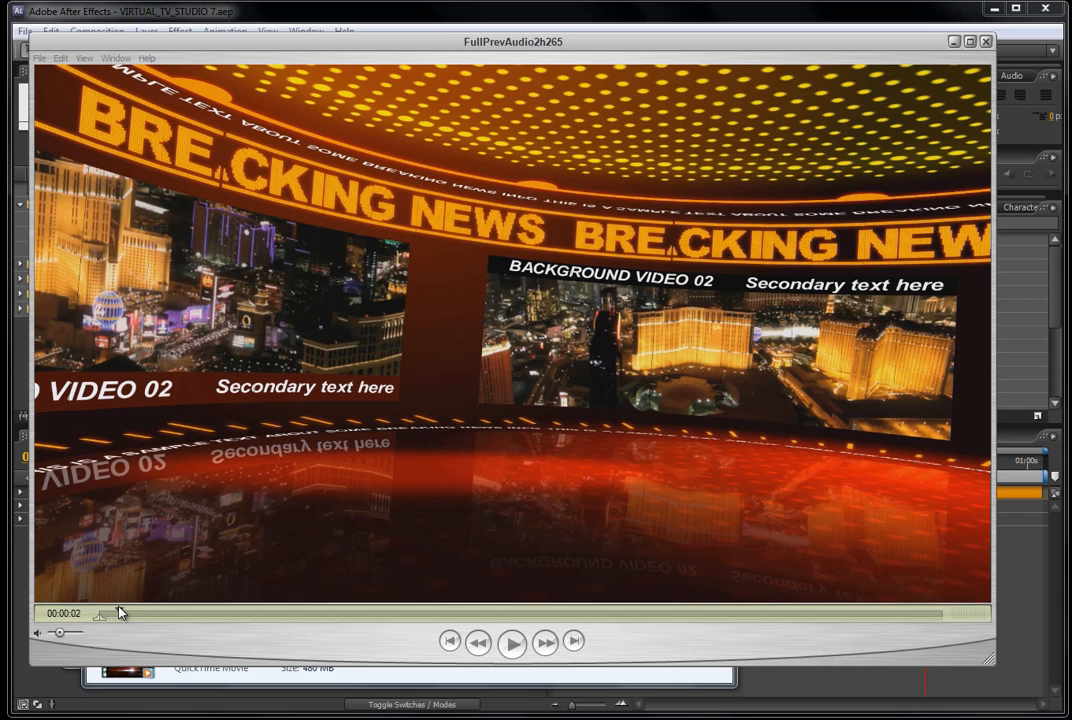
Scrub through the FullPrevAudio2h265 preview video to 00:01:14 to review the three studio setups and minimise the player.
left_click(318, 628)
left_click_drag(120, 614, 265, 610)
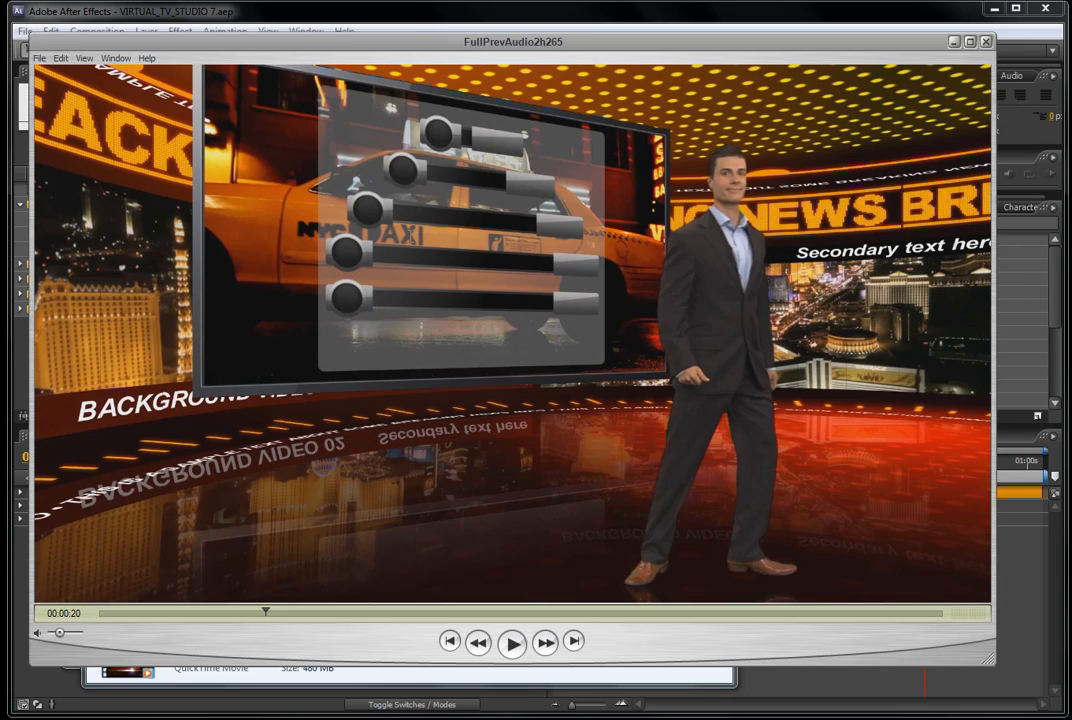
mouse_move(265, 611)
left_mouse_down()
mouse_move(230, 612)
mouse_move(250, 615)
left_mouse_up()
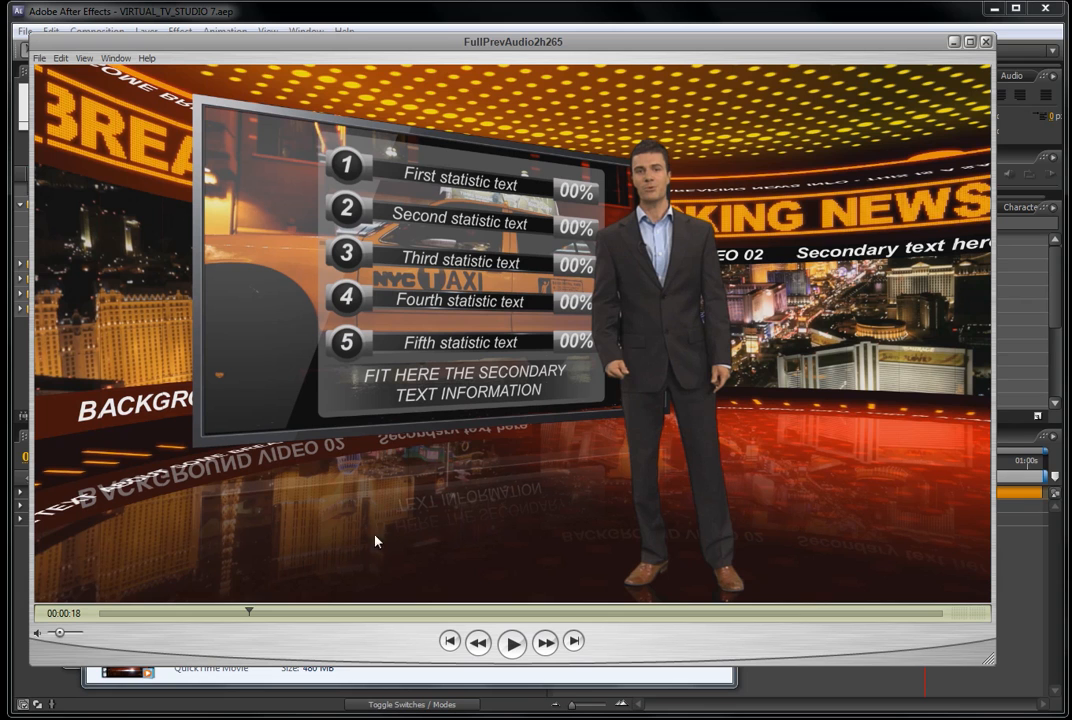
left_click_drag(250, 615, 360, 612)
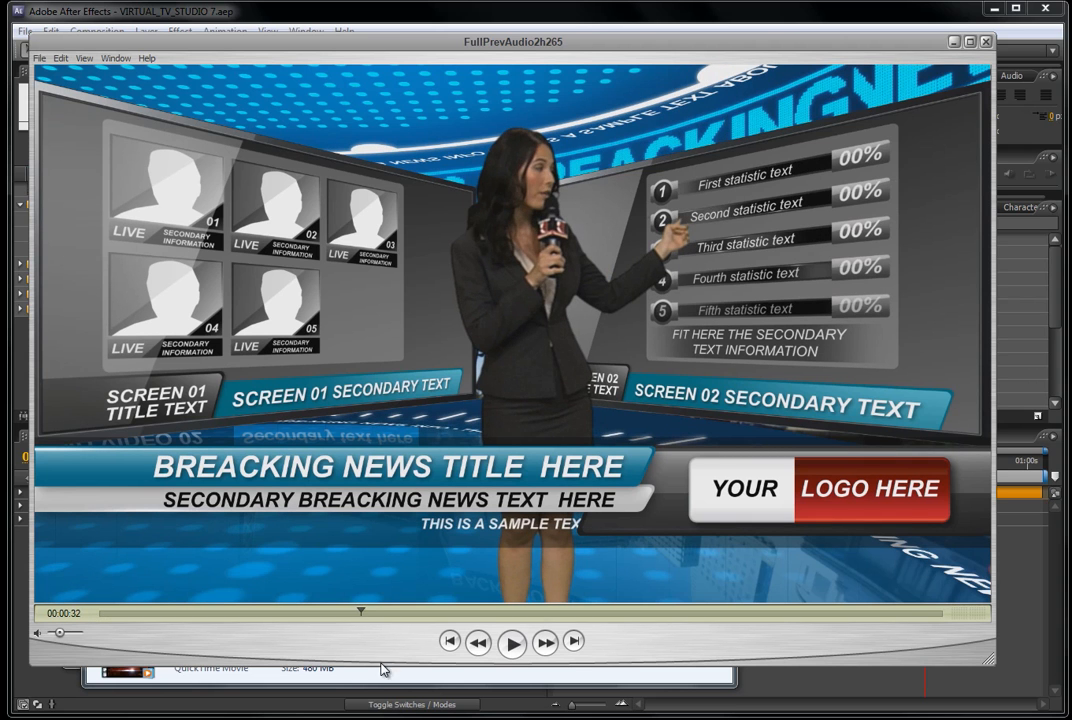
left_click_drag(364, 615, 705, 611)
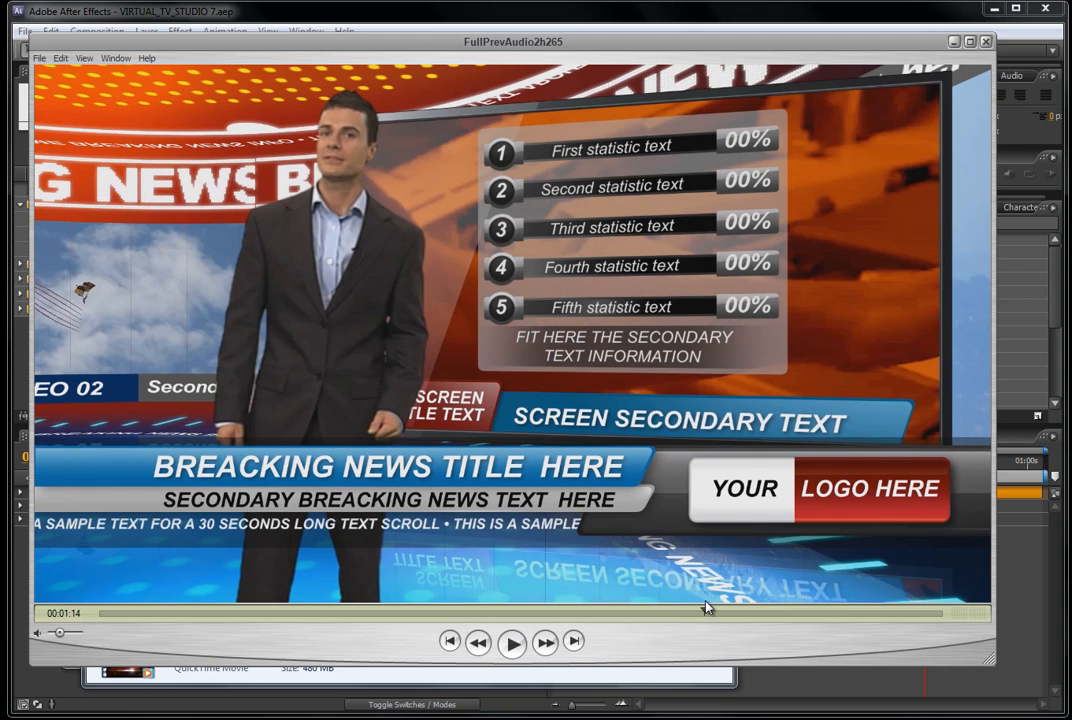
left_click(953, 43)
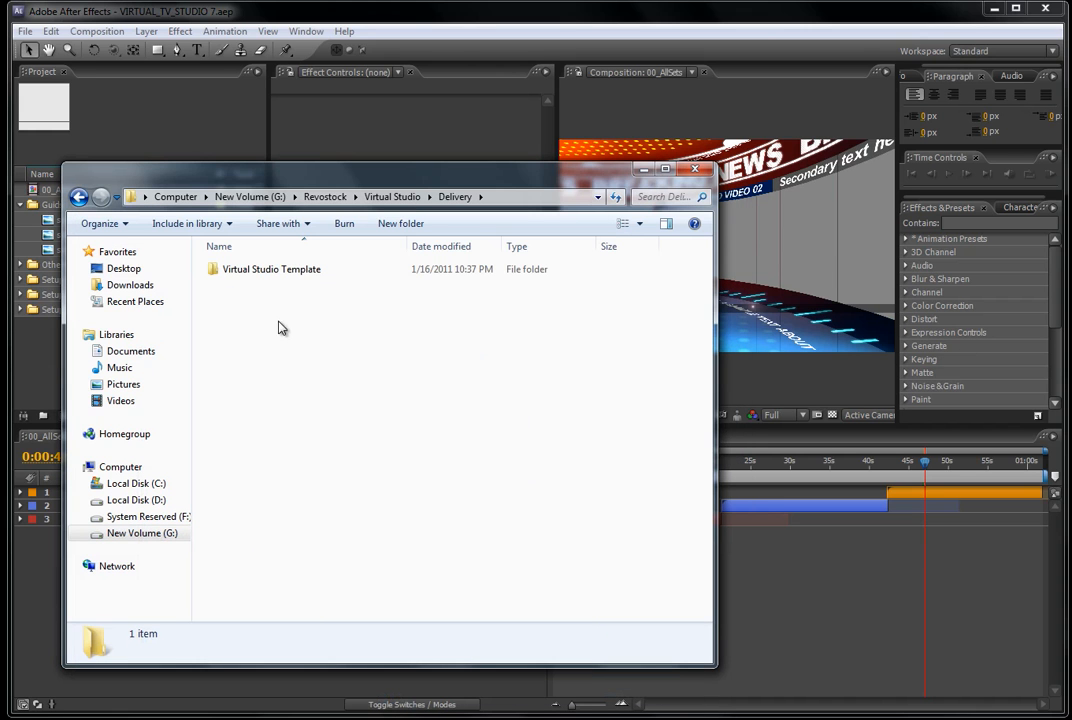
Open the setup1 guide image from the Guids folder in the Virtual Studio Template's (Footage) folder and enlarge its viewer window.
double_click(245, 271)
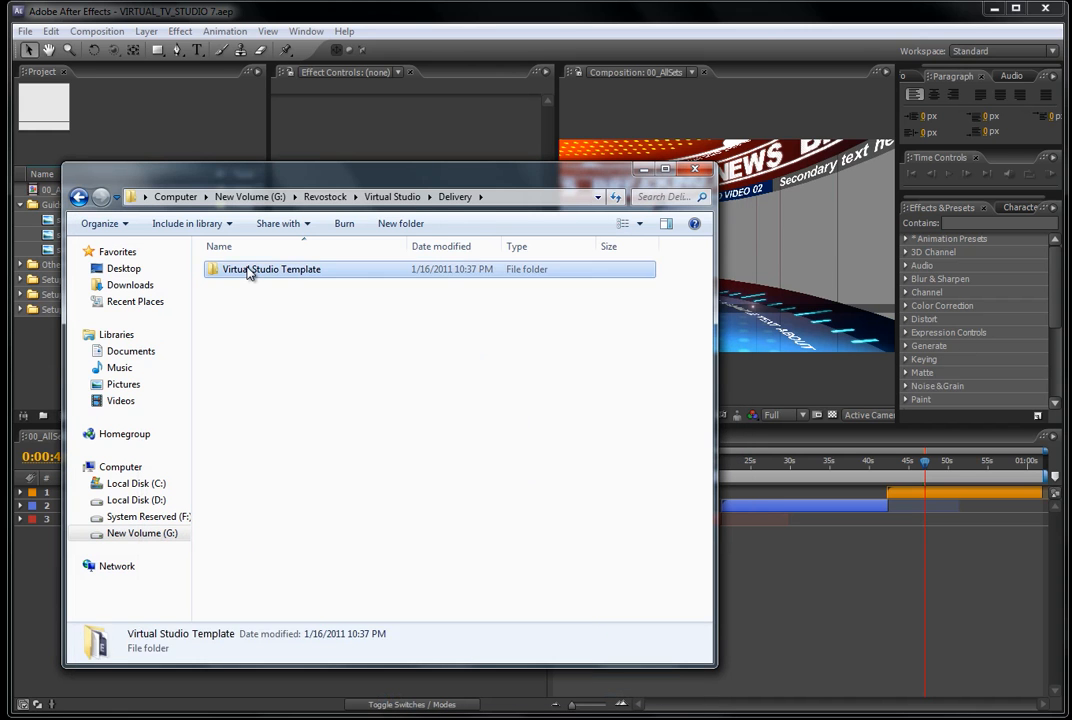
double_click(225, 271)
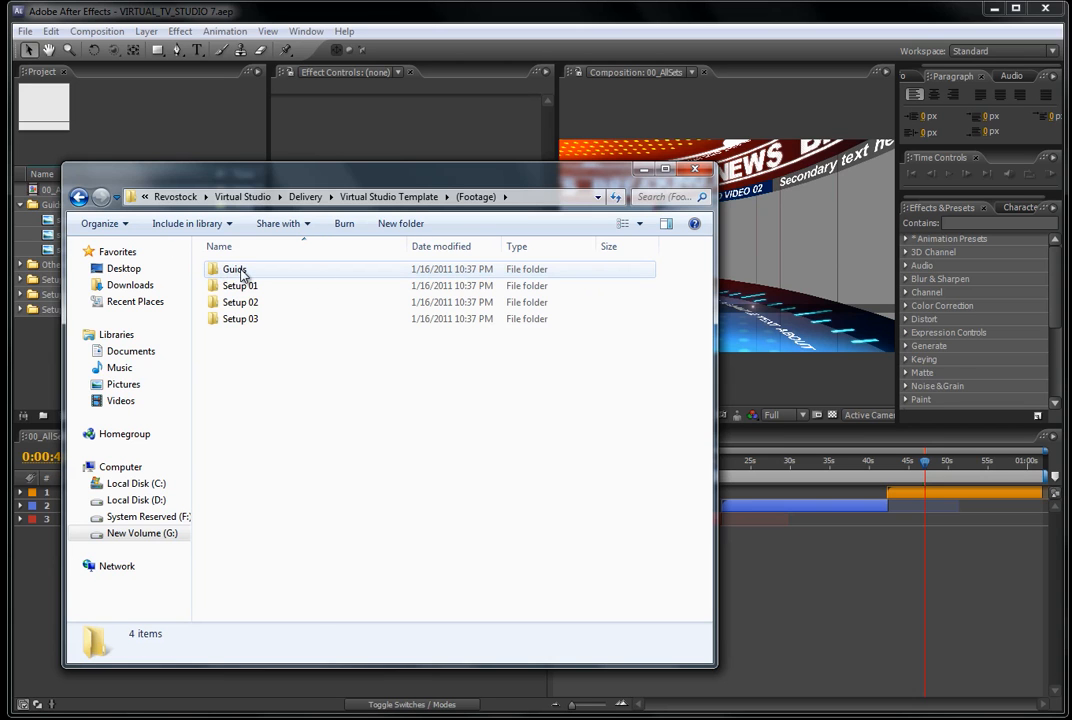
double_click(266, 274)
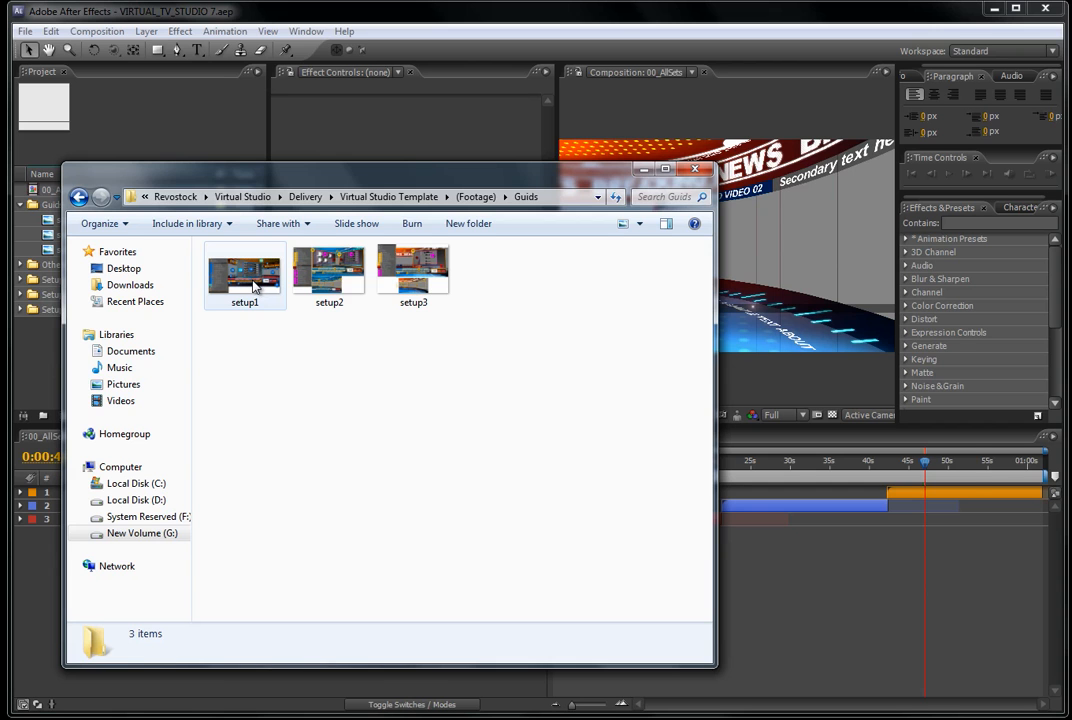
double_click(253, 287)
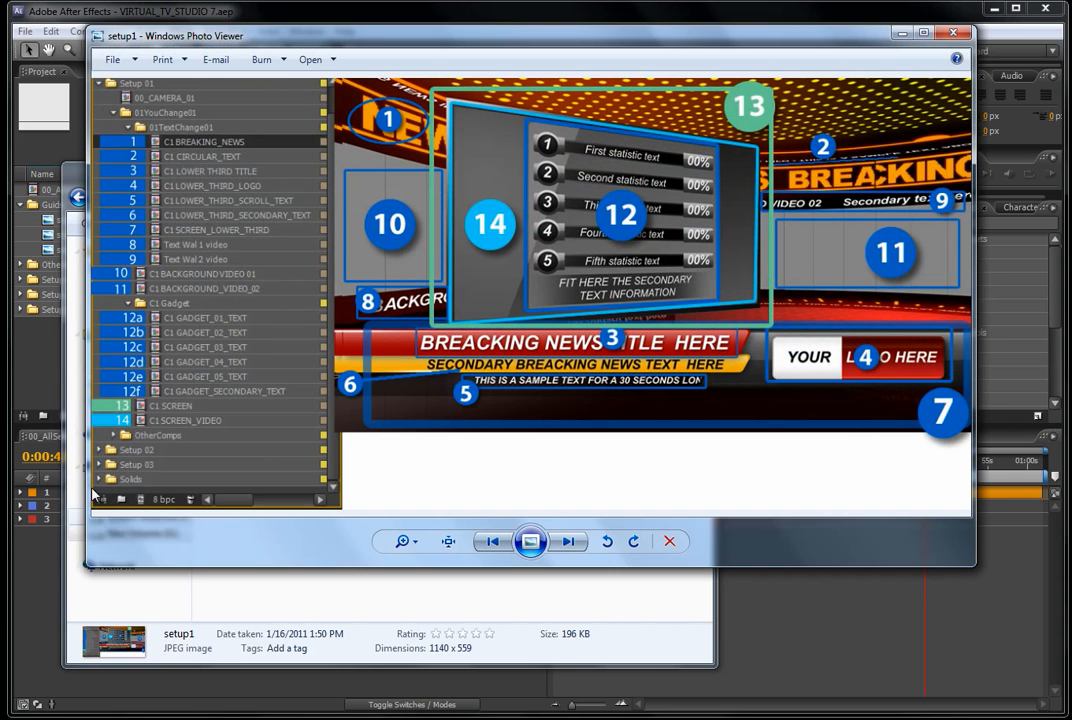
left_click_drag(86, 565, 40, 656)
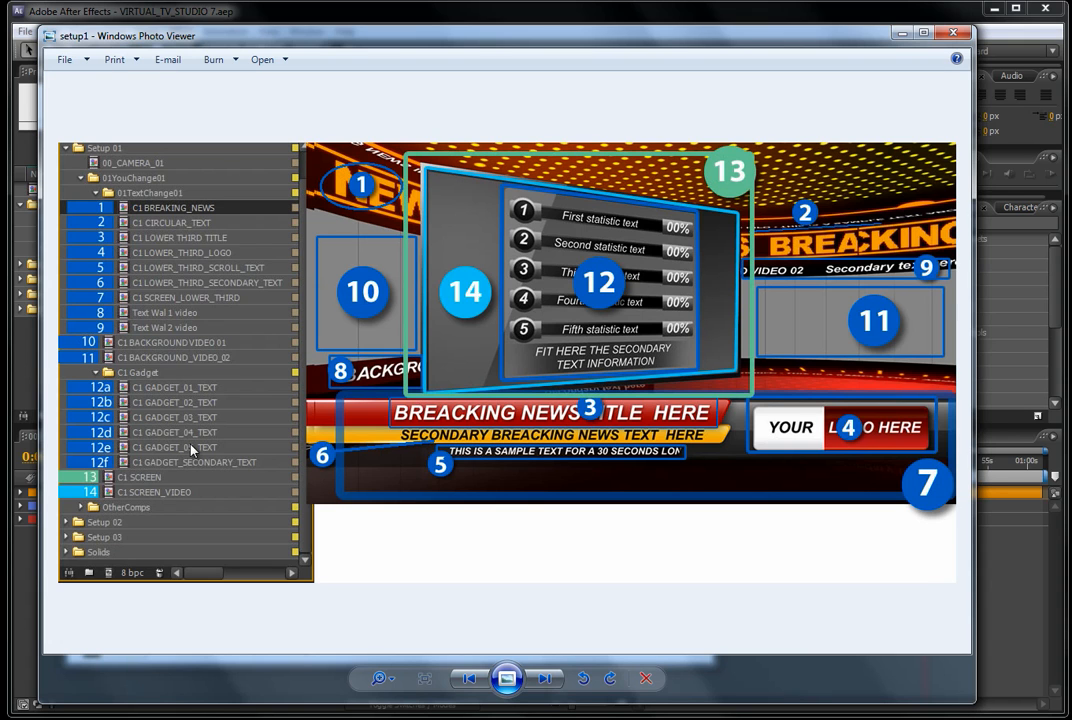
View the setup2 and setup3 guide images to examine how their numbered compositions map to the scenes.
left_click(955, 35)
double_click(330, 268)
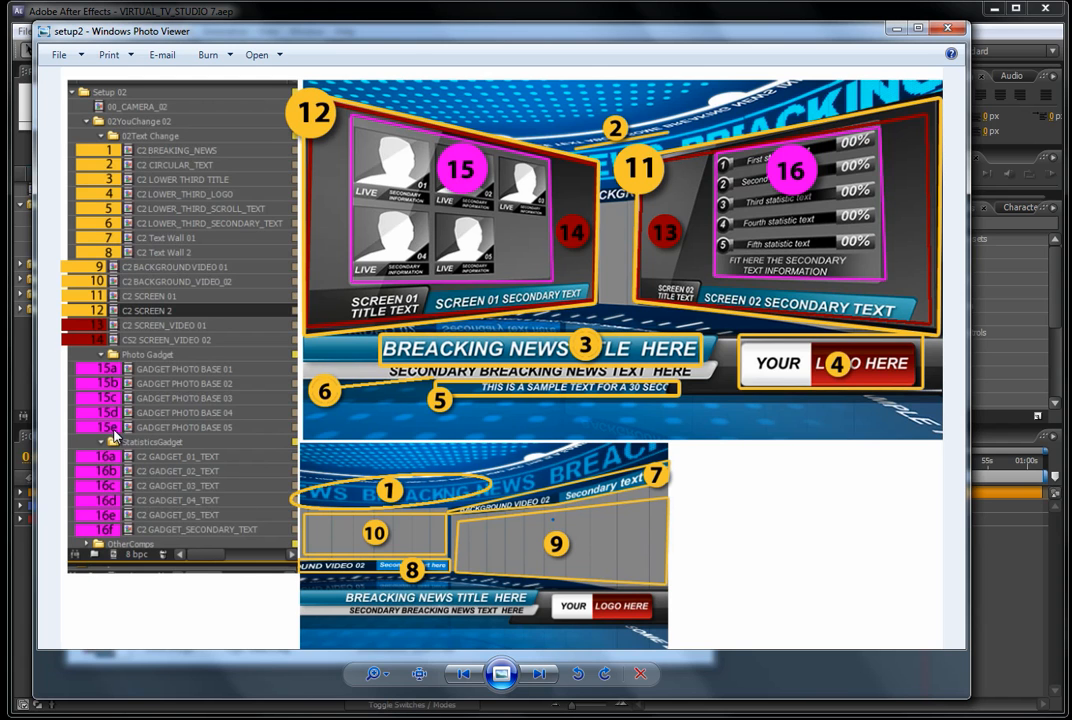
left_click(944, 28)
double_click(406, 289)
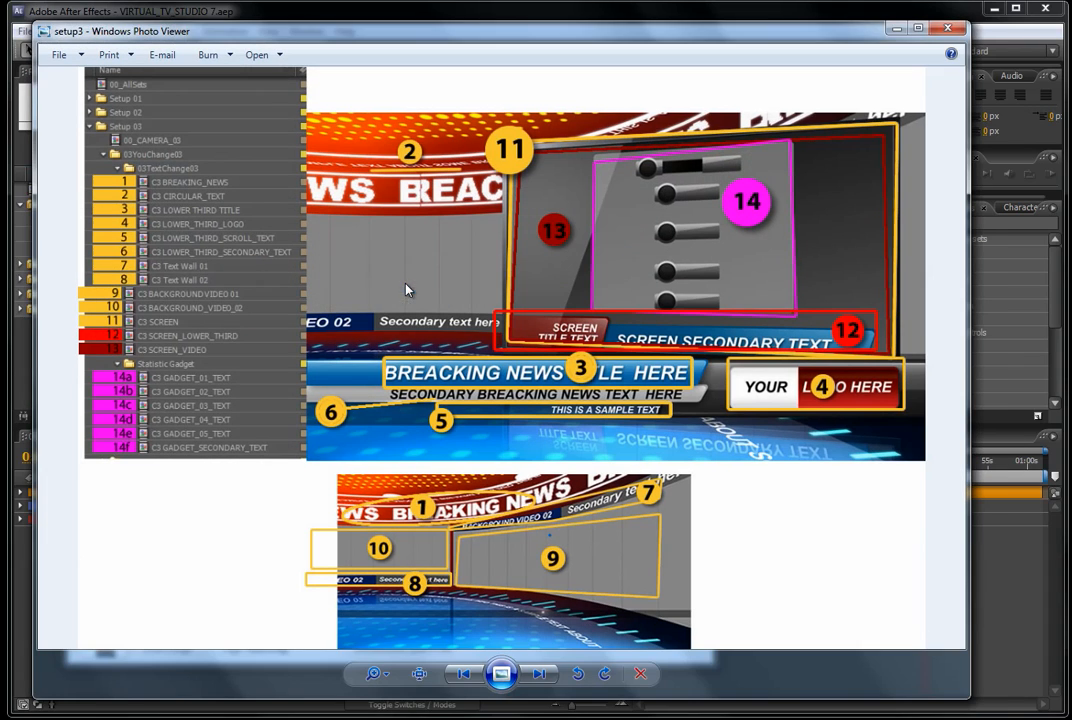
left_click_drag(196, 33, 193, 26)
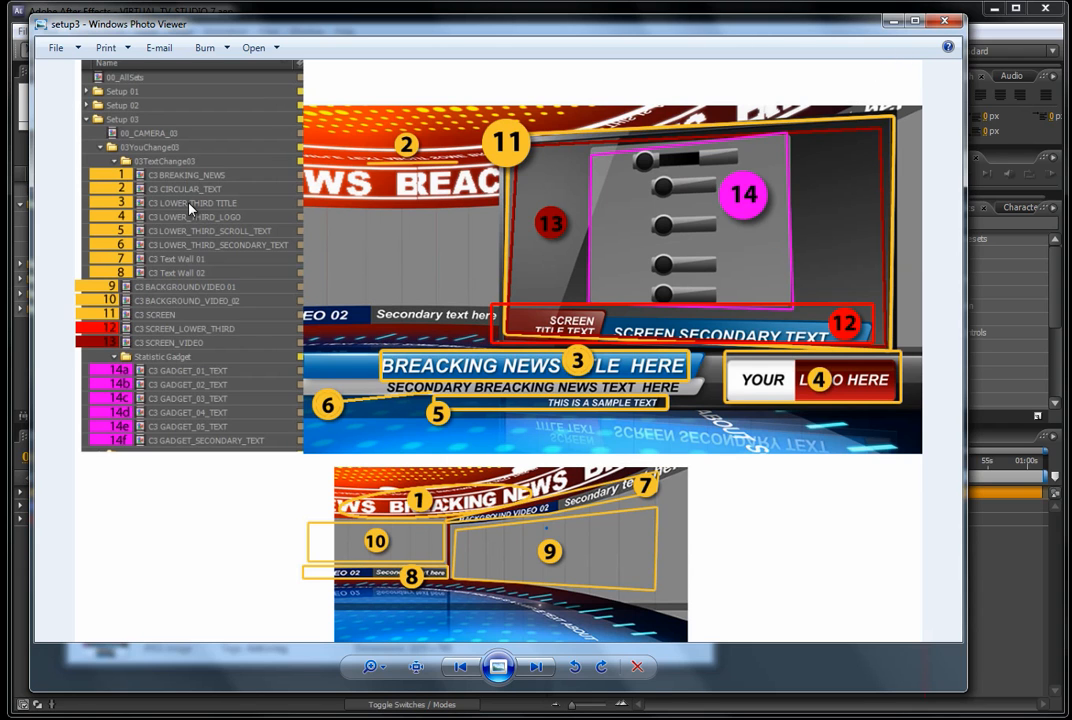
left_click(943, 20)
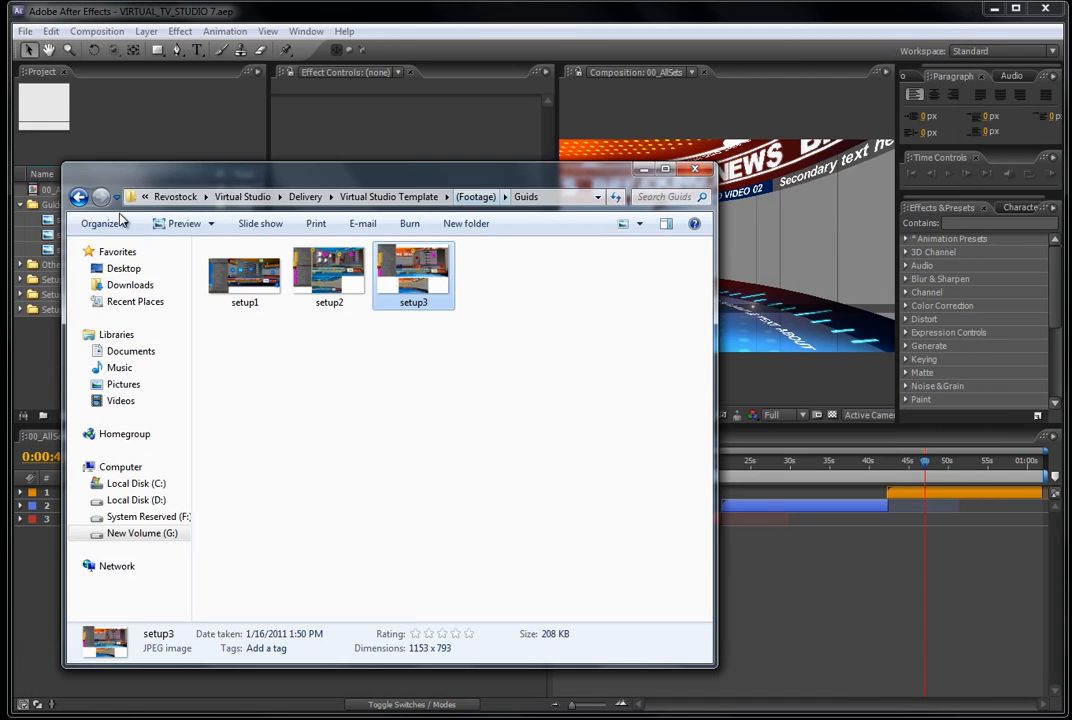
Go back to the Virtual Studio Template folder and locate the VIRTUAL_TV_STUDIO 7 After Effects project file.
left_click(78, 197)
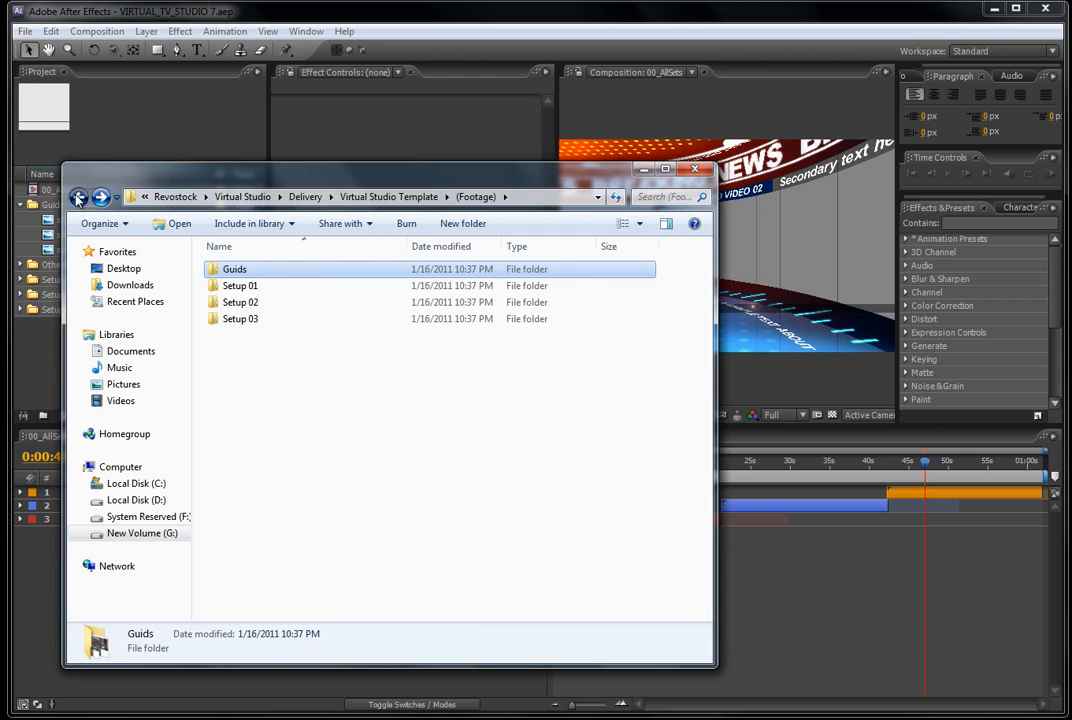
left_click(78, 197)
left_click(78, 197)
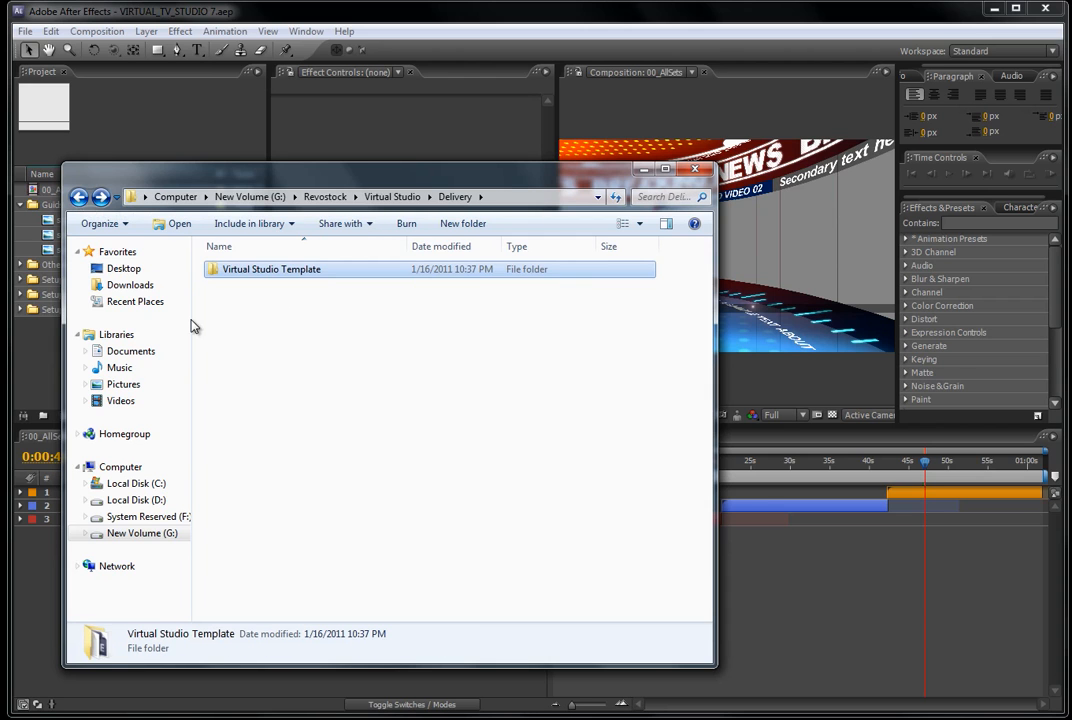
double_click(271, 270)
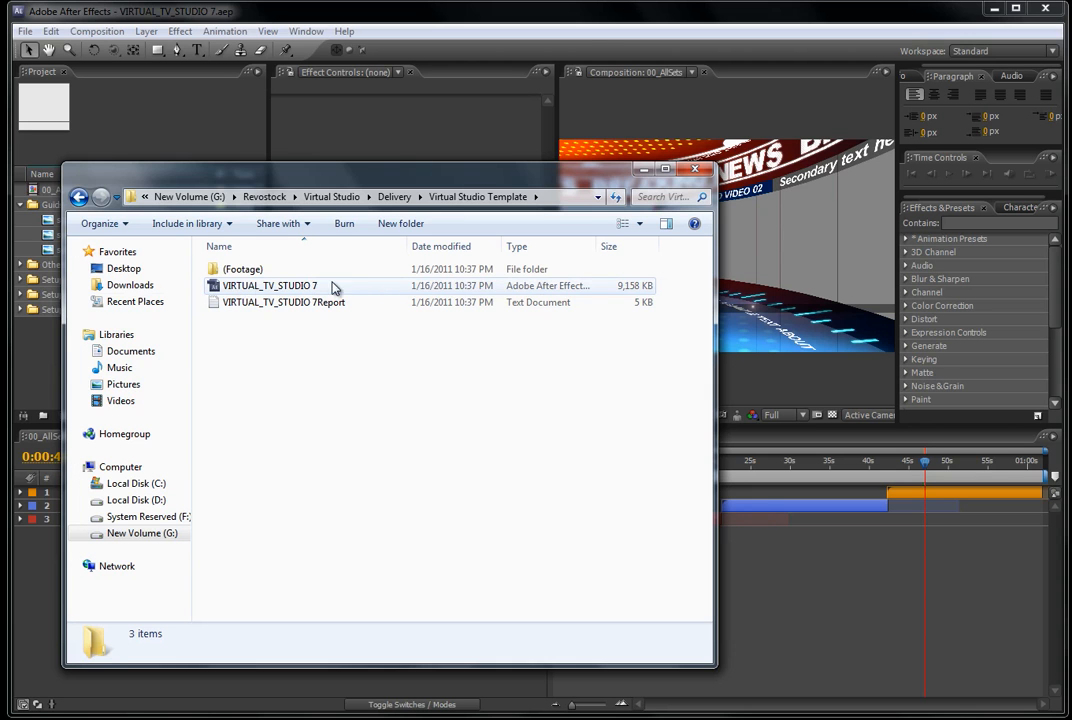
left_click(284, 288)
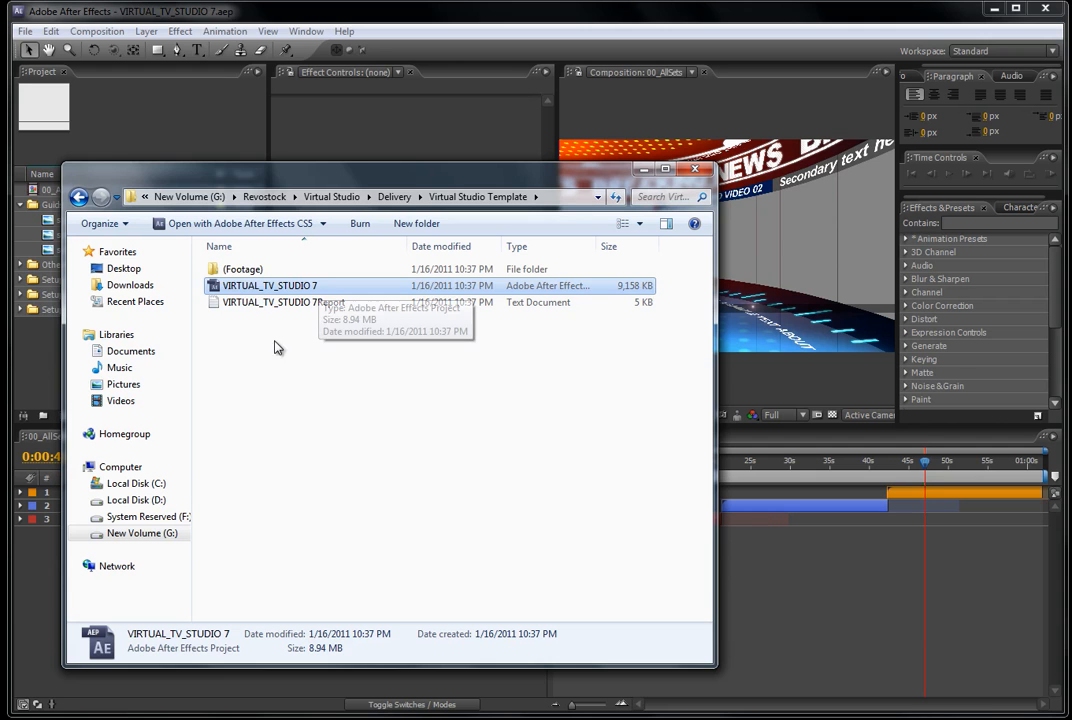
left_click(304, 417)
Switch to After Effects, move 00_AllSets to 0:00:26:00 and set the preview resolution to Quarter.
key("alt+Tab")
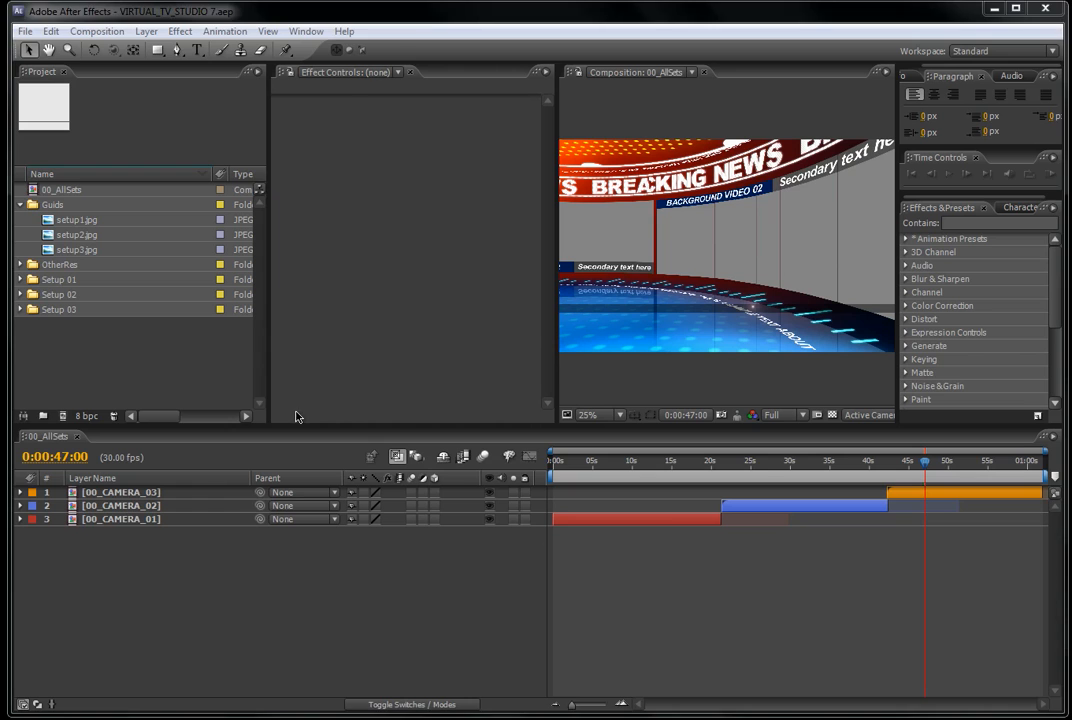
left_click(759, 472)
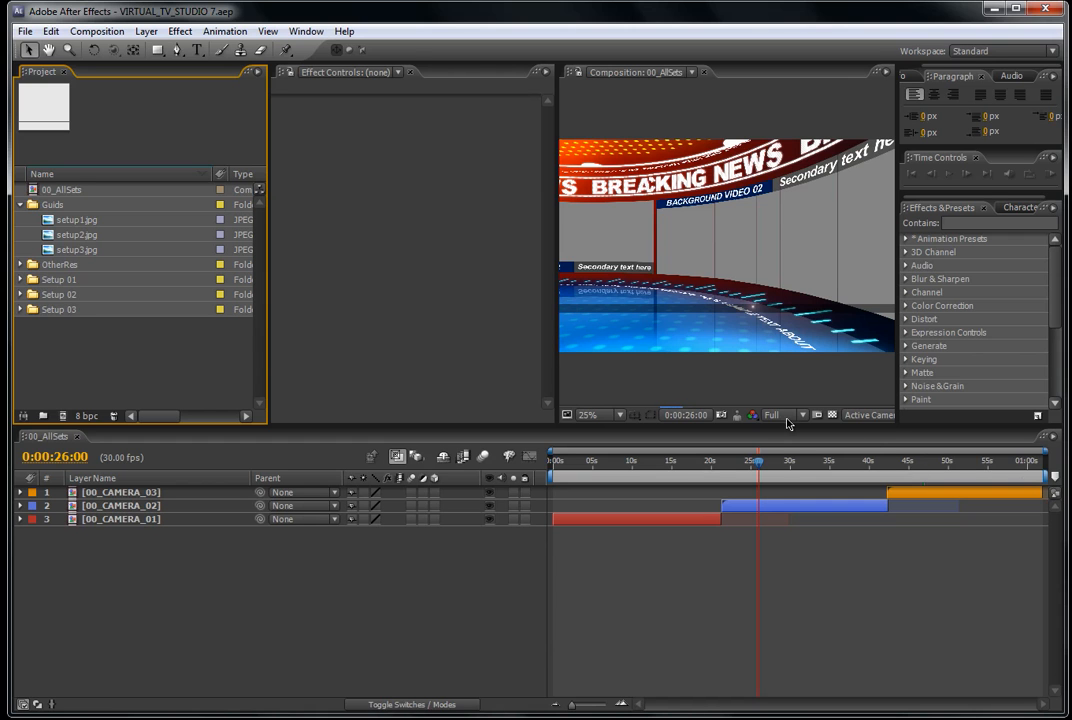
left_click(799, 415)
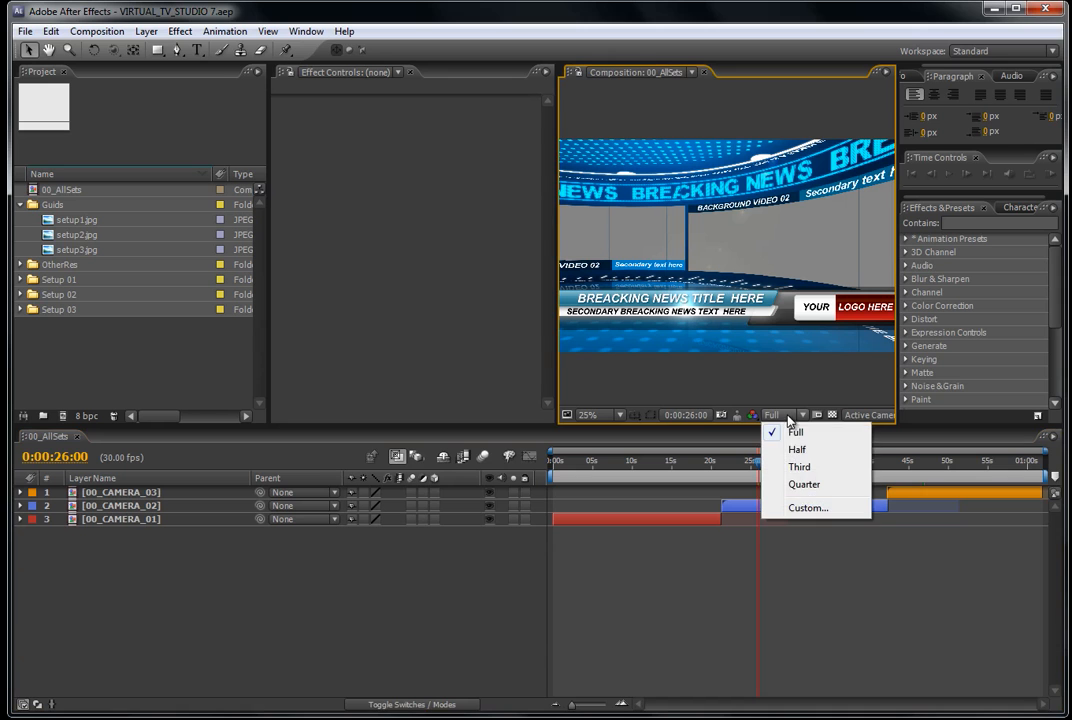
left_click(803, 484)
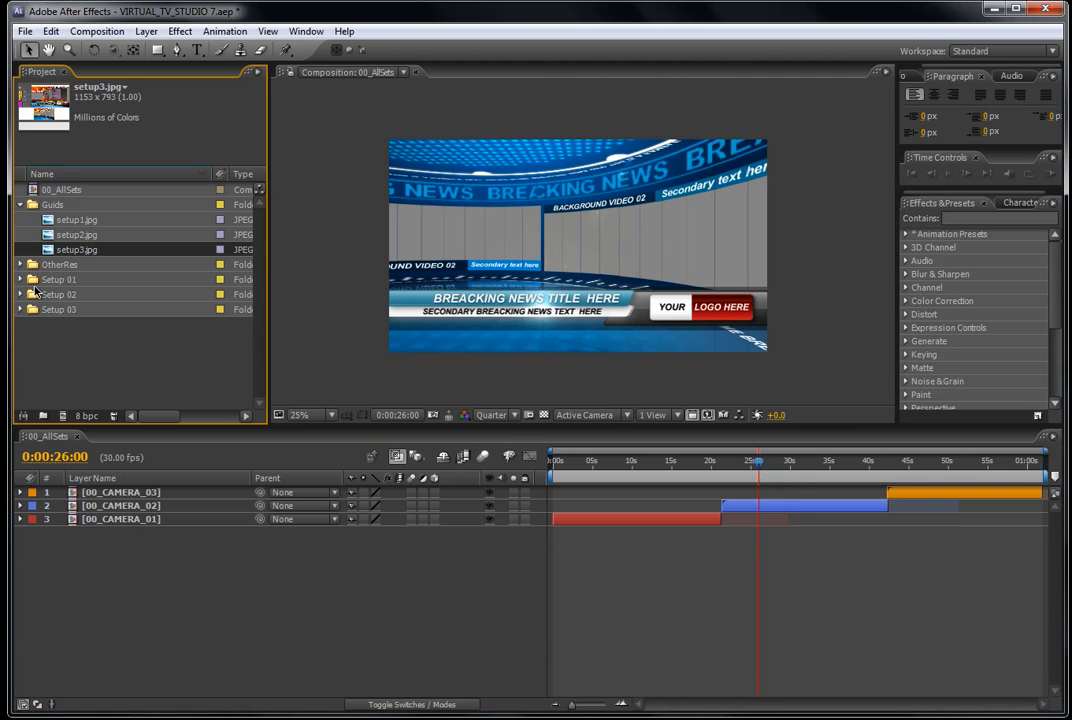
Expand the Setup 01 folder and its 01YouChange01 subfolder, and give the project list more height.
left_click(46, 281)
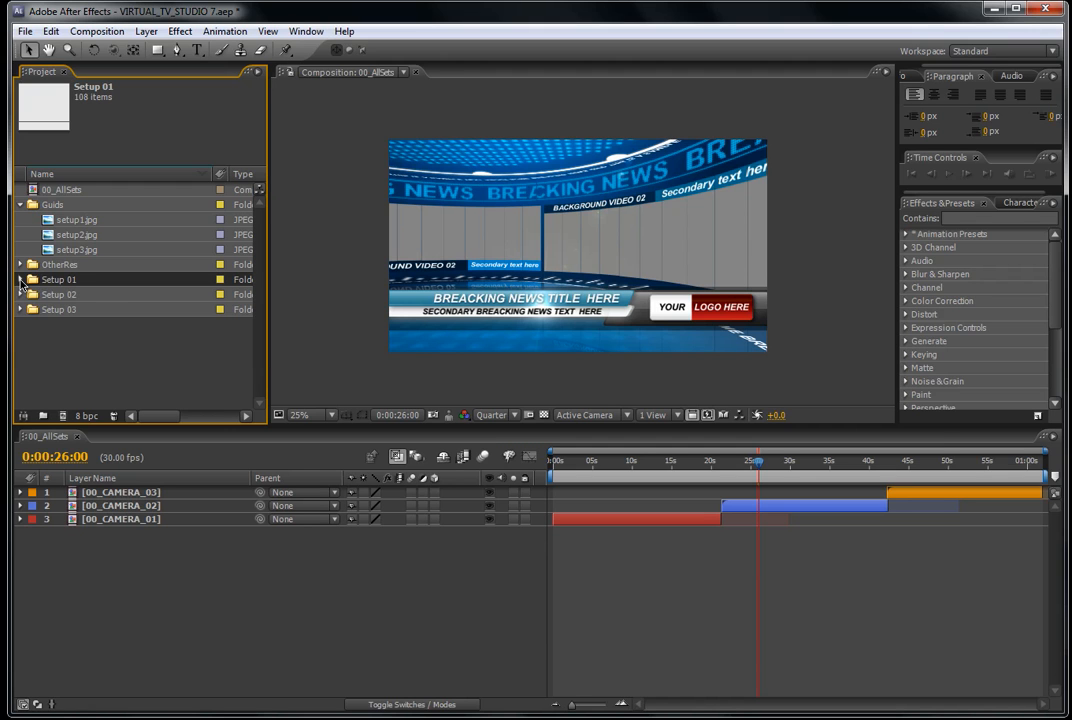
left_click(20, 280)
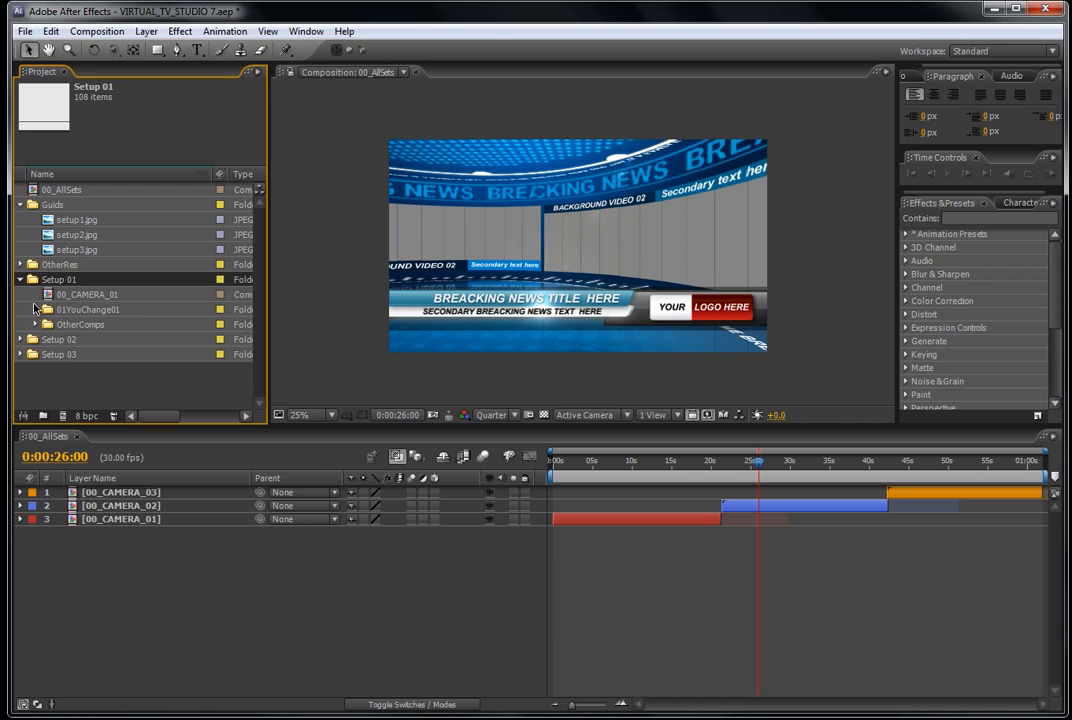
left_click(89, 310)
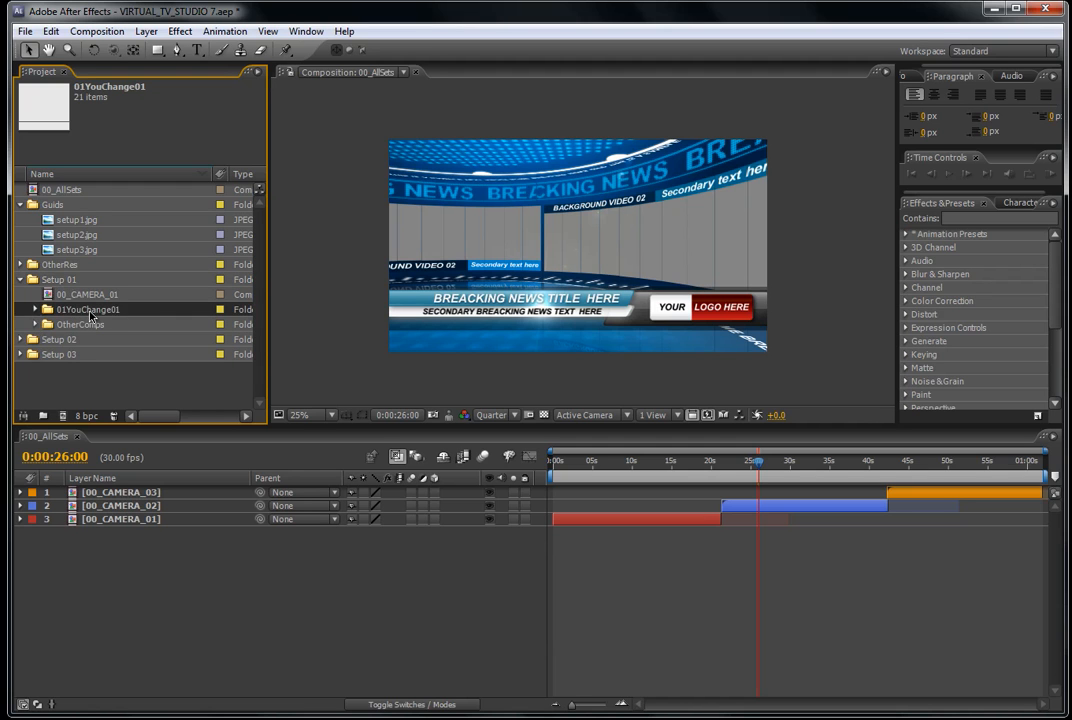
left_click(35, 310)
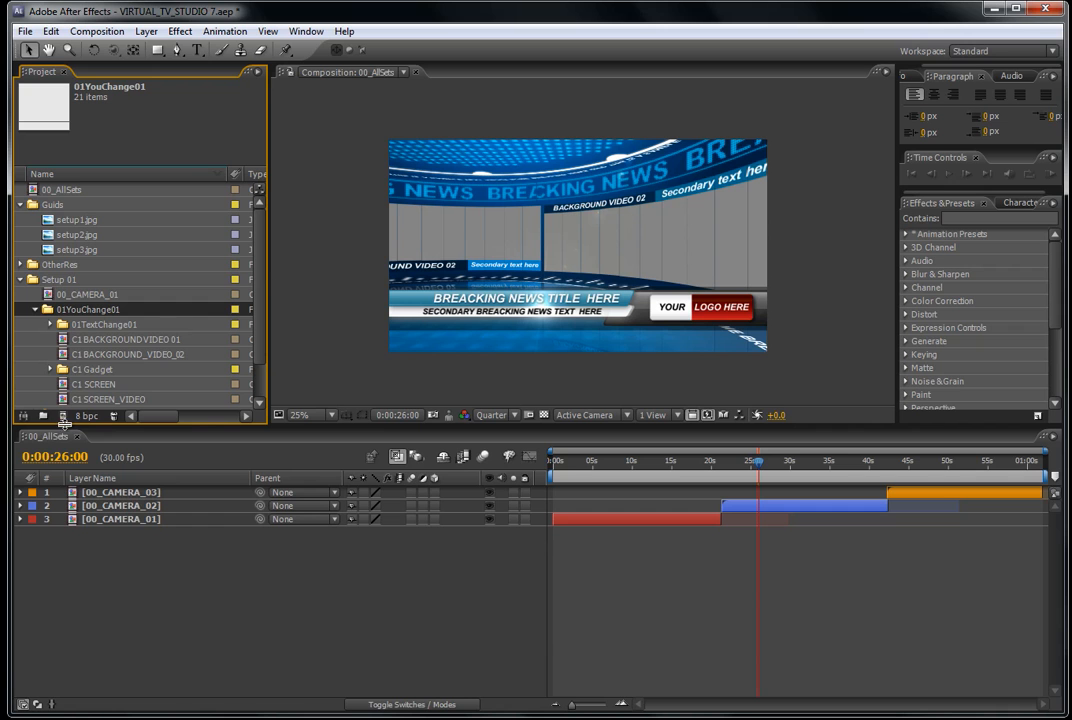
left_click_drag(63, 425, 63, 556)
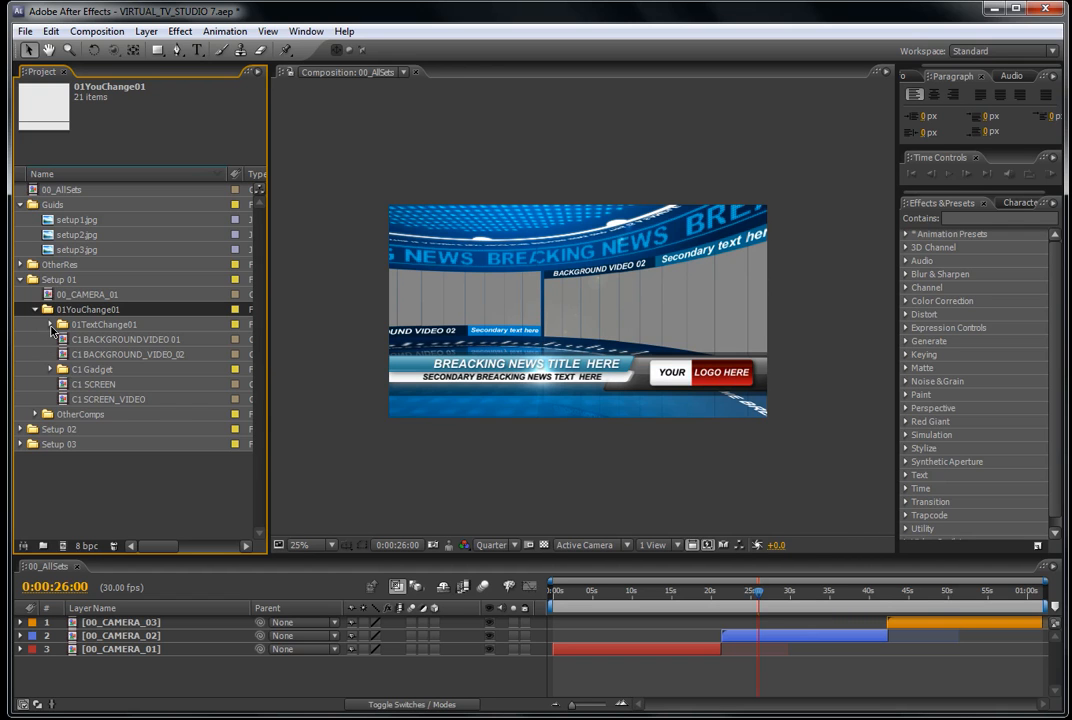
Expand the 01TextChange01 and C1 Gadget folders to look over the editable compositions of Setup 01.
left_click(51, 325)
scroll(82, 462, "down", 1)
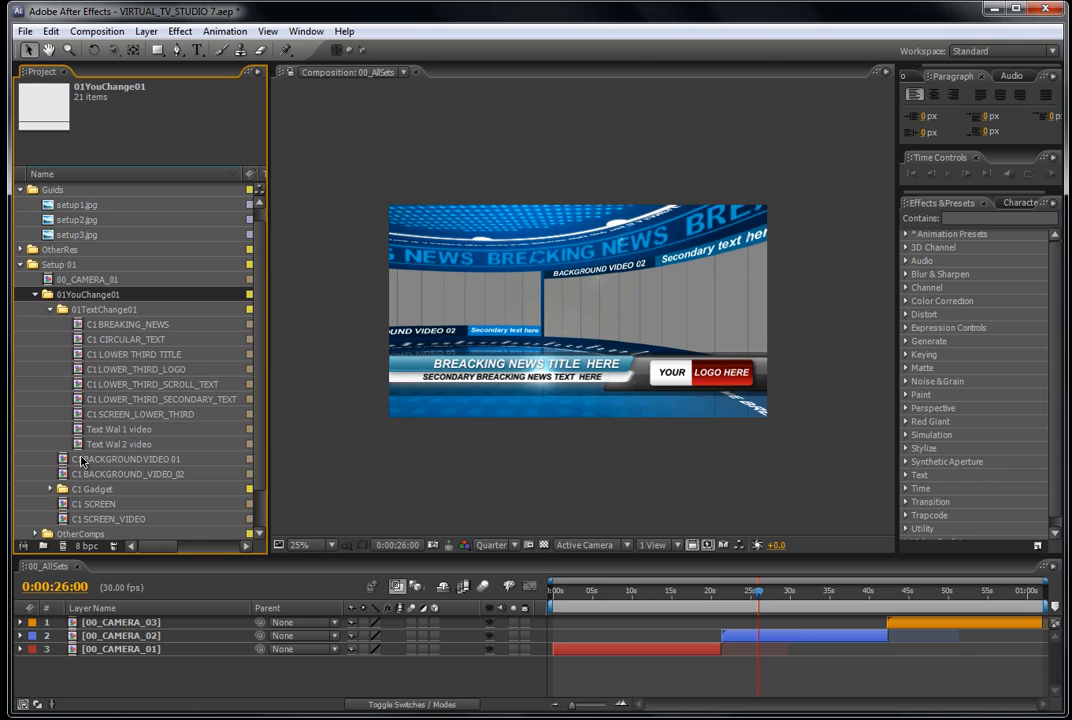
left_click(51, 490)
scroll(262, 424, "down", 6)
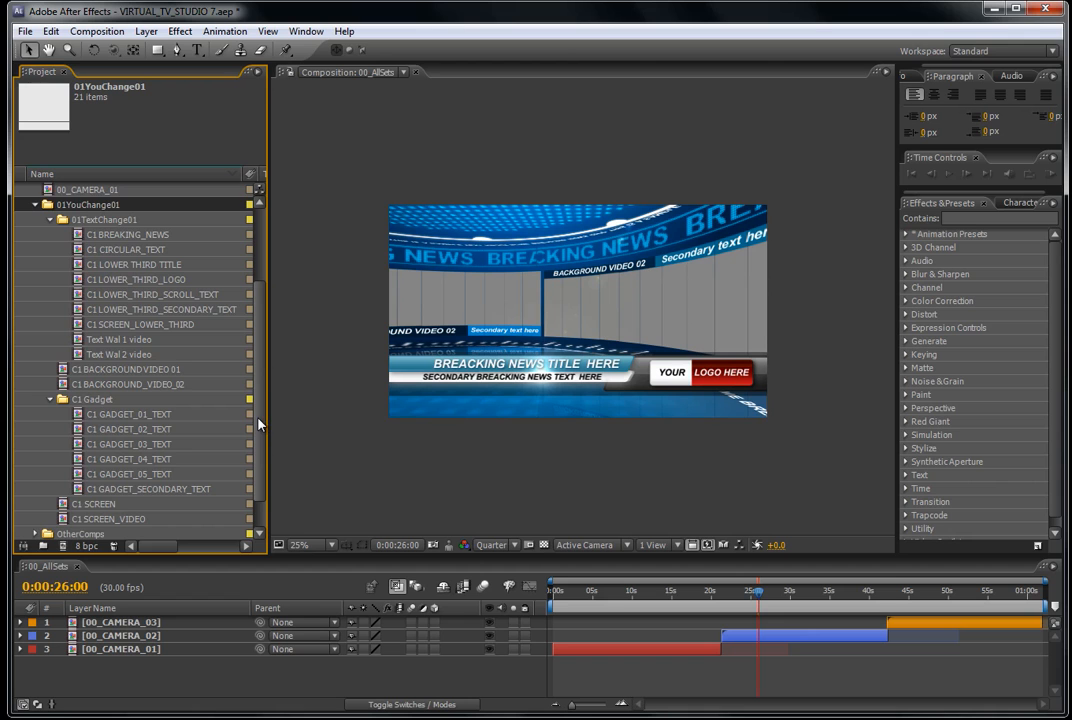
scroll(258, 424, "up", 5)
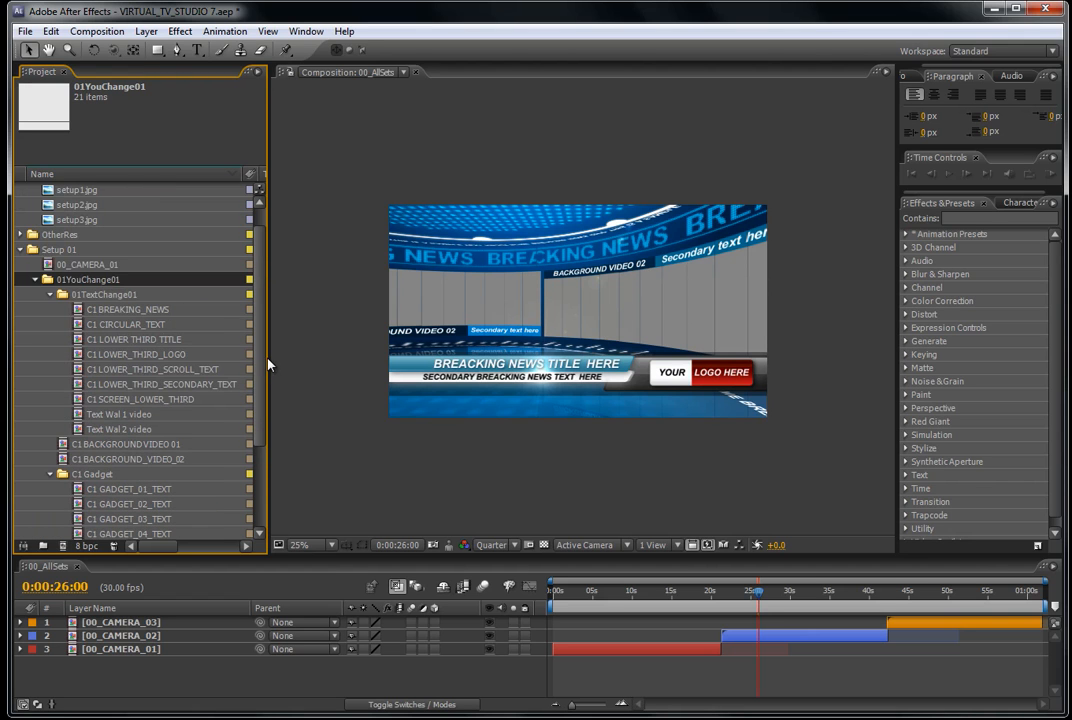
Open the 00_CAMERA_01 composition from the Setup 01 folder.
left_click(72, 266)
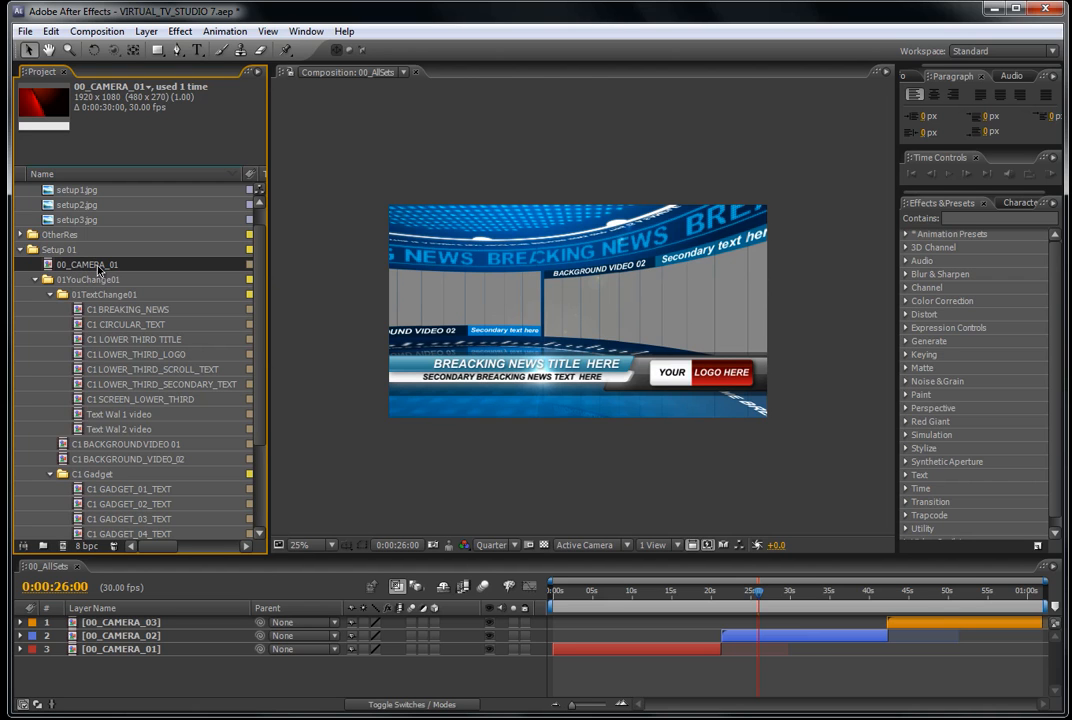
double_click(98, 266)
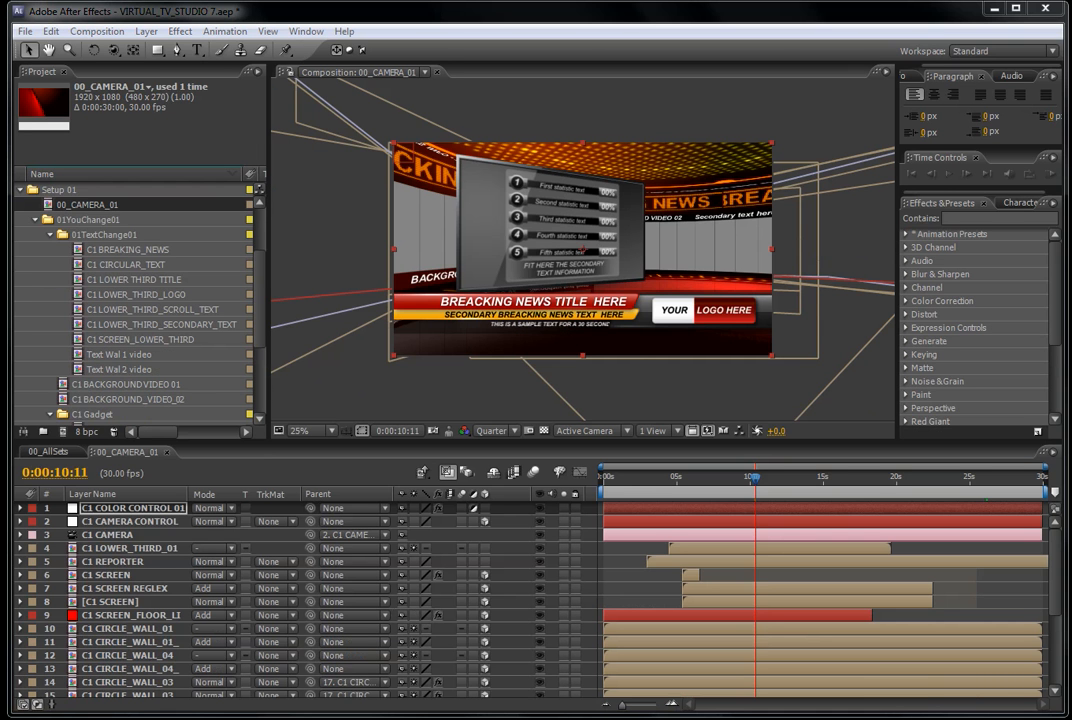
Inspect the C1 BREAKING_NEWS text composition and return to 00_CAMERA_01 at 0:00:10:26 to see where it appears.
left_click(120, 252)
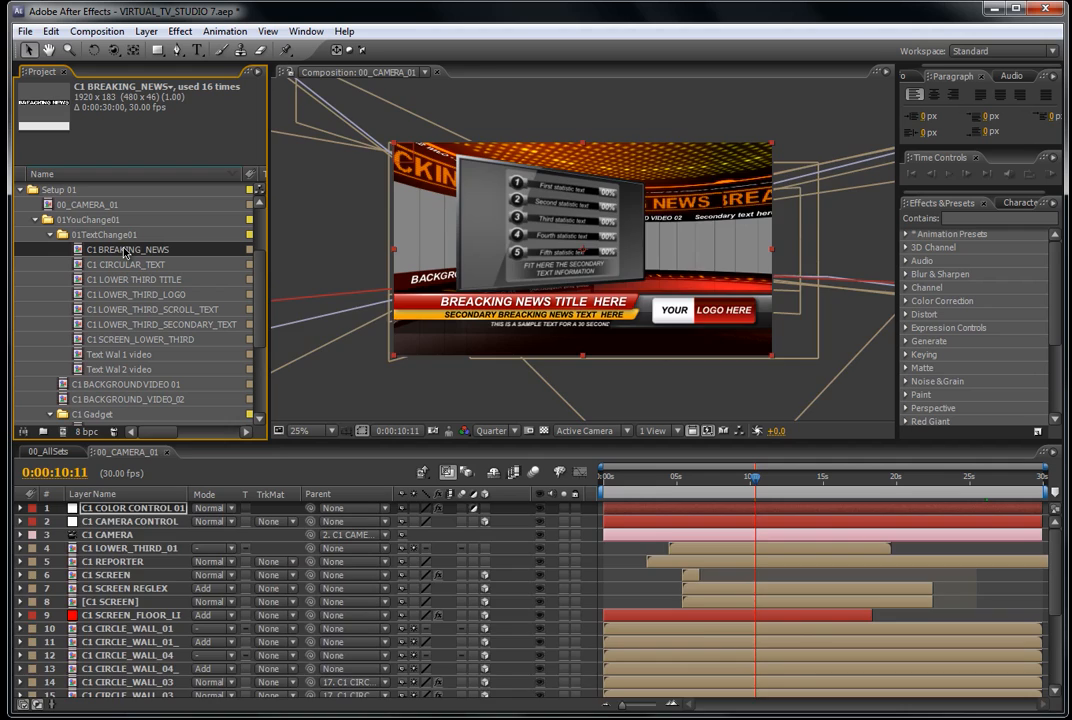
double_click(124, 252)
left_click_drag(672, 478, 790, 487)
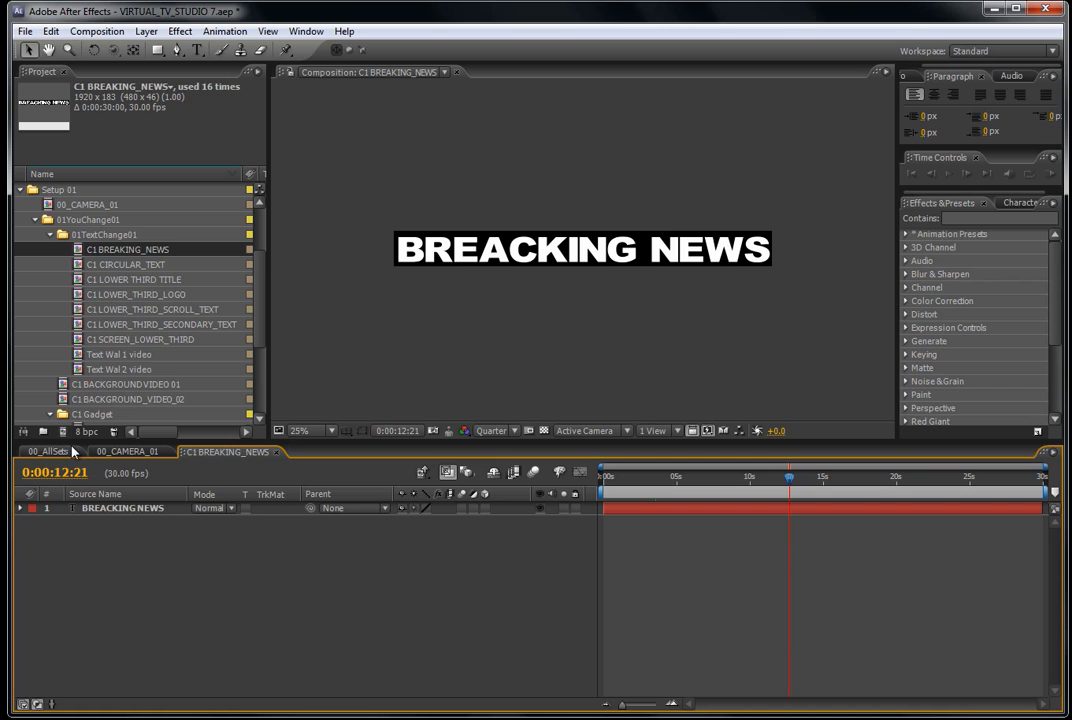
left_click(127, 451)
left_click(762, 486)
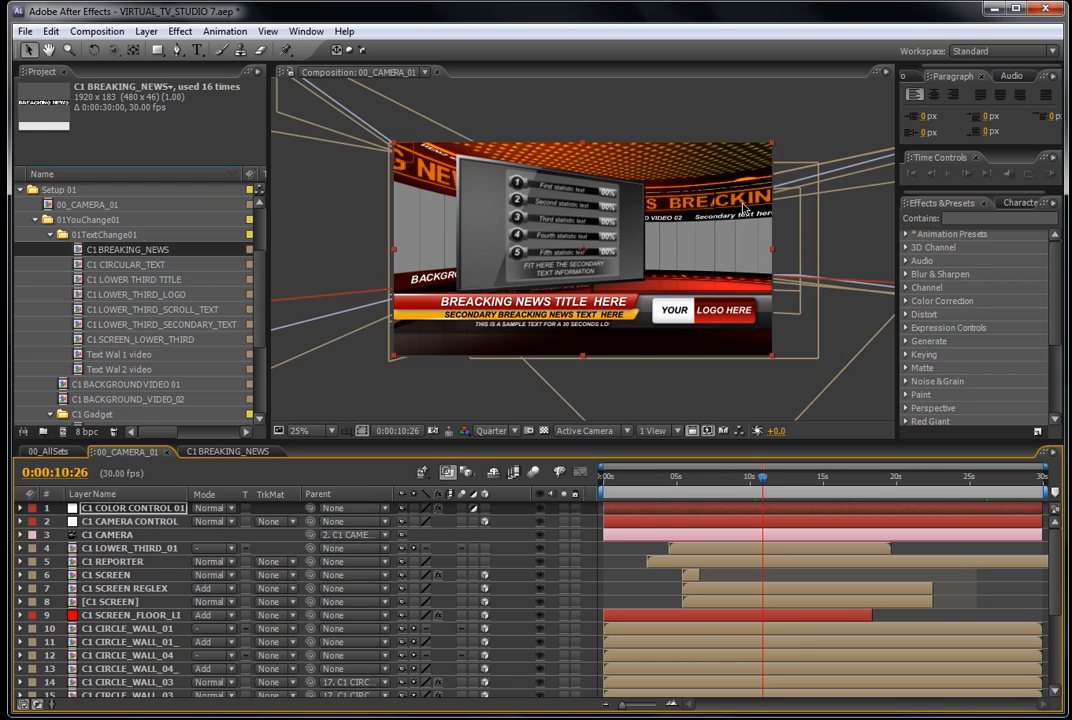
Open the BREACKING NEWS text layer for editing in C1 BREAKING_NEWS, view it at 0:00:05:13, and leave the text as it is.
left_click(205, 451)
double_click(135, 508)
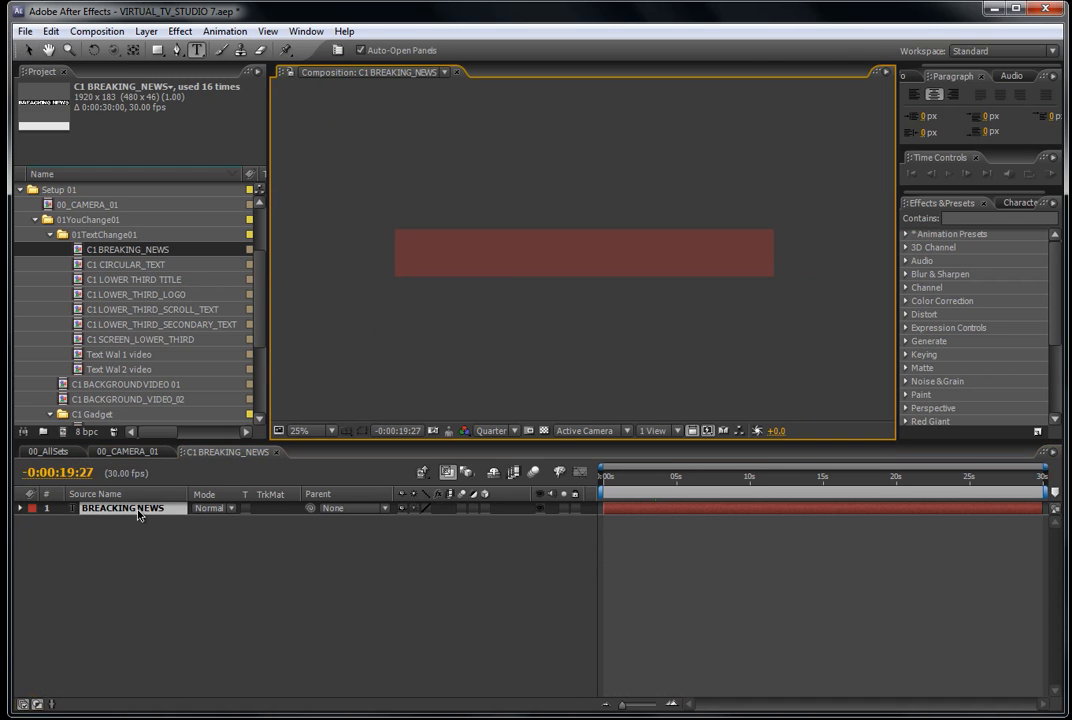
left_click(683, 482)
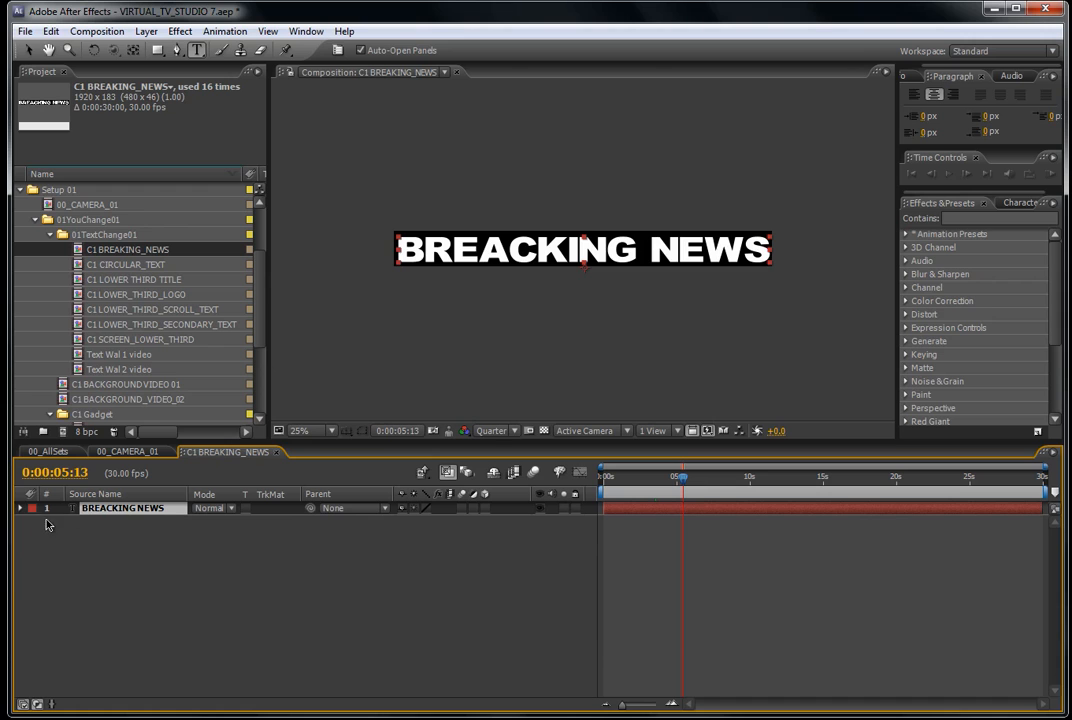
double_click(110, 512)
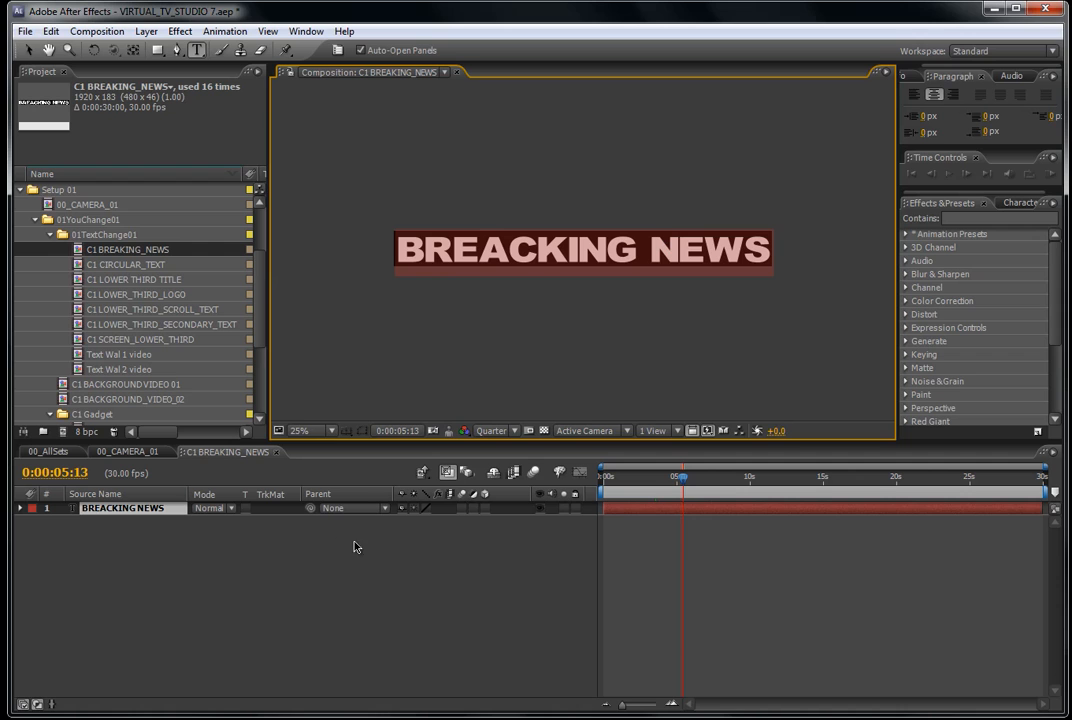
left_click(172, 538)
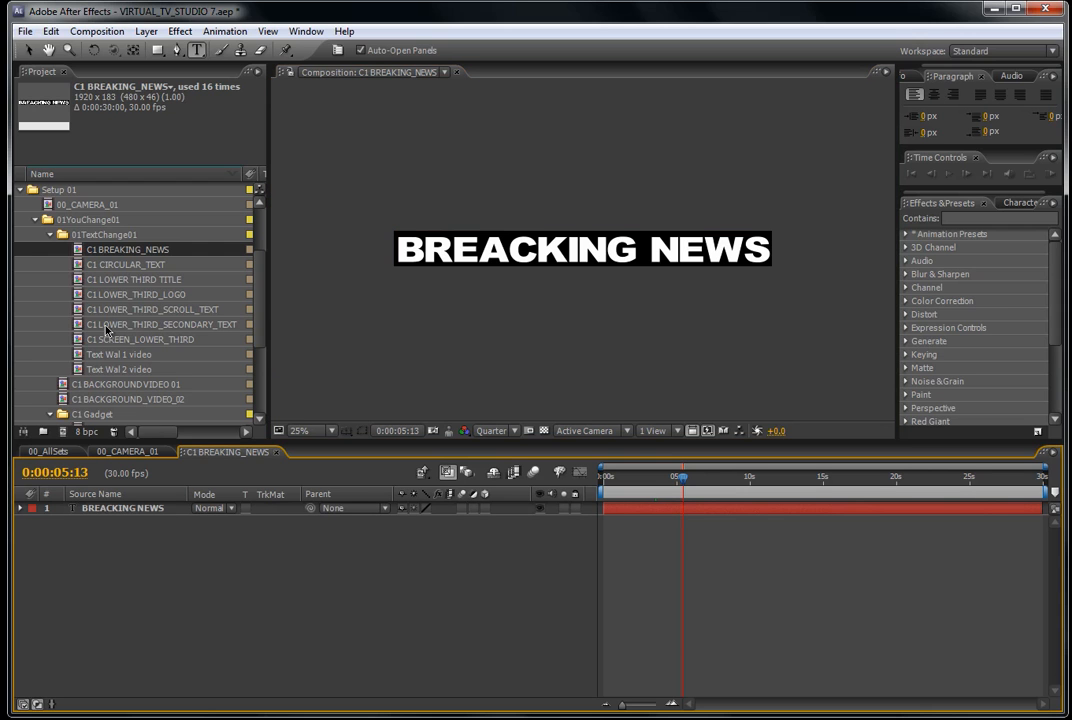
Open the C1 CIRCULAR_TEXT composition and set its preview resolution to Full.
left_click(112, 265)
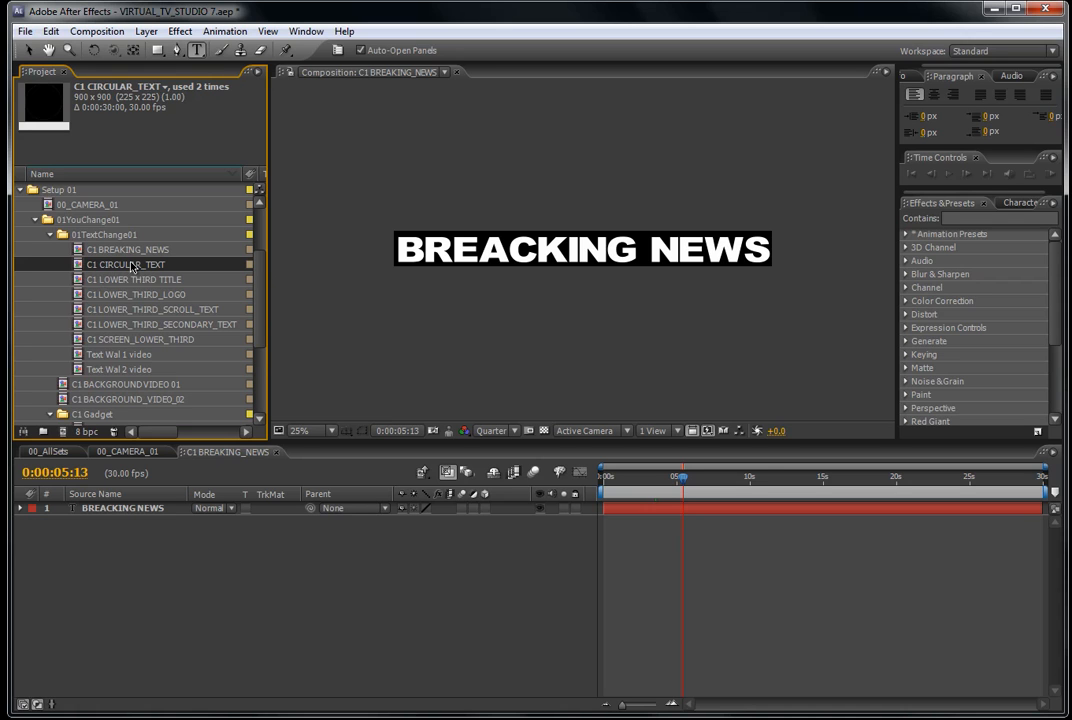
double_click(124, 266)
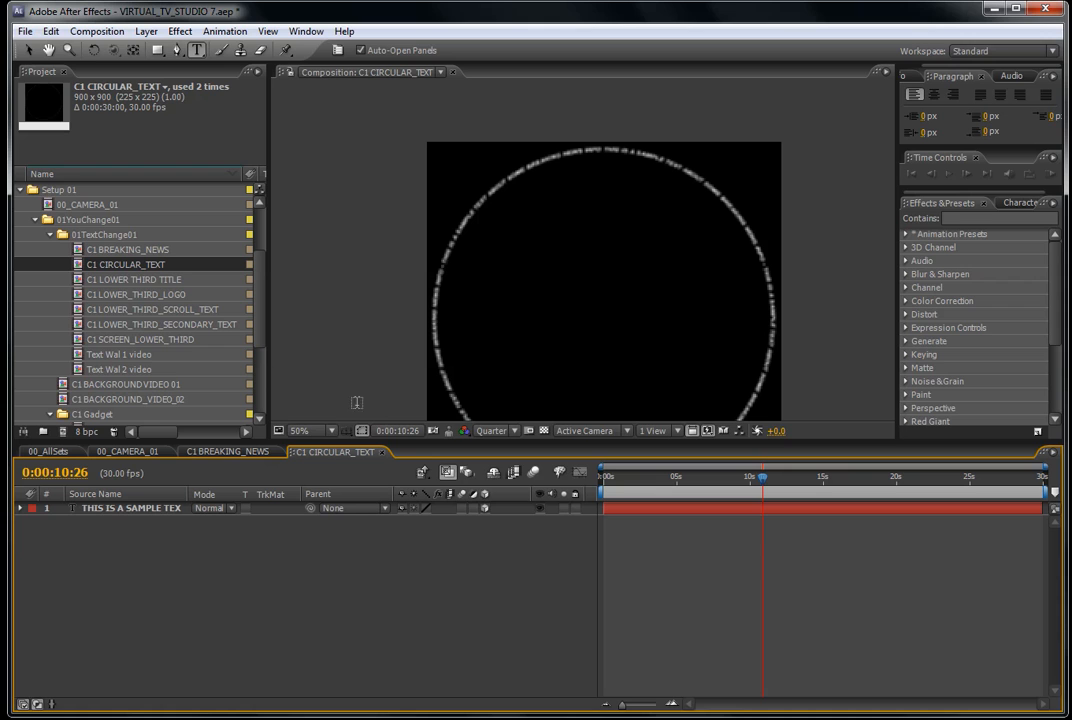
left_click(495, 432)
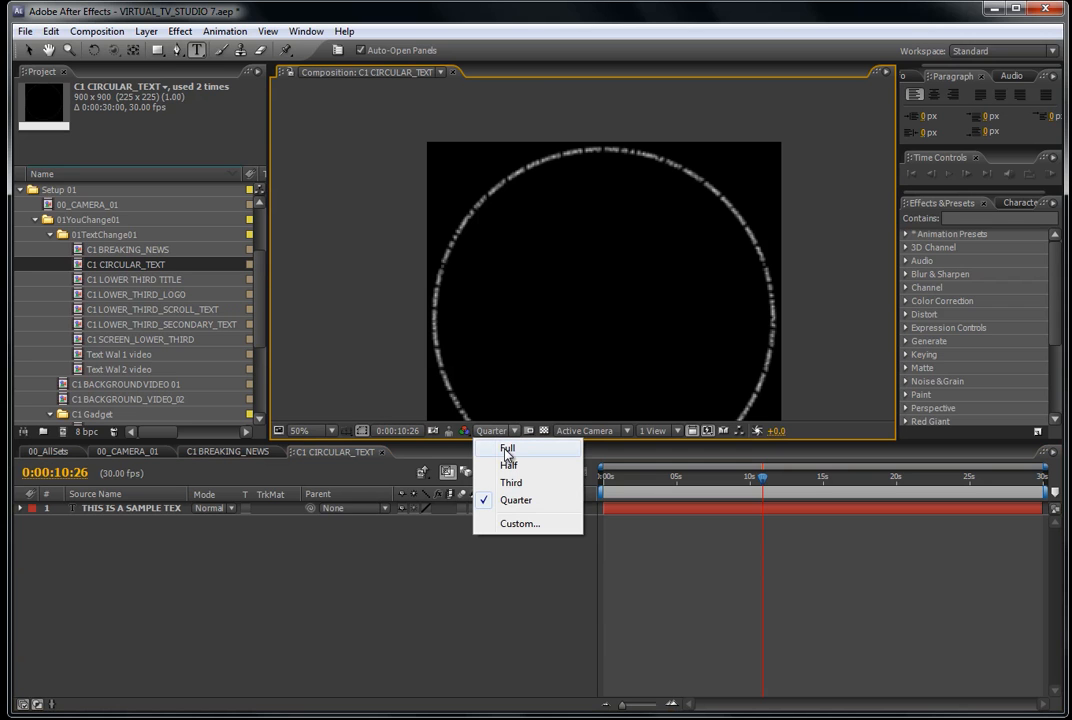
left_click(507, 451)
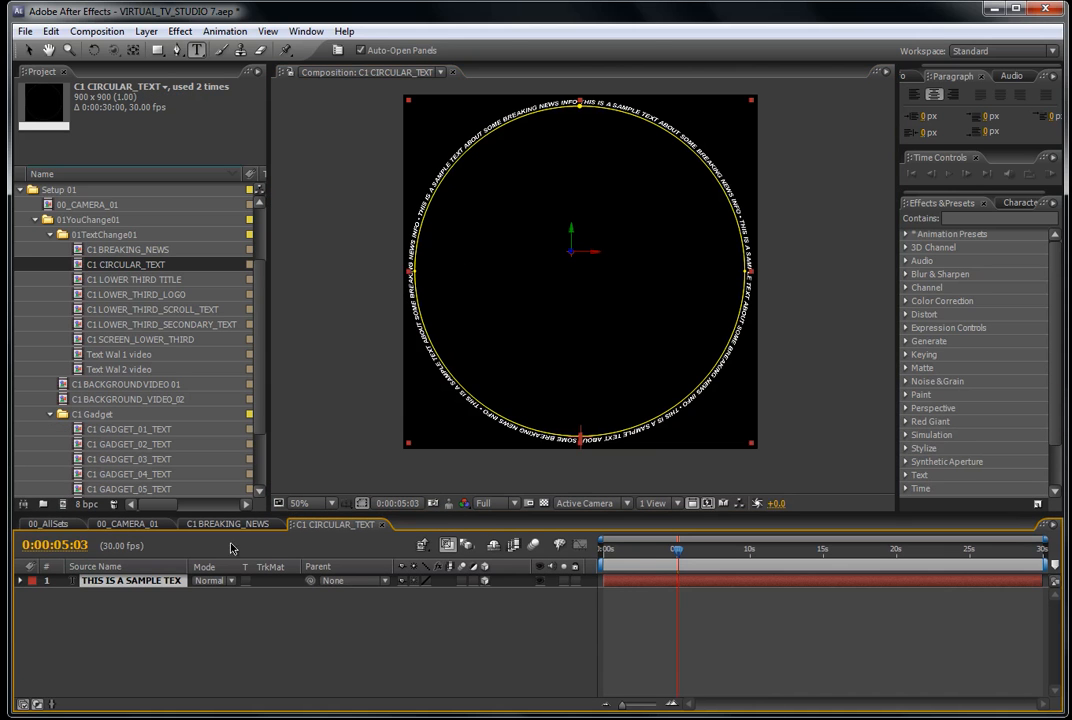
Examine the circular text on the studio wall in 00_CAMERA_01 at 0:00:06:25 in Full resolution, and restore the preview to Quarter.
left_click(115, 526)
left_click(703, 550)
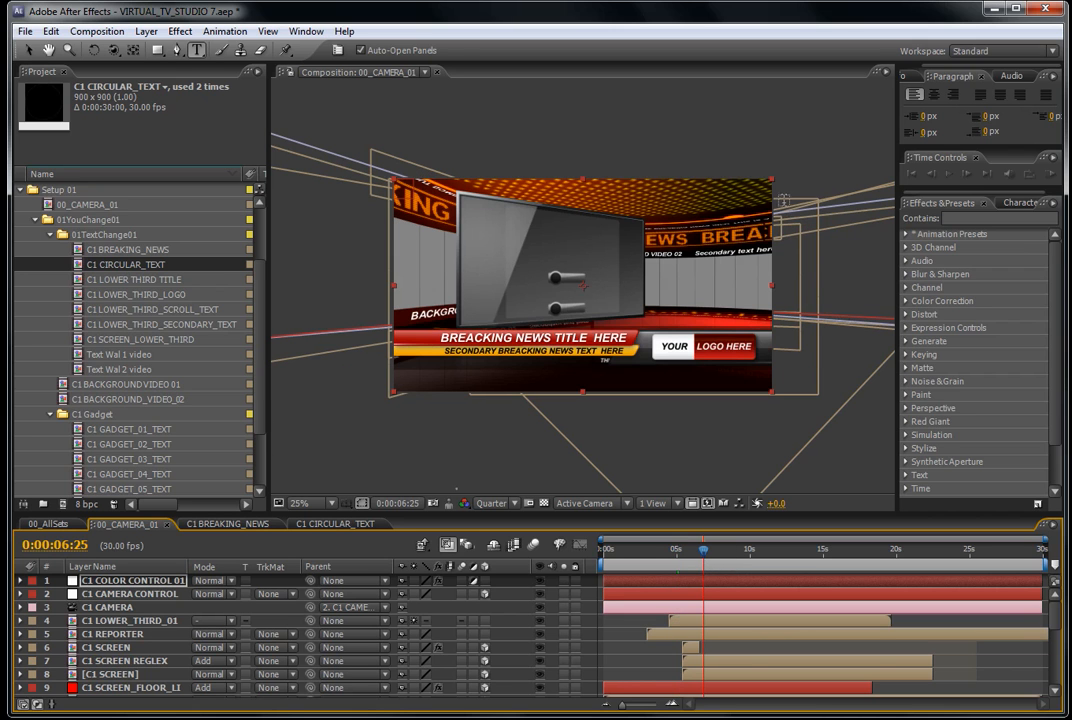
key("period")
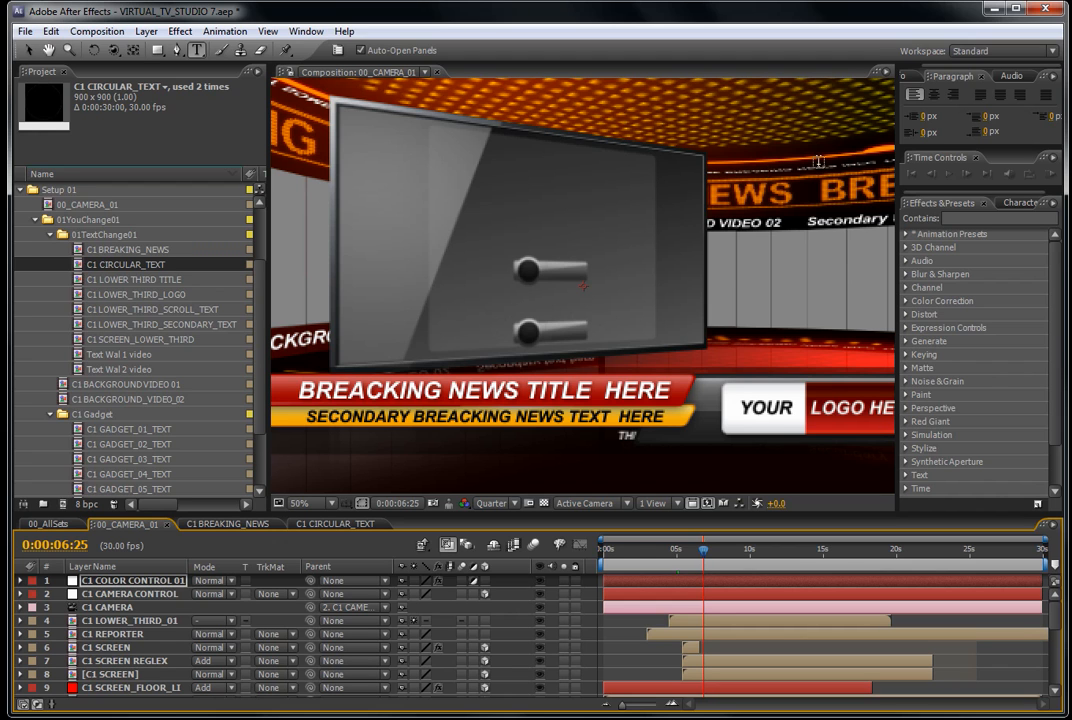
left_click(492, 503)
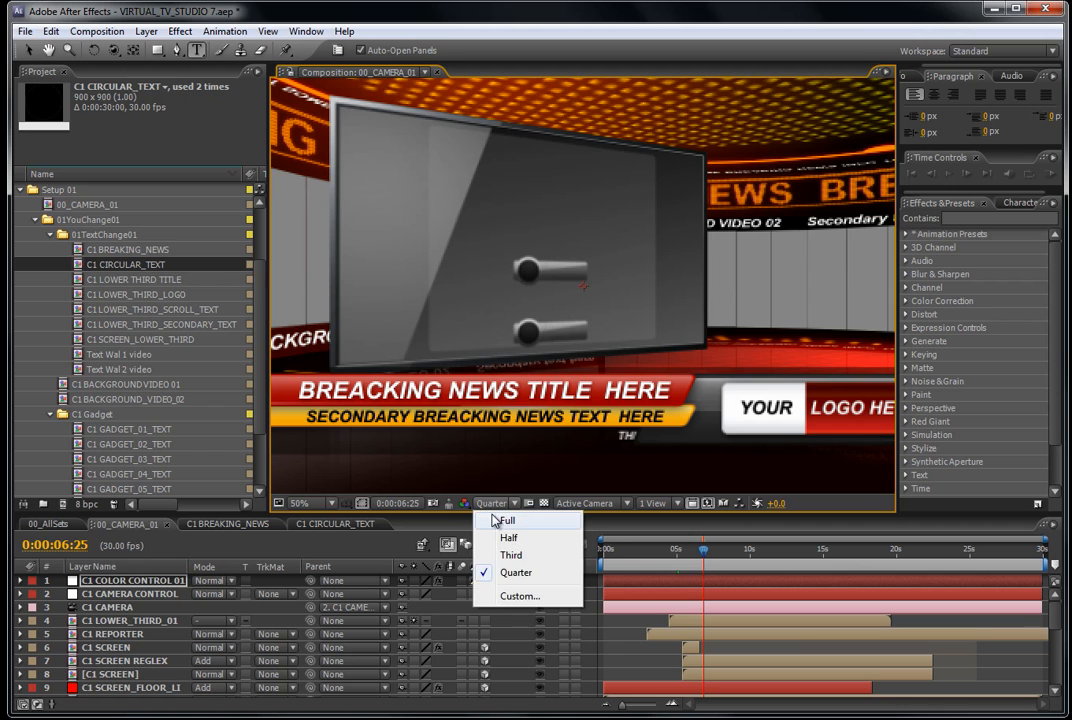
left_click(498, 521)
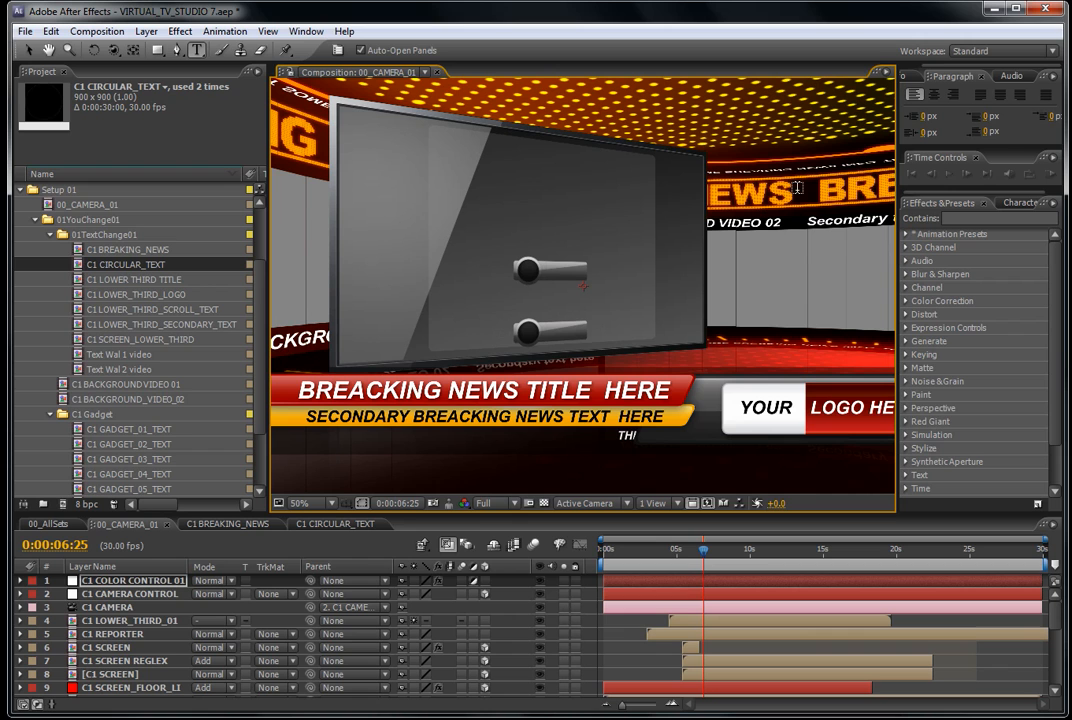
left_click(495, 503)
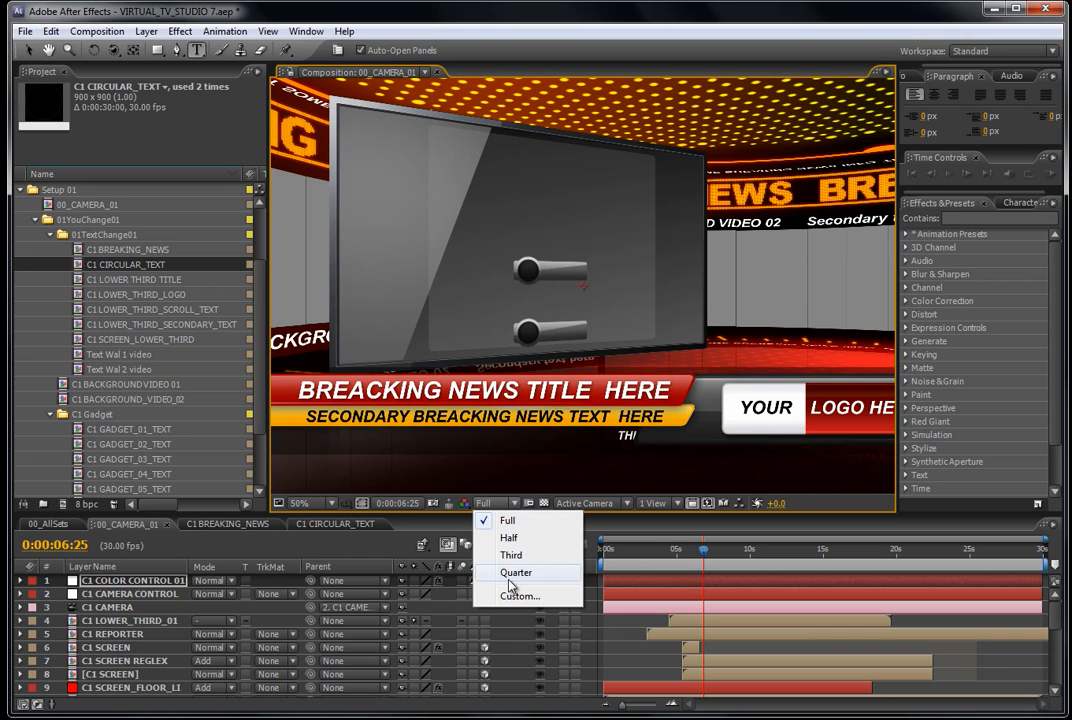
left_click(512, 571)
Open the C1 LOWER THIRD TITLE composition and select all the text of its title layer for editing.
left_click(115, 281)
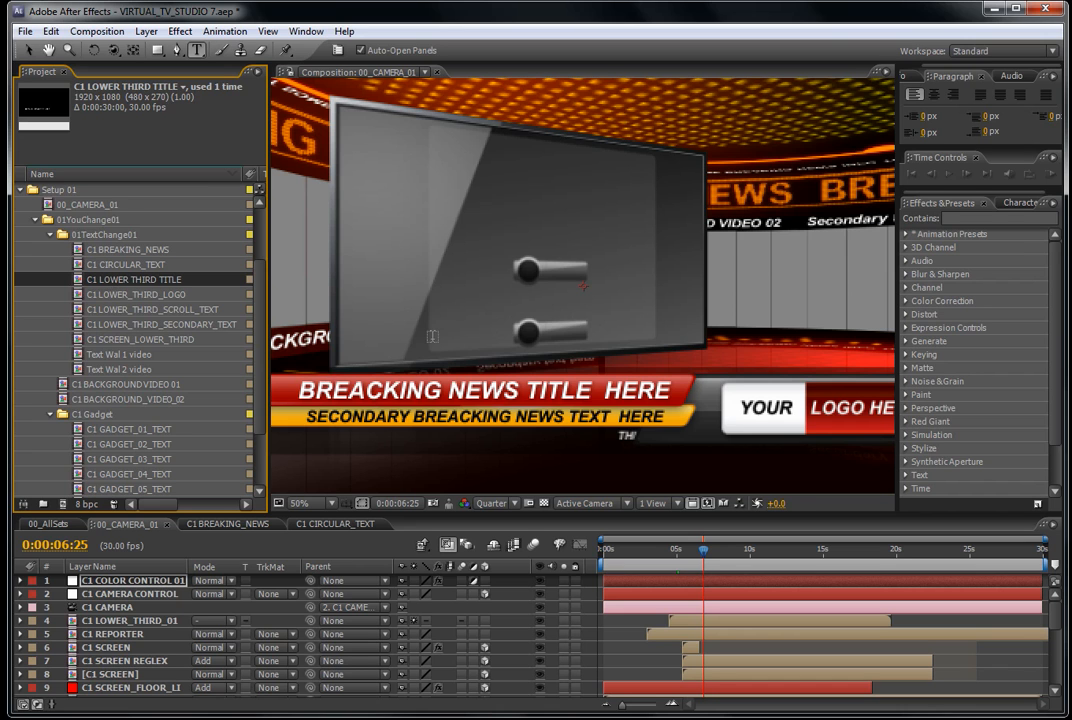
key("comma")
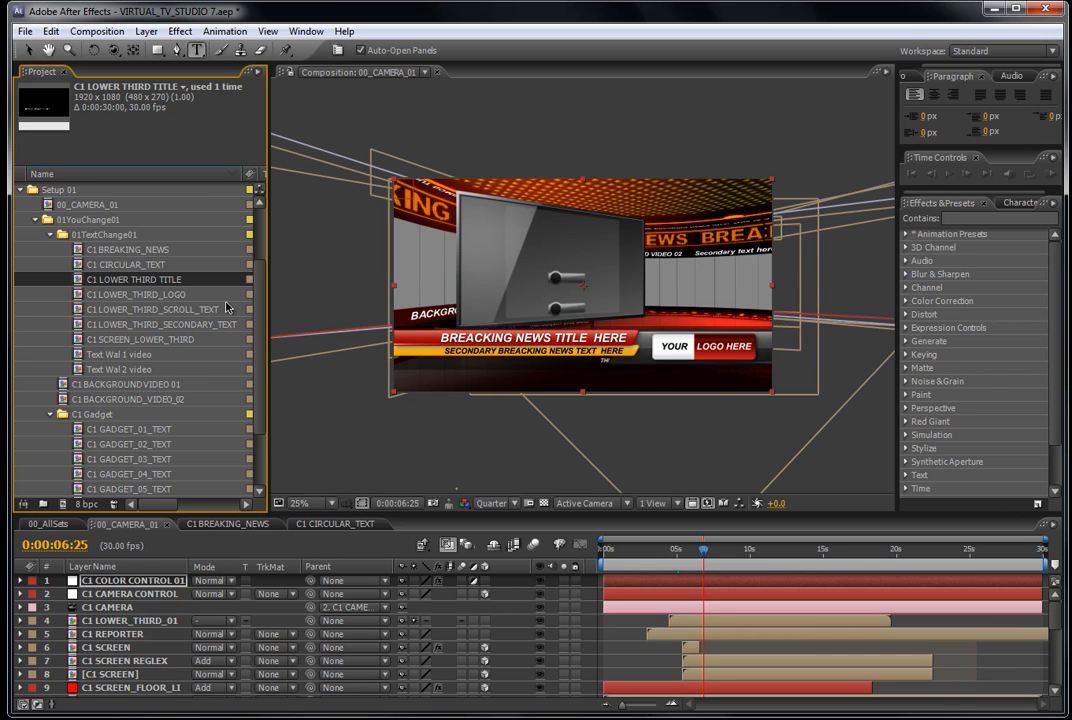
double_click(161, 286)
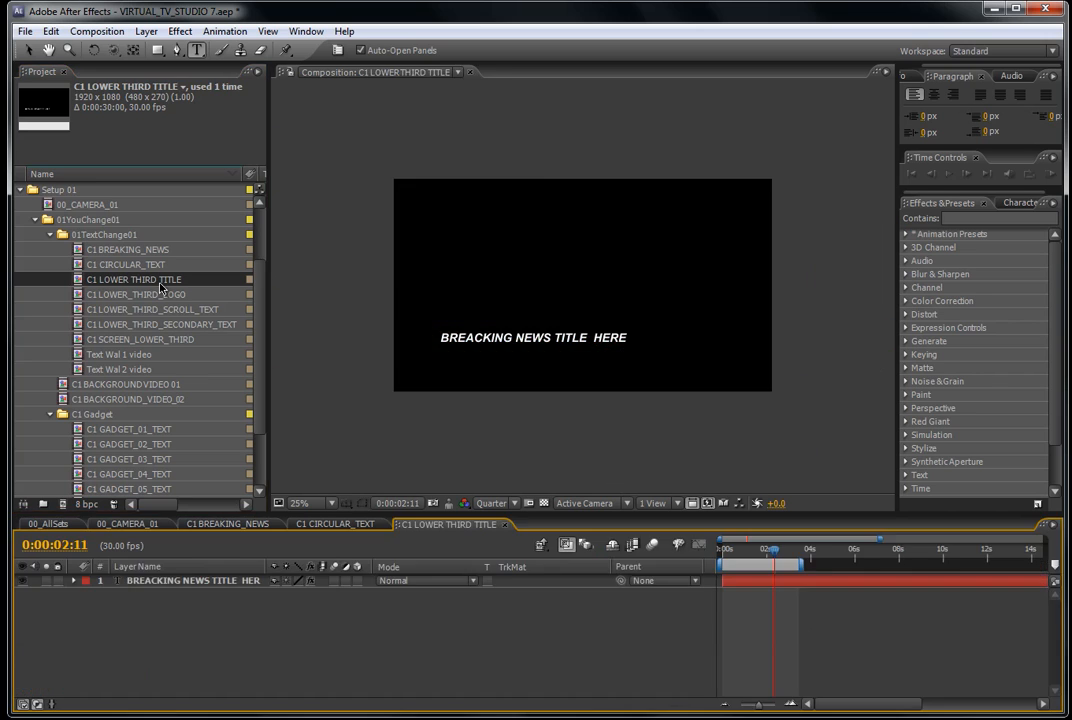
left_click(763, 582)
double_click(763, 582)
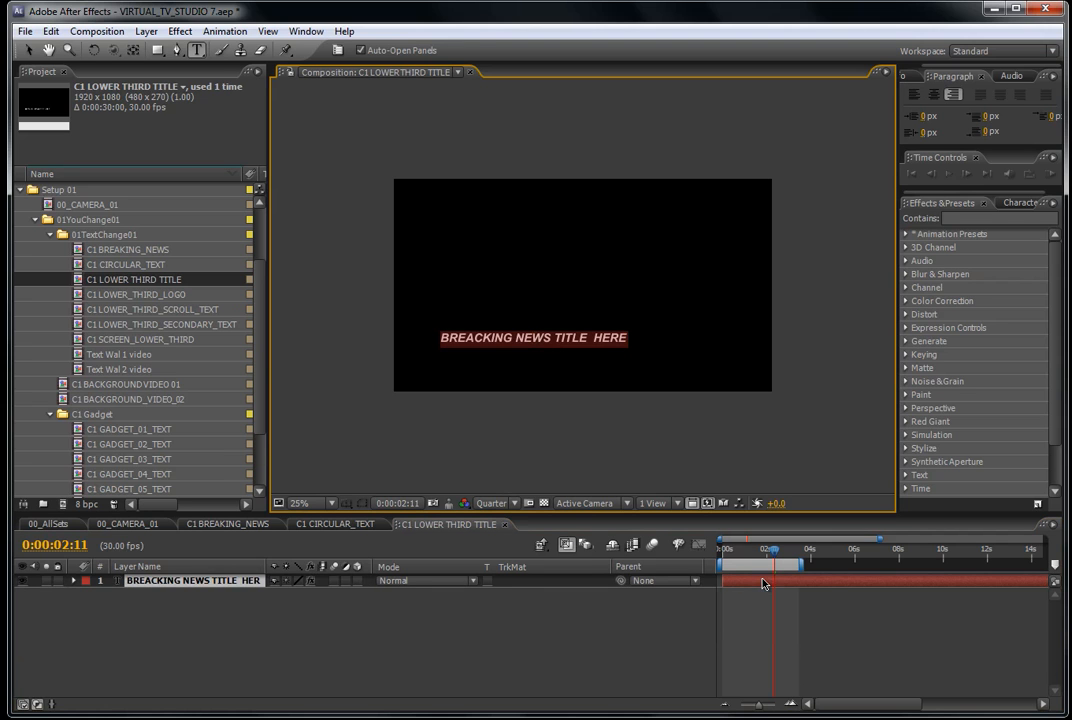
Open the C1 LOWER_THIRD_LOGO composition, hide its two text layers and logo base, and show them again.
left_click(124, 297)
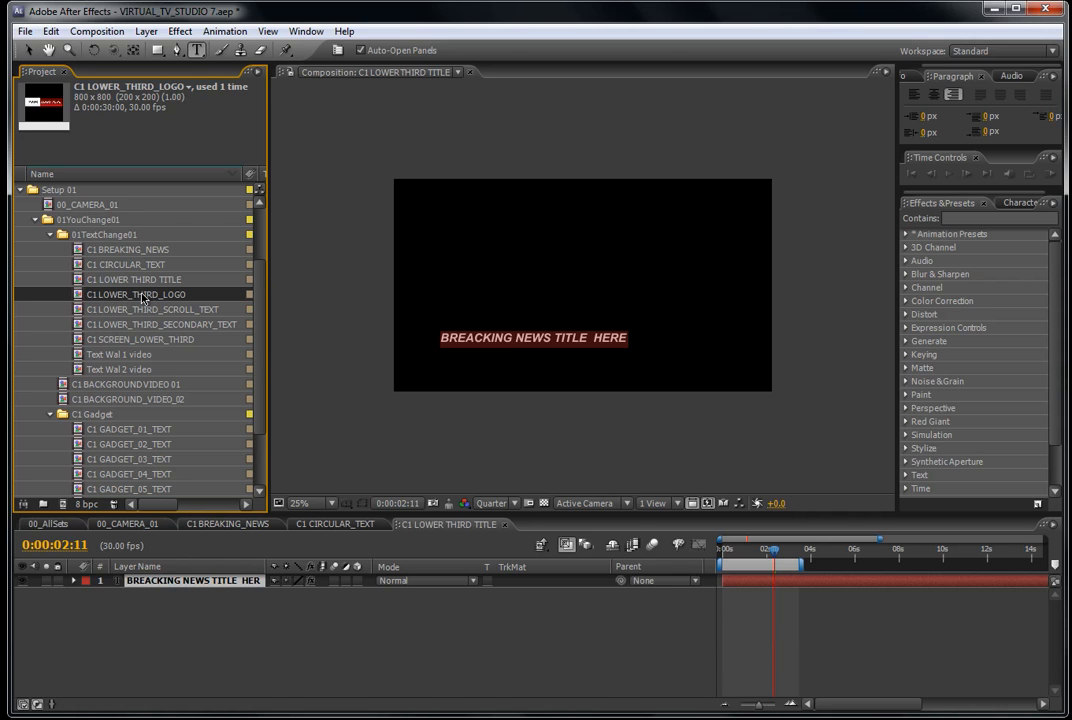
double_click(143, 297)
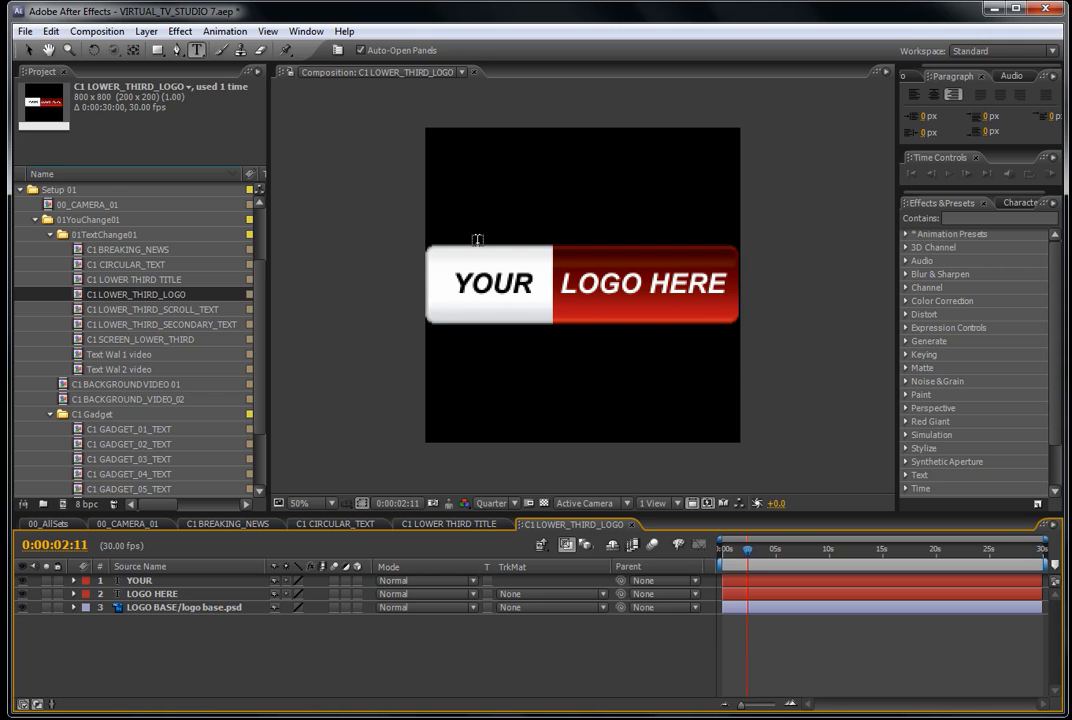
left_click(23, 609)
left_click(22, 593)
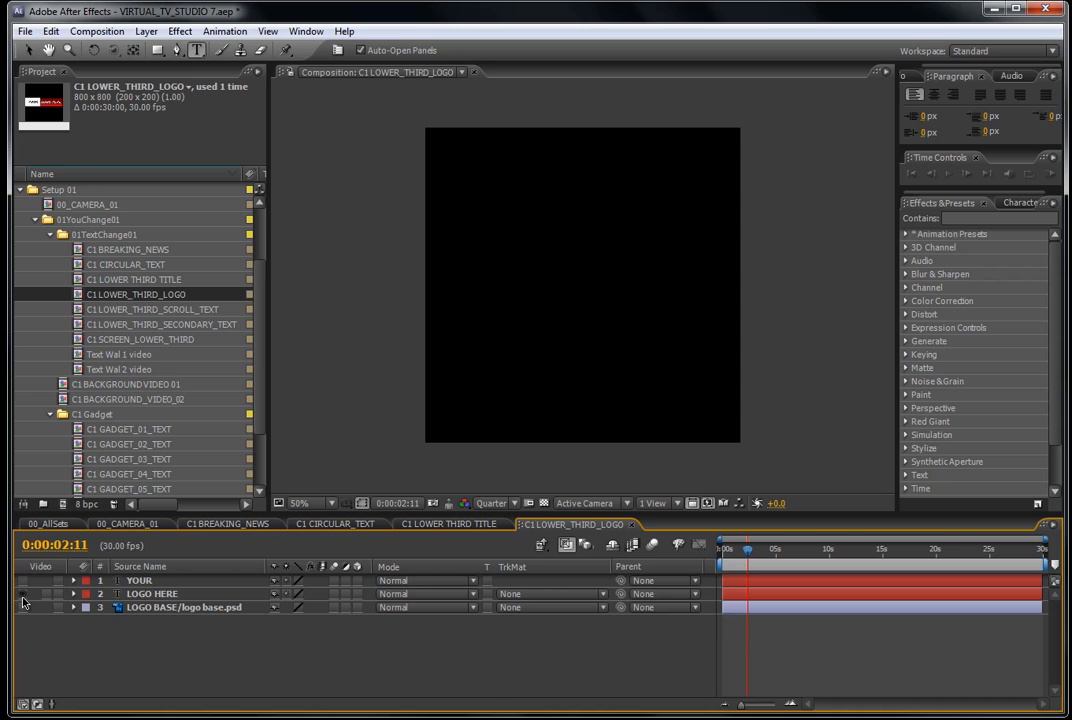
left_click(22, 595)
left_click(23, 607)
left_click(23, 581)
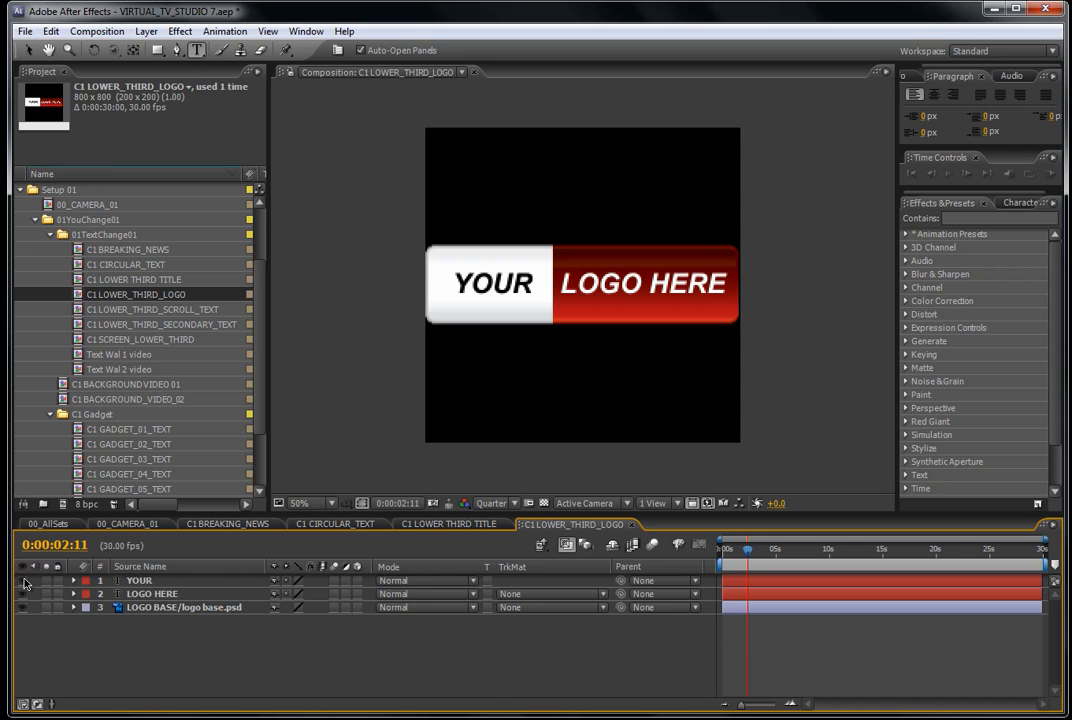
Return to 00_CAMERA_01 at 0:00:11:25 and examine the scrolling text beneath the lower third.
left_click(127, 524)
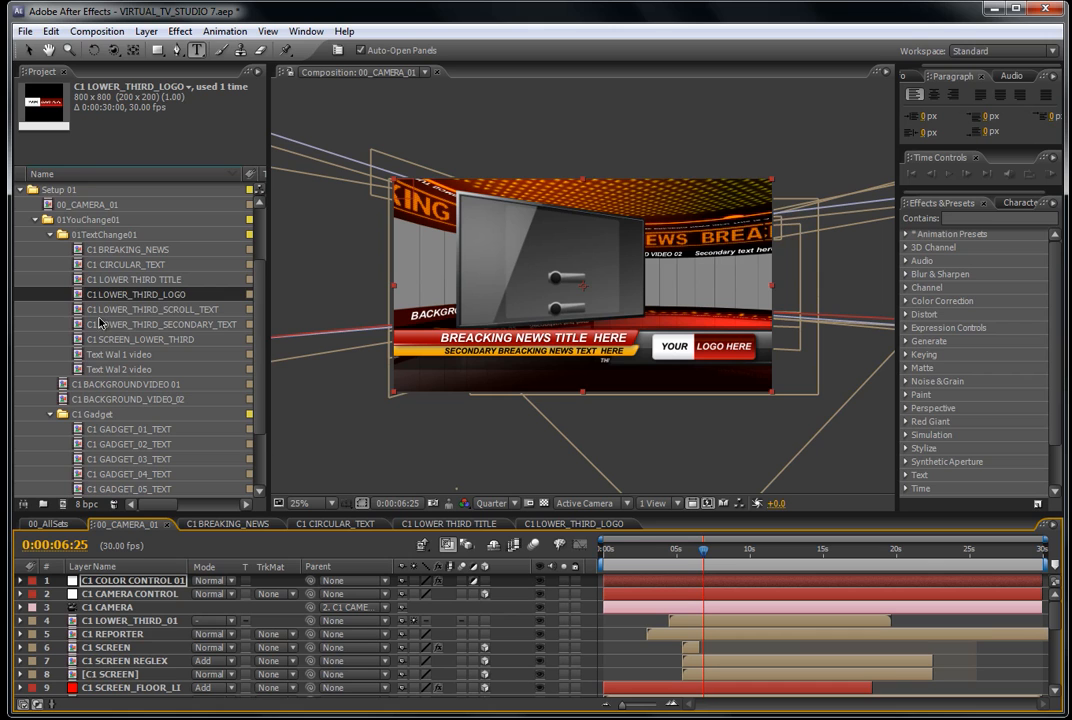
left_click(165, 311)
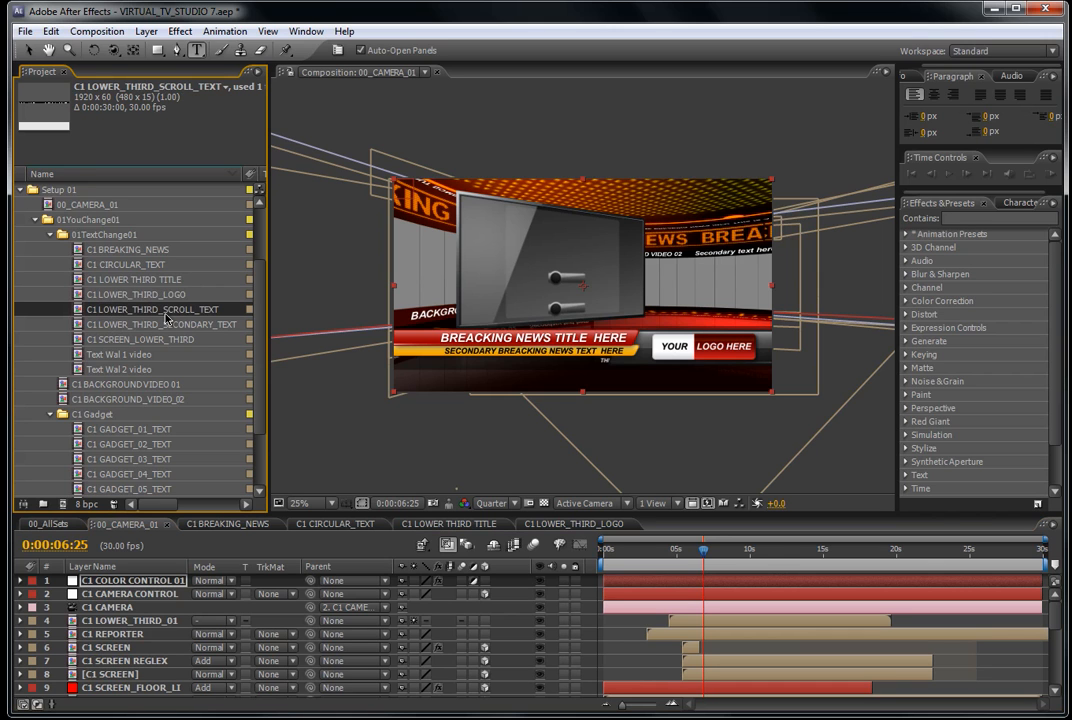
left_click(778, 551)
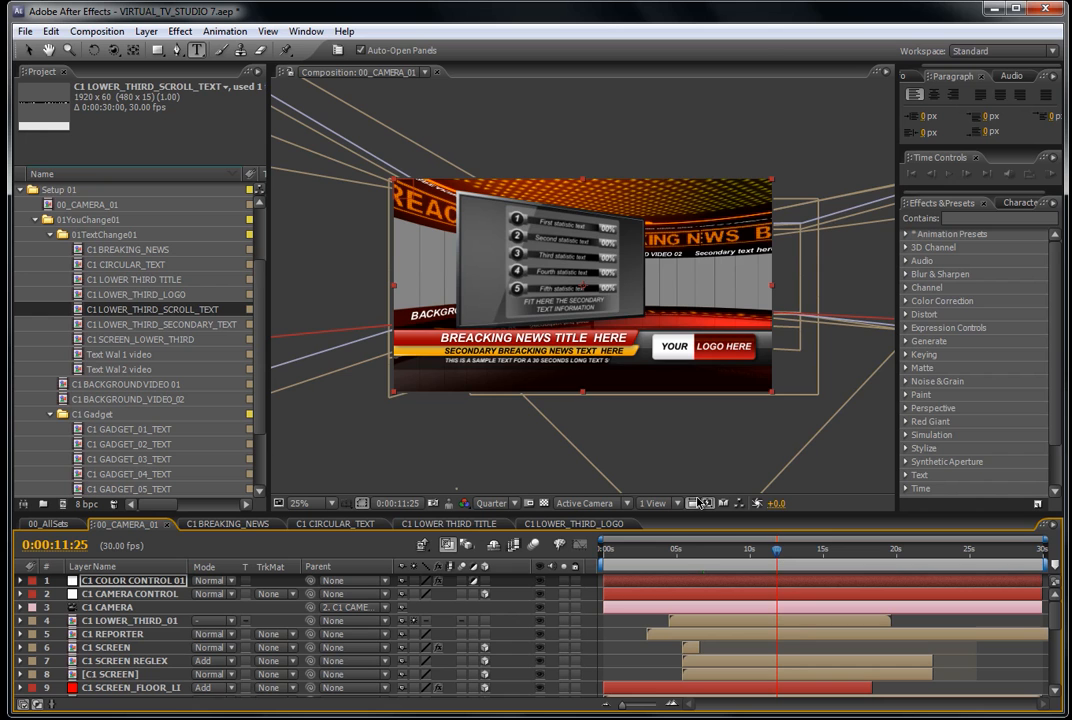
scroll(437, 378, "up", 1)
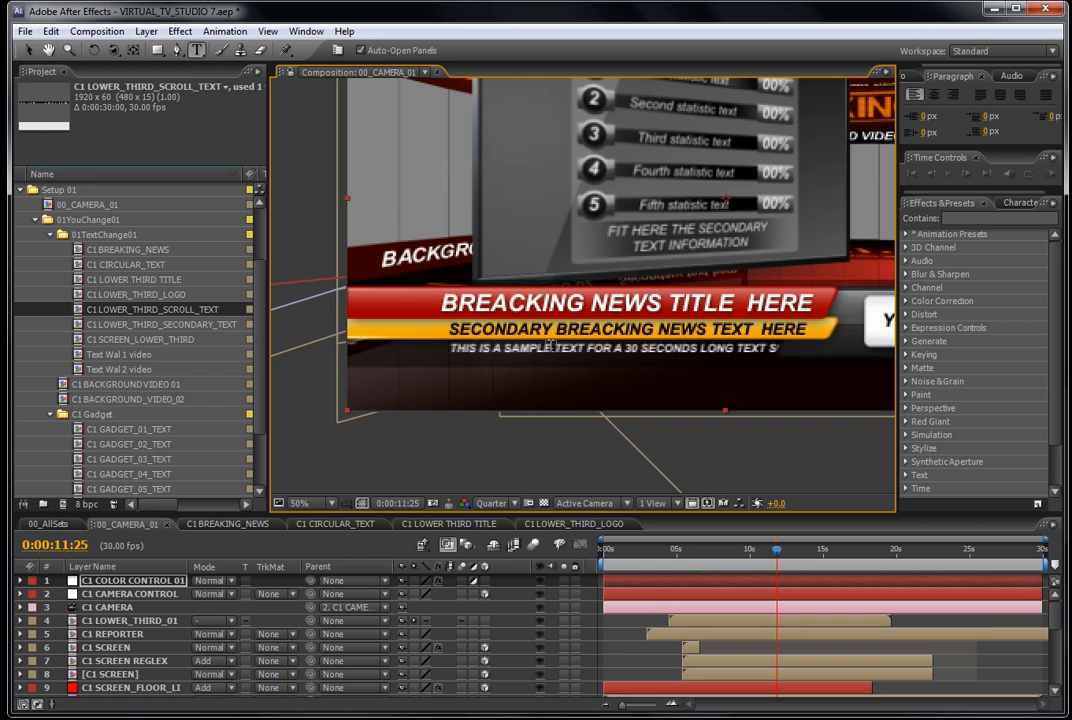
Open C1 LOWER_THIRD_SCROLL_TEXT, inspect its sample text at 0:00:03:12 in editing mode, and leave the text as it is.
double_click(150, 310)
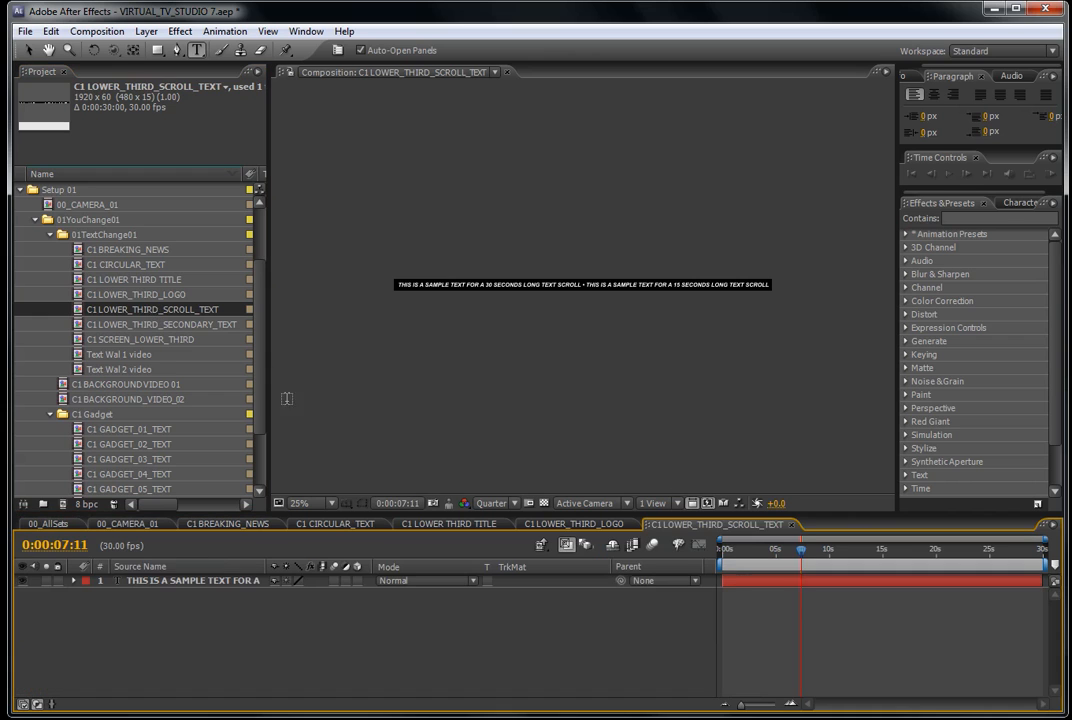
left_click_drag(745, 556, 758, 553)
scroll(502, 342, "up", 2)
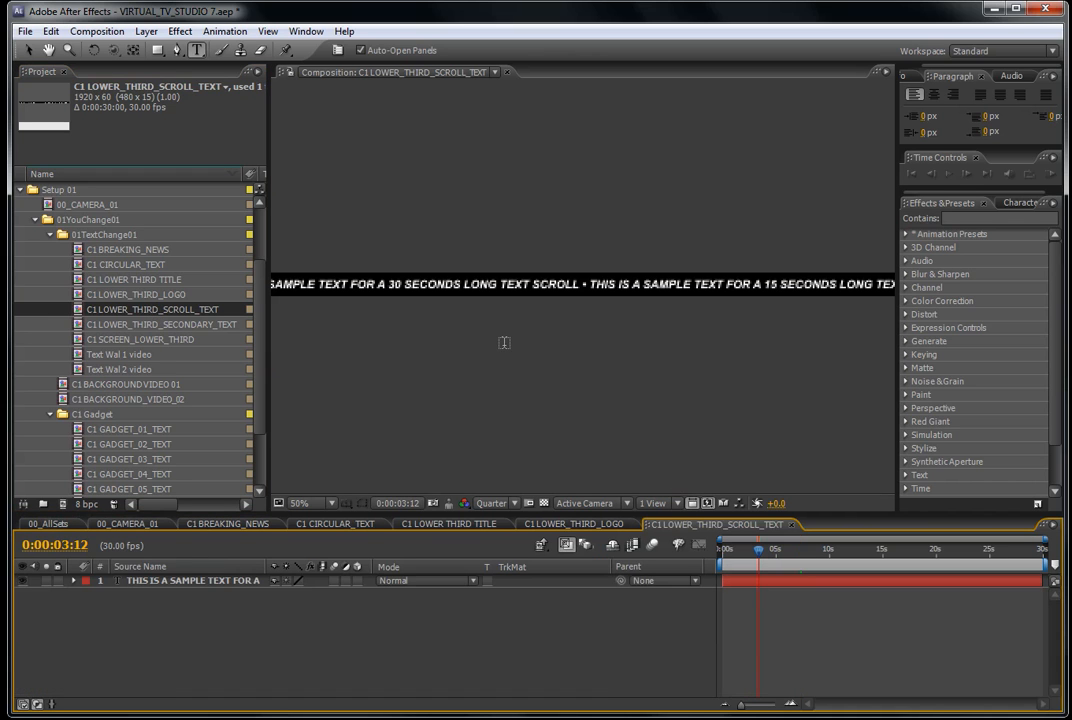
left_click(752, 579)
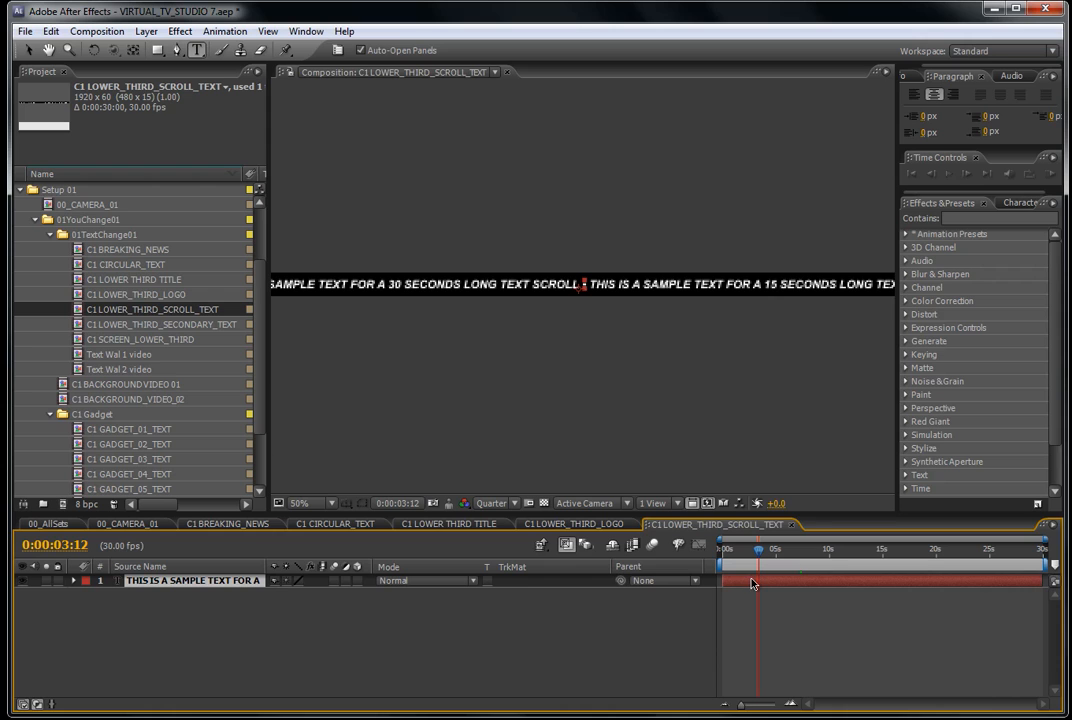
double_click(752, 581)
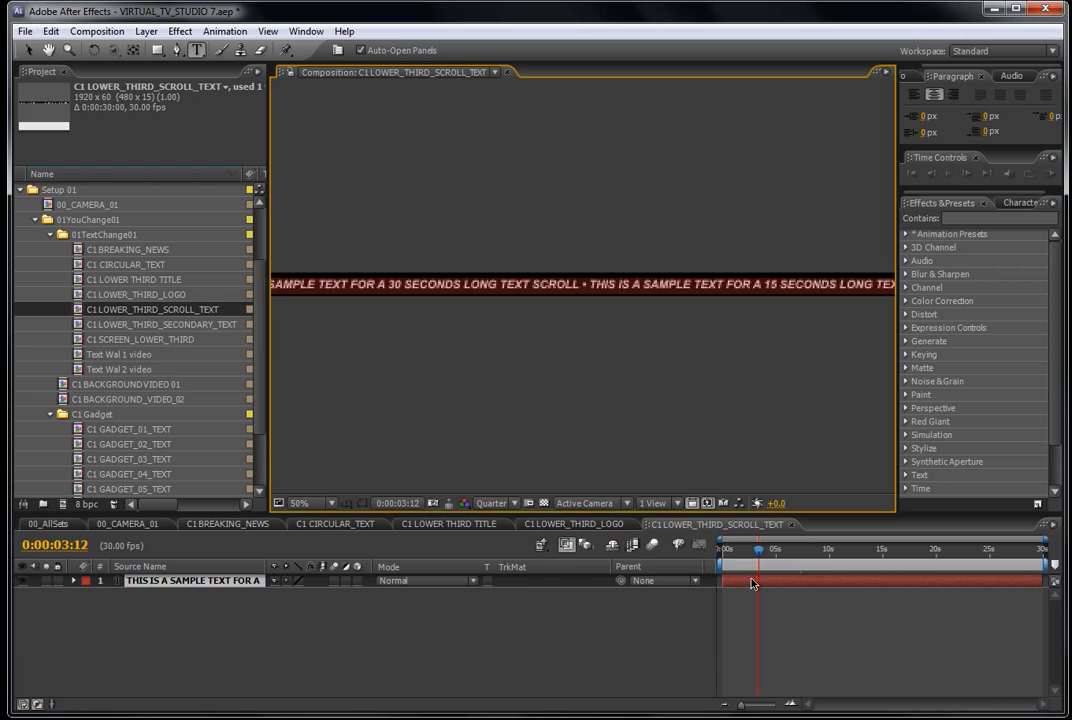
left_click(214, 644)
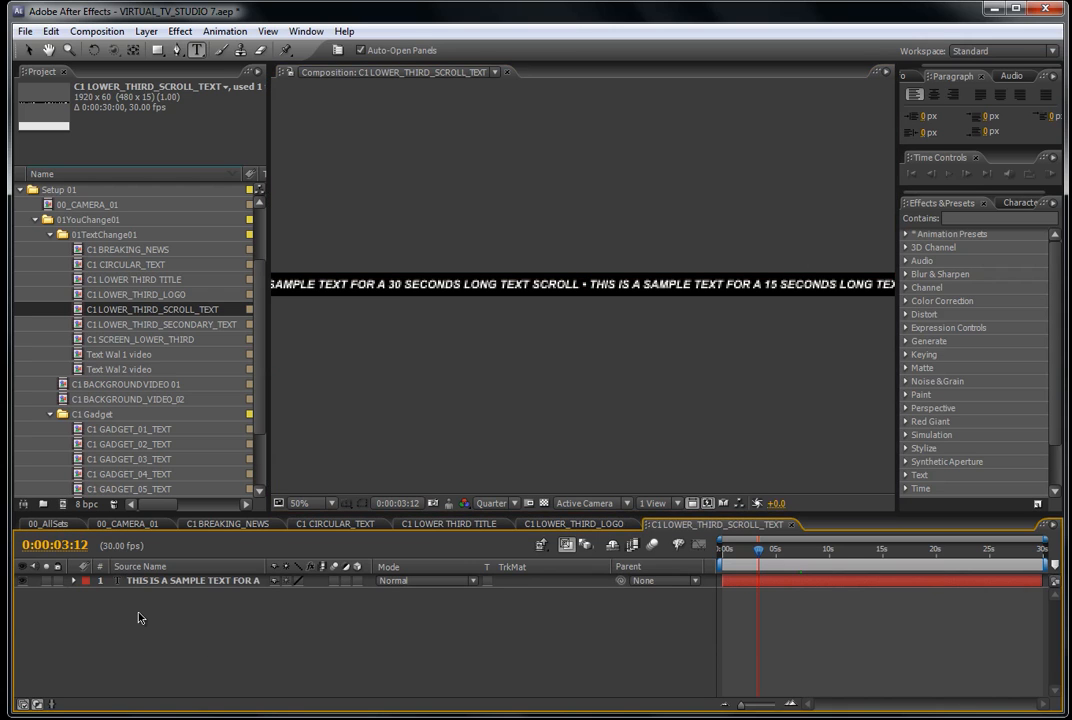
Inspect the C1 LOWER_THIRD_SECONDARY_TEXT composition and return to 00_CAMERA_01.
left_click(102, 328)
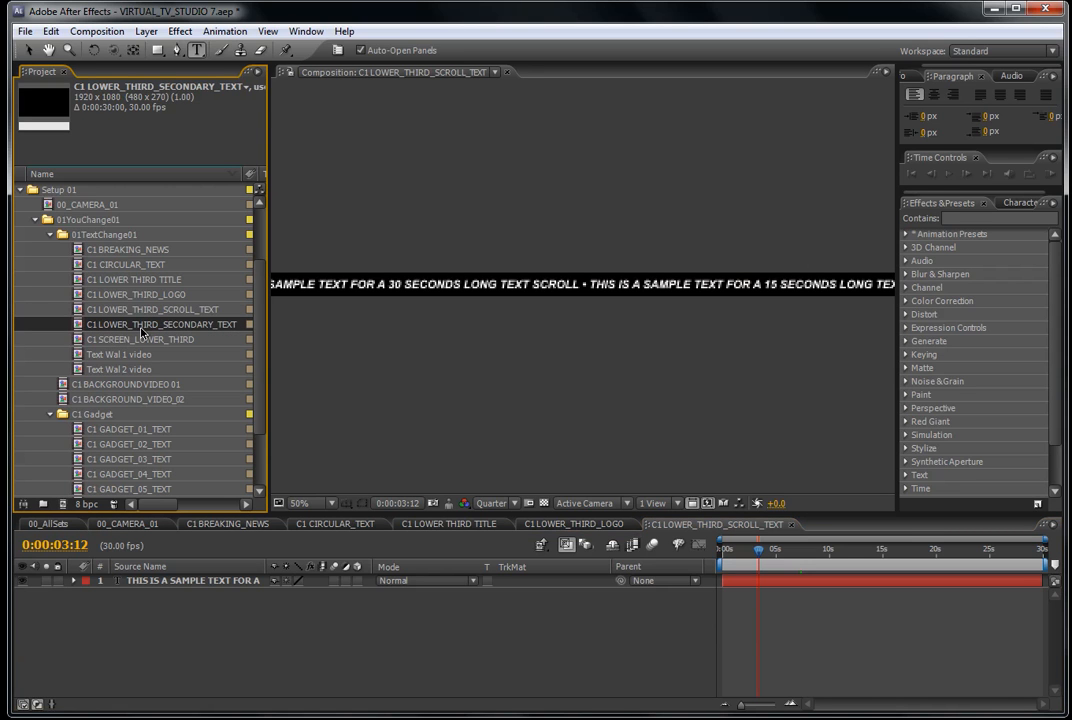
double_click(141, 328)
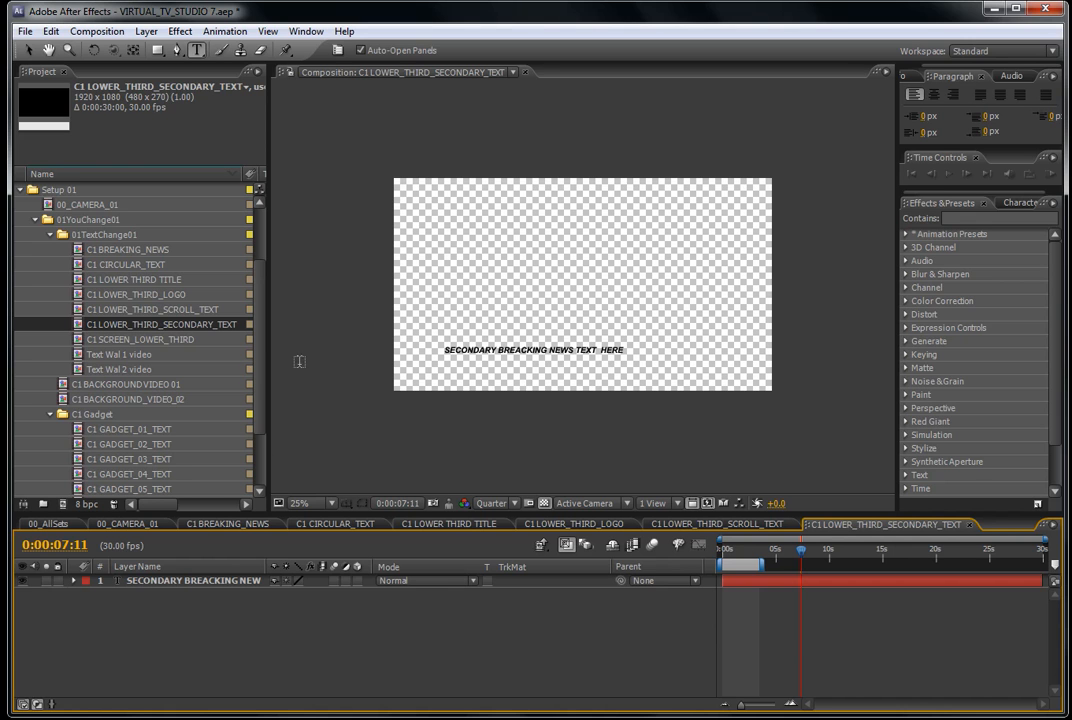
left_click(112, 526)
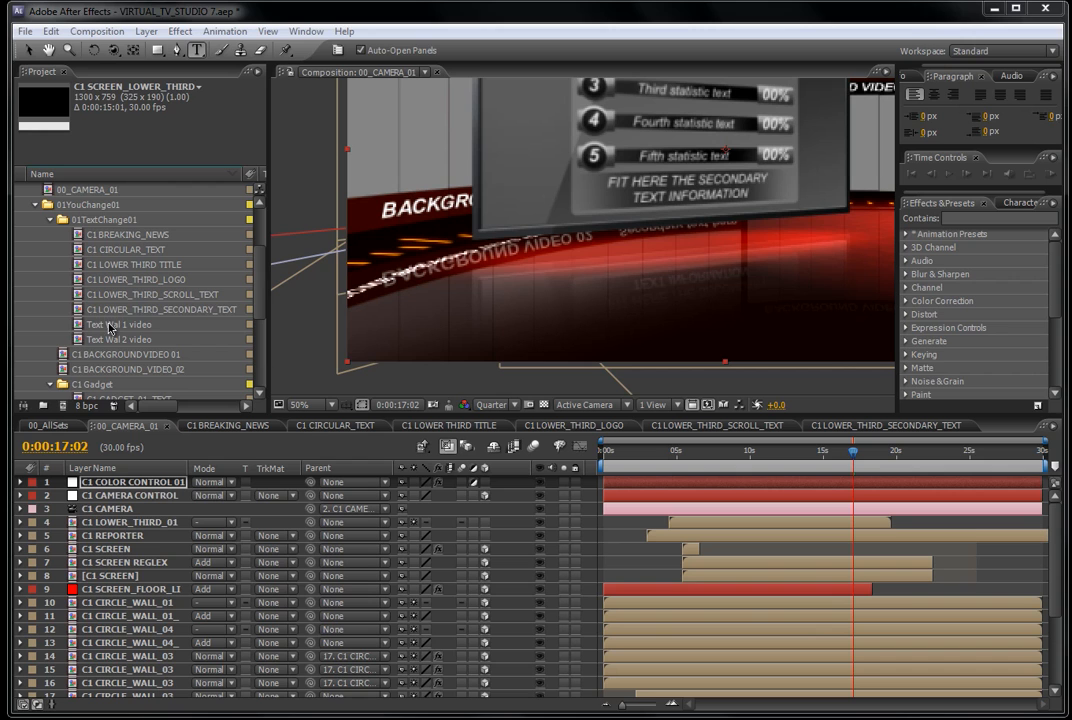
Open the Text Wal 1 video composition from the 01TextChange01 folder to look at its text layers.
left_click(116, 326)
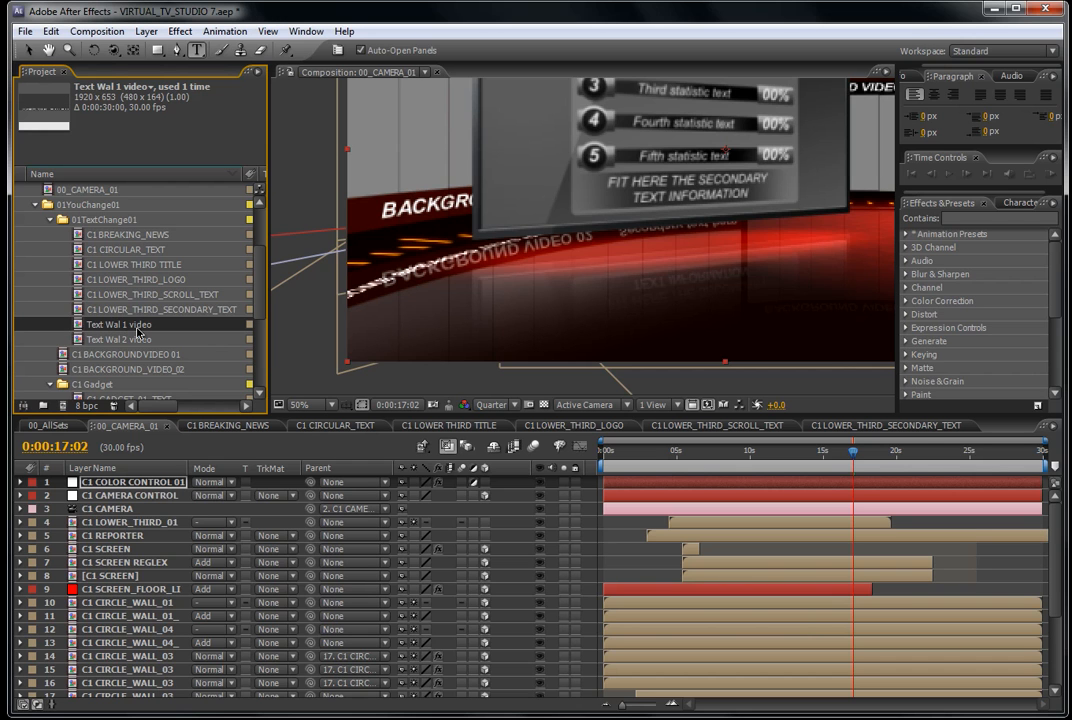
double_click(138, 328)
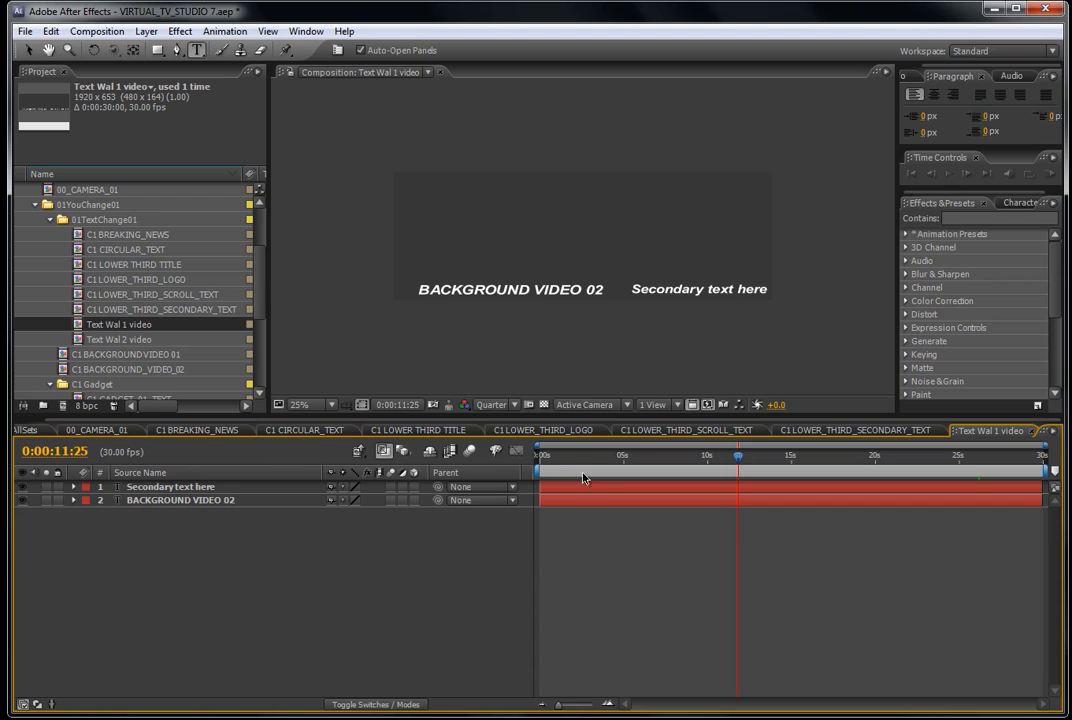
Change the main title text in Text Wal 1 video to BACKGROUND VIDEO 01.
left_click_drag(572, 465, 806, 462)
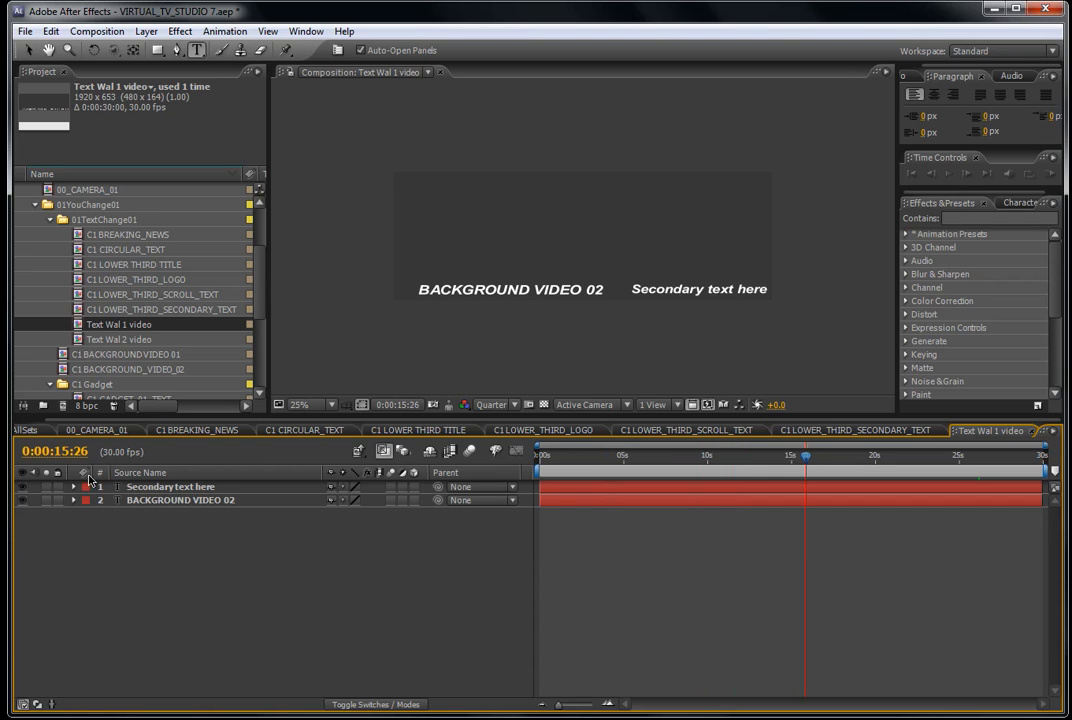
left_click(168, 486)
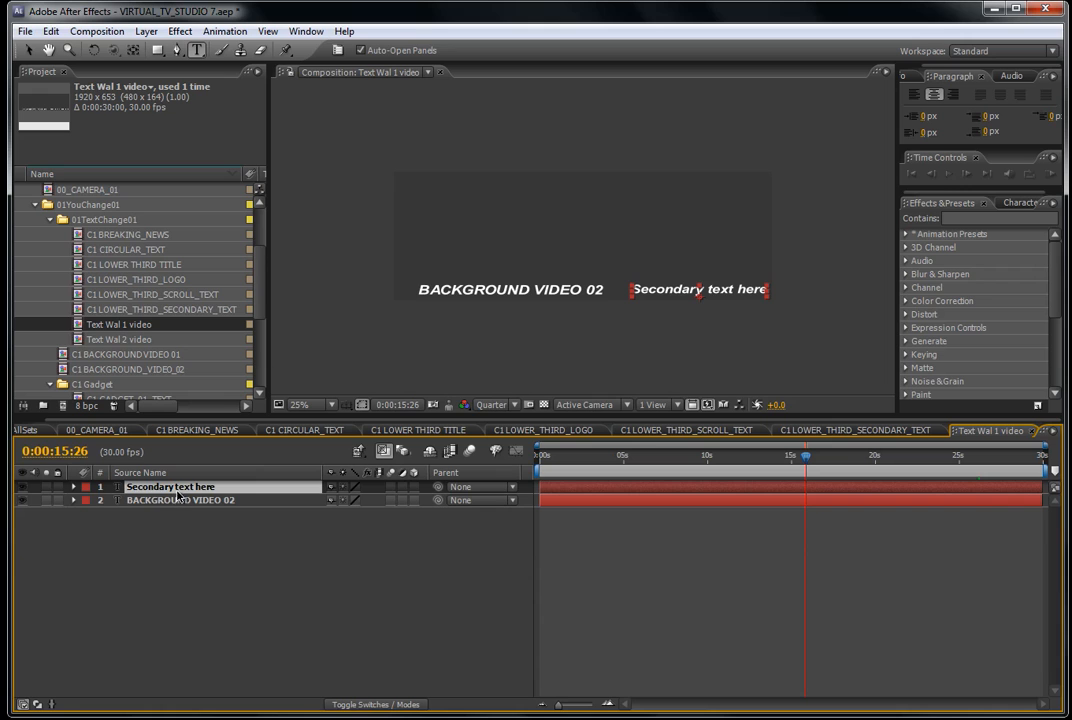
left_click(175, 501)
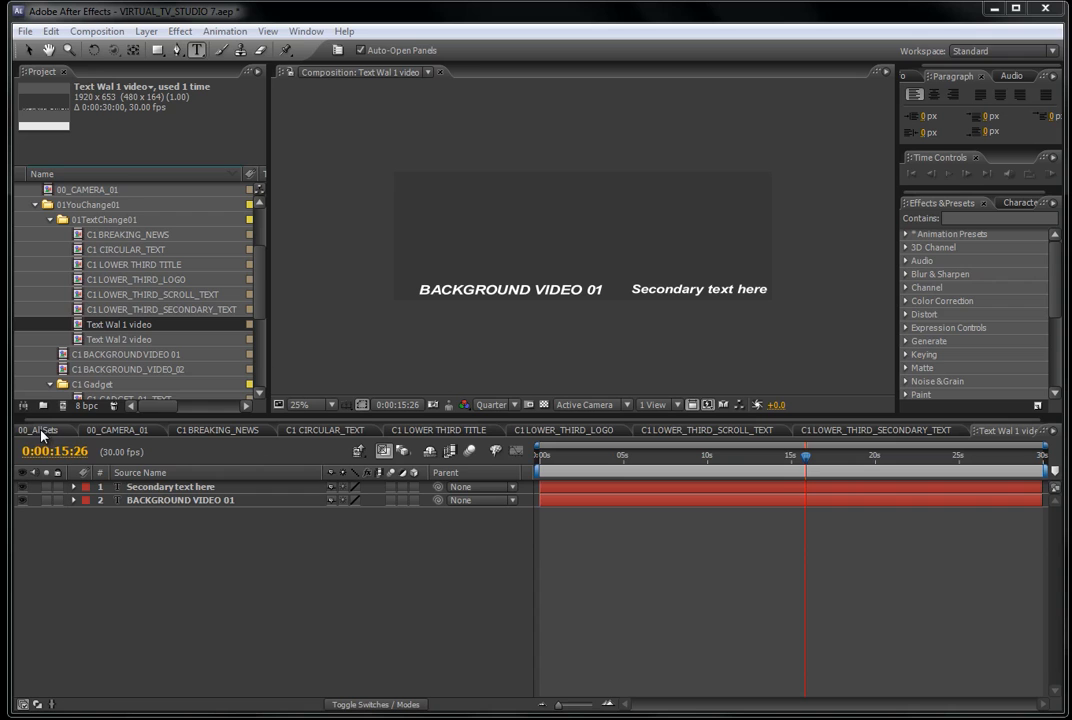
Inspect the Text Wal 2 video composition, and return to 00_CAMERA_01 at 0:00:03:02 to examine both wall titles in the full frame.
left_click(113, 340)
double_click(117, 341)
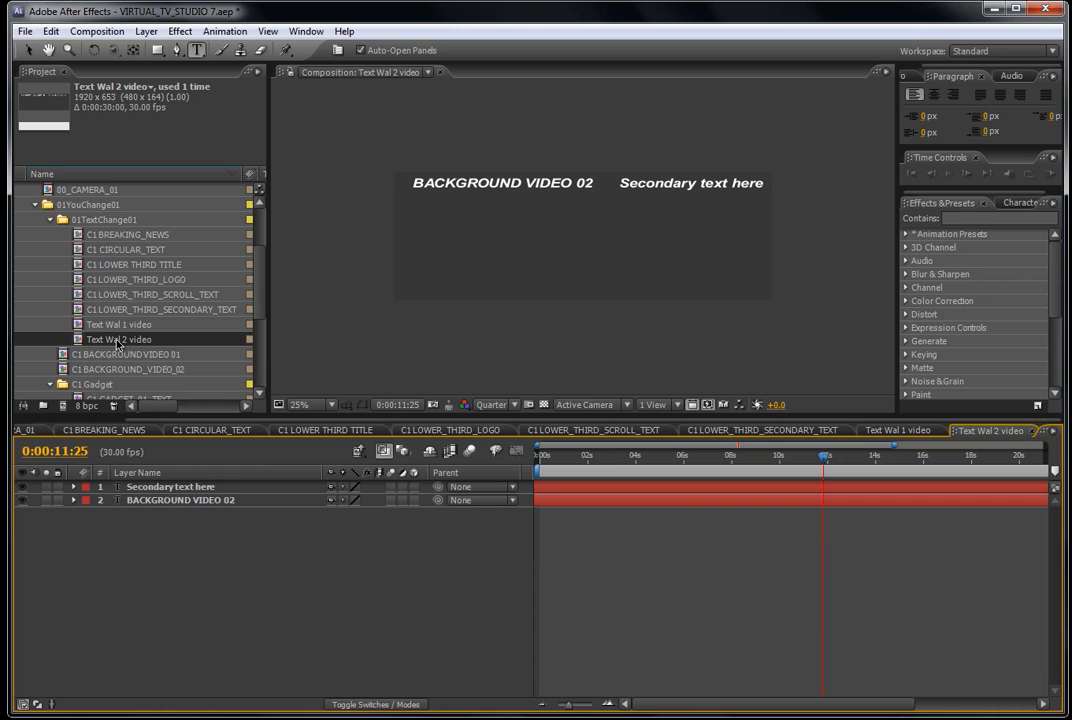
left_click(613, 458)
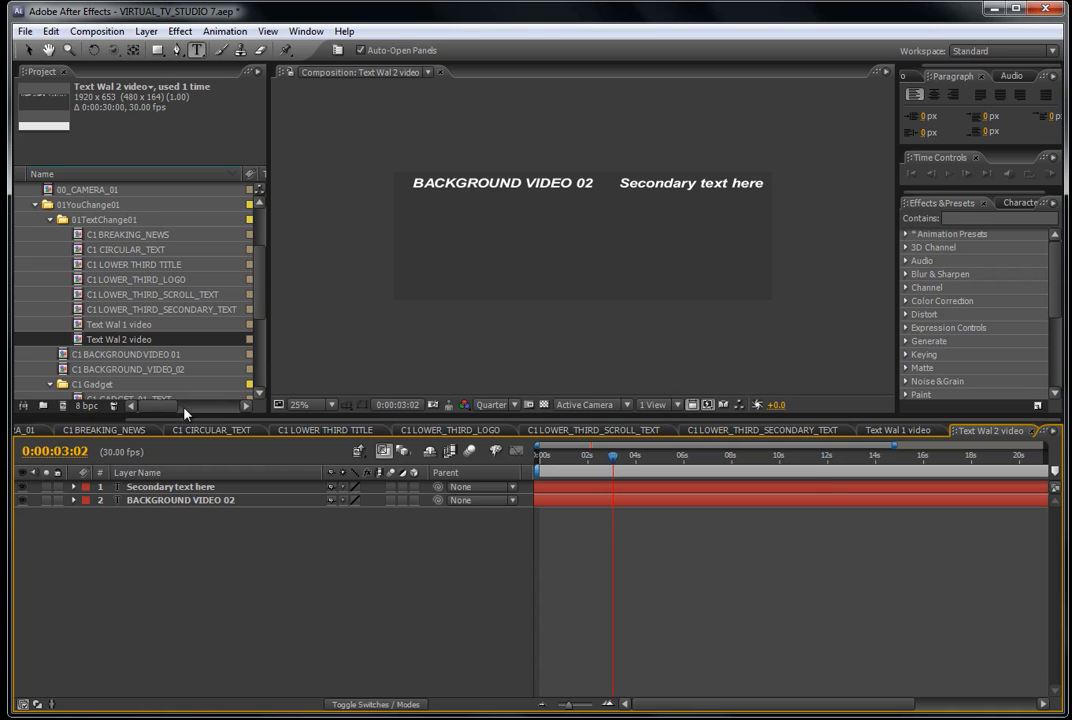
scroll(120, 430, "up", 3)
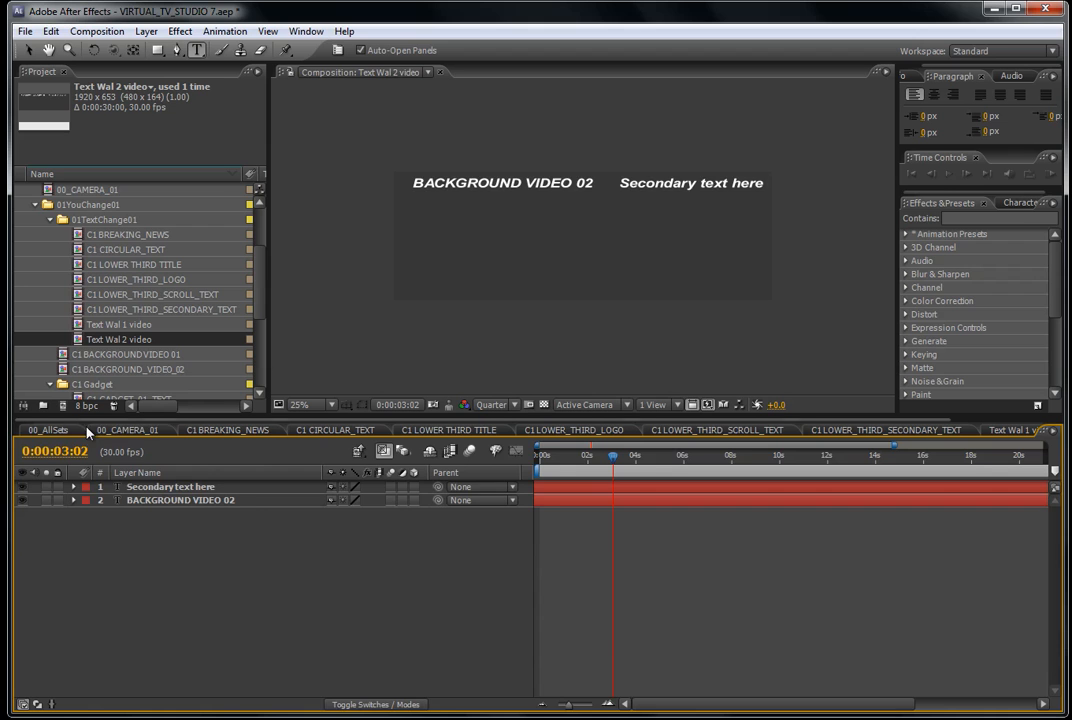
left_click(125, 430)
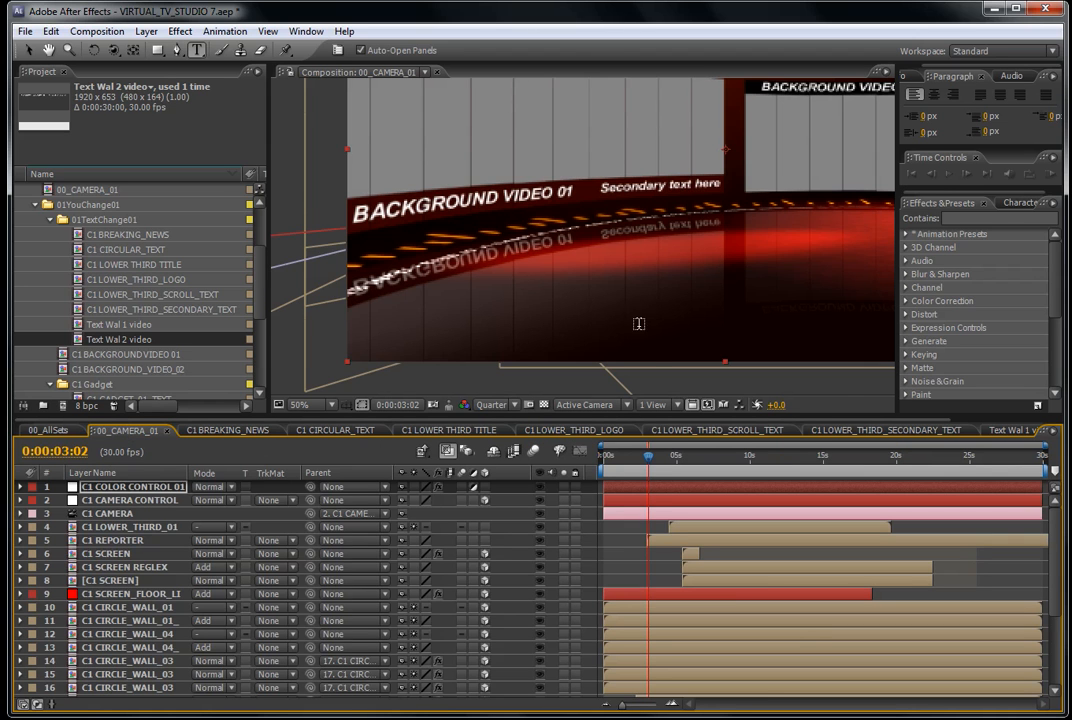
scroll(632, 213, "down", 2)
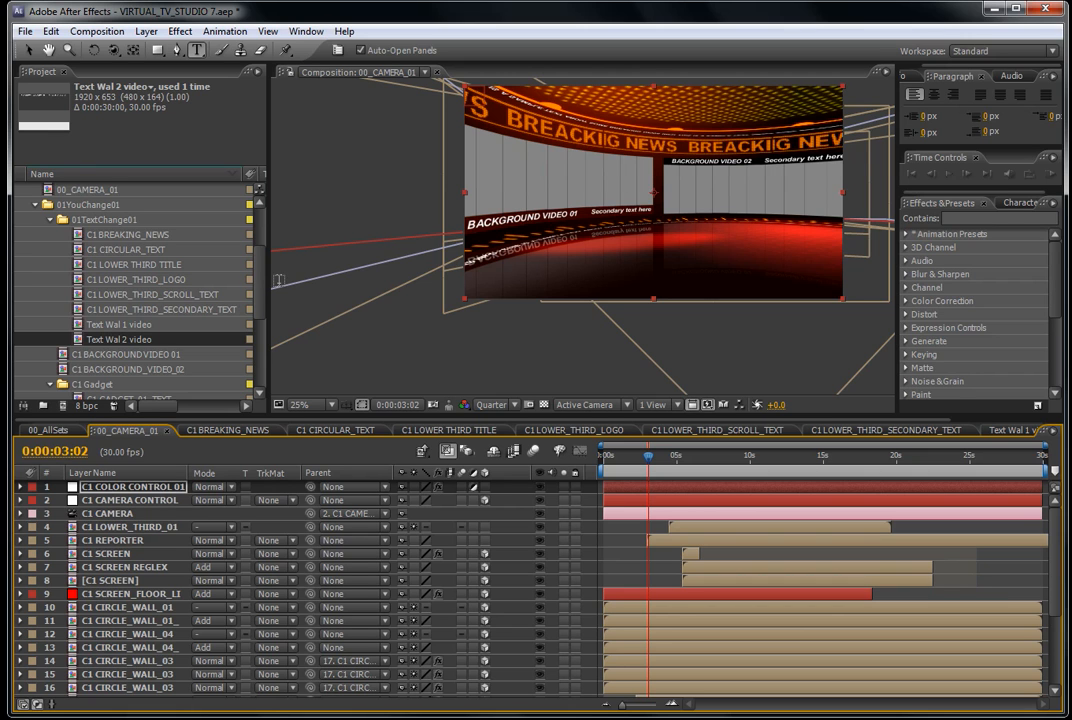
Locate the C1 BACKGROUND VIDEO 01 composition in the 01YouChange01 folder.
scroll(267, 300, "down", 3)
scroll(267, 300, "up", 2)
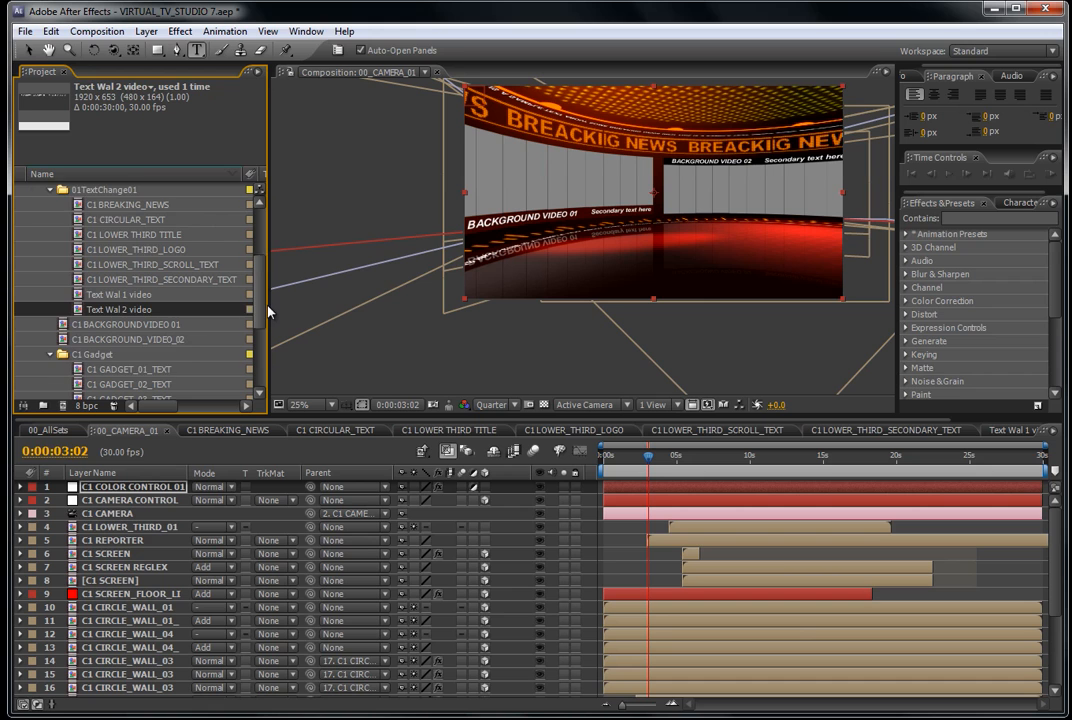
left_click(108, 345)
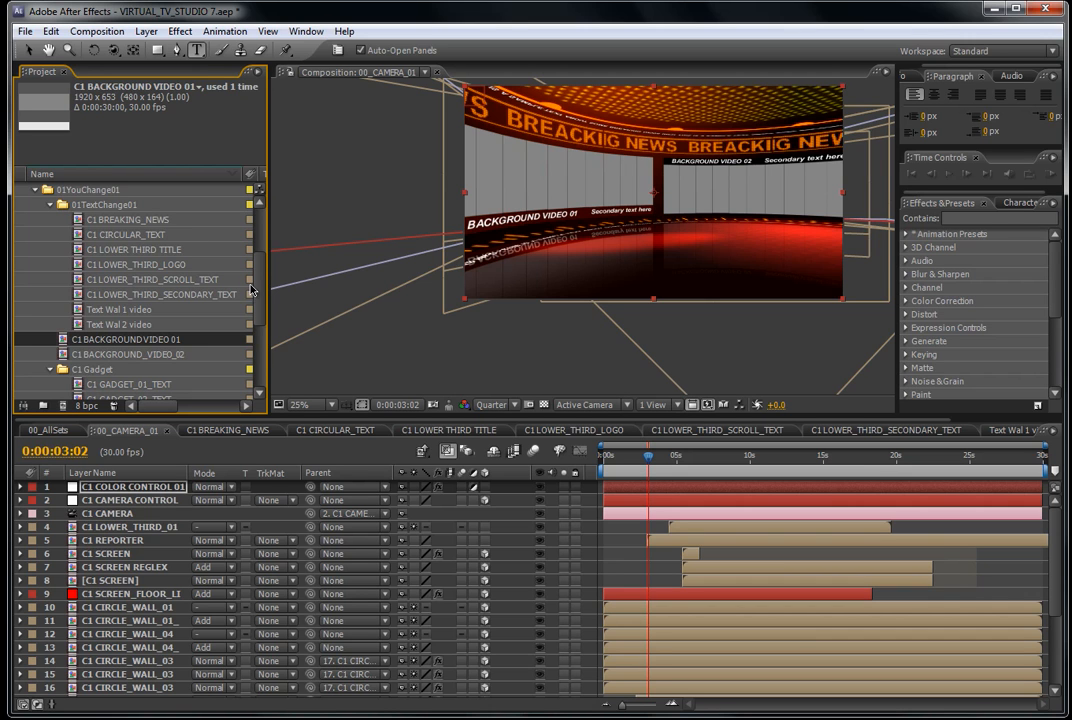
Switch to the FOOTAGES folder in Windows Explorer, select Christmas2HDh265, REPORTER_01, REPORTER_02 and video55125.1440X1080, and return to After Effects.
key("alt+Tab")
key("alt+Tab")
key("alt+Tab")
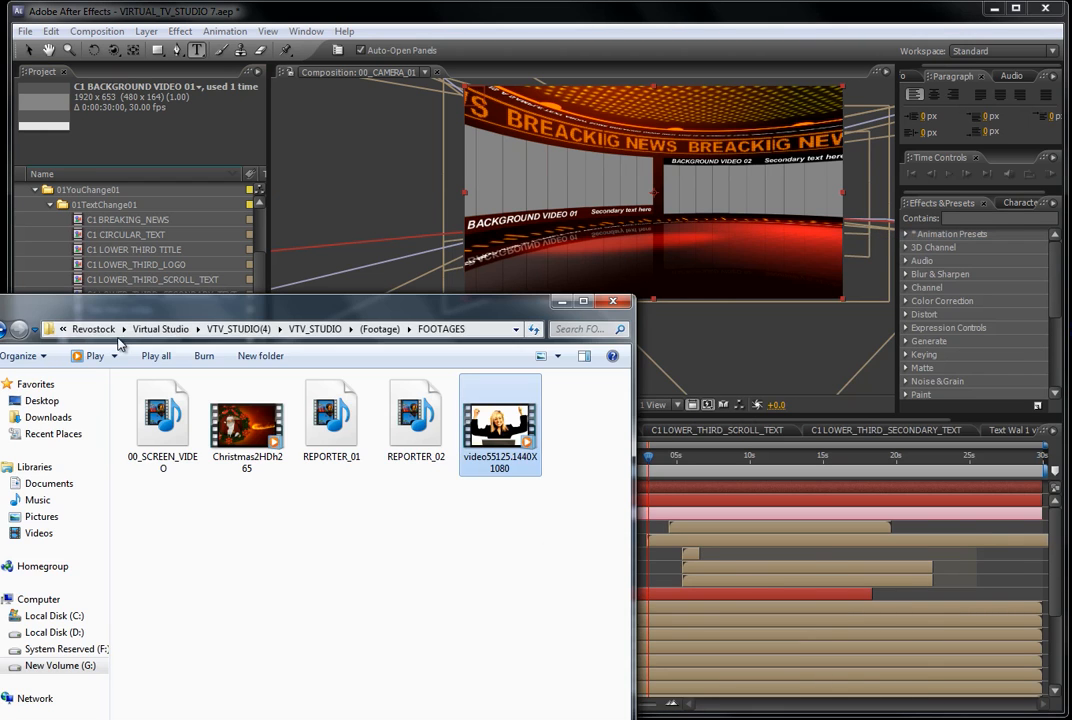
left_click_drag(133, 444, 82, 447)
left_click_drag(511, 545, 176, 582)
left_click(219, 221)
Create a new project folder named footage at the root level.
scroll(218, 187, "up", 3)
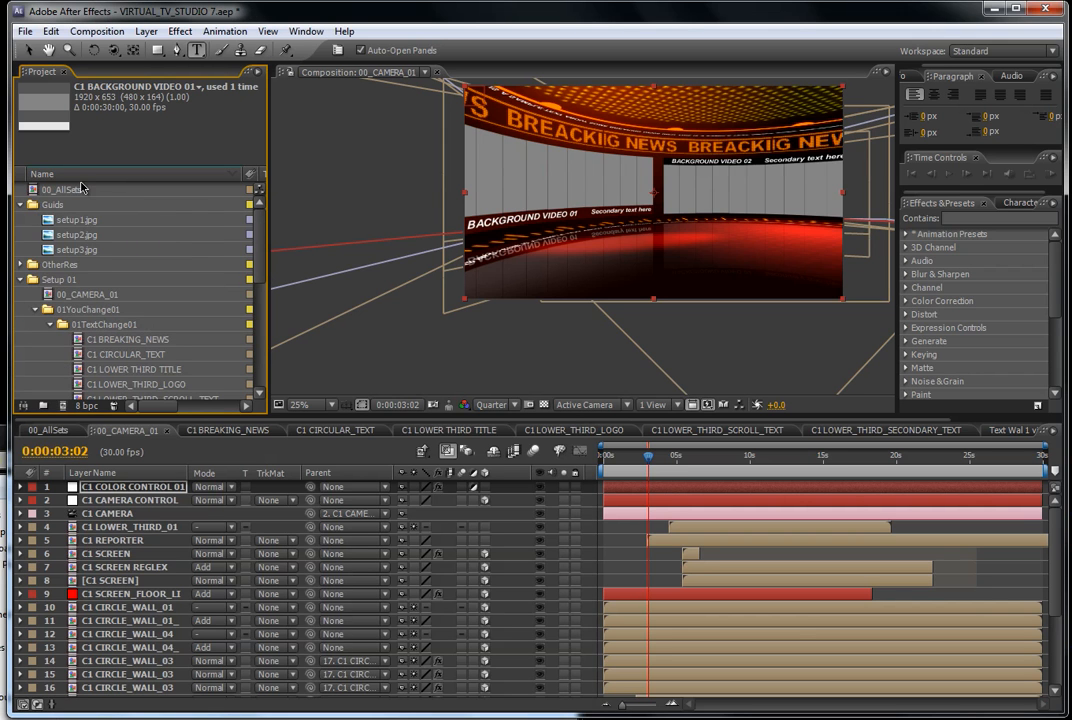
left_click(50, 192)
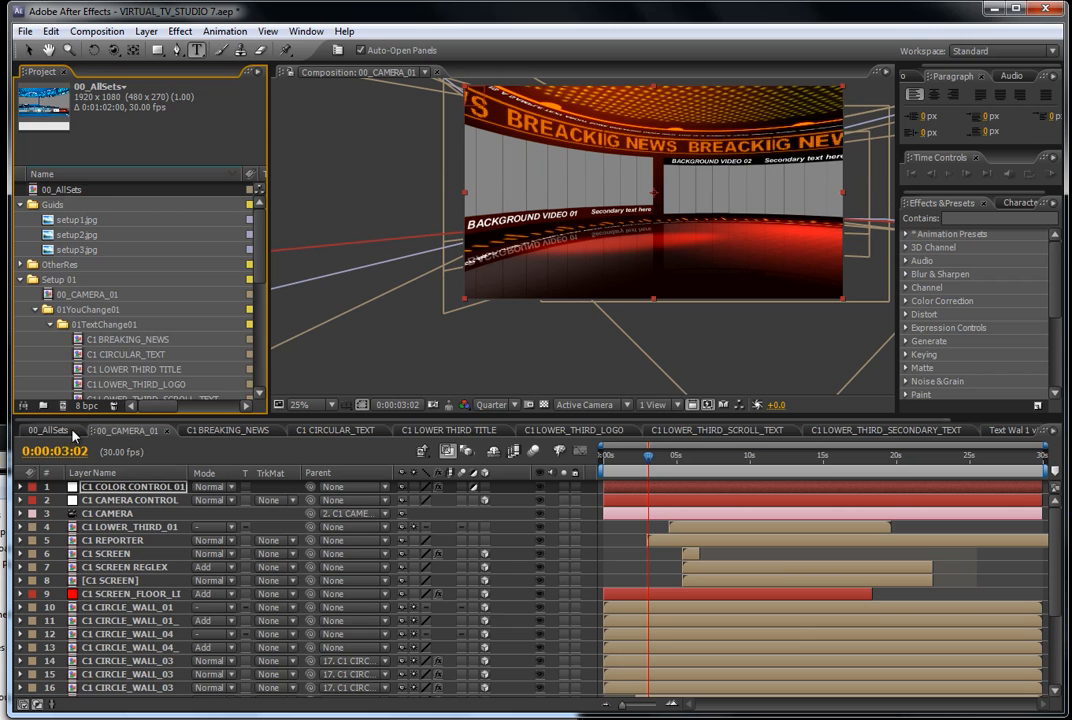
left_click(43, 406)
key("BackSpace")
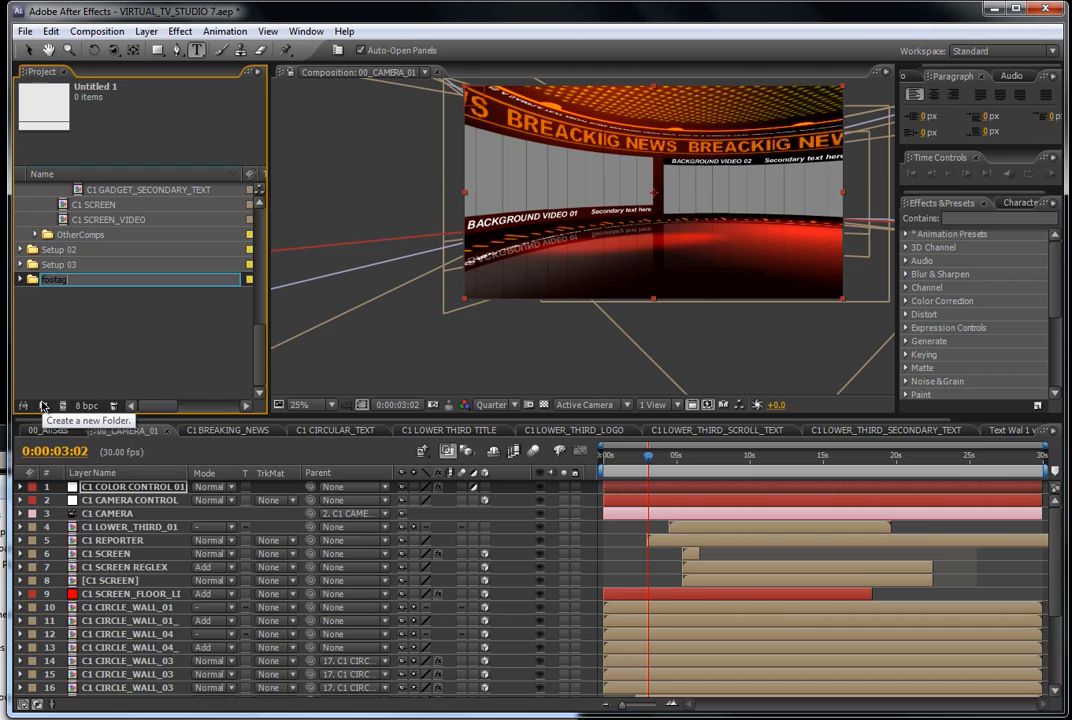
type("footage")
key("Return")
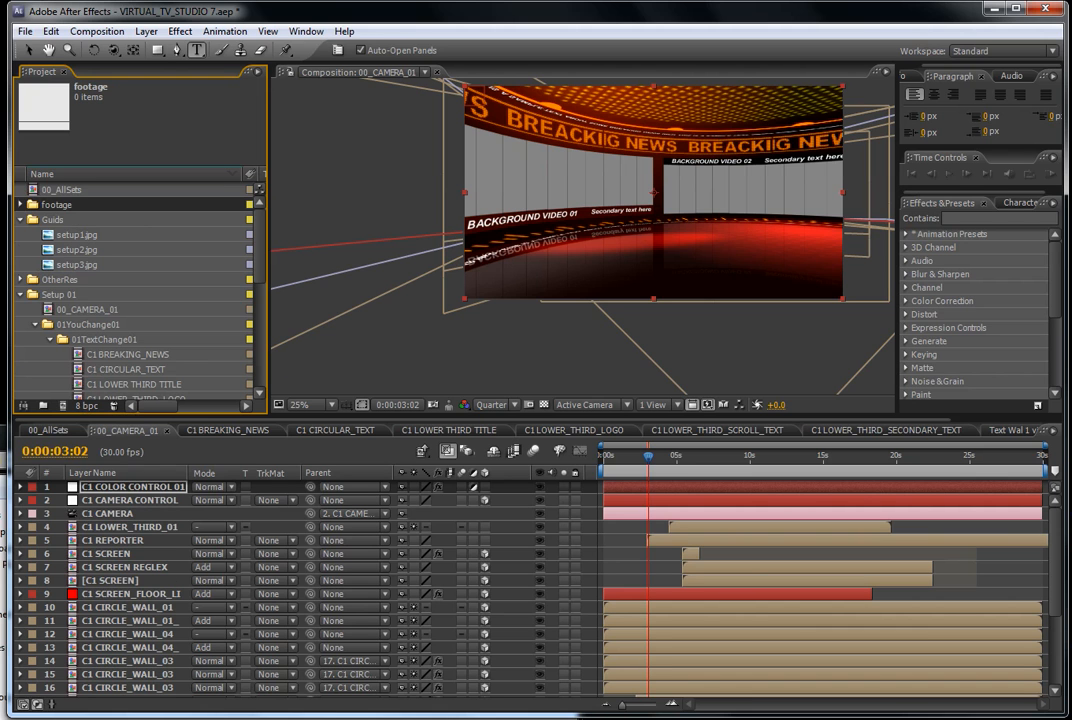
Import the four selected clips from the Windows Explorer FOOTAGES folder into the project's footage folder.
key("alt+Tab")
left_click_drag(516, 585, 54, 203)
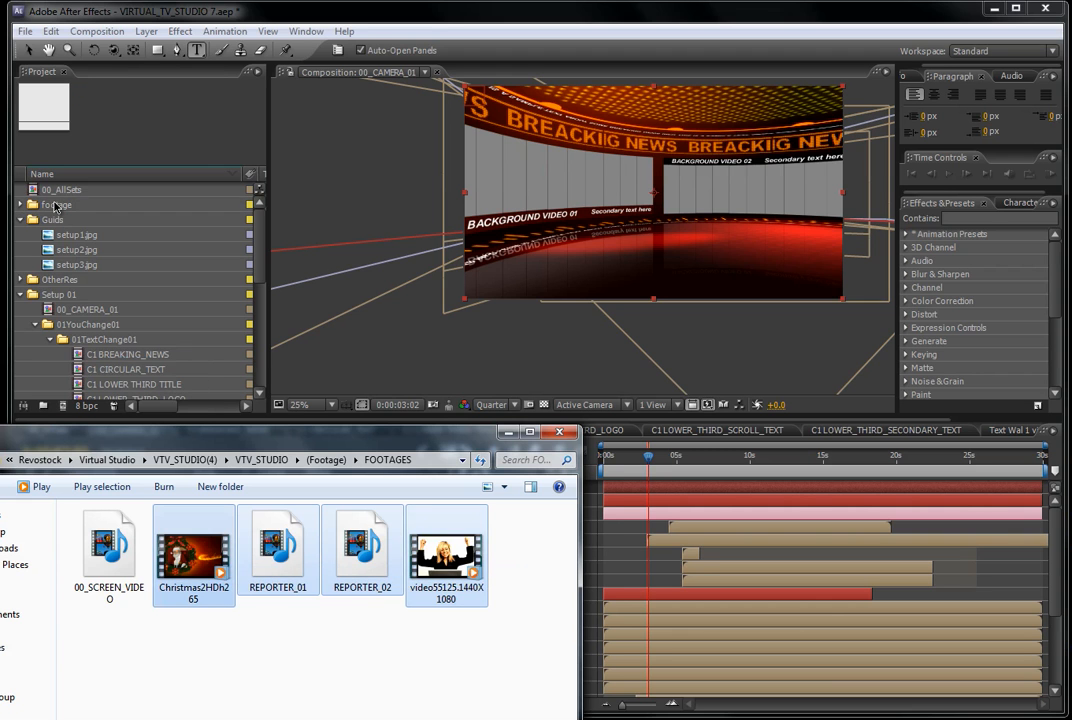
left_click(55, 205)
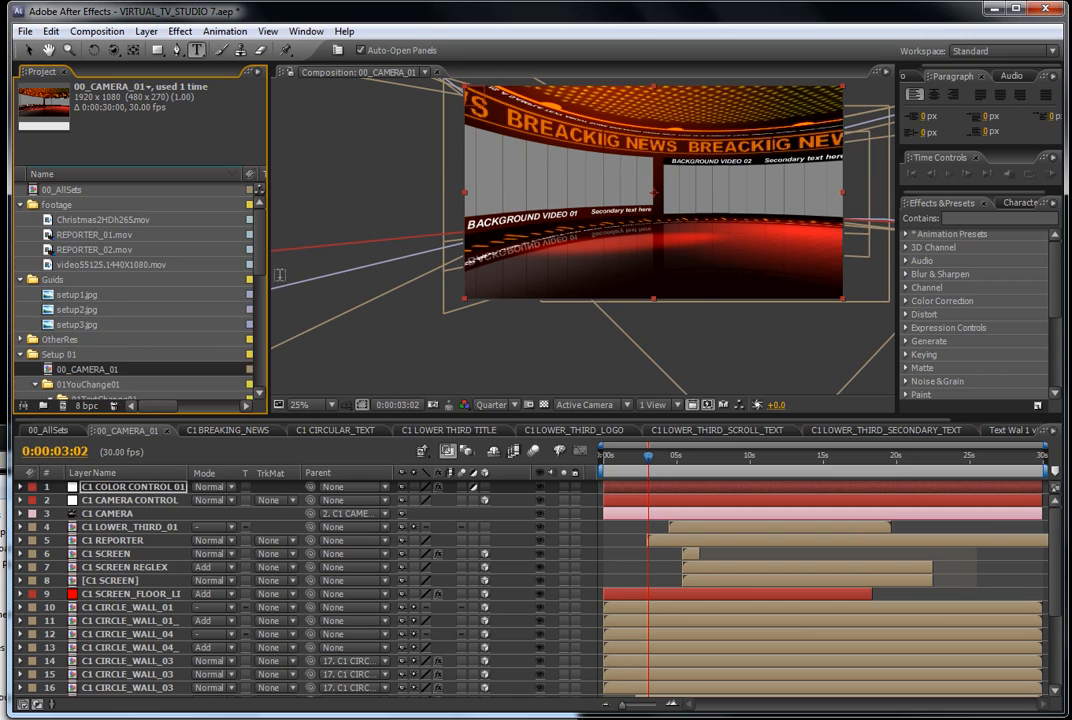
Add Christmas2HDh265.mov above the gray solid in the C1 BACKGROUND VIDEO 01 composition and scale it to 107%.
left_click_drag(260, 270, 257, 340)
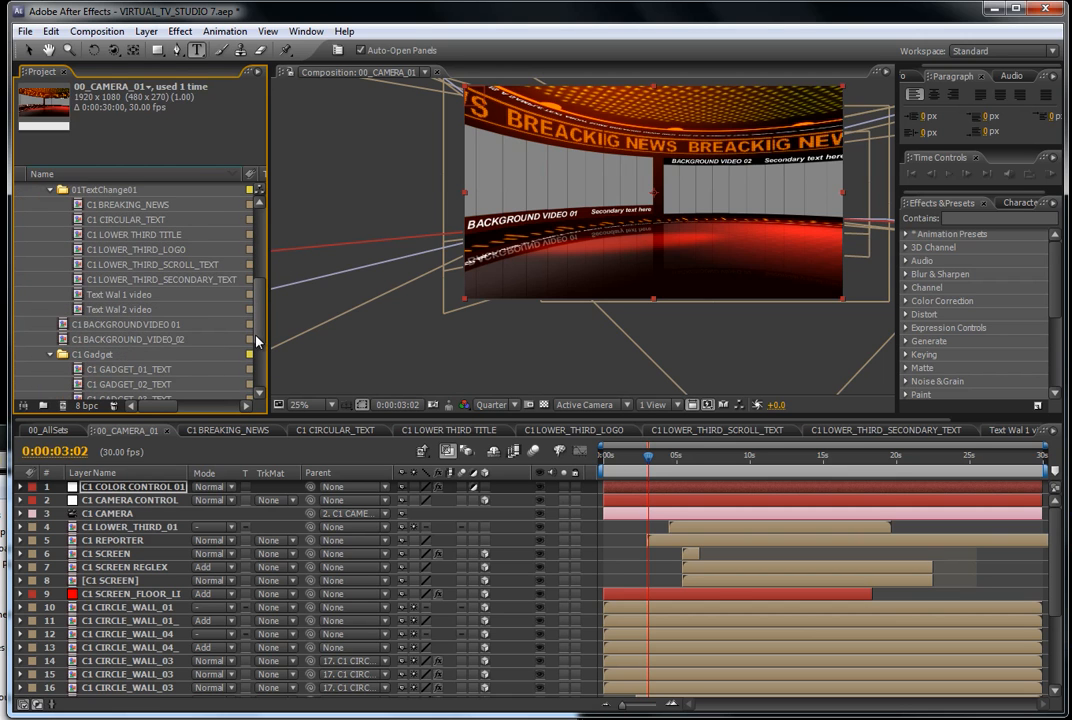
left_click(99, 327)
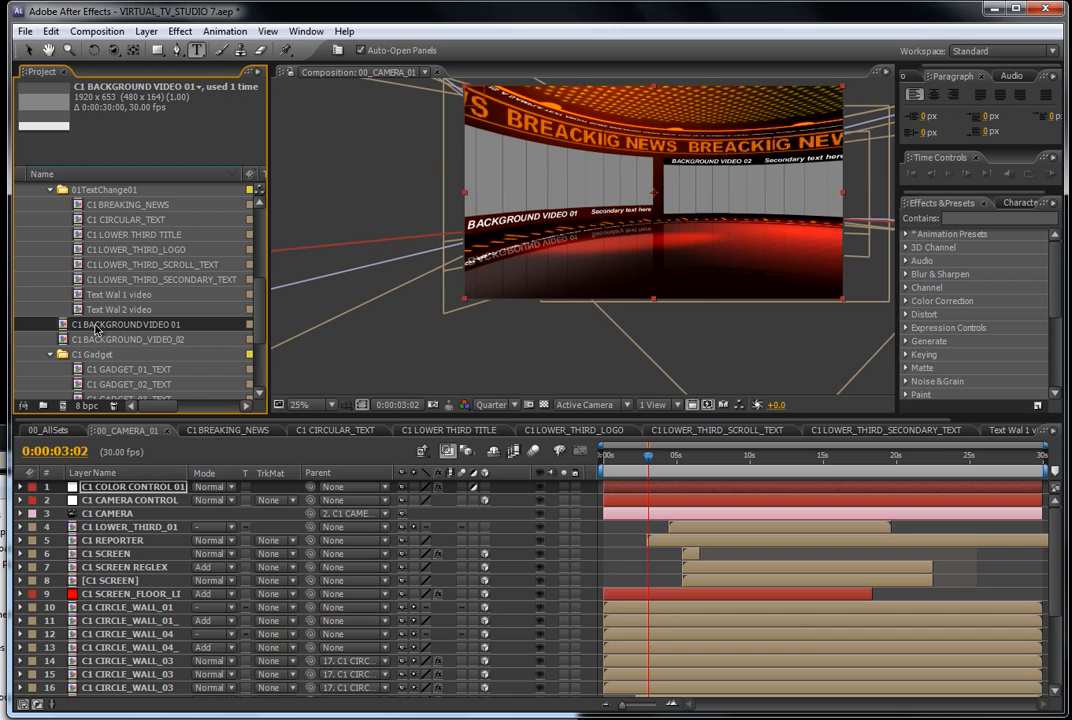
double_click(115, 327)
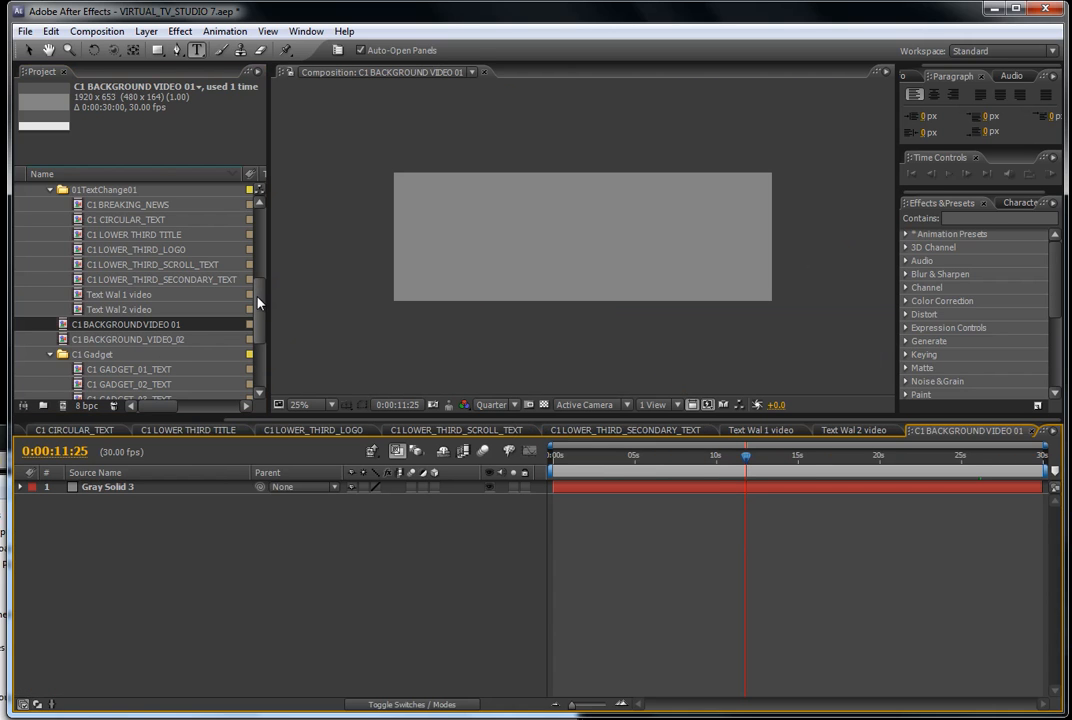
left_click_drag(258, 298, 258, 205)
left_click(68, 222)
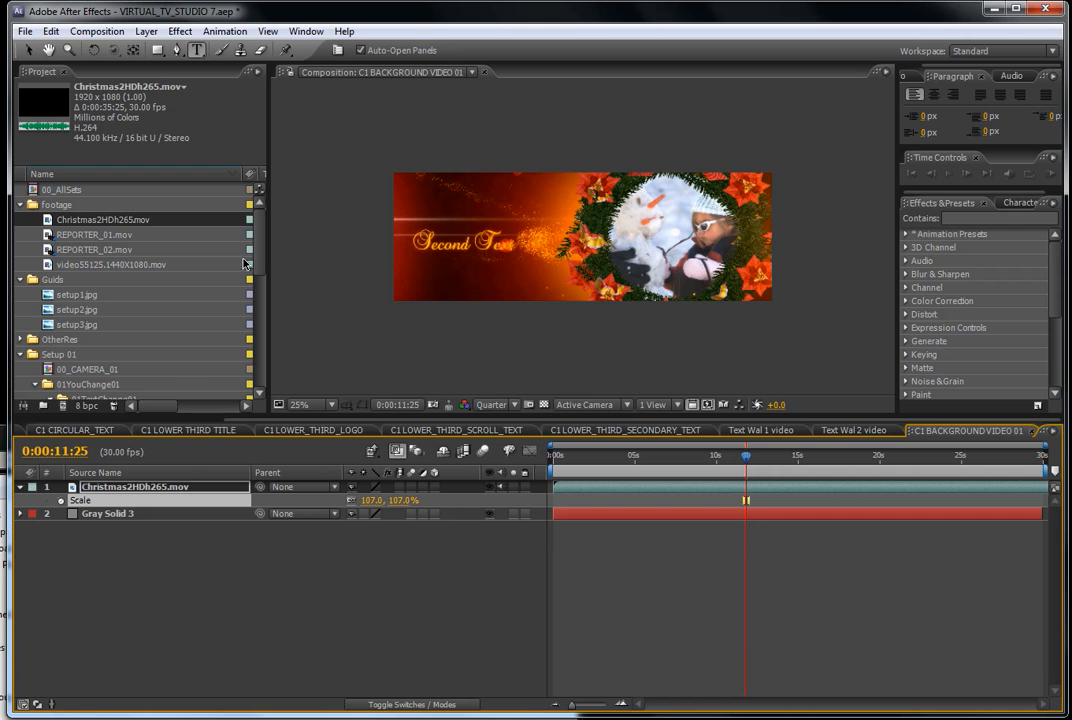
Open C1 BACKGROUND_VIDEO_02 and place video55125.1440X1080.mov above the gray solid, starting at the beginning of the timeline.
scroll(116, 336, "down", 10)
left_click(114, 309)
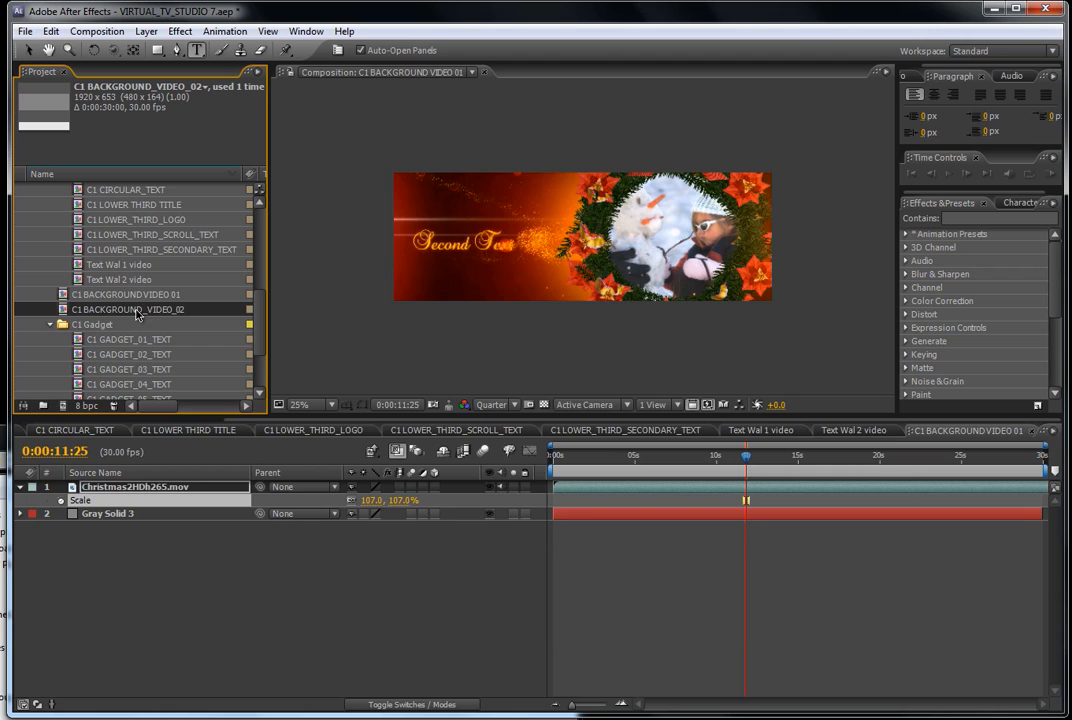
double_click(136, 312)
scroll(216, 250, "up", 10)
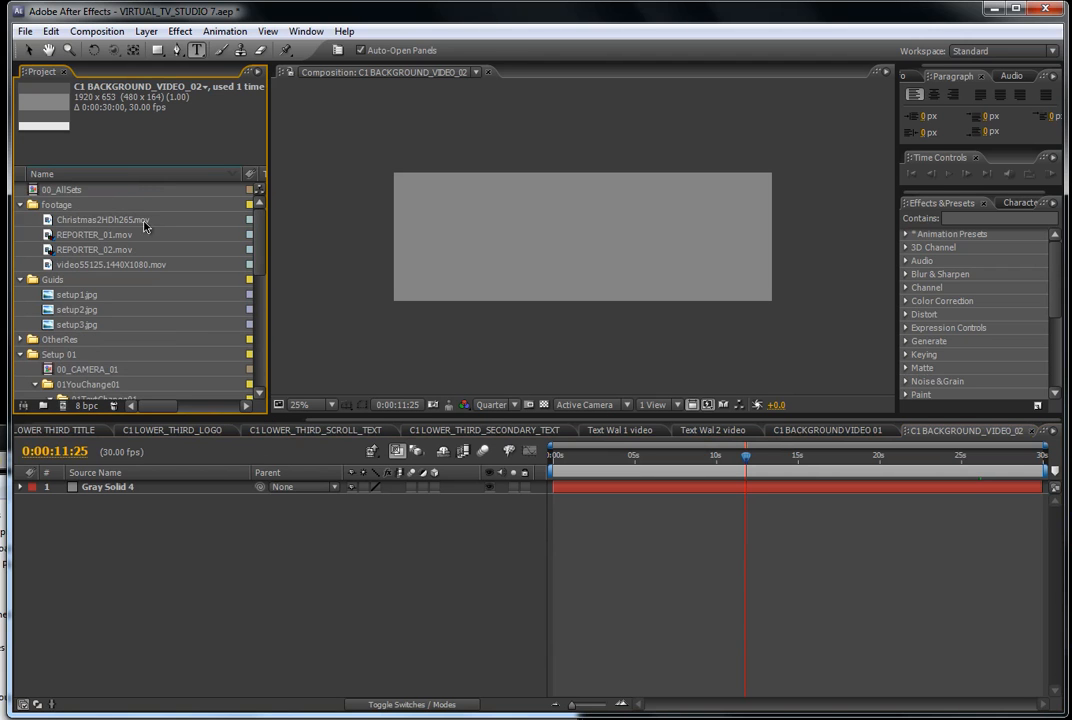
left_click(65, 222)
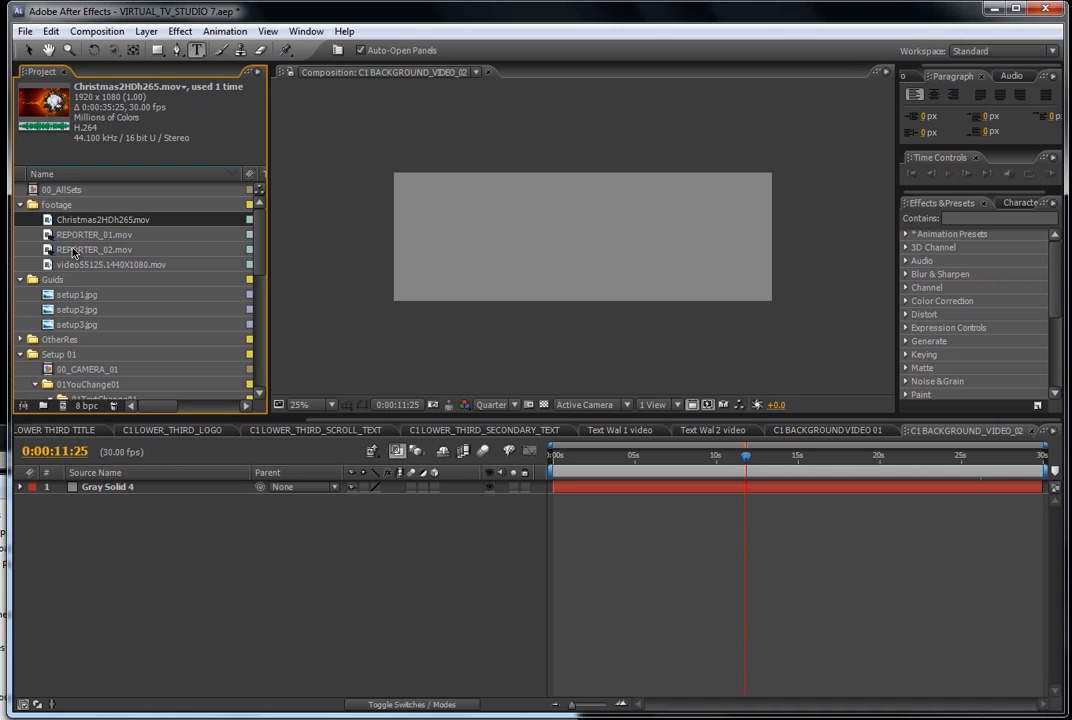
left_click(72, 266)
left_click_drag(67, 271, 136, 490)
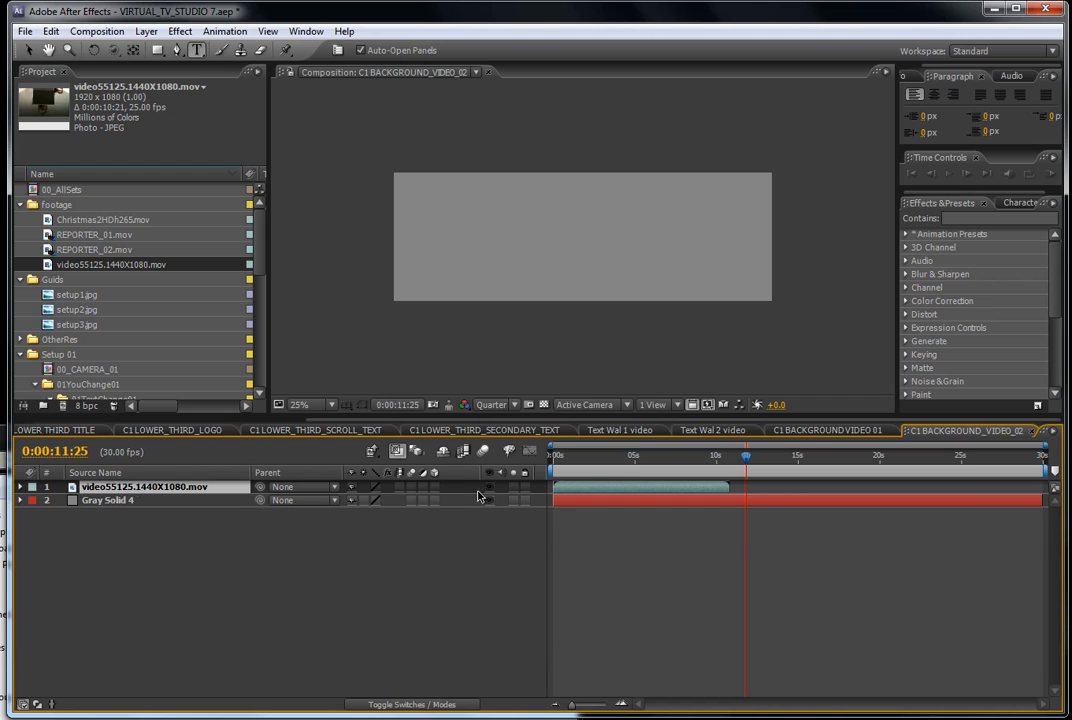
Duplicate the video55125.1440X1080.mov layer, shift the copy to start at about 10 s, and preview it at 0:00:12:22.
mouse_move(628, 481)
left_mouse_down()
mouse_move(700, 481)
mouse_move(623, 487)
left_mouse_up()
key("ctrl+d")
left_click_drag(590, 487, 762, 451)
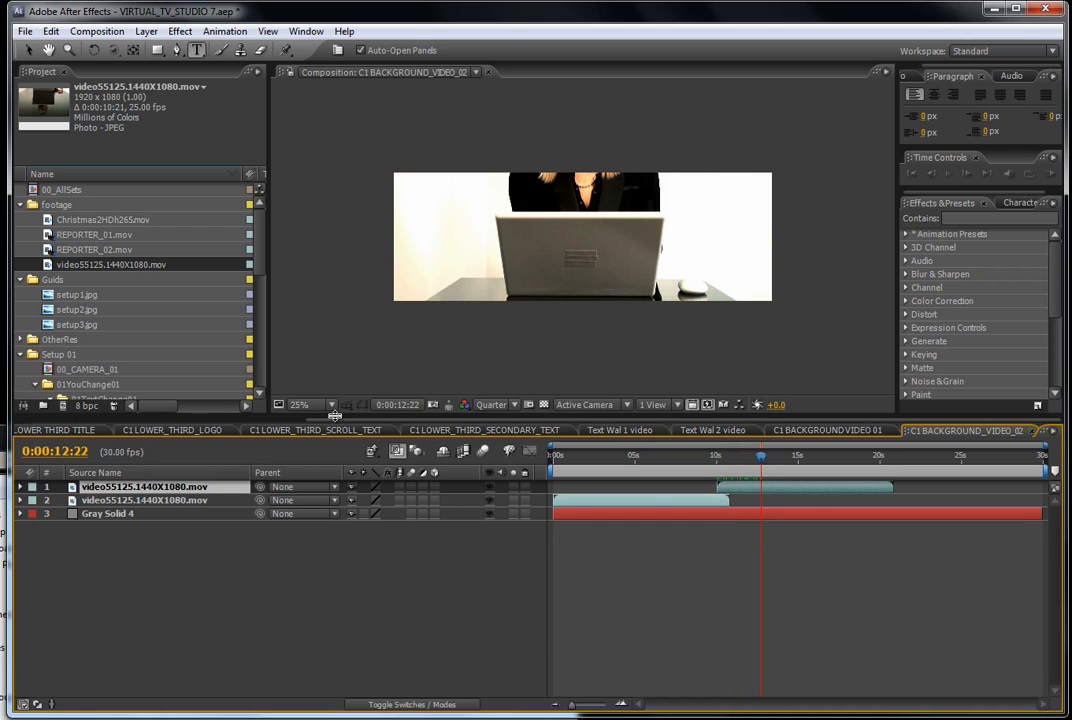
Return to 00_CAMERA_01 and check both background wall videos at several times up to 0:00:17:14.
scroll(172, 426, "up", 10)
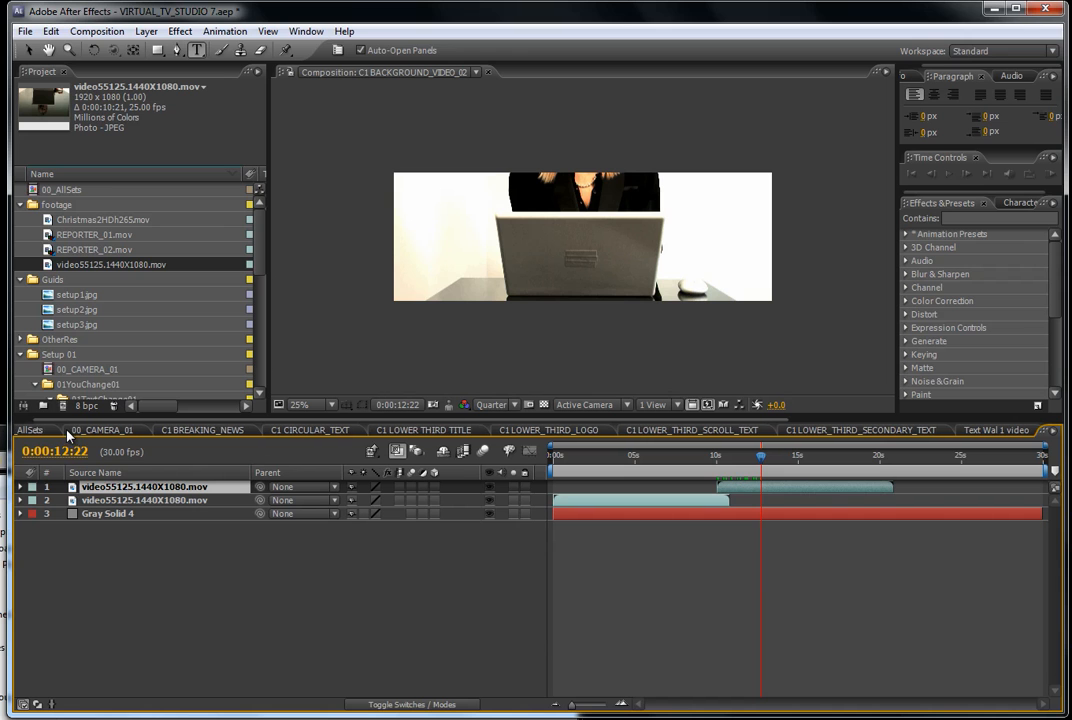
left_click(106, 430)
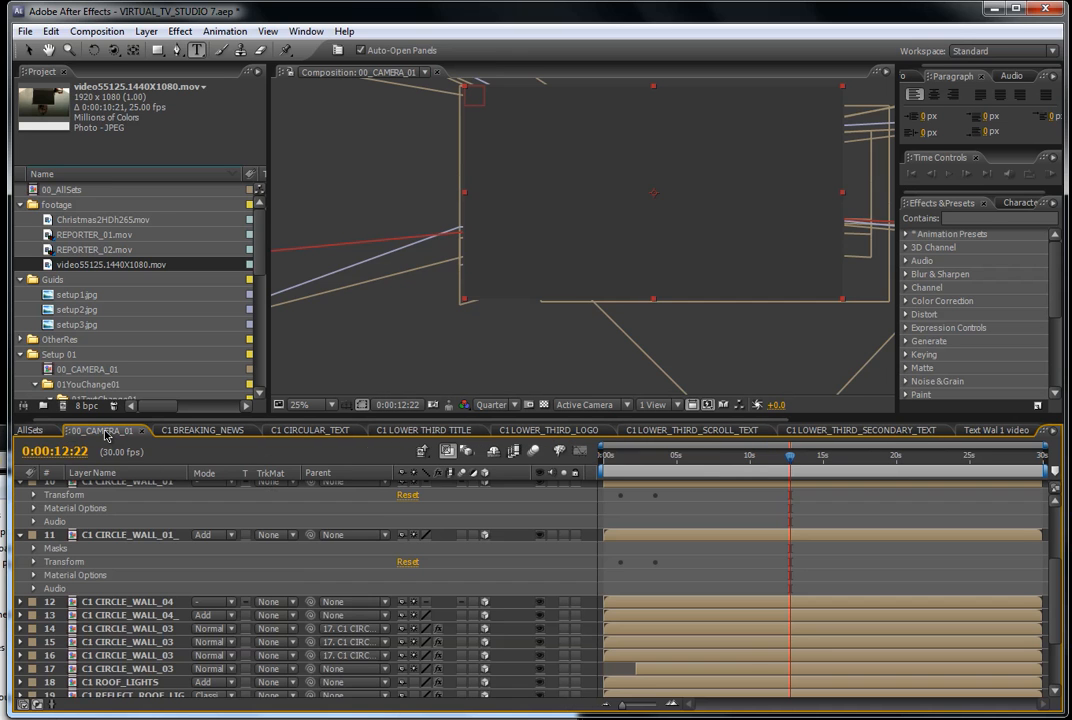
left_click(629, 462)
left_click_drag(629, 462, 652, 458)
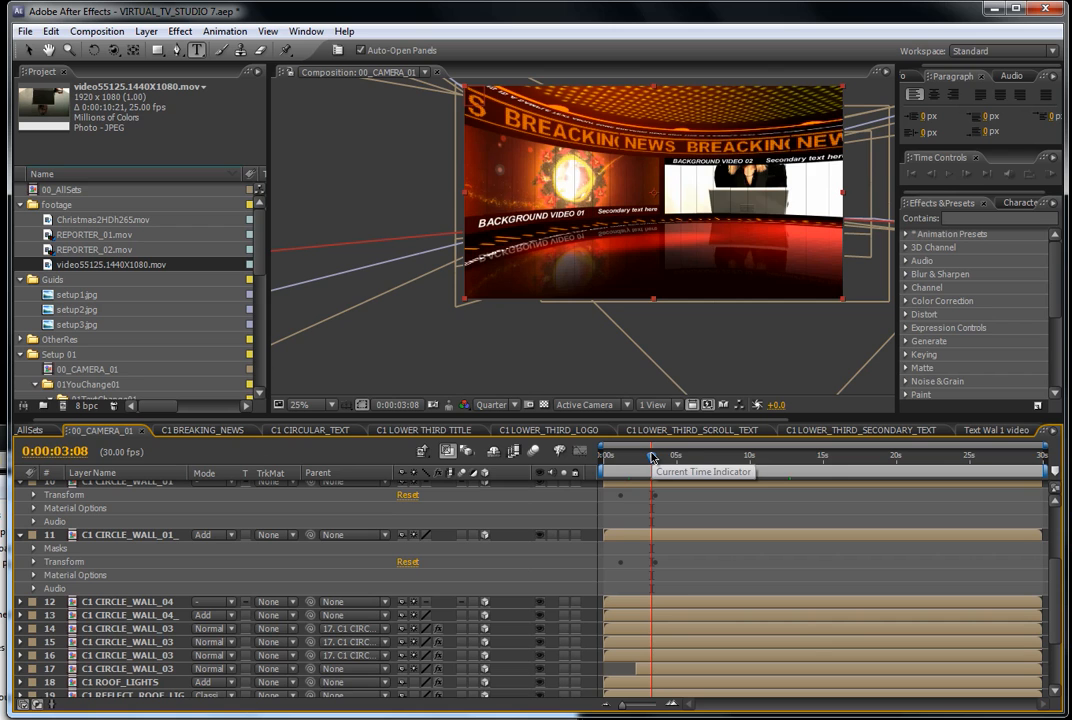
left_click(690, 458)
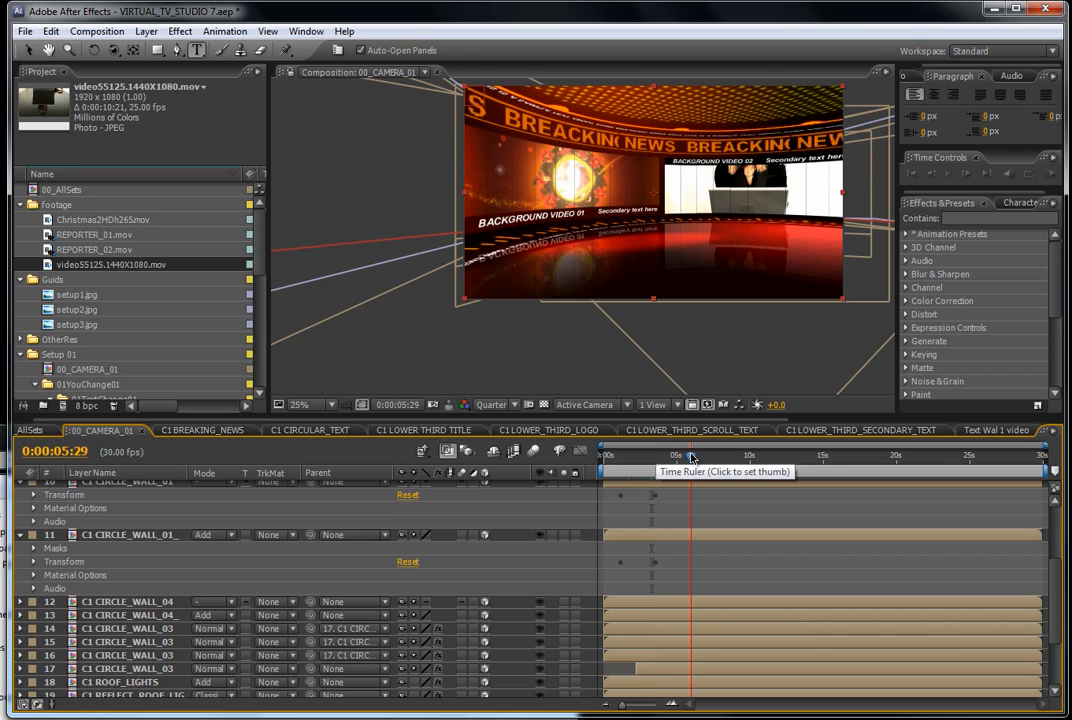
left_click(757, 458)
left_click(793, 458)
left_click(859, 458)
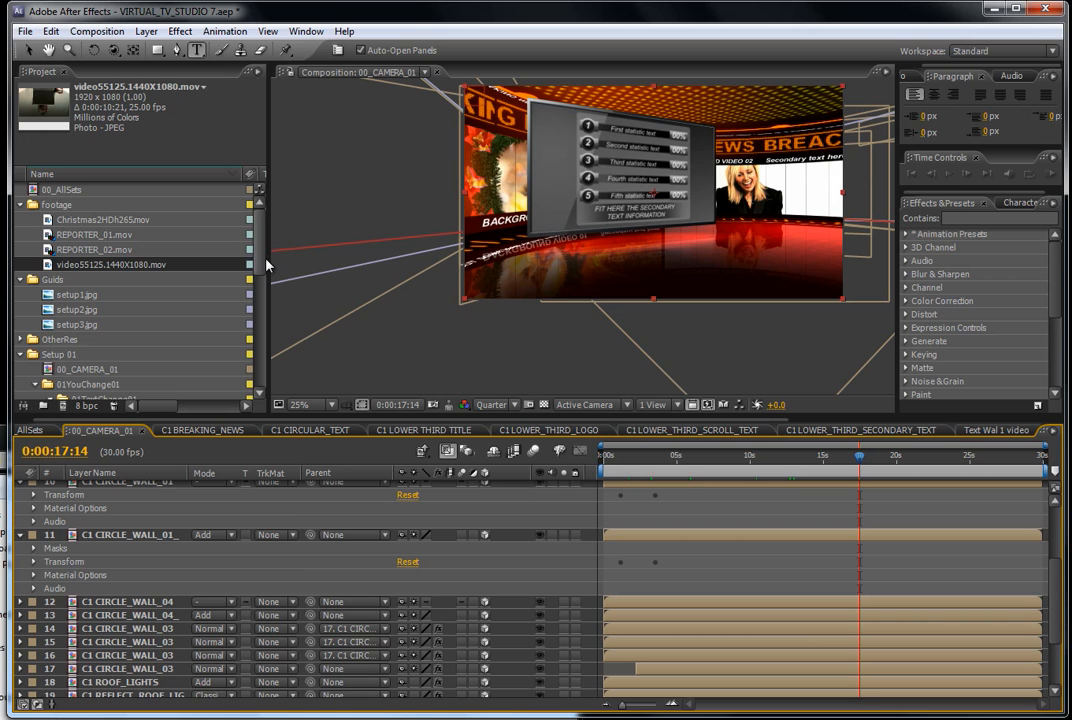
Open the C1 GADGET_01_TEXT composition from the C1 Gadget folder to look at its statistic text layers.
left_click_drag(262, 265, 249, 369)
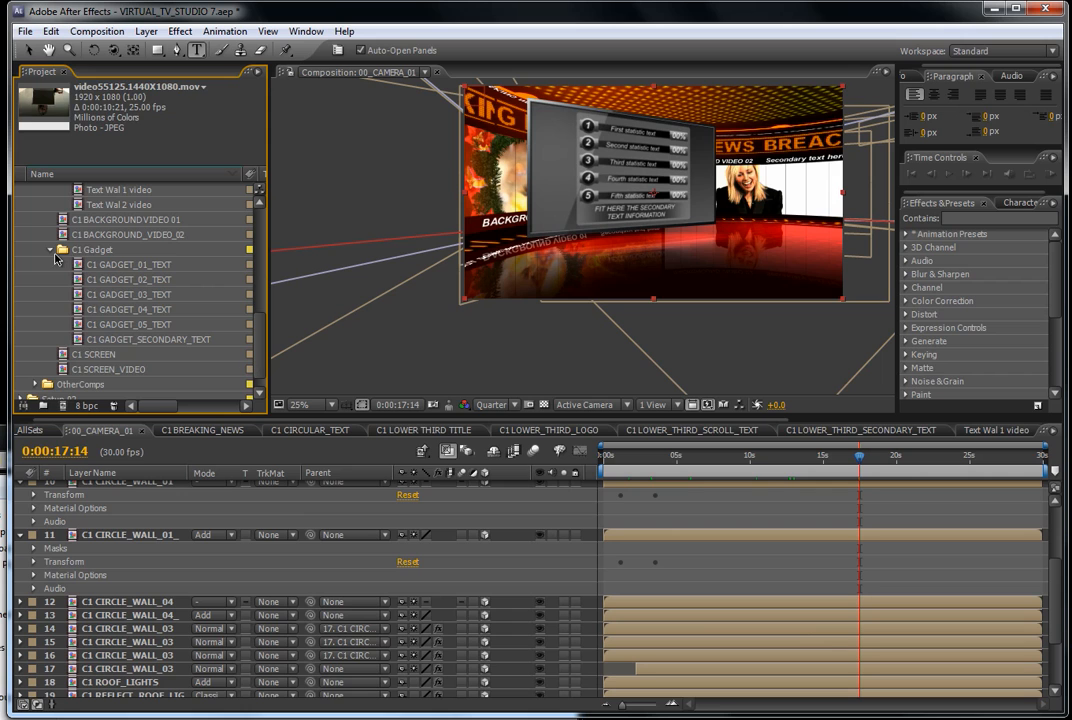
left_click(93, 251)
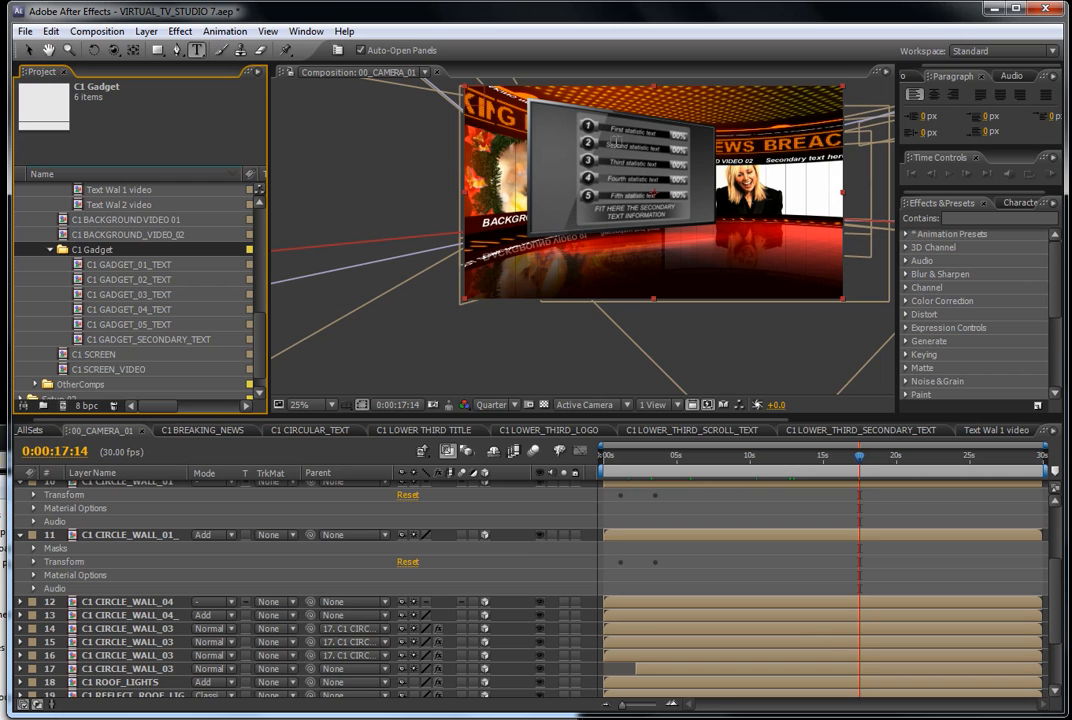
left_click(98, 264)
left_click(96, 253)
left_click(111, 267)
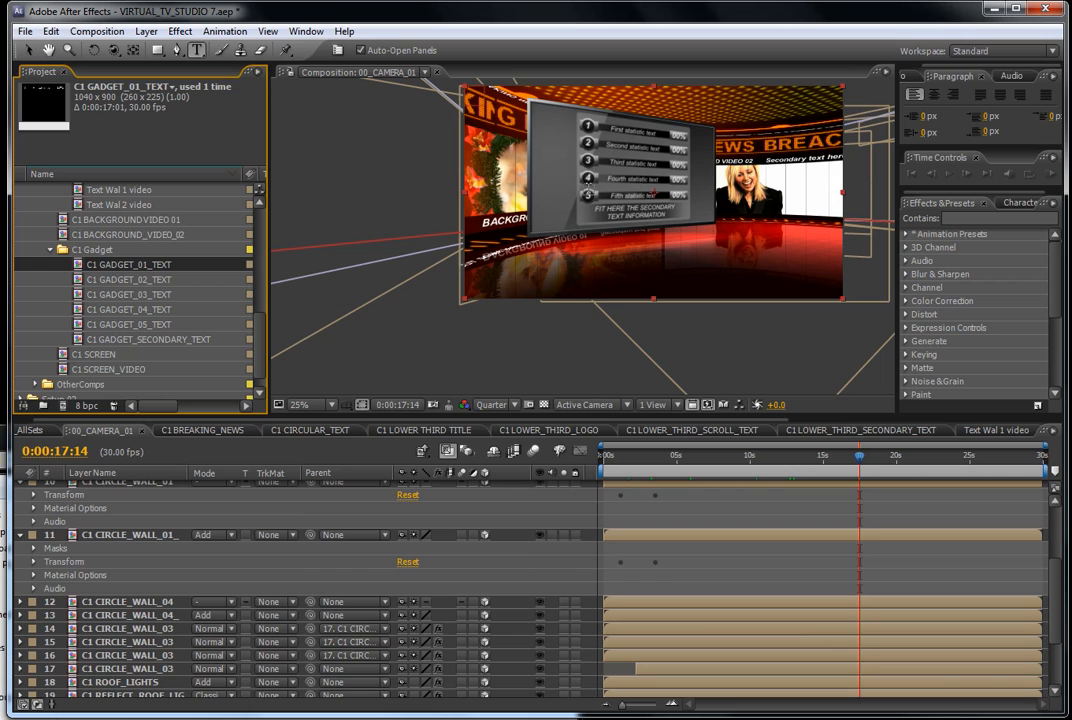
double_click(122, 268)
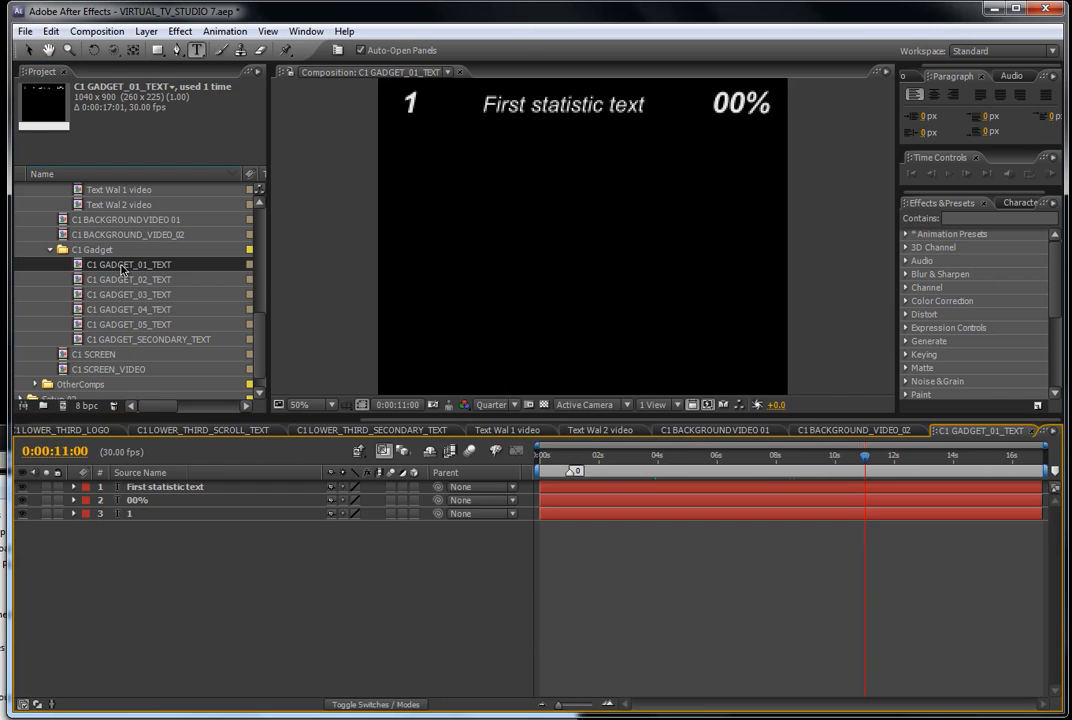
Examine the statistic title, percentage and number text layers in C1 GADGET_01_TEXT.
key("ctrl+Down")
key("ctrl+Down")
key("ctrl+Up")
key("ctrl+Up")
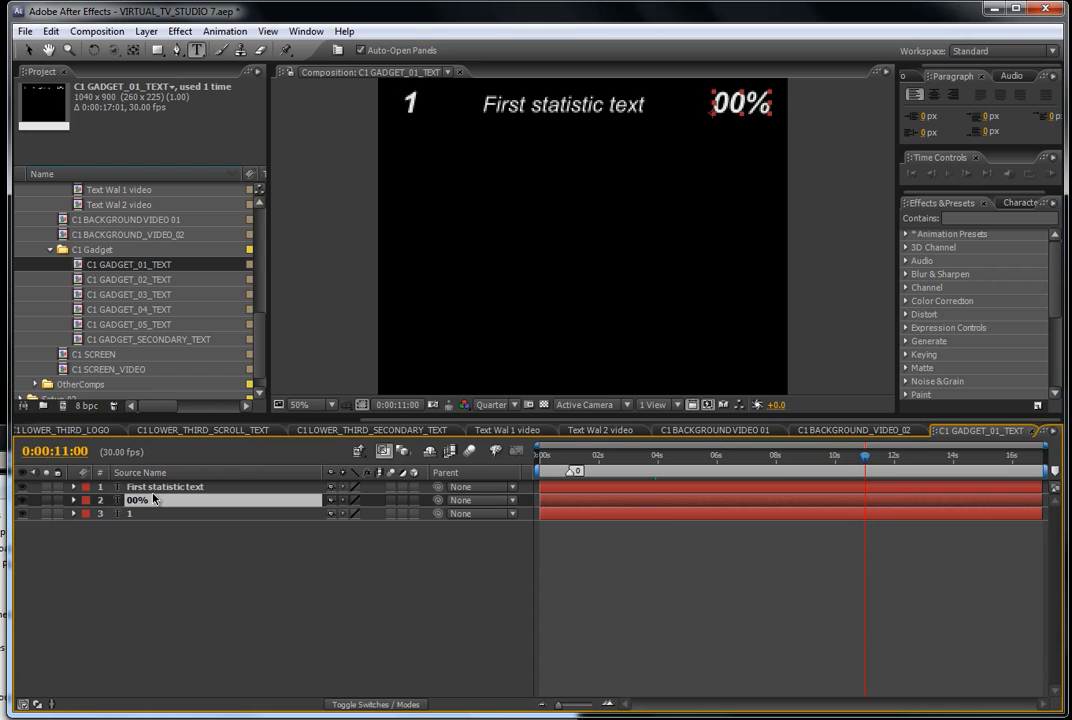
left_click(151, 596)
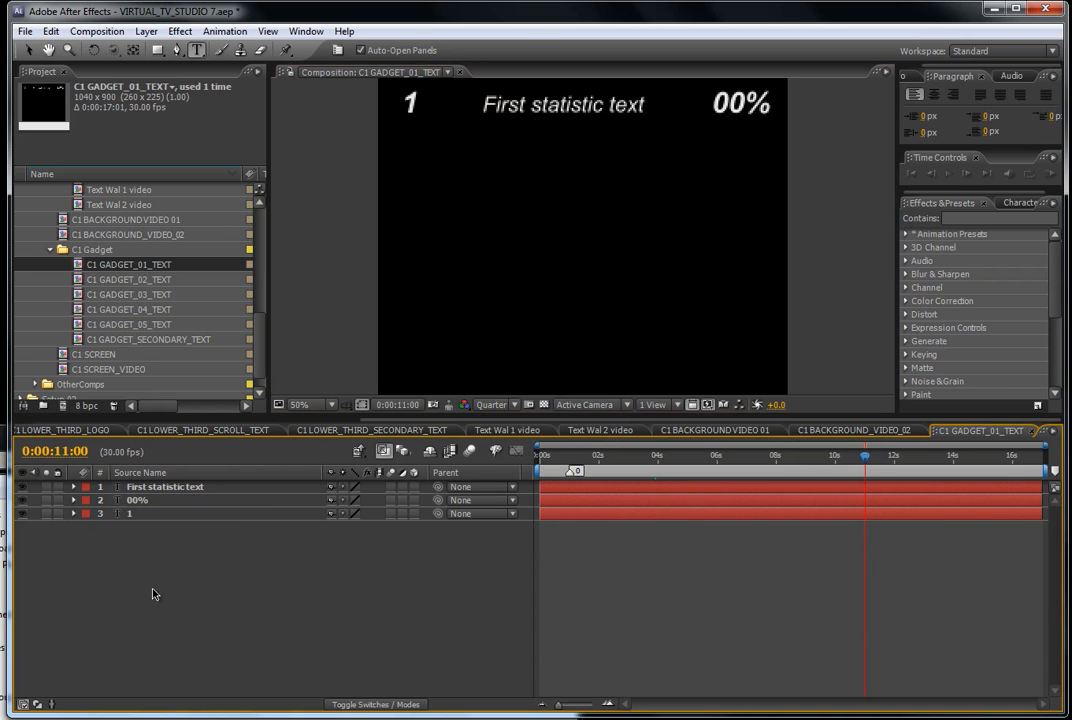
left_click(137, 508)
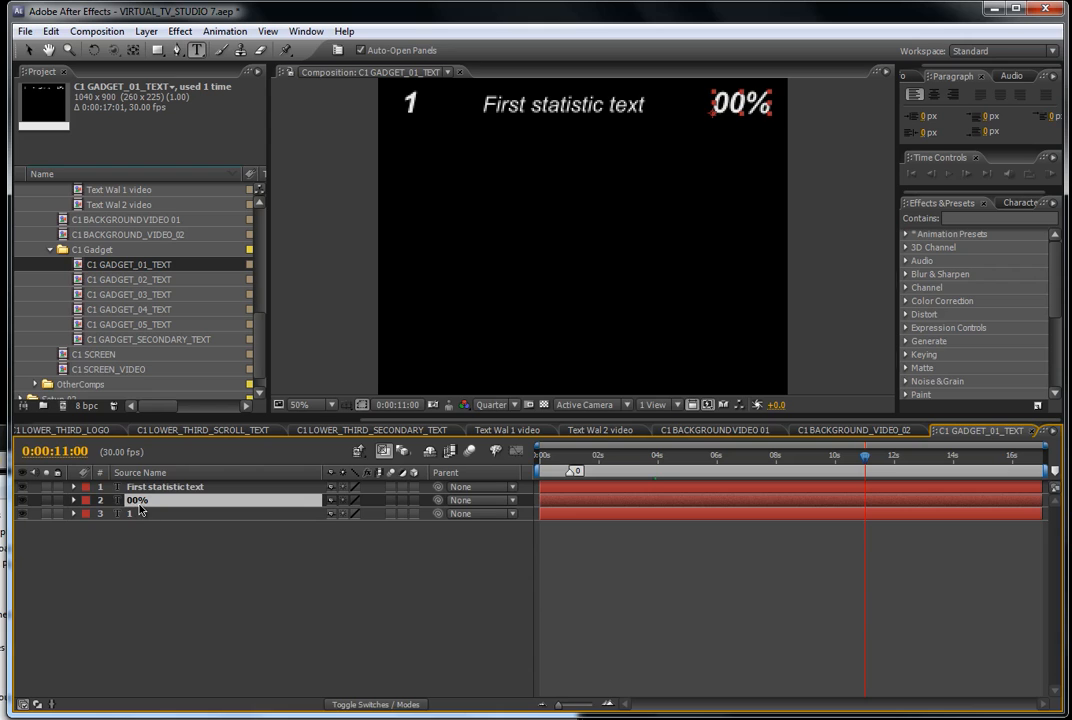
left_click(143, 538)
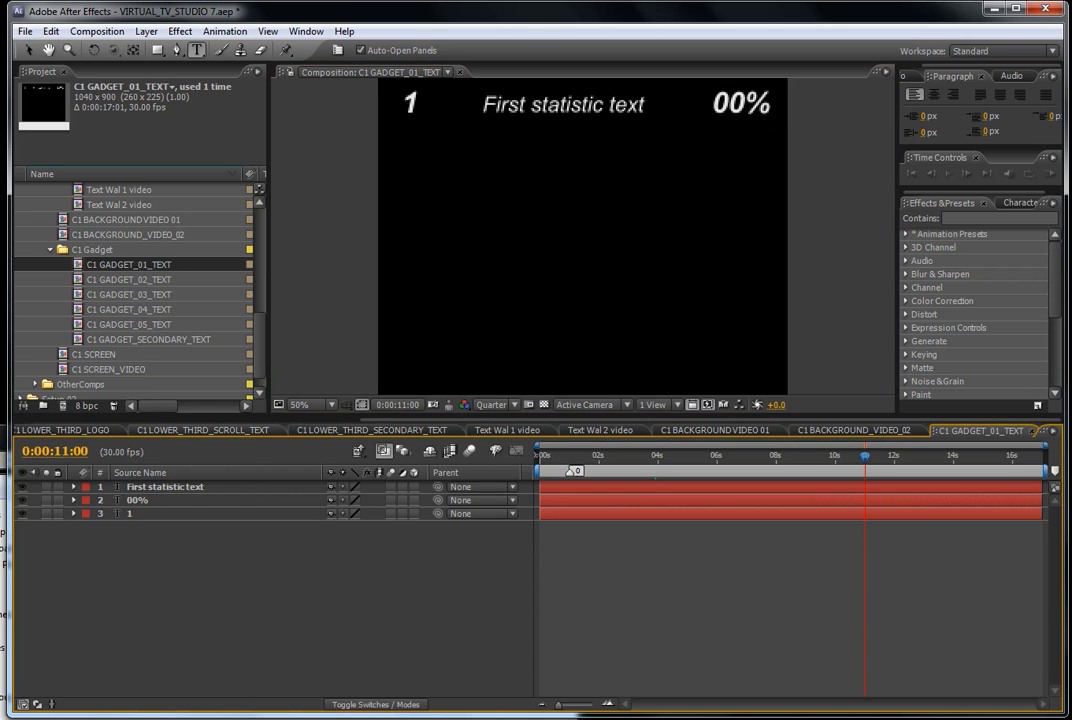
Open C1 GADGET_SECONDARY_TEXT to view its secondary text at the bottom of the frame, and return to 00_CAMERA_01.
left_click(154, 341)
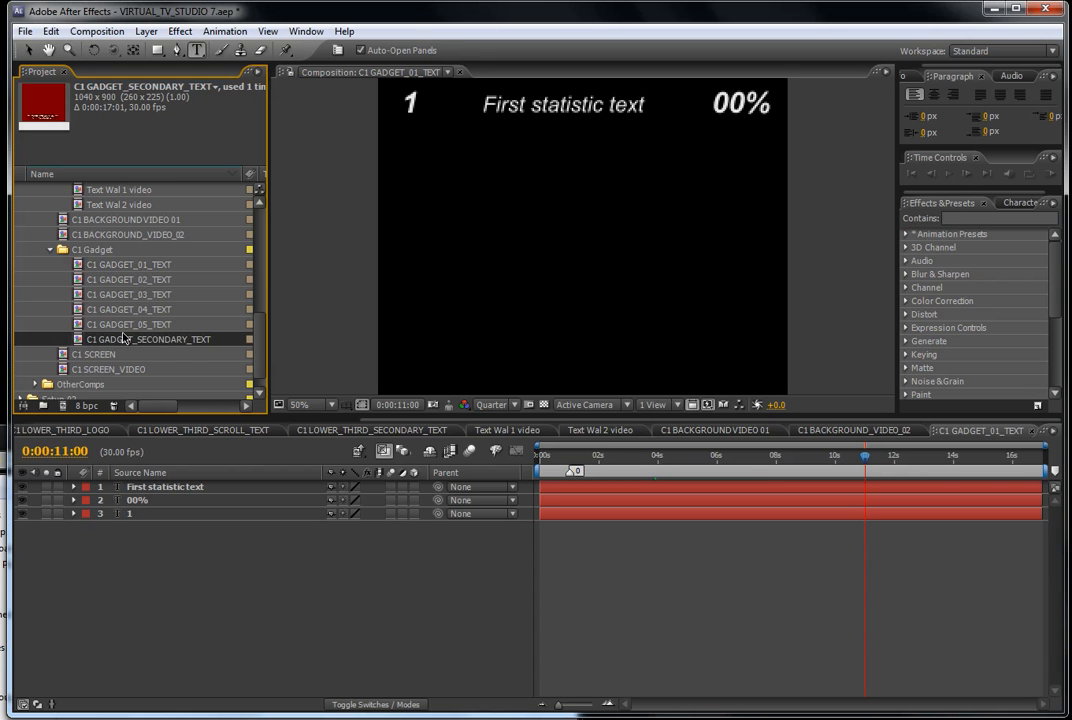
double_click(128, 342)
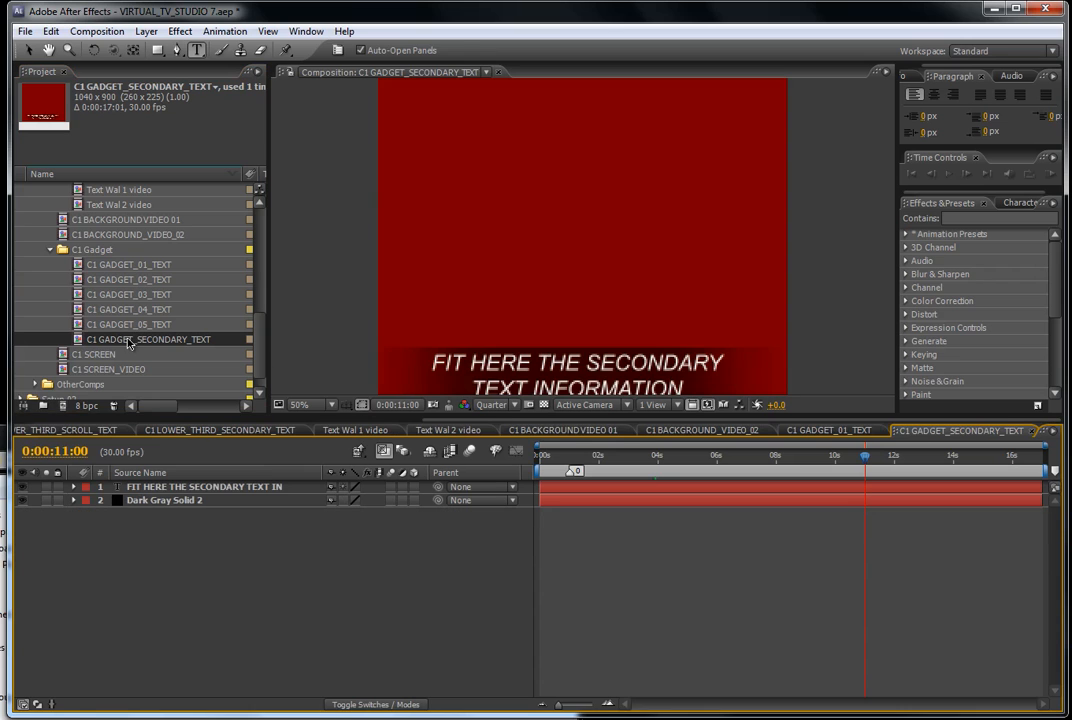
left_click_drag(546, 330, 582, 258)
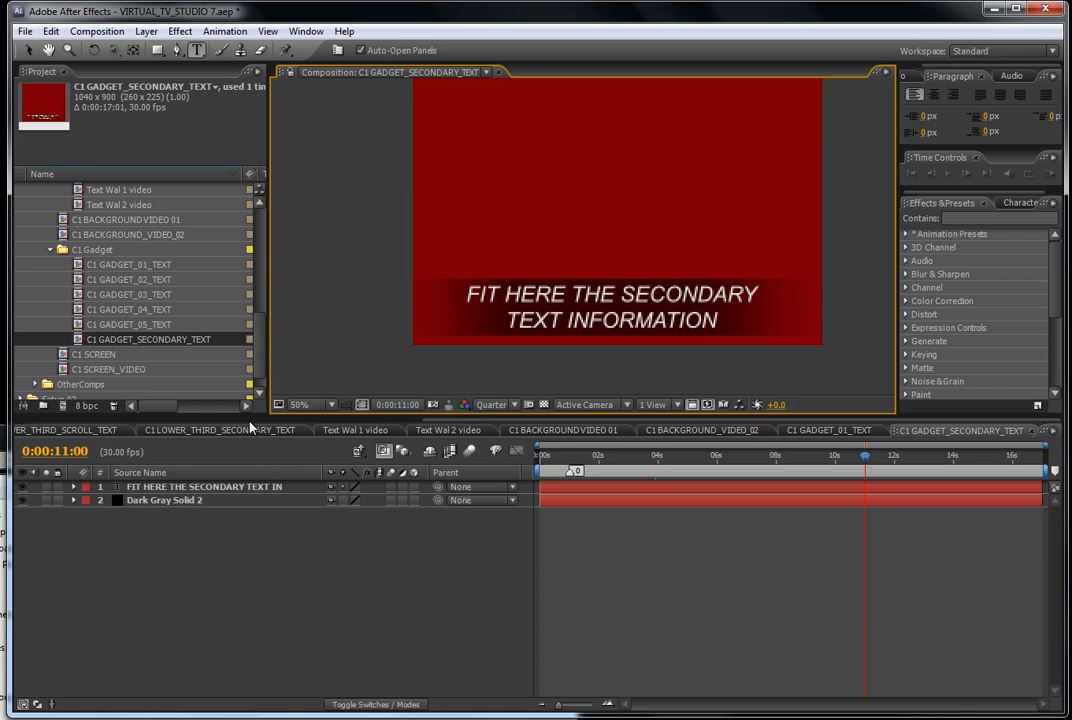
left_click_drag(482, 420, 74, 433)
left_click(100, 432)
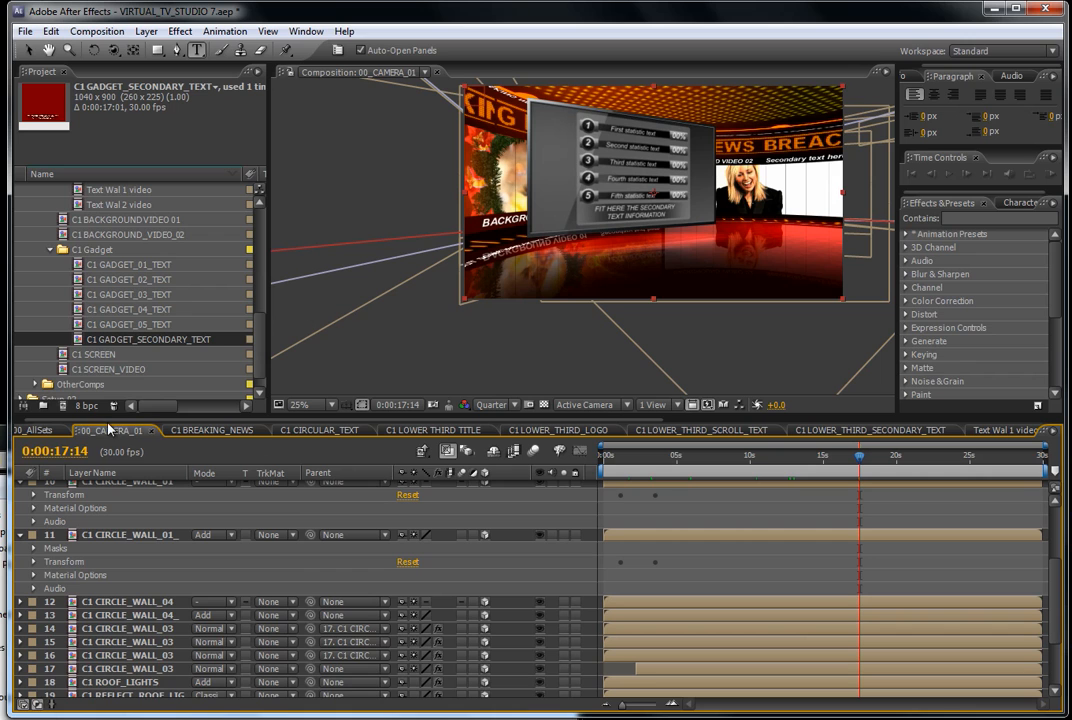
Open the C1 SCREEN composition and hide its C1 GADGET layer so the screen is free of statistics.
scroll(258, 343, "down", 1)
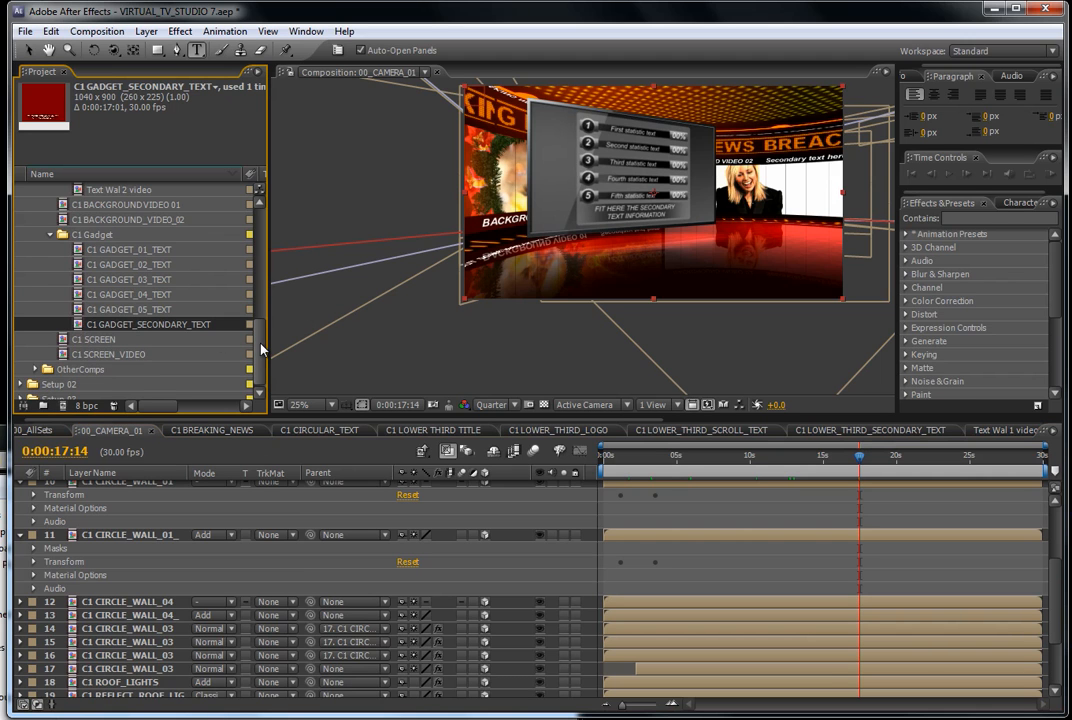
left_click(100, 340)
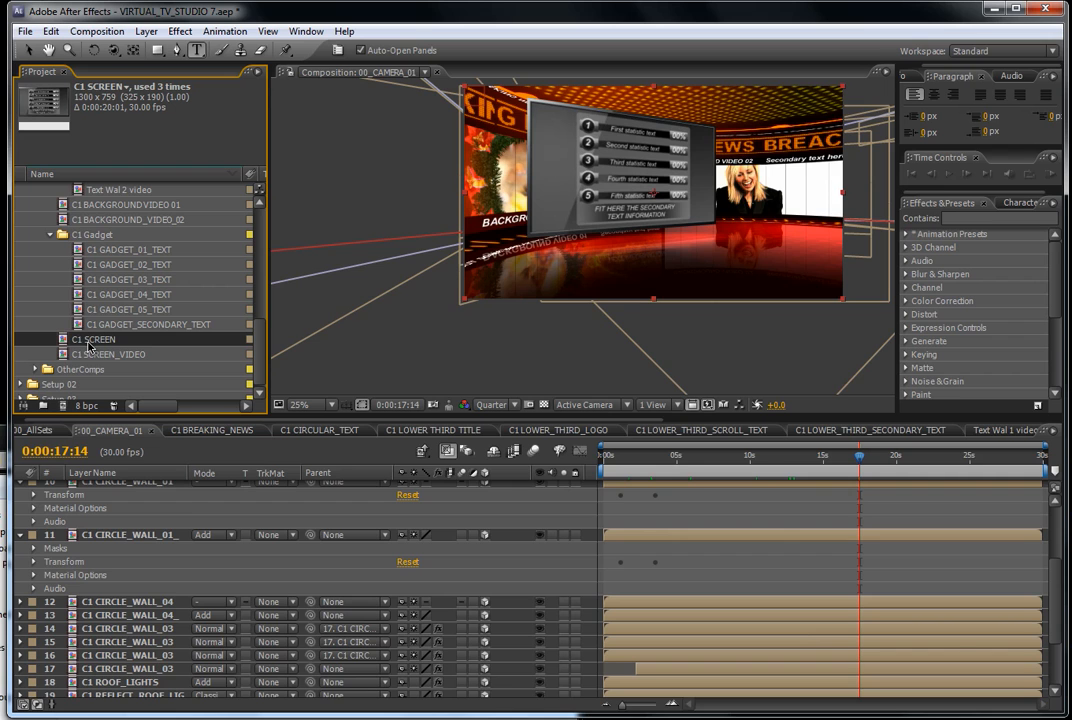
double_click(90, 341)
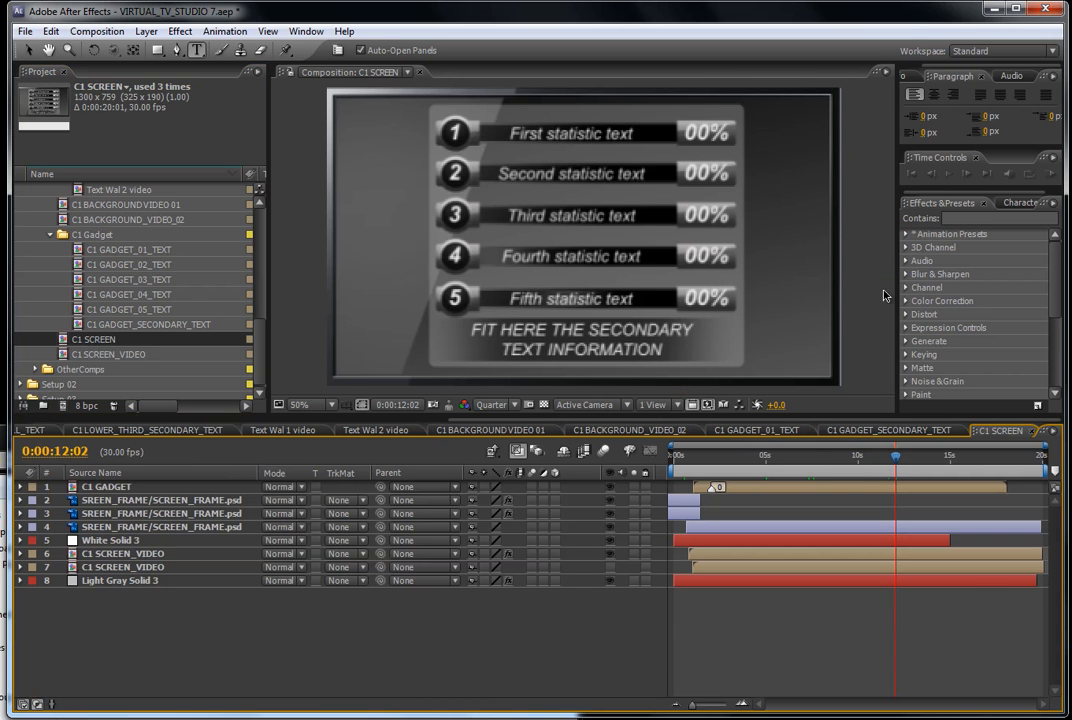
left_click(610, 490)
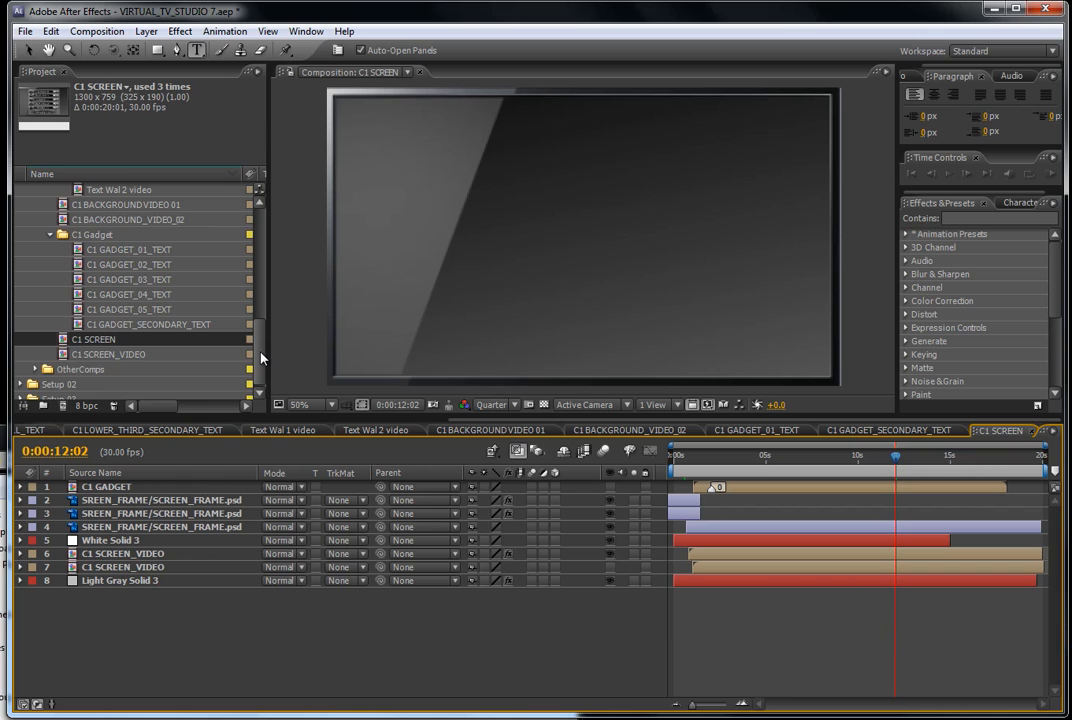
Open C1 SCREEN_VIDEO and place Christmas2HDh265.mov from the footage folder in its empty timeline.
scroll(262, 358, "down", 1)
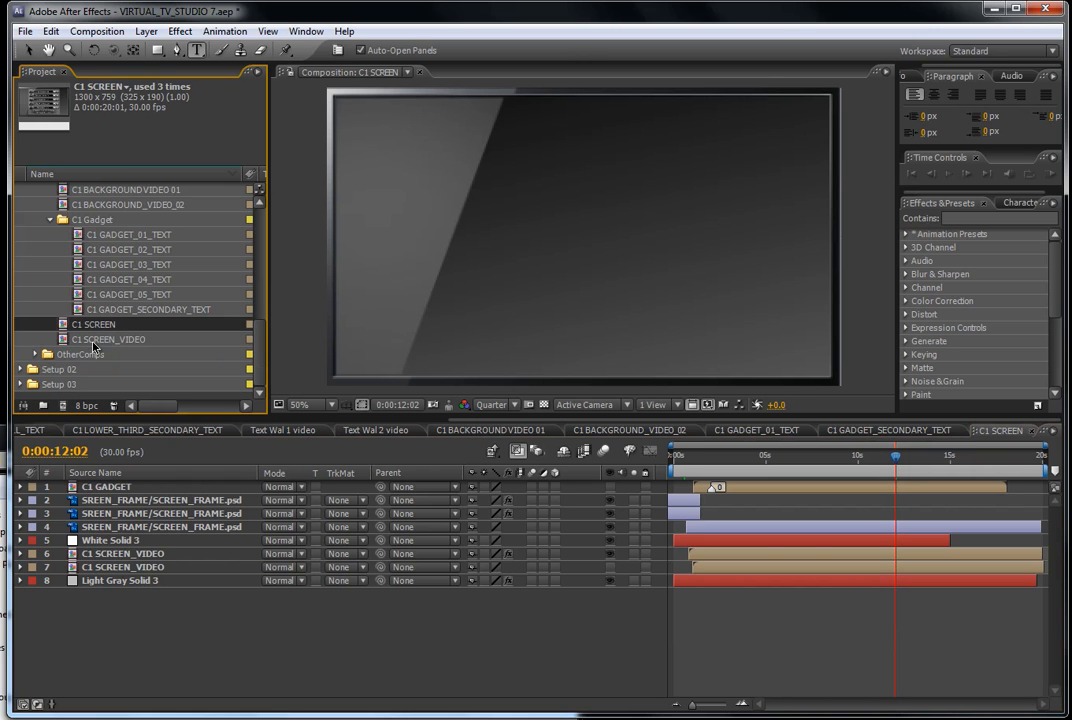
left_click(96, 340)
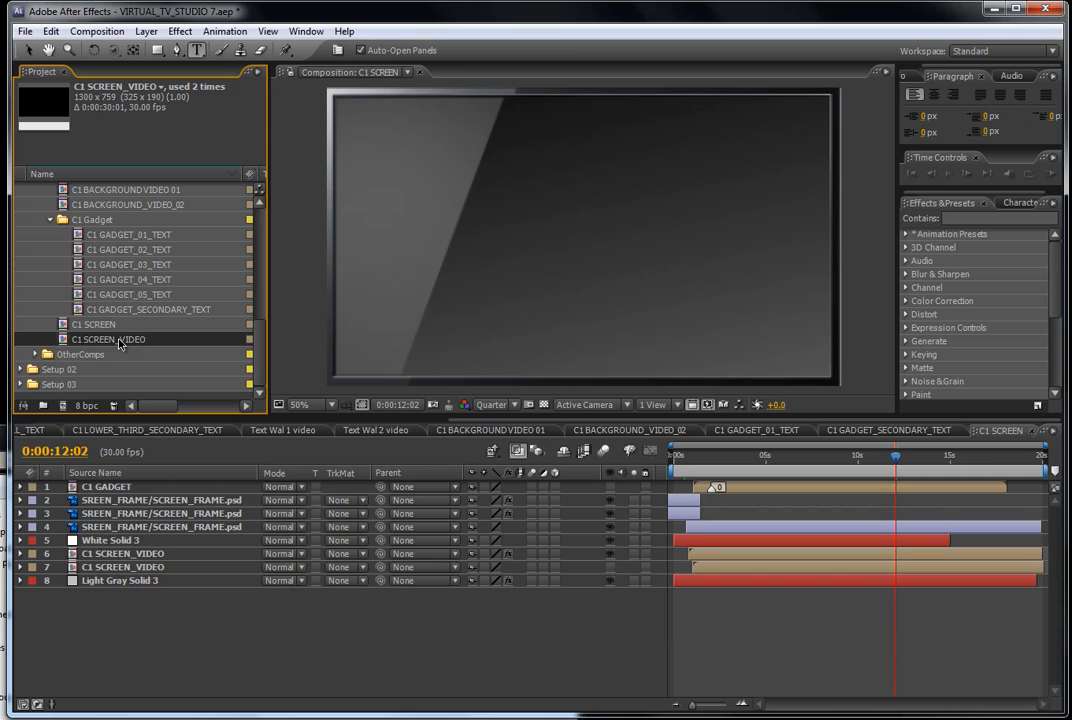
double_click(118, 340)
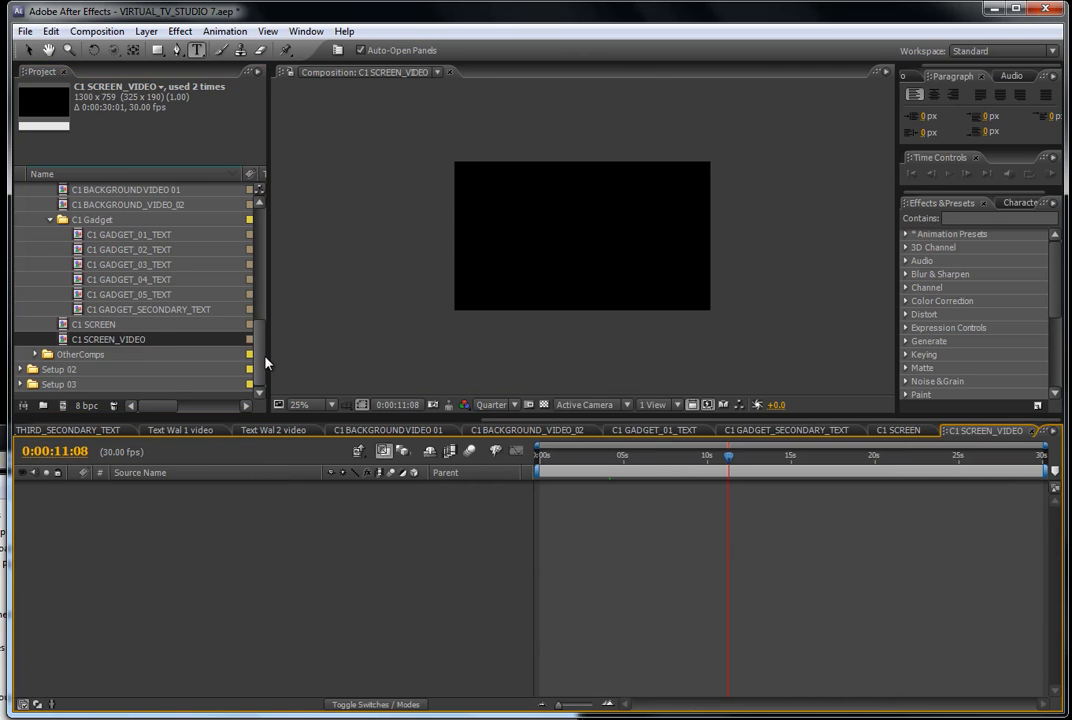
left_click_drag(262, 360, 270, 215)
left_click(68, 232)
left_click(77, 220)
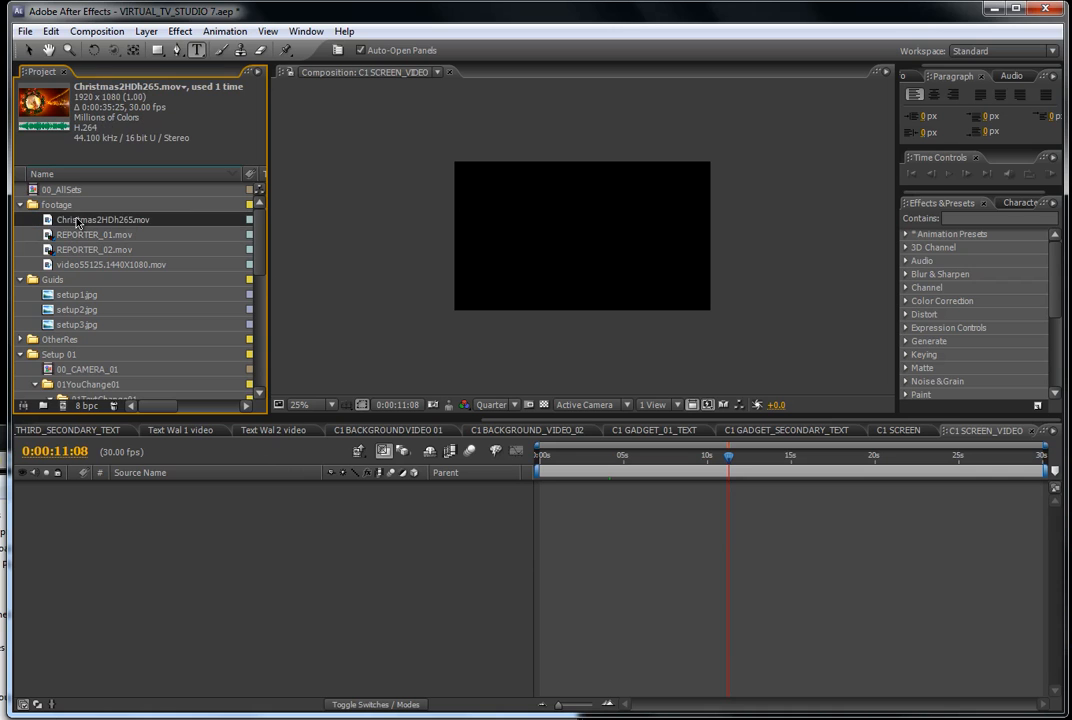
left_click_drag(73, 222, 227, 558)
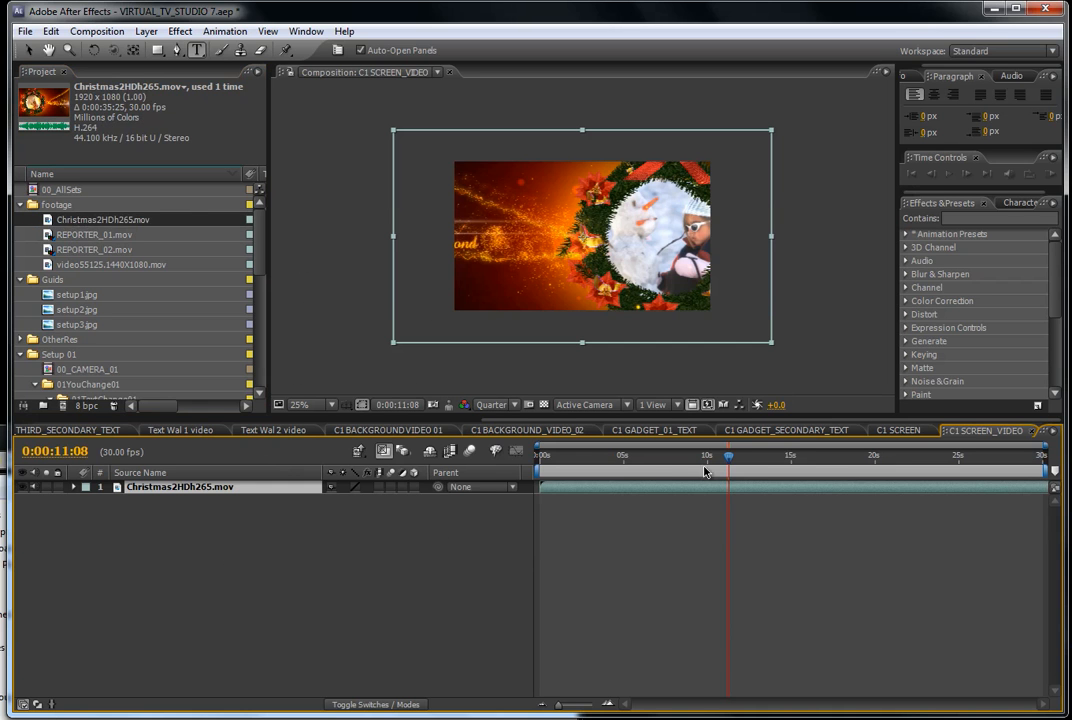
Shift the Christmas2HDh265.mov layer earlier so it ends at about 25 s, and set its scale to 78%.
left_click_drag(841, 492, 666, 488)
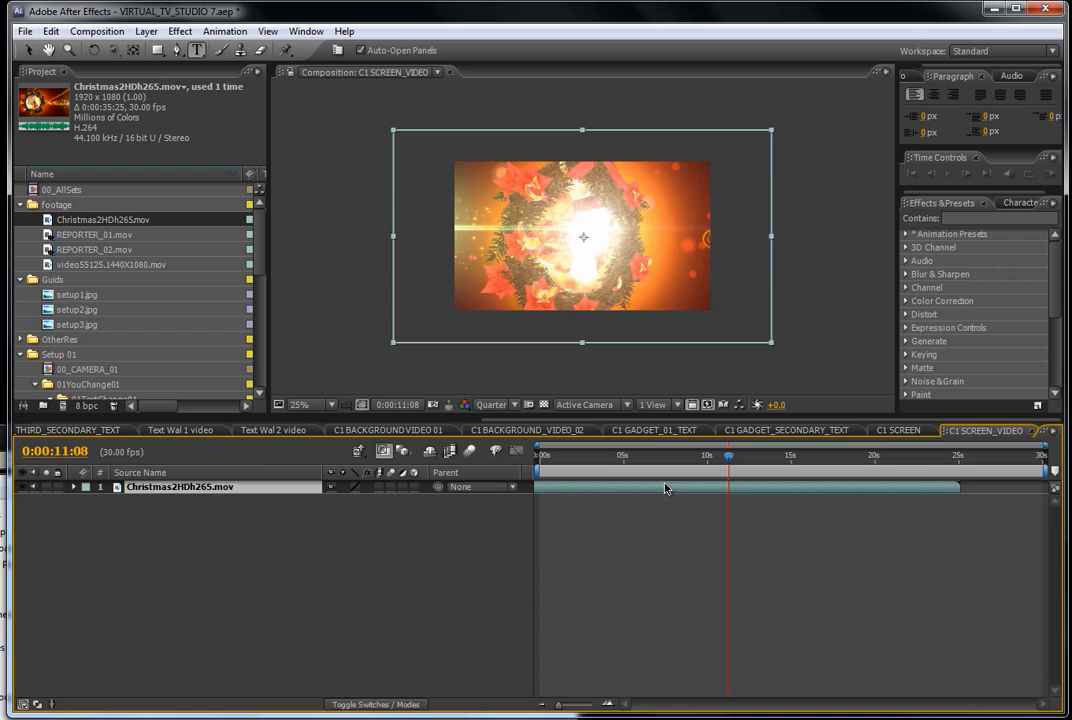
key("s")
left_click_drag(381, 500, 330, 500)
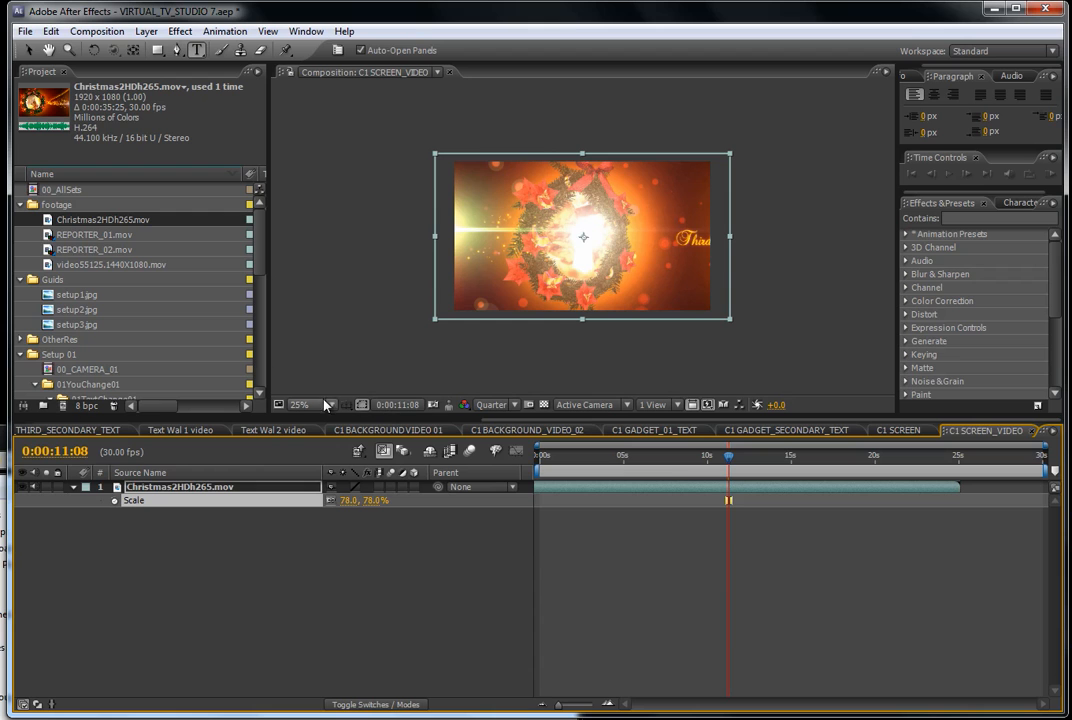
Return to 00_CAMERA_01 and check the screen video at several times up to 0:00:09:12.
left_click_drag(510, 420, 37, 437)
left_click(128, 430)
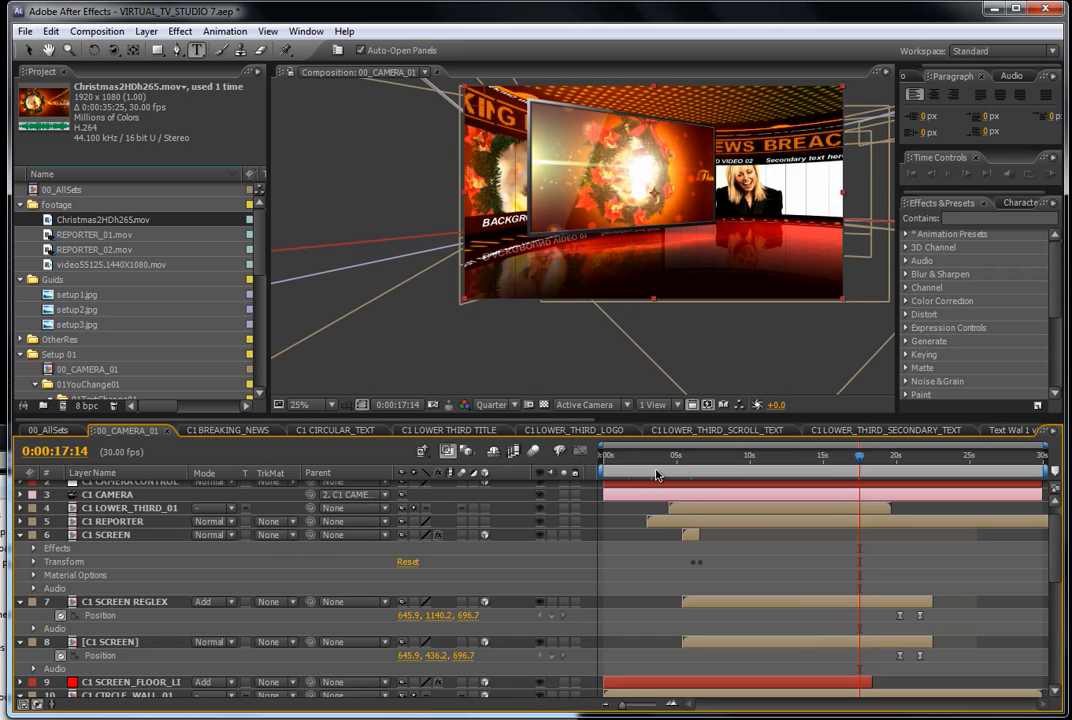
left_click(680, 466)
left_click_drag(680, 466, 741, 462)
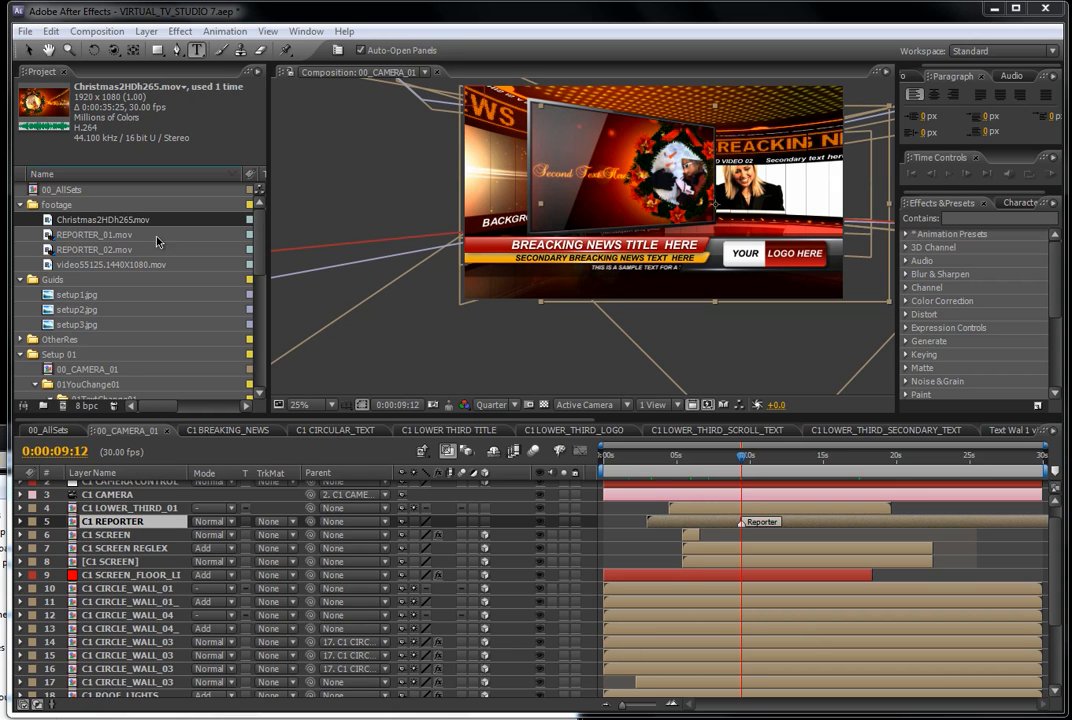
Preview the REPORTER_02.mov footage at 0:00:08:11 with the view at 25%, and collapse the footage viewer.
left_click(89, 238)
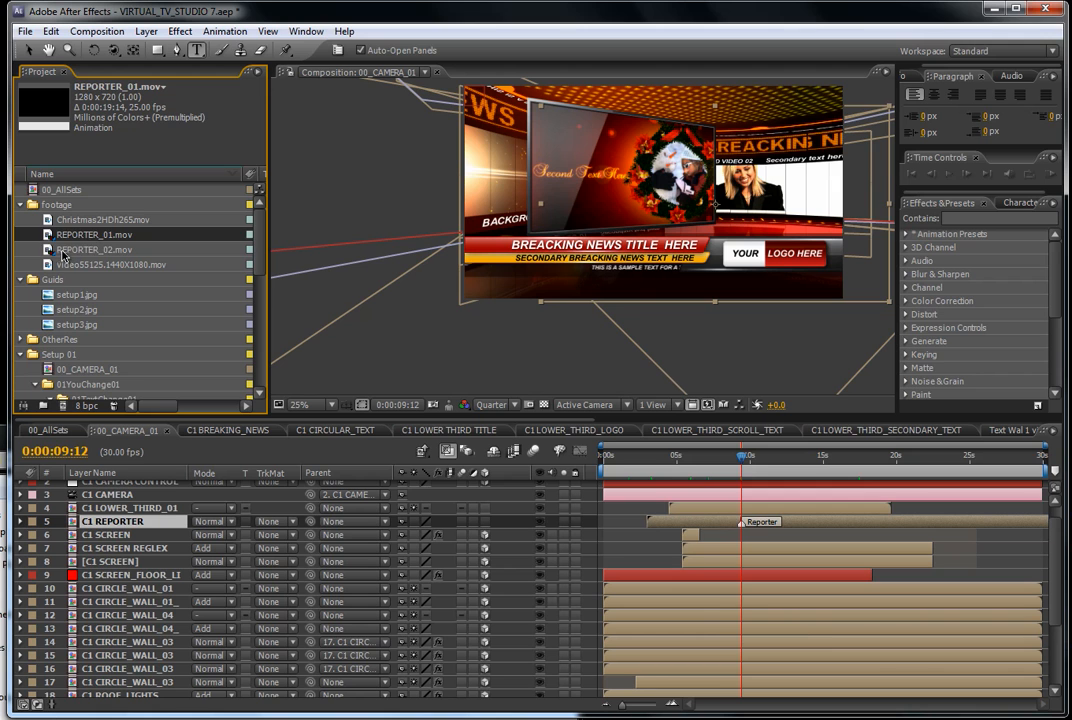
left_click(74, 250)
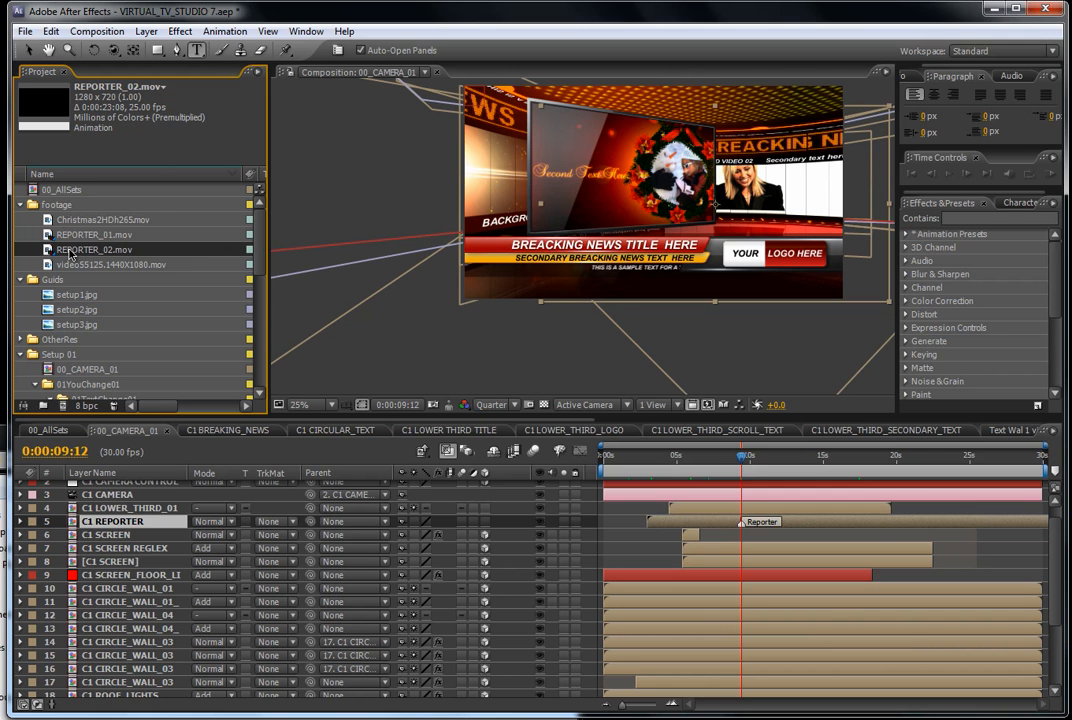
double_click(72, 254)
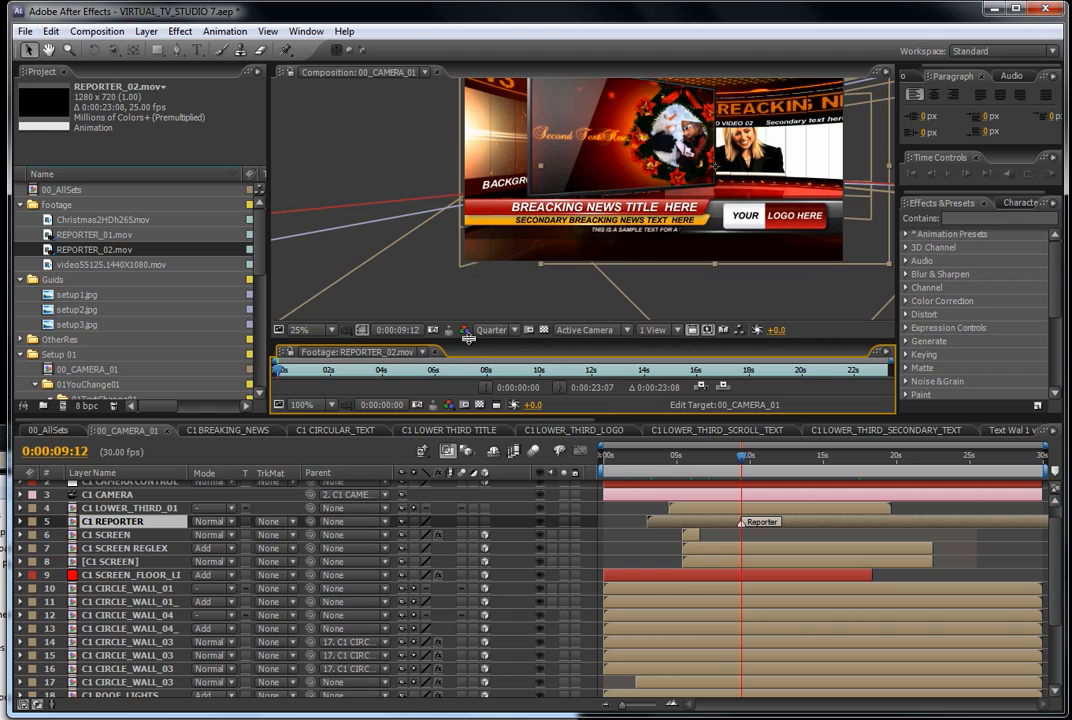
left_click_drag(279, 372, 498, 370)
scroll(548, 276, "down", 4)
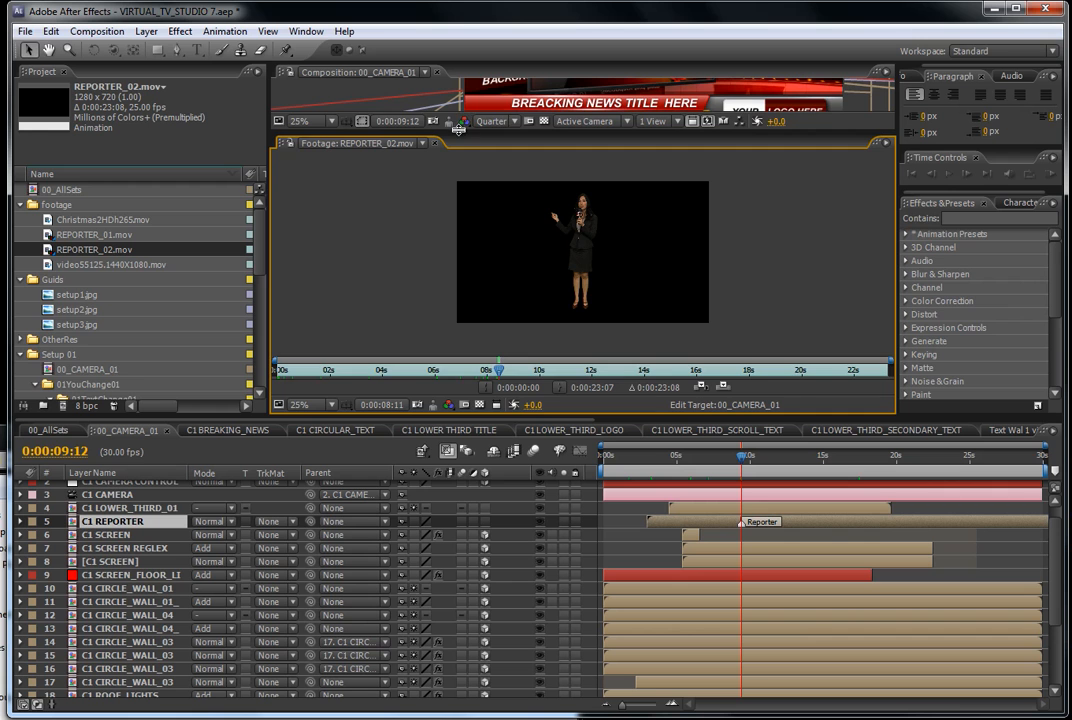
left_click_drag(458, 129, 466, 382)
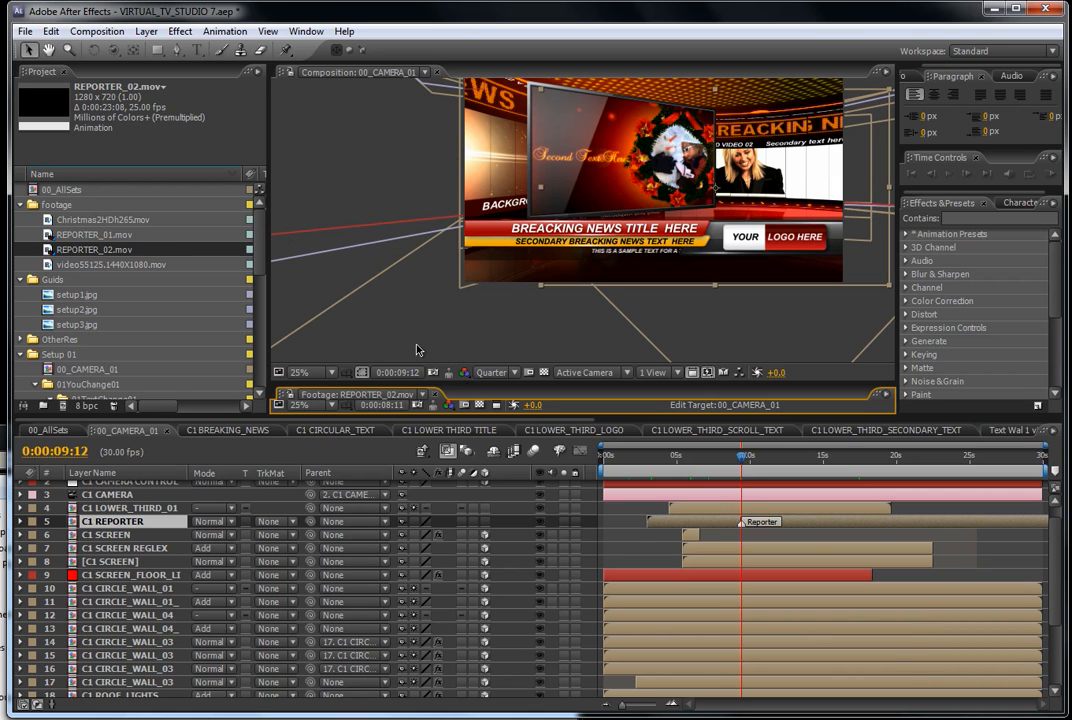
left_click(261, 250)
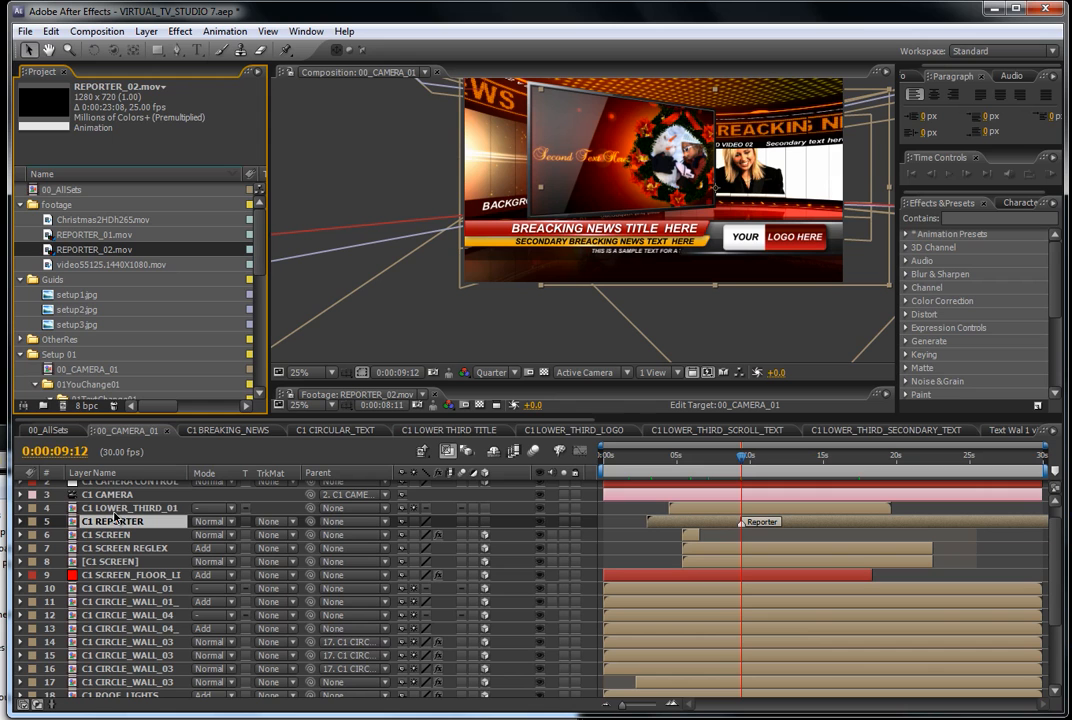
Open the C1 REPORTER composition from its layer in 00_CAMERA_01 and place REPORTER_01.mov at the start of its timeline.
left_click_drag(1056, 546, 1058, 519)
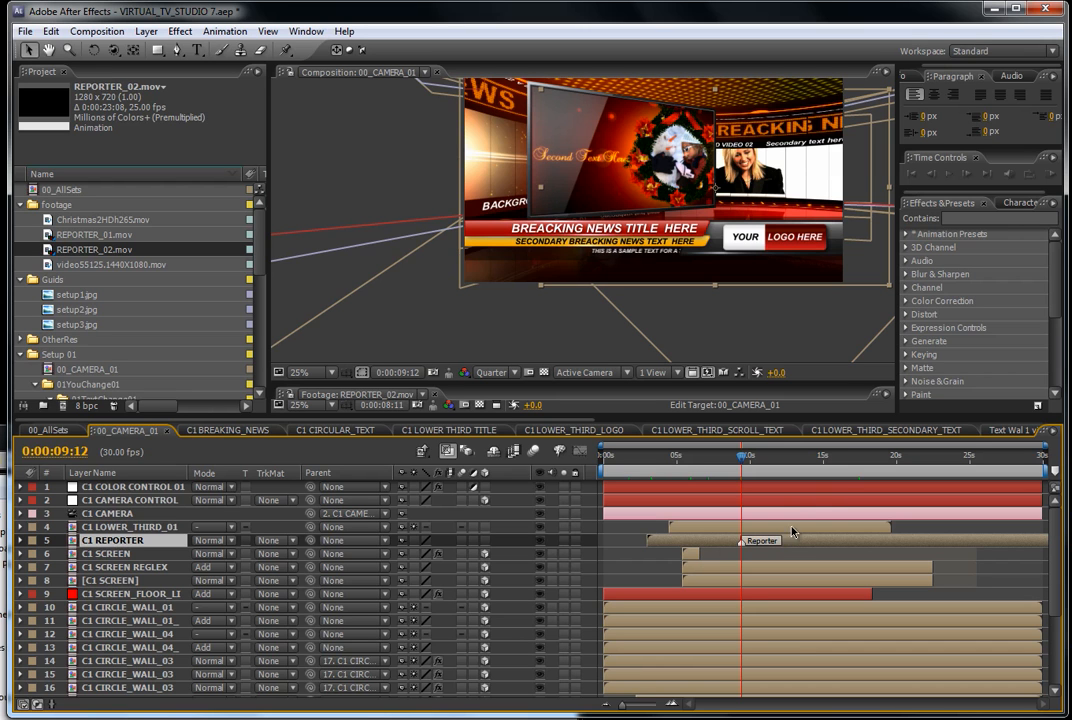
double_click(118, 541)
left_click(261, 255)
left_click(76, 237)
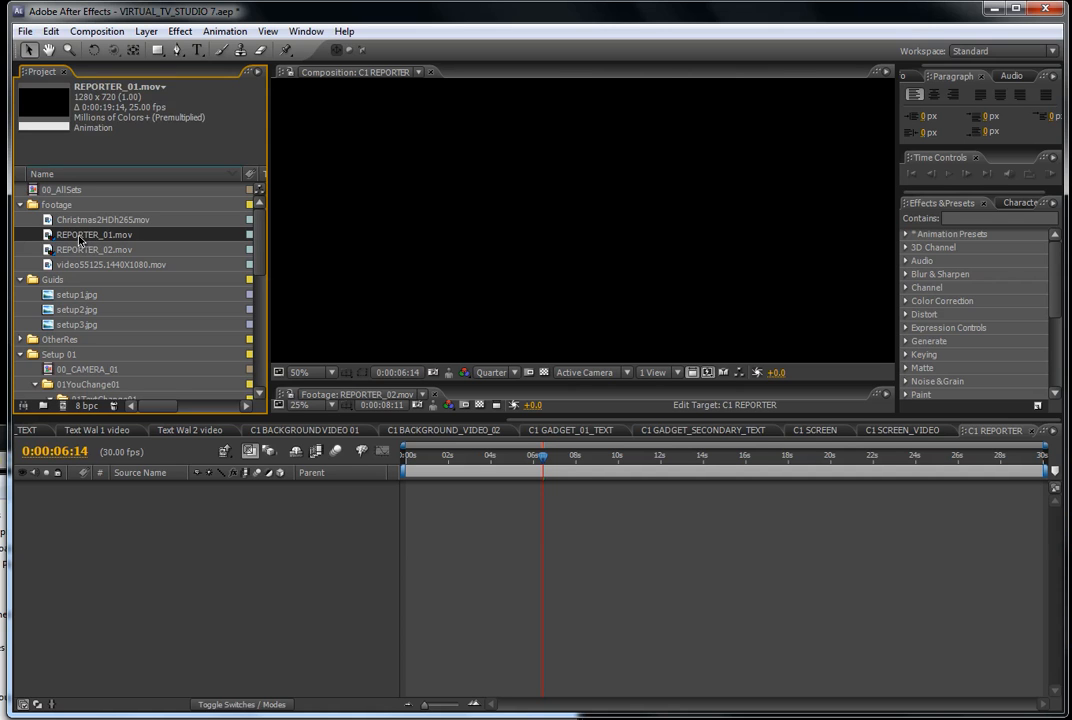
left_click_drag(136, 533, 136, 533)
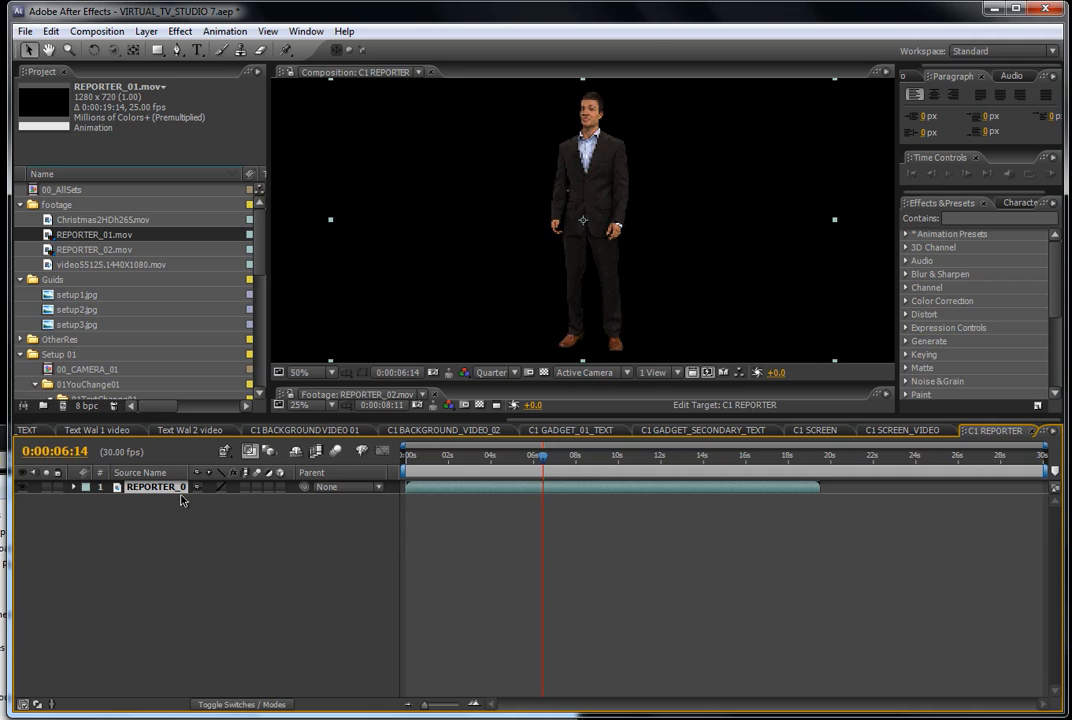
Set the REPORTER_01.mov layer's scale to 157% in C1 REPORTER.
scroll(487, 307, "down", 1)
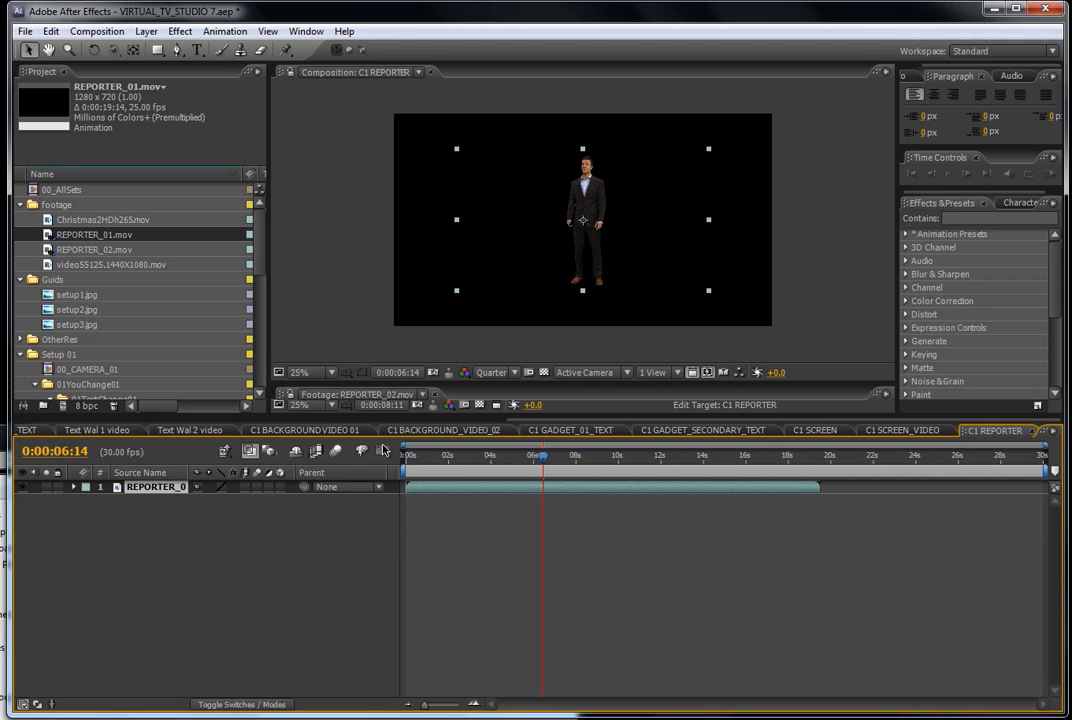
key("s")
left_click_drag(217, 500, 259, 487)
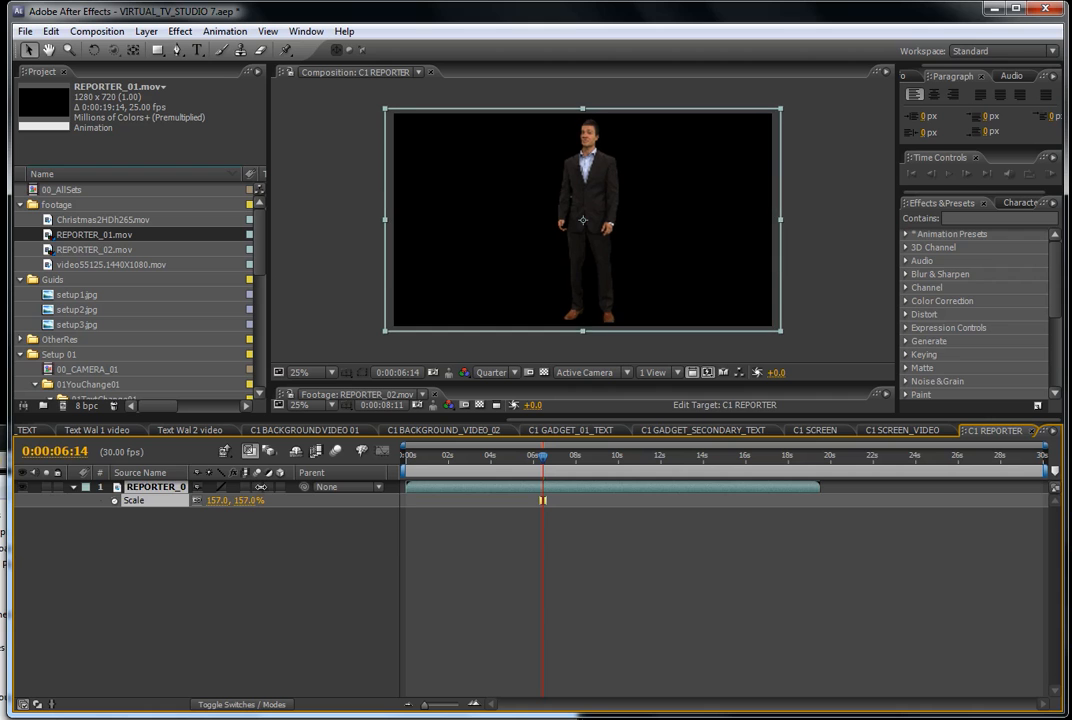
left_click(243, 587)
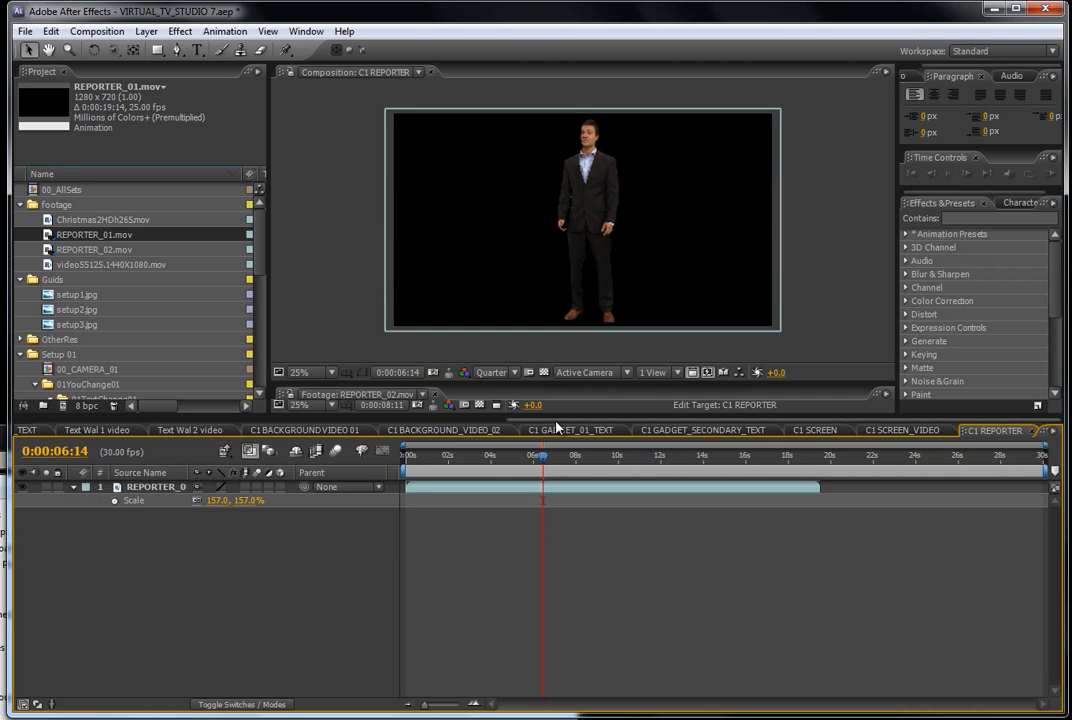
Return to 00_CAMERA_01 and check the reporter in the studio at 0:00:07:19 and at an earlier time.
scroll(163, 446, "up", 5)
scroll(163, 446, "up", 3)
left_click(110, 431)
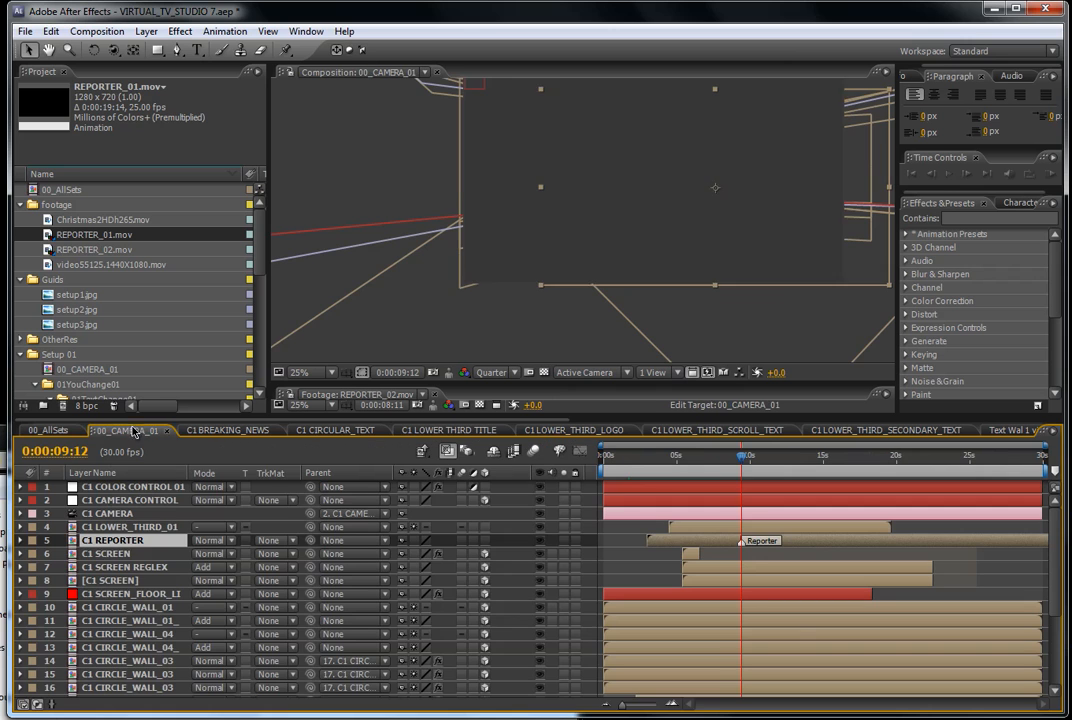
left_click(716, 458)
left_click(671, 470)
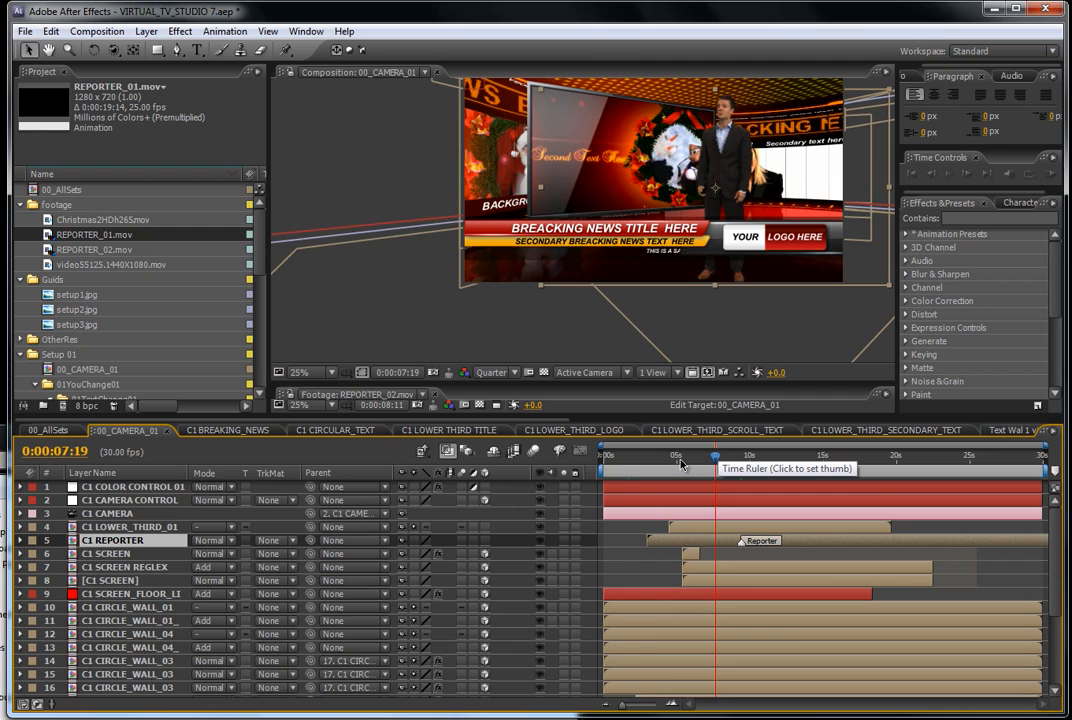
Check the reporter and studio elements in 00_CAMERA_01 at several times between 0:00:03:13 and 0:00:25:03, finishing at 0:00:17:01.
left_click(667, 466)
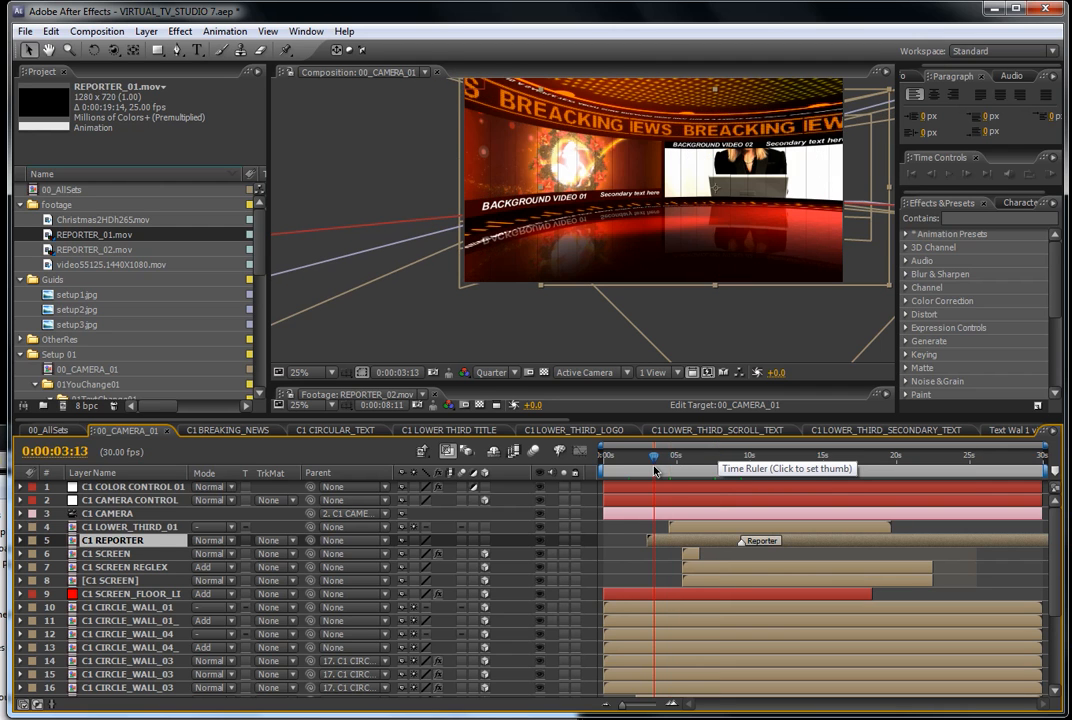
left_click(681, 463)
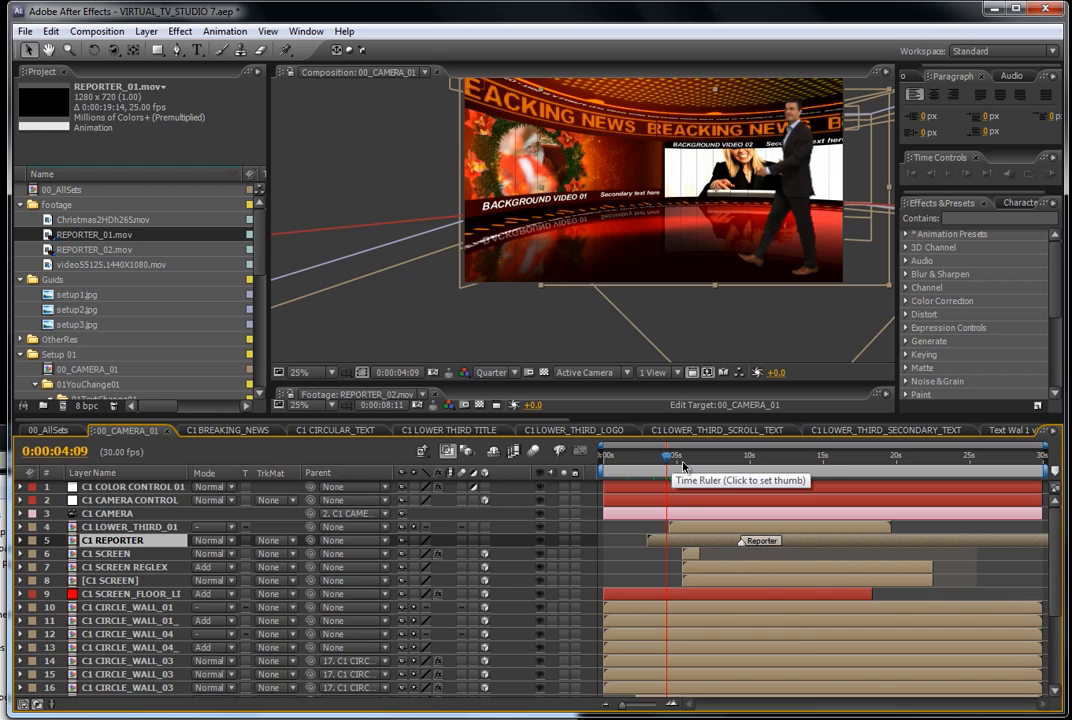
left_click(874, 458)
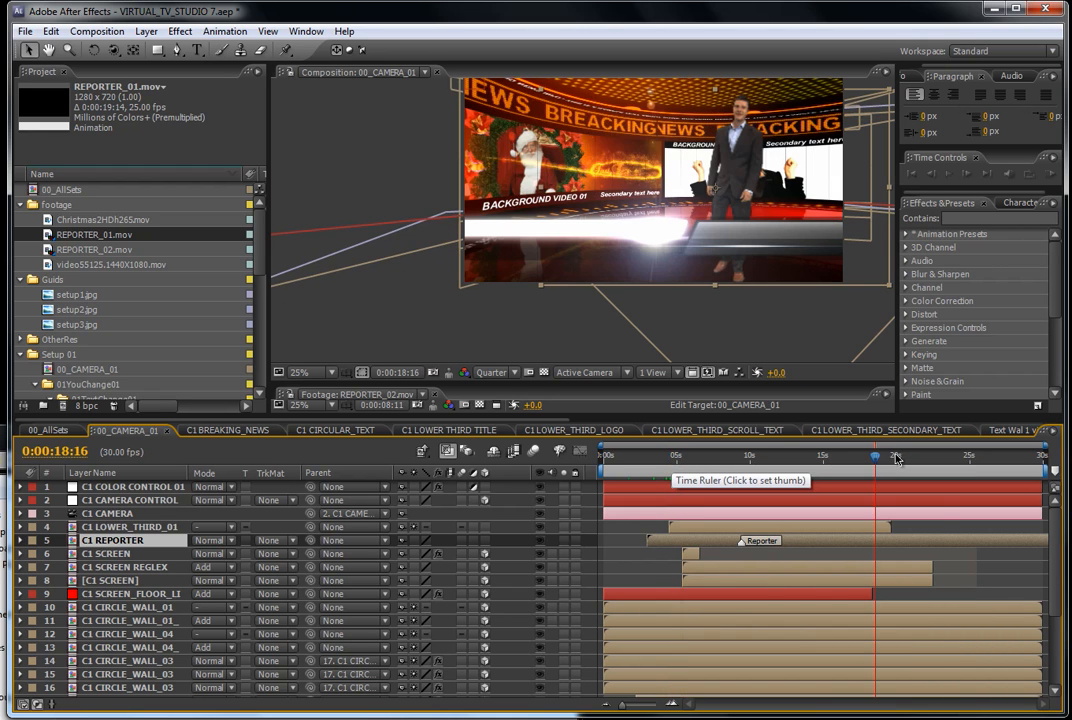
left_click(943, 456)
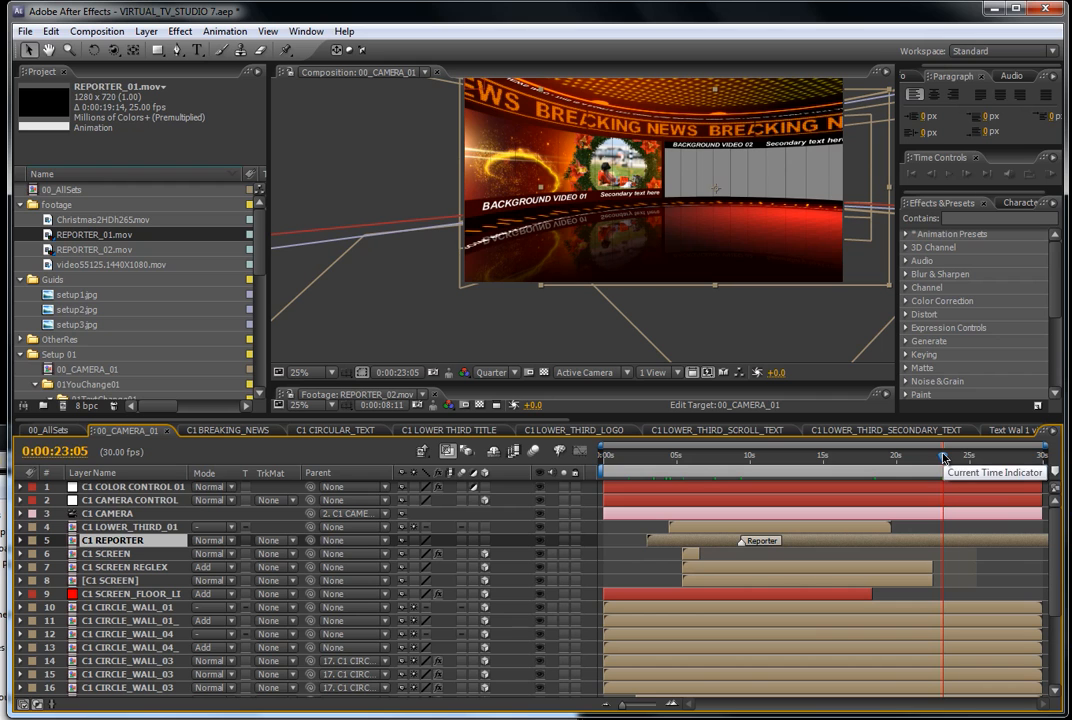
left_click(827, 457)
left_click(970, 457)
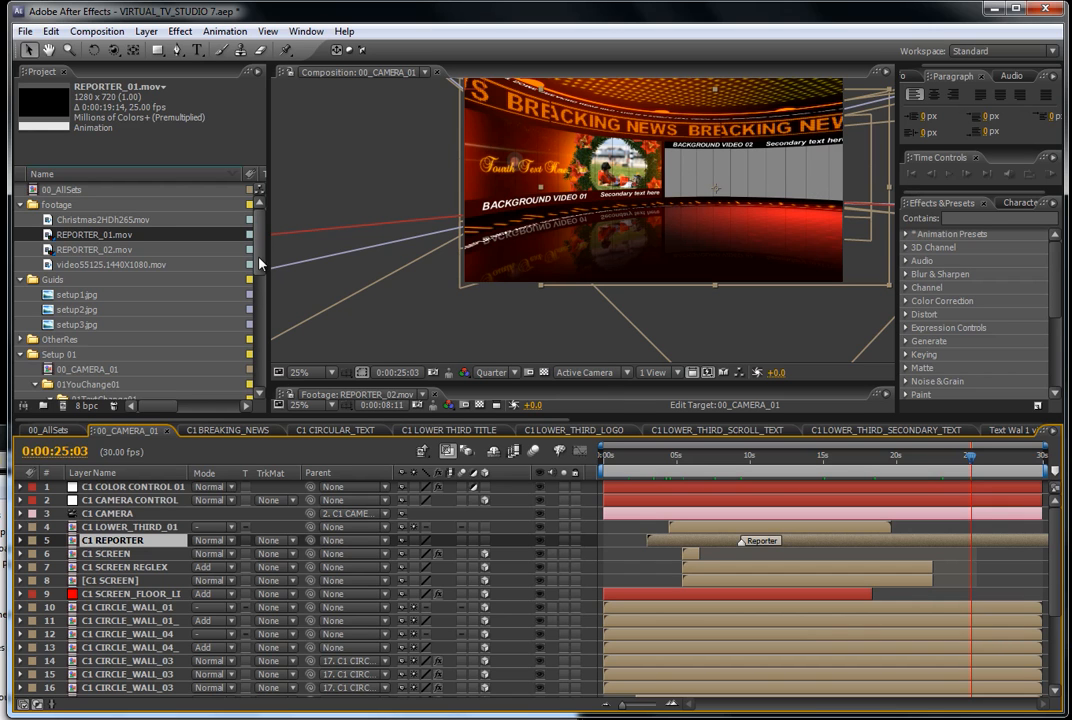
left_click(853, 455)
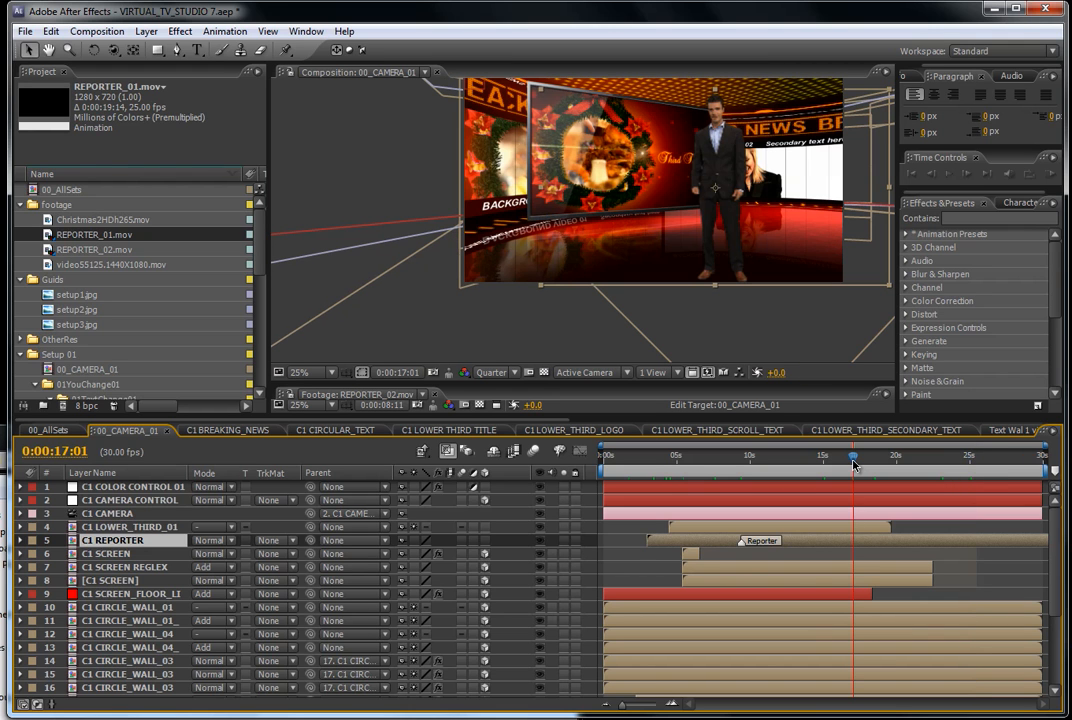
Add 00_CAMERA_01 to the render queue and enlarge the queue area.
left_click(93, 32)
left_click(133, 241)
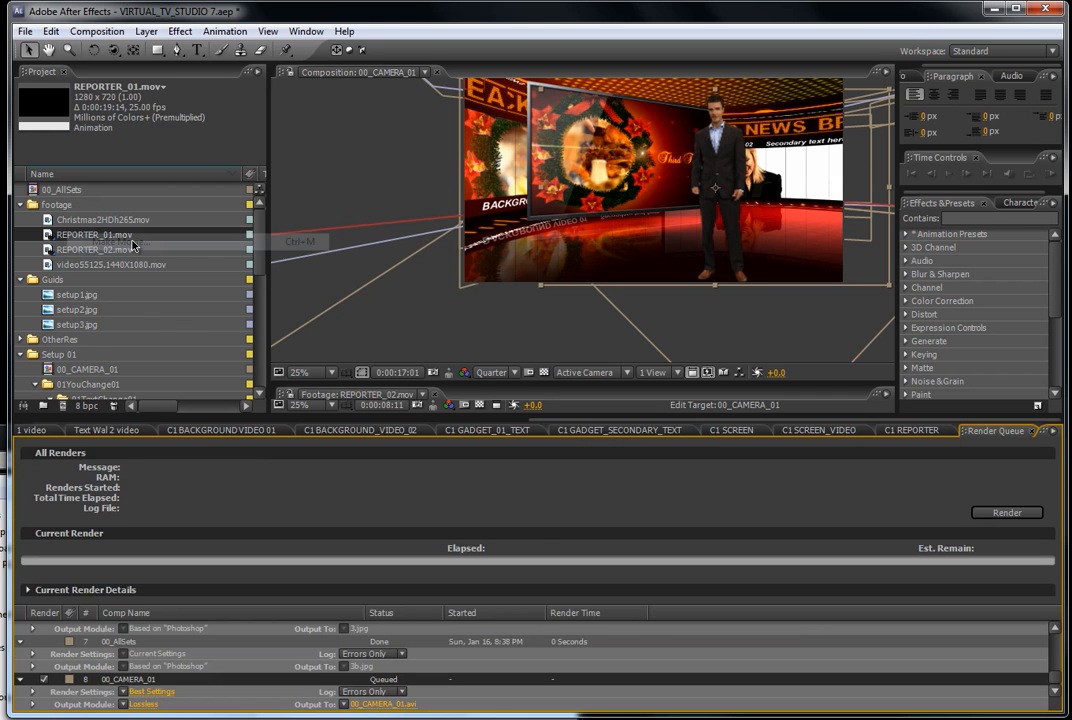
left_click_drag(115, 421, 127, 273)
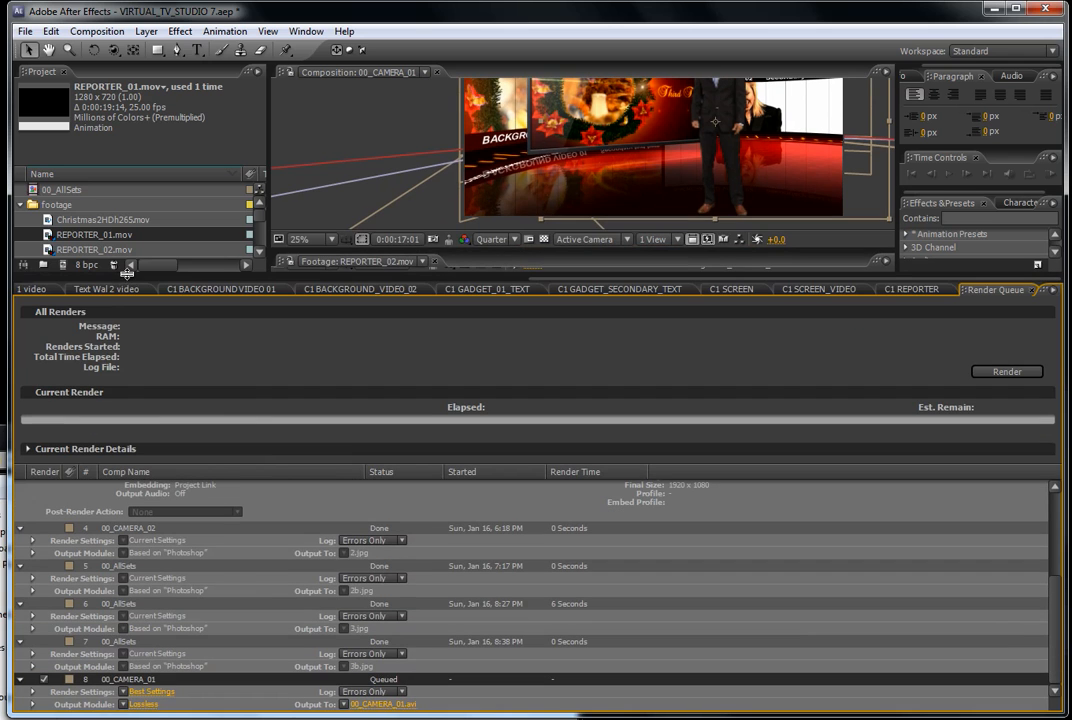
Set the 00_CAMERA_01 output module to QuickTime Movie format with Photo - JPEG compression at best quality, without audio output.
left_click(141, 704)
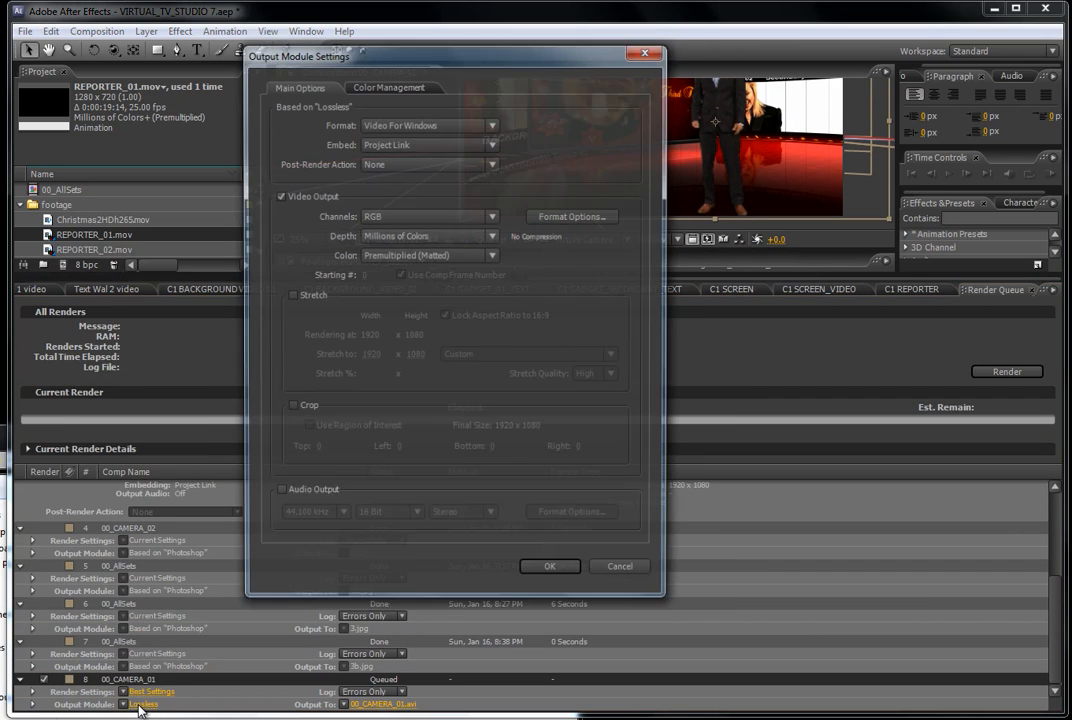
left_click(409, 125)
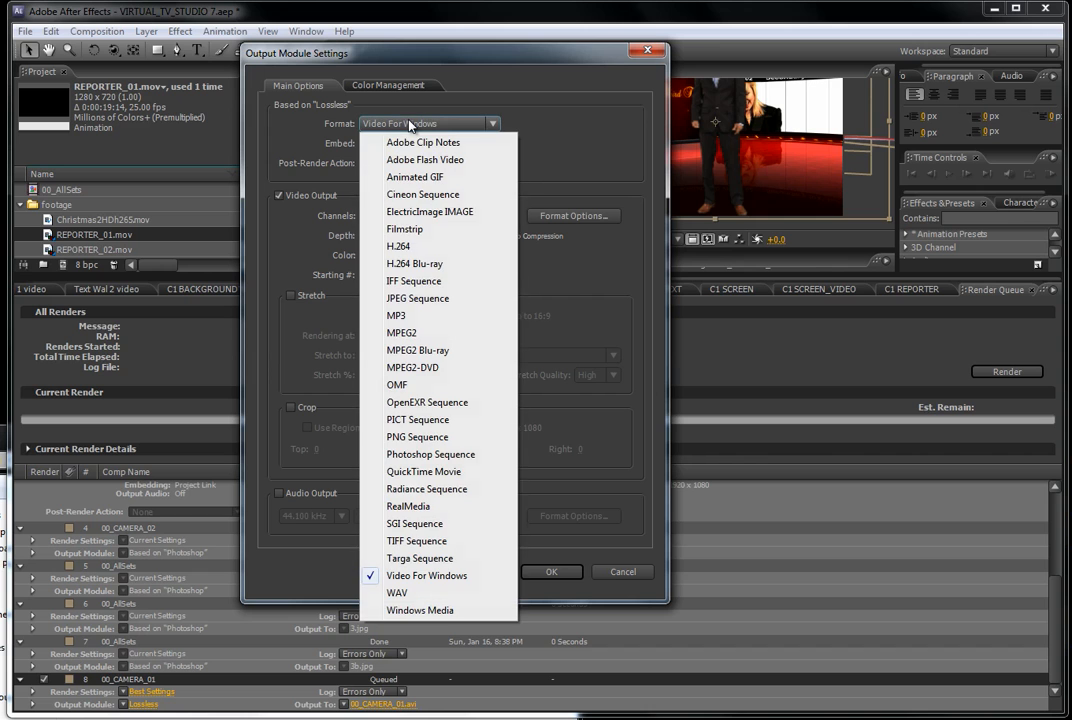
left_click(409, 472)
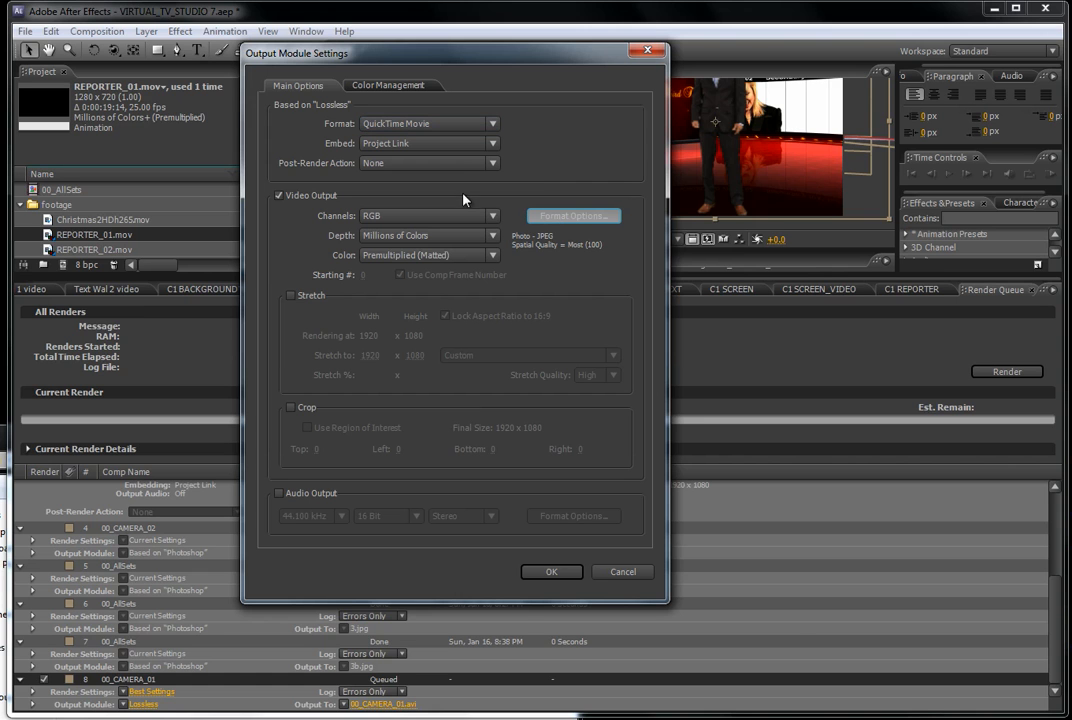
left_click(573, 216)
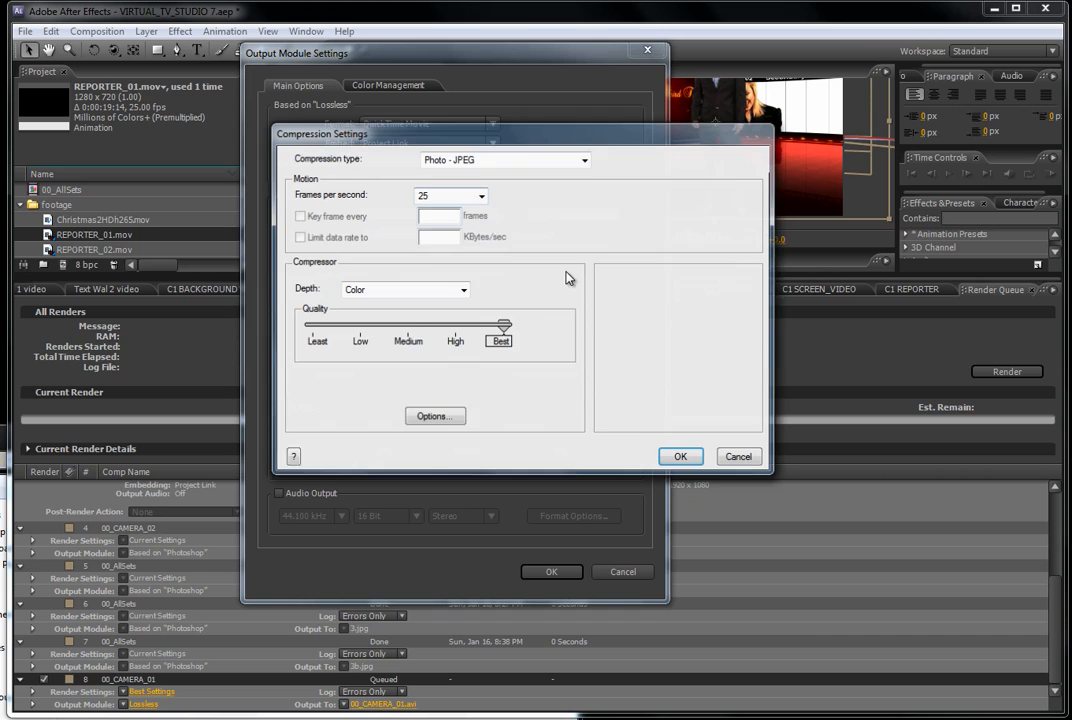
left_click(488, 162)
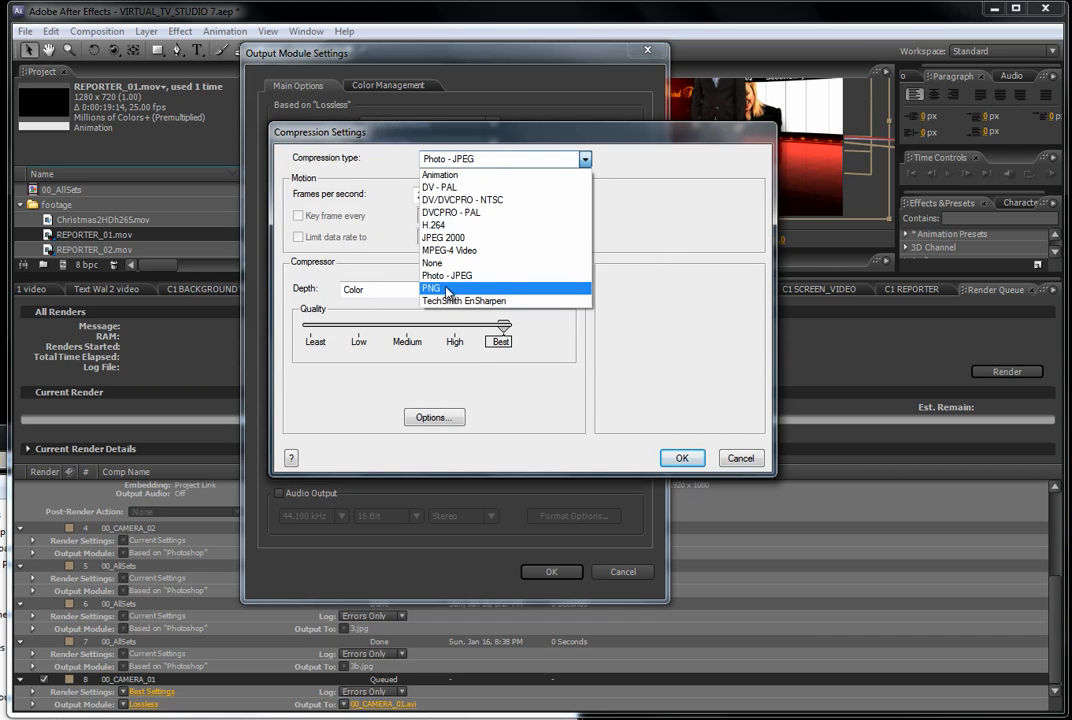
left_click(452, 273)
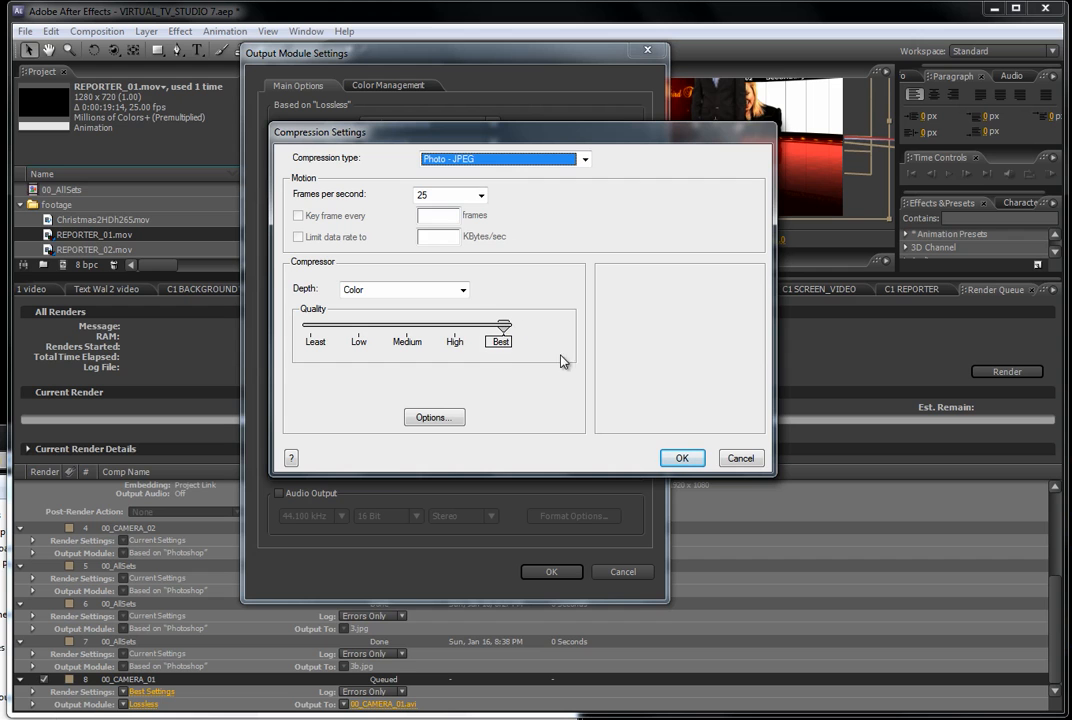
left_click(681, 459)
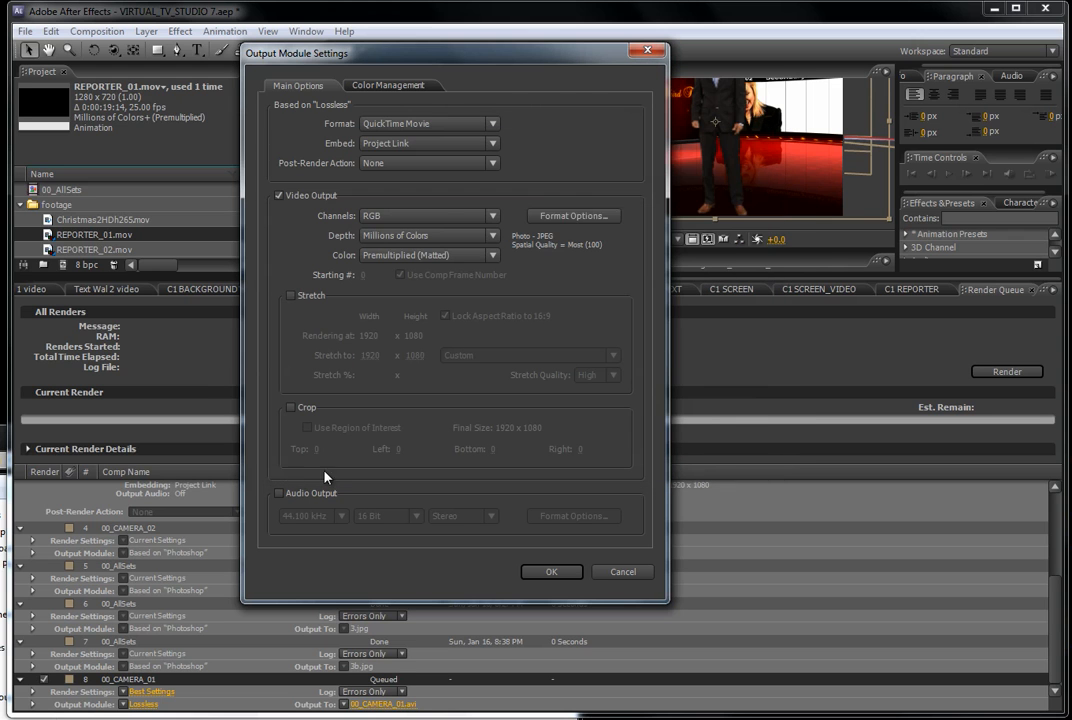
left_click(279, 494)
left_click(279, 494)
left_click(551, 572)
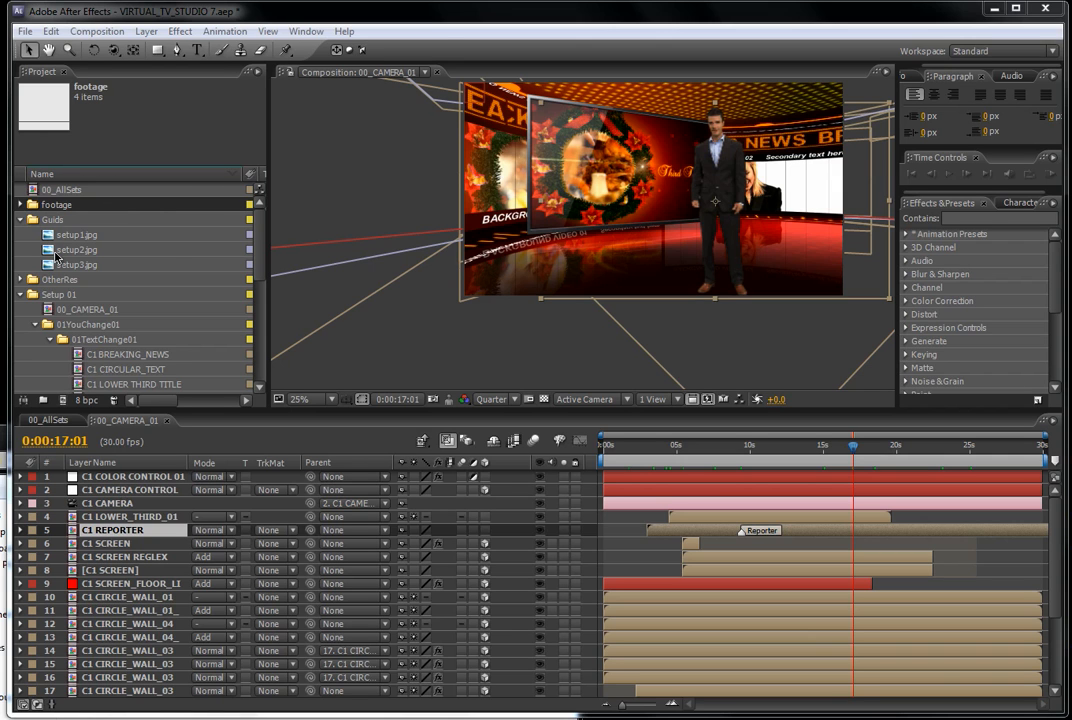
Show the effect controls of the C1 COLOR CONTROL 01 layer in 00_CAMERA_01 and widen their area to read the colour names.
left_click(79, 310)
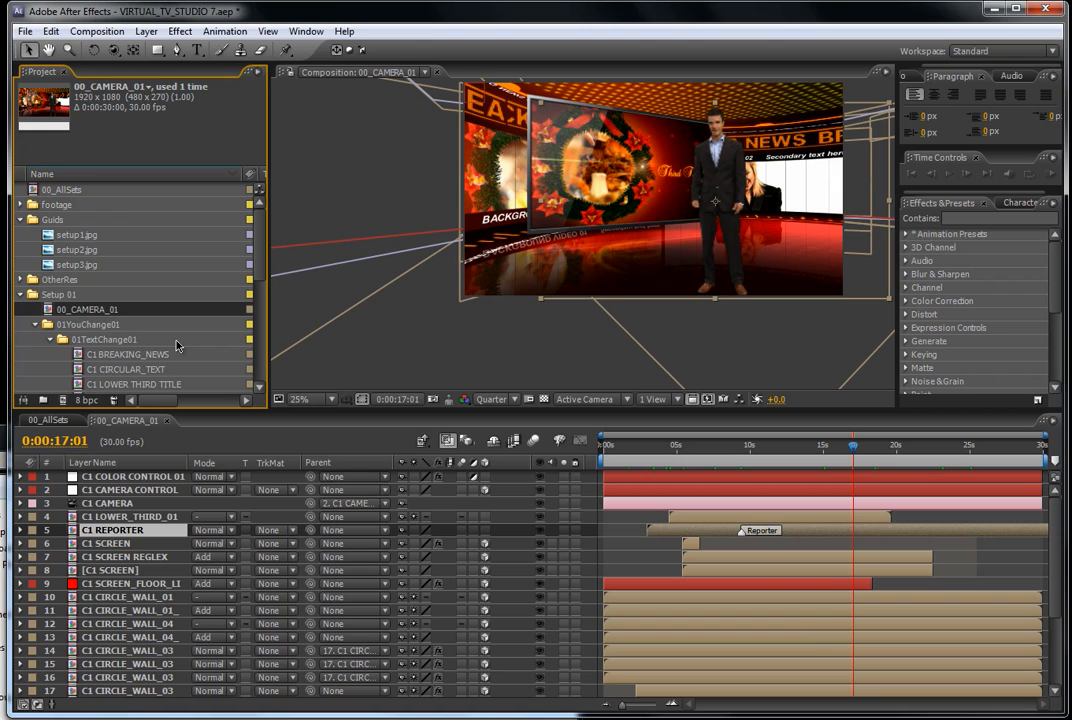
left_click(128, 478)
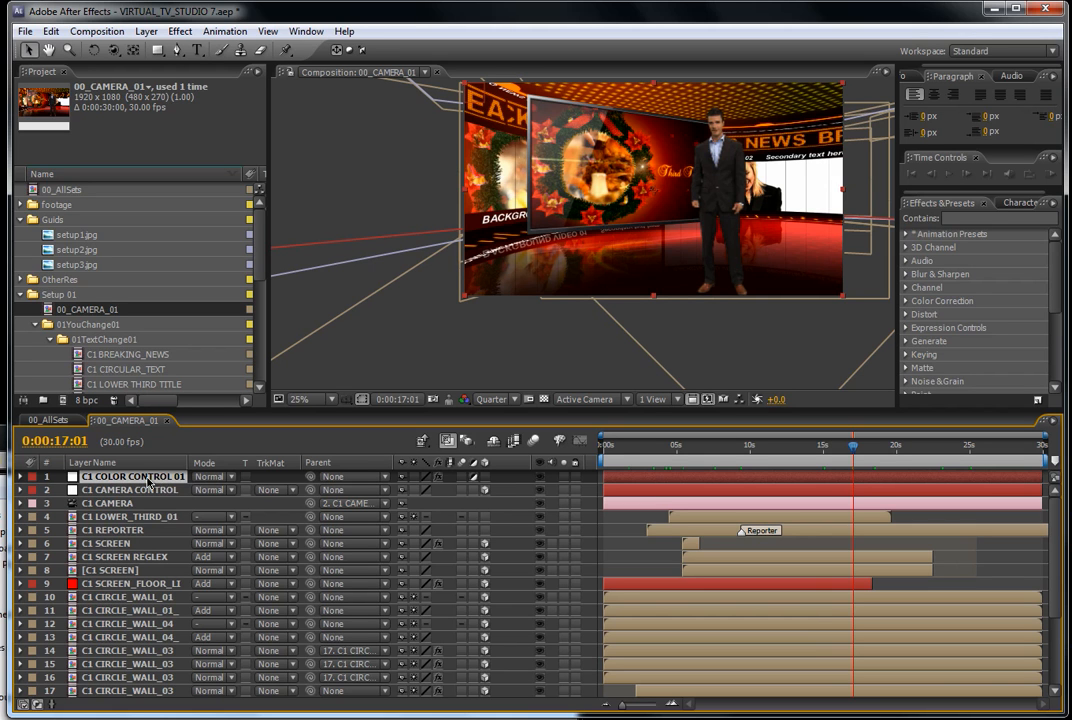
key("F3")
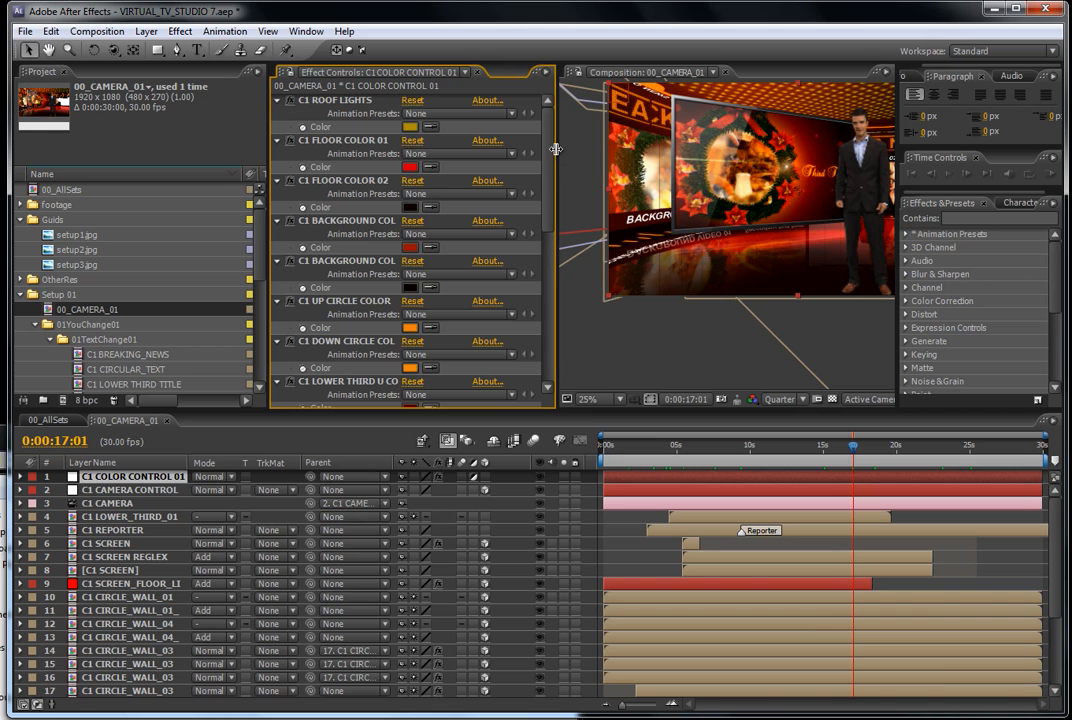
mouse_move(548, 146)
left_mouse_down()
mouse_move(566, 348)
mouse_move(556, 143)
left_mouse_up()
scroll(500, 195, "down", 2)
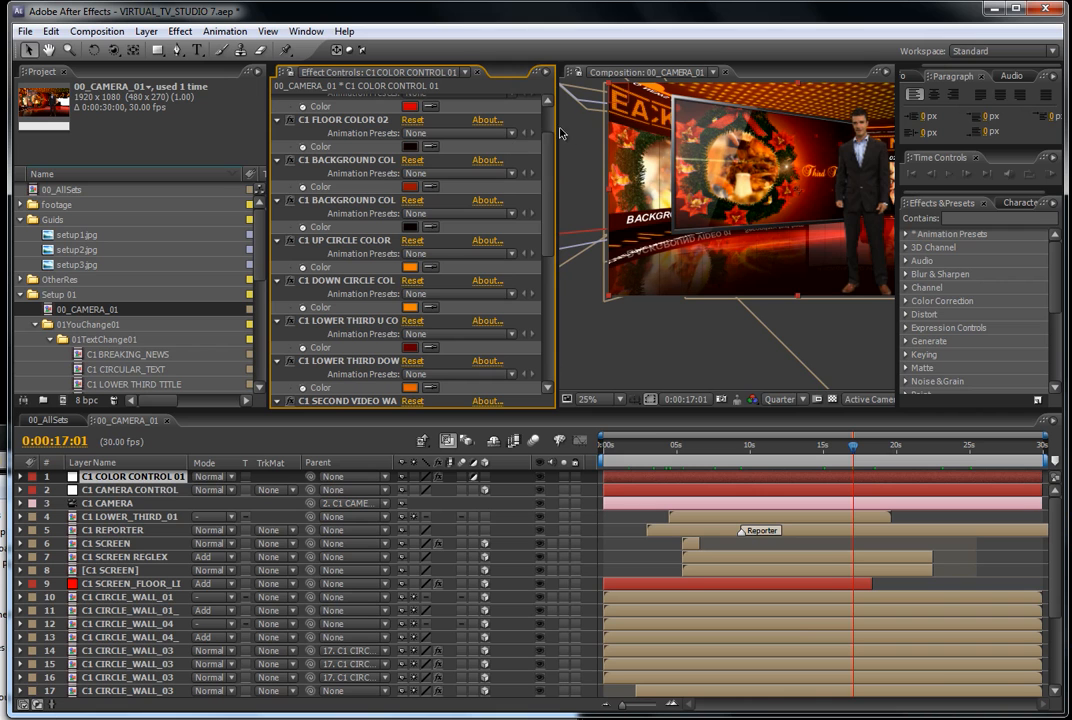
left_click_drag(558, 130, 581, 131)
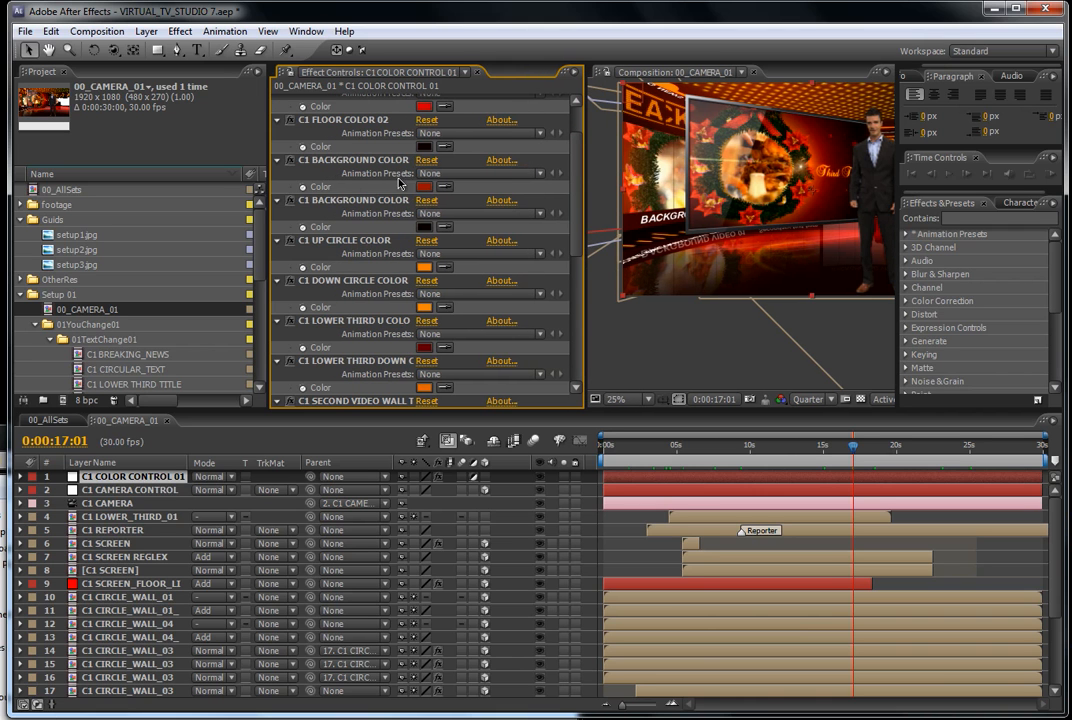
Try a darker cyan-blue for the first C1 BACKGROUND COLOR control.
left_click(424, 188)
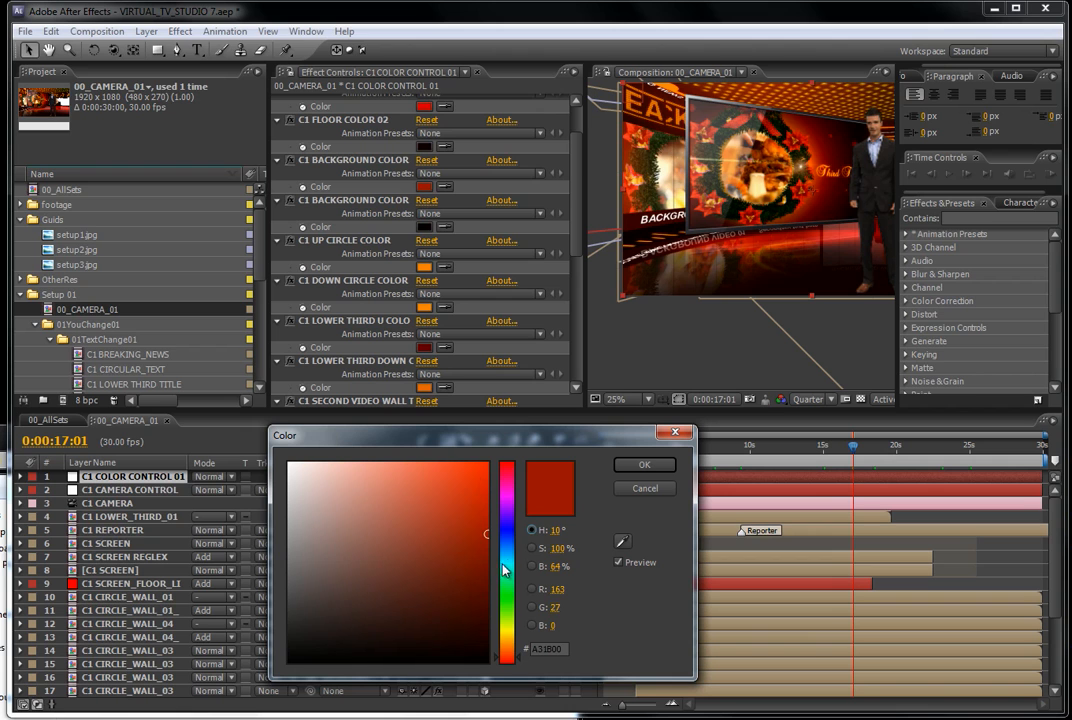
left_click(507, 559)
mouse_move(471, 518)
left_mouse_down()
mouse_move(462, 517)
mouse_move(493, 516)
left_mouse_up()
left_click(644, 464)
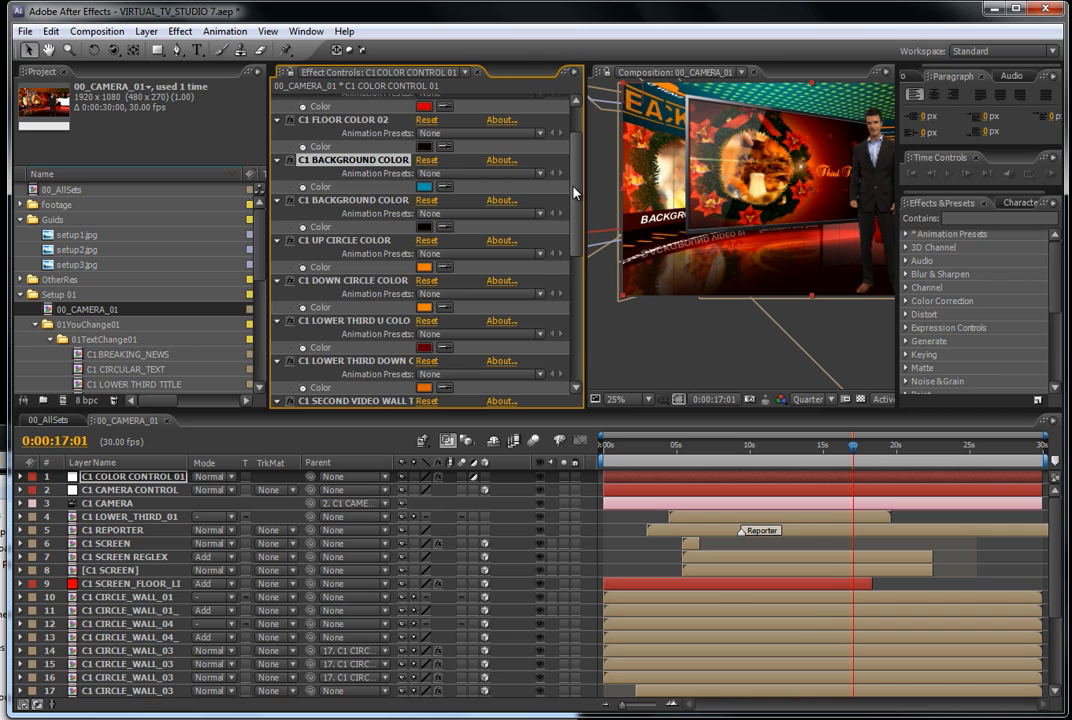
Try teal 12A495 for the C1 LOWER THIRD DOWN colour control, view the whole composition at 12.5%, and undo the colour change.
left_click_drag(581, 222, 576, 299)
left_click(427, 204)
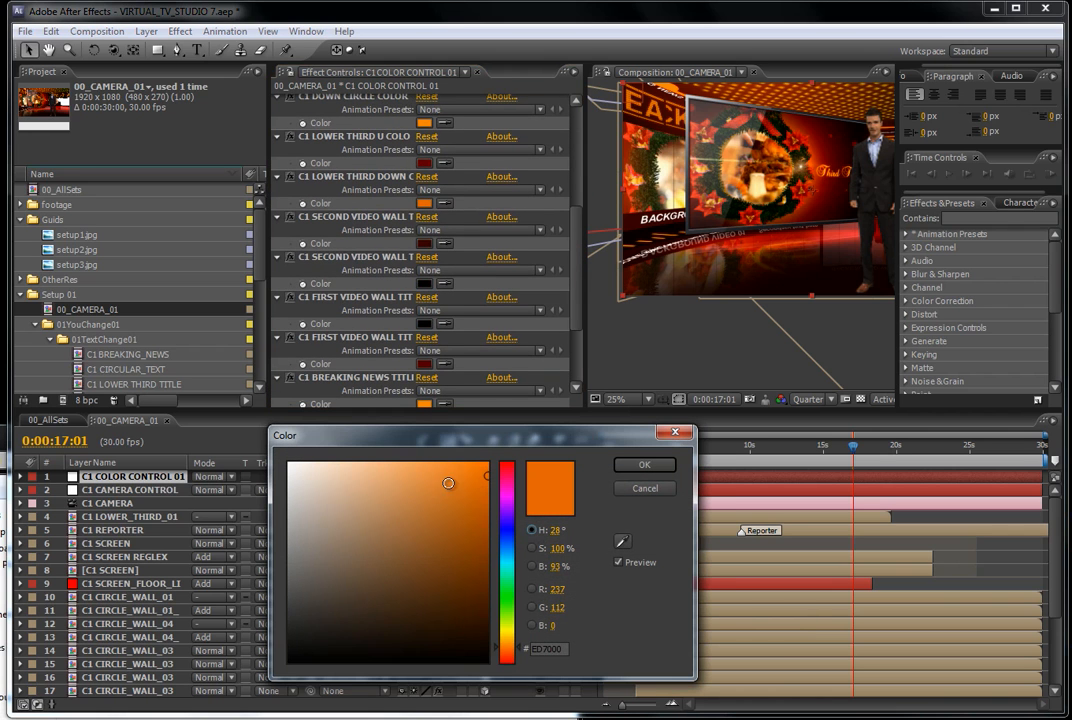
left_click(507, 564)
left_click(466, 533)
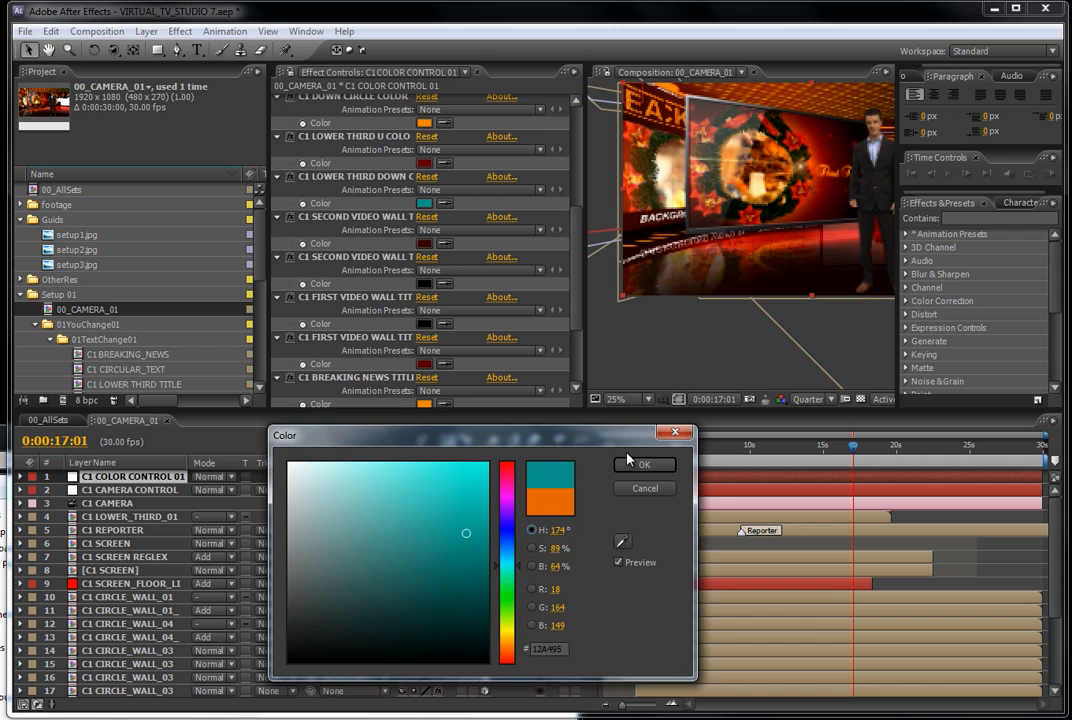
left_click(640, 464)
scroll(785, 260, "down", 1)
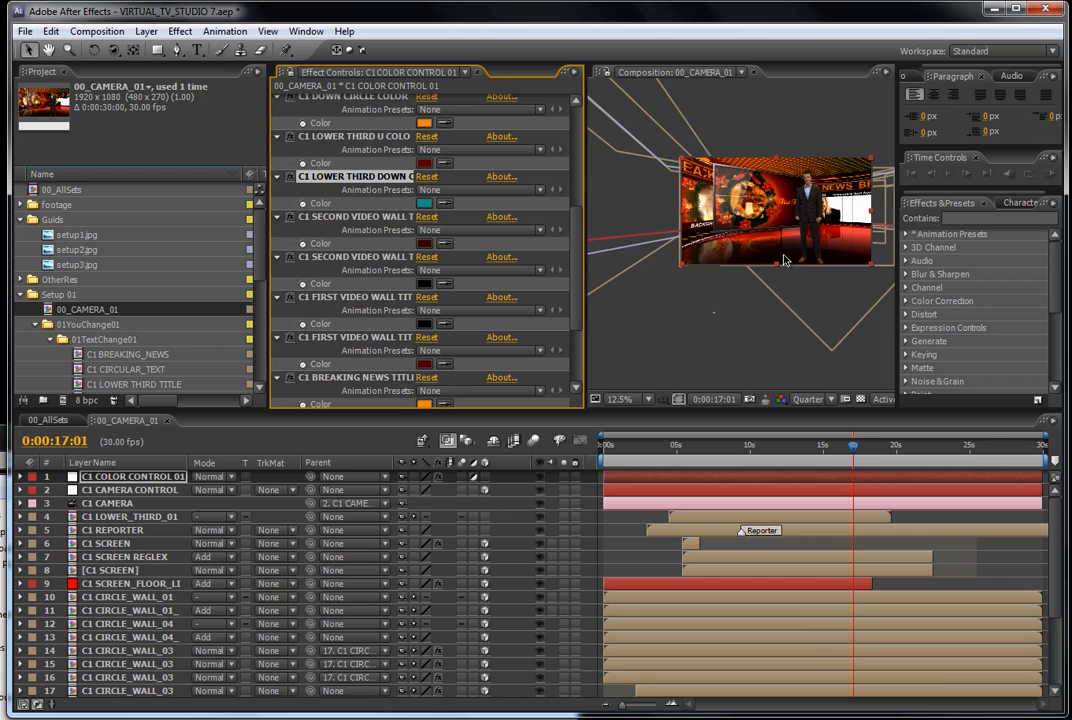
key("ctrl+z")
left_click_drag(578, 257, 578, 149)
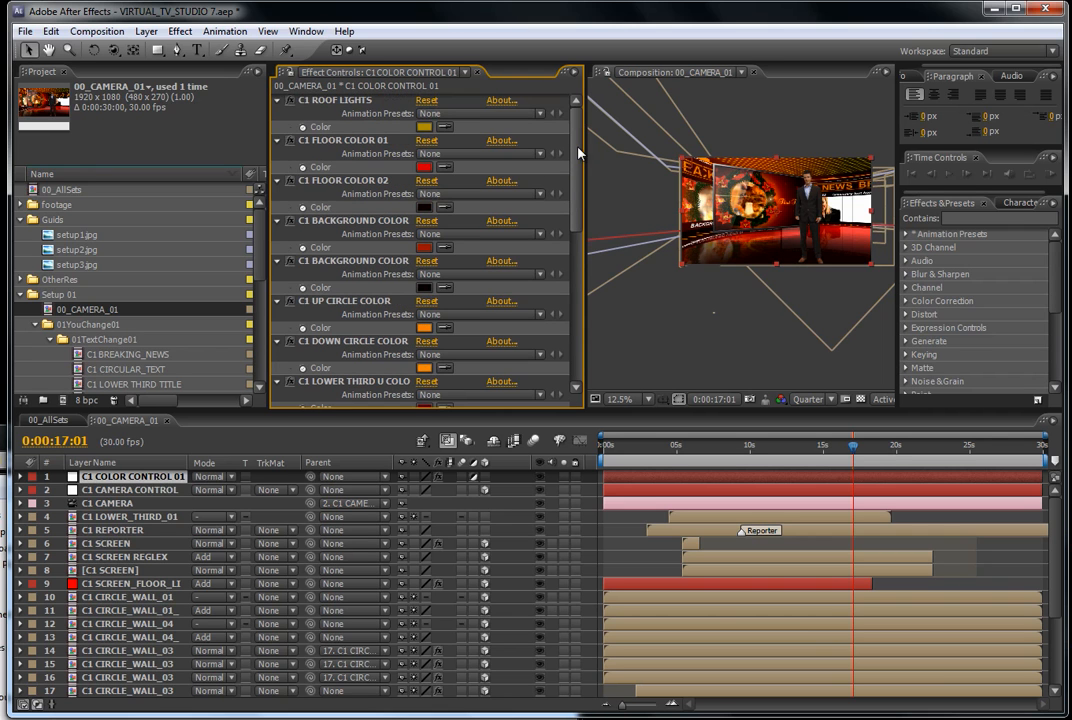
Collapse Setup 01, close the 00_CAMERA_01 timeline, and look through the compositions in the 02YouChange 02 folder of Setup 02.
left_click(22, 295)
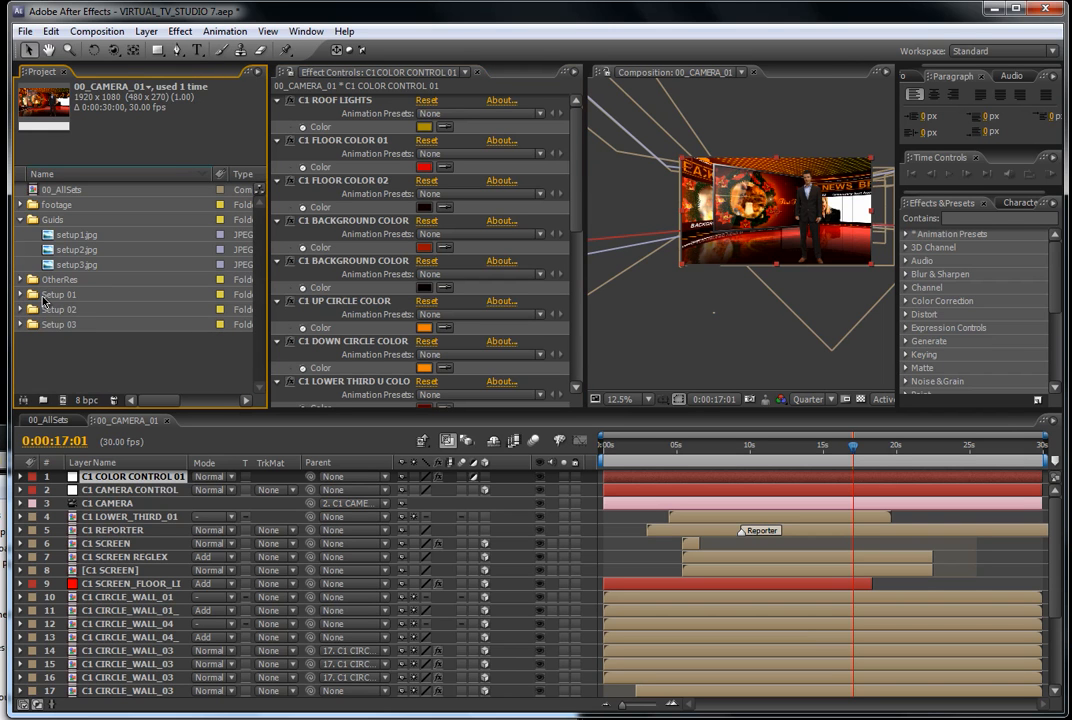
left_click(166, 421)
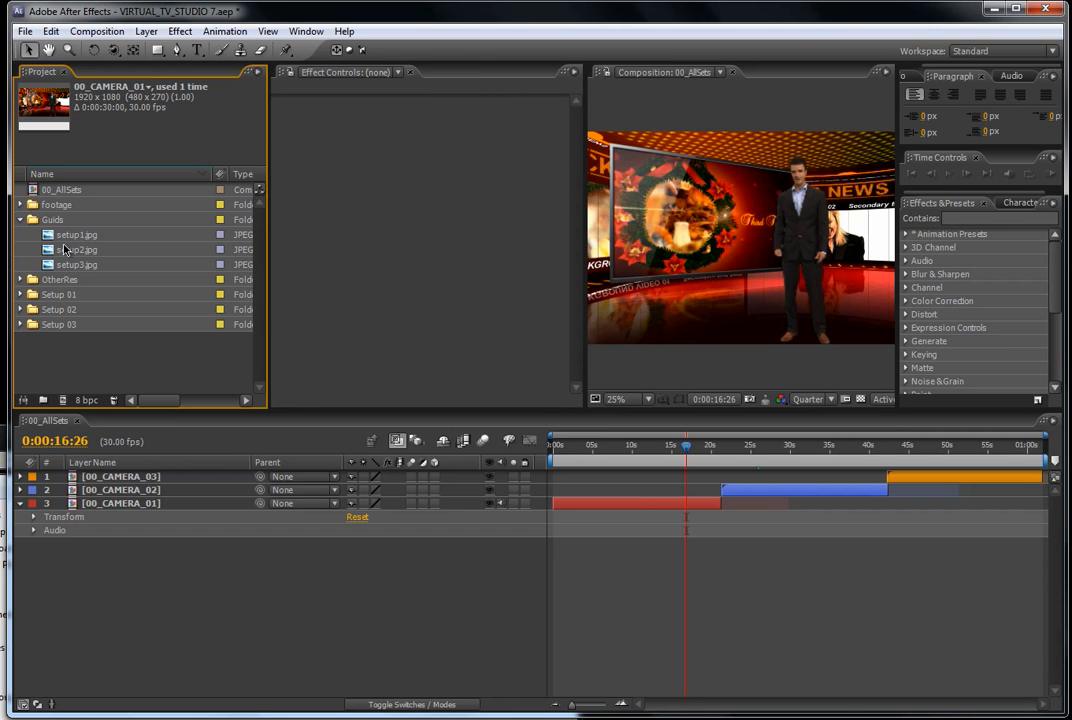
left_click(22, 311)
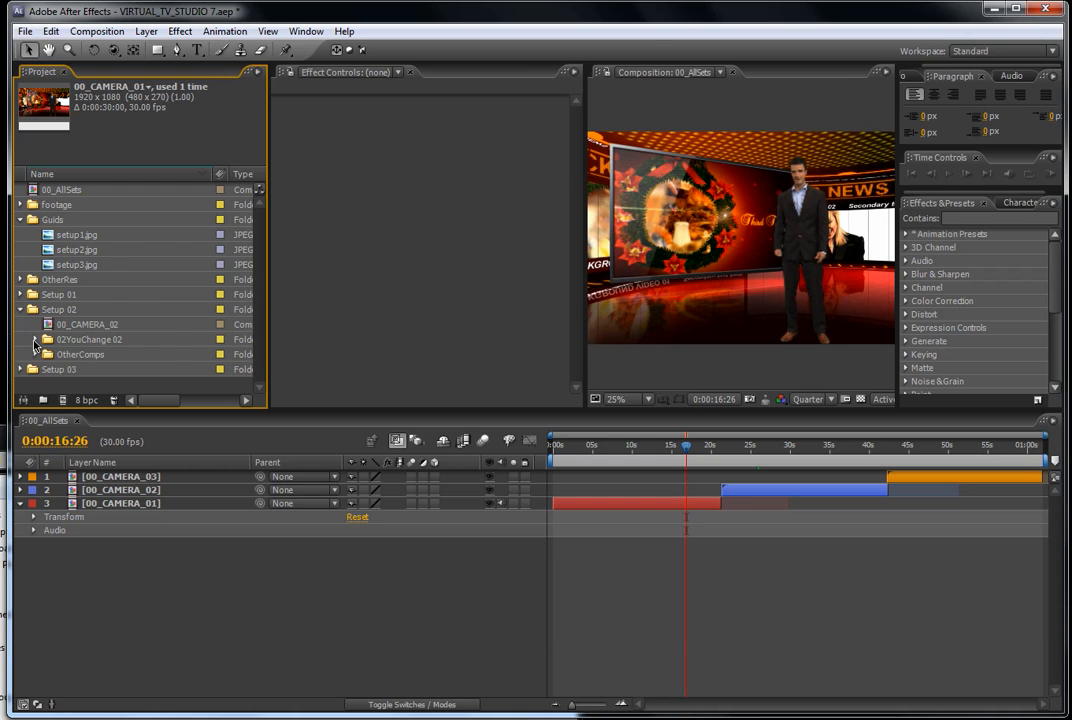
left_click(35, 341)
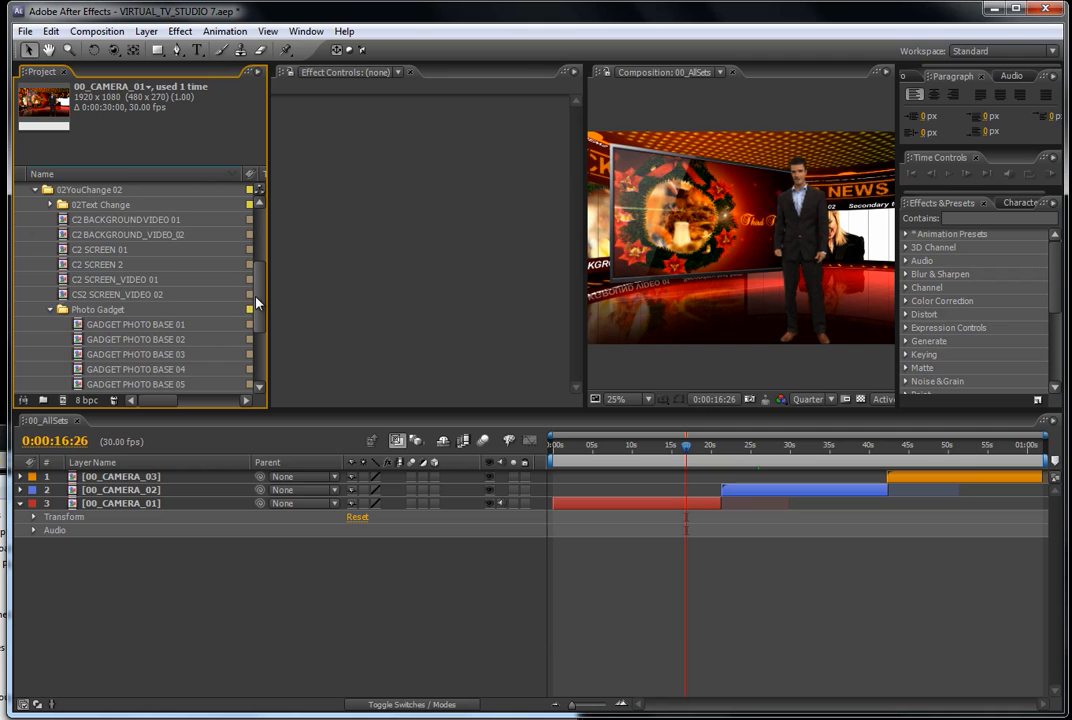
scroll(257, 303, "up", 2)
scroll(252, 307, "down", 2)
scroll(252, 306, "down", 4)
scroll(248, 316, "up", 3)
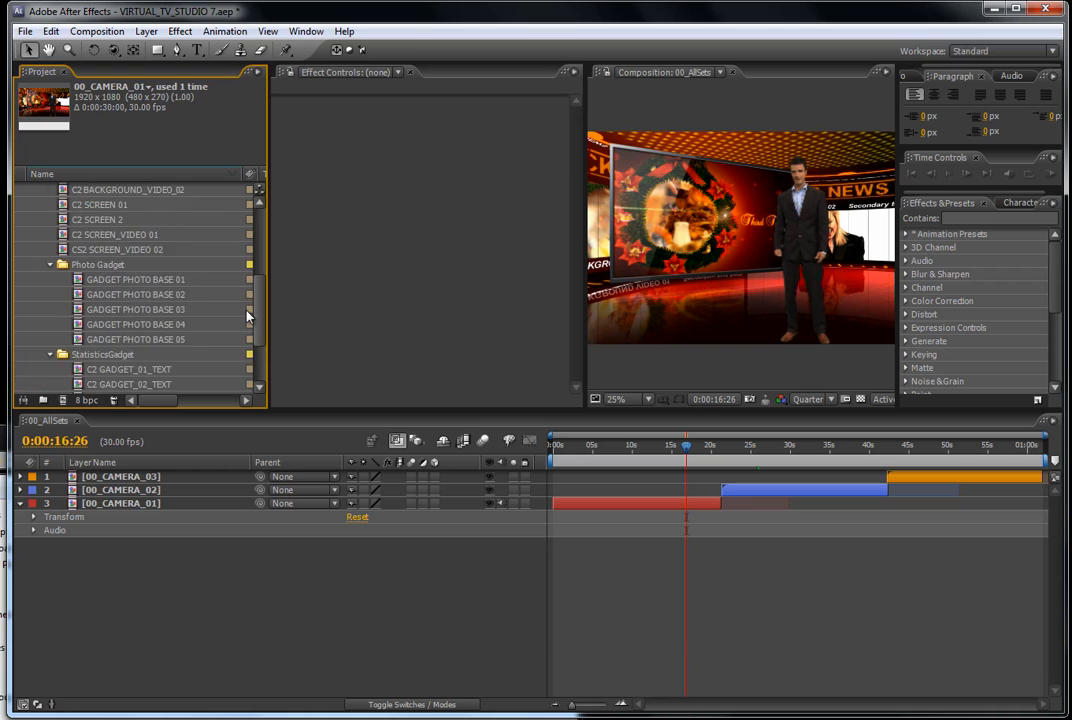
scroll(248, 316, "up", 3)
Open the 00_CAMERA_02 composition in a wider viewer at 25% and preview it up to 0:00:09:15.
double_click(77, 235)
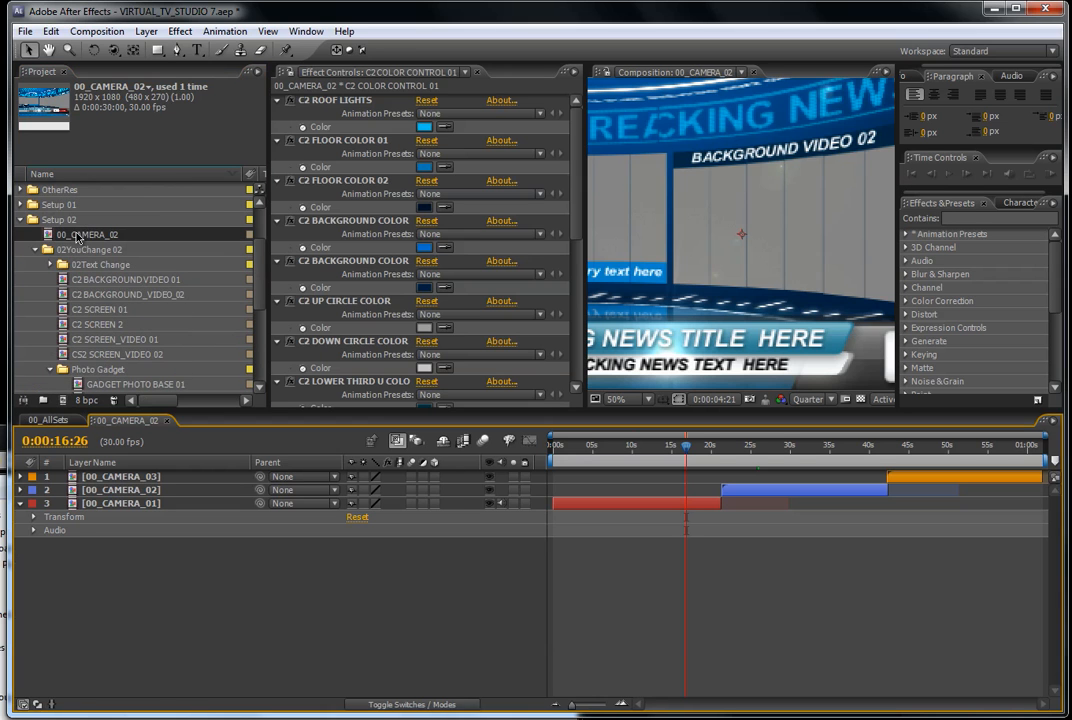
left_click_drag(584, 313, 254, 313)
scroll(465, 287, "down", 1)
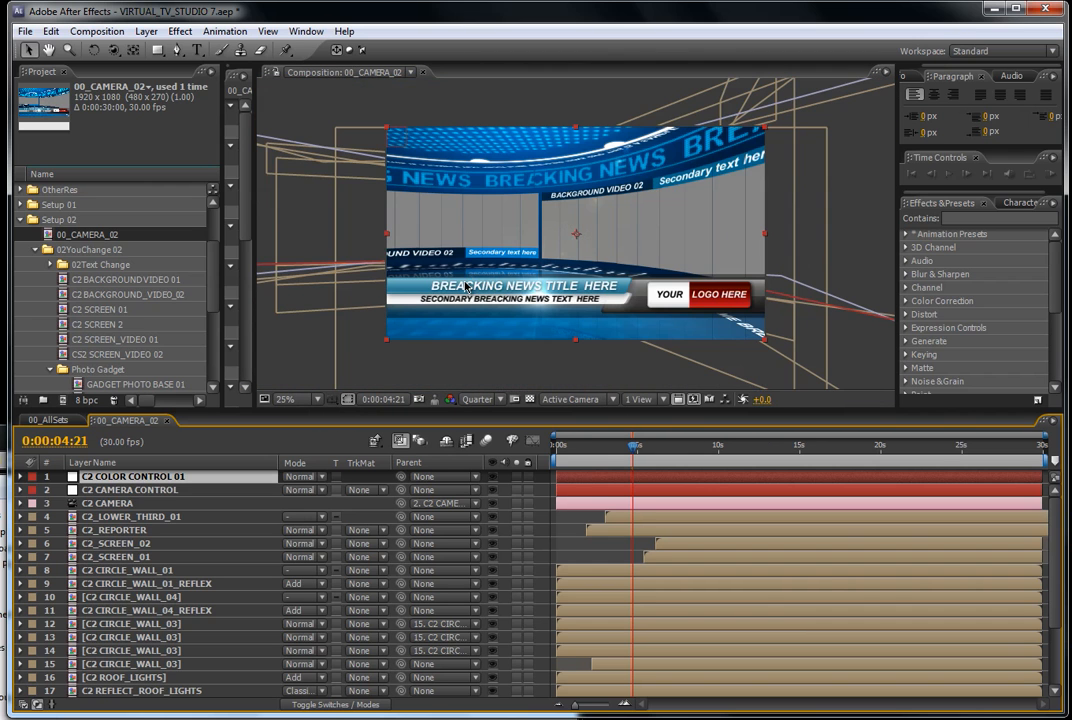
left_click(616, 448)
left_click_drag(616, 448, 712, 452)
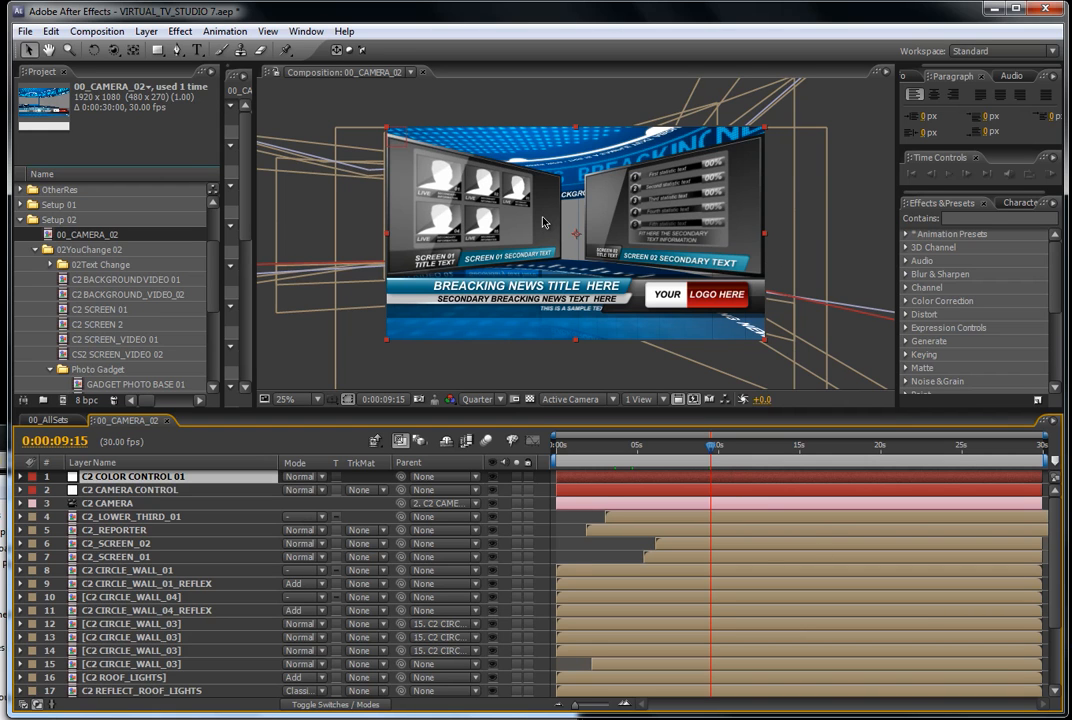
Look through the background video compositions in the 02YouChange 02 folder and open the C2 SCREEN 01 composition.
left_click(213, 268)
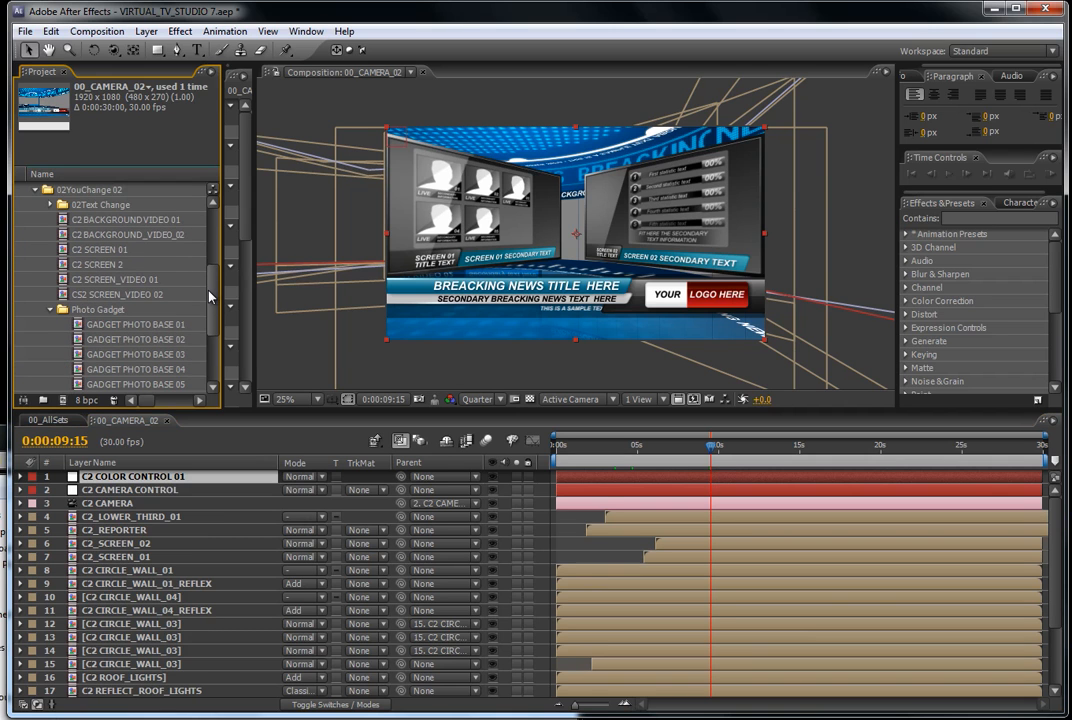
left_click(116, 219)
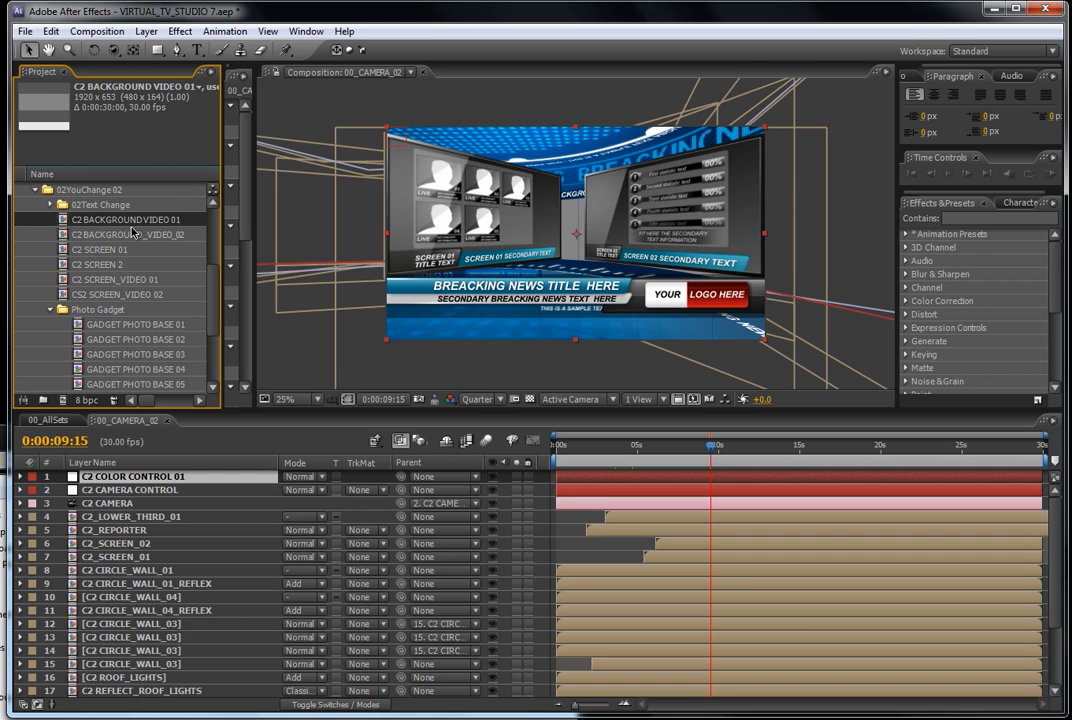
left_click(125, 233)
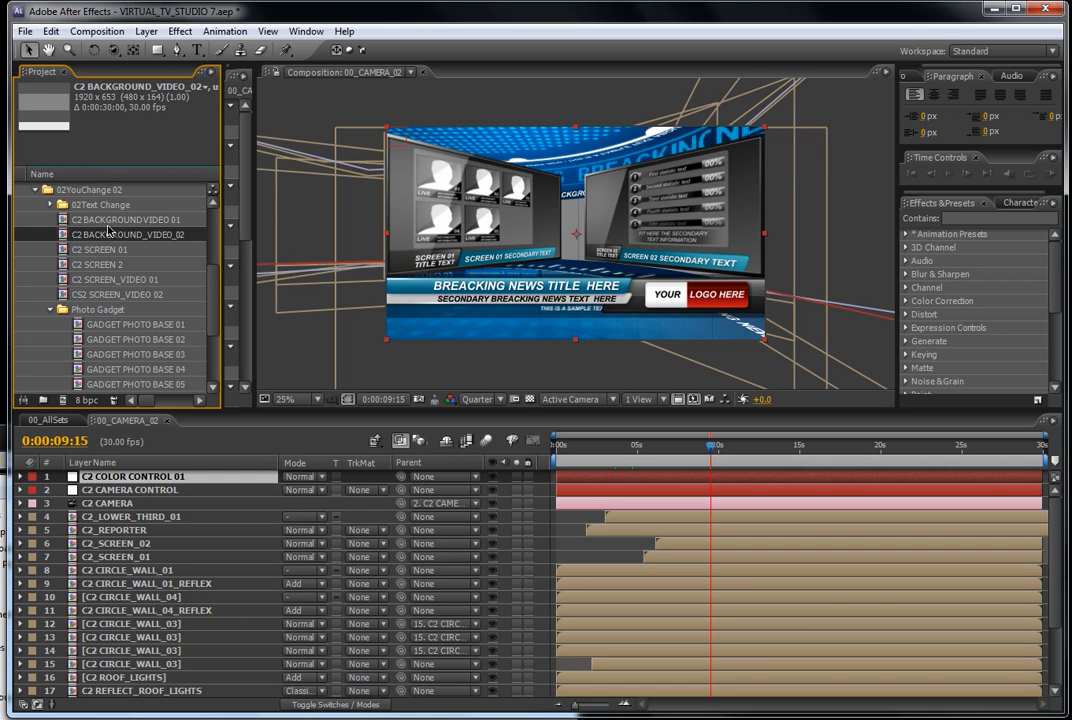
left_click(101, 250)
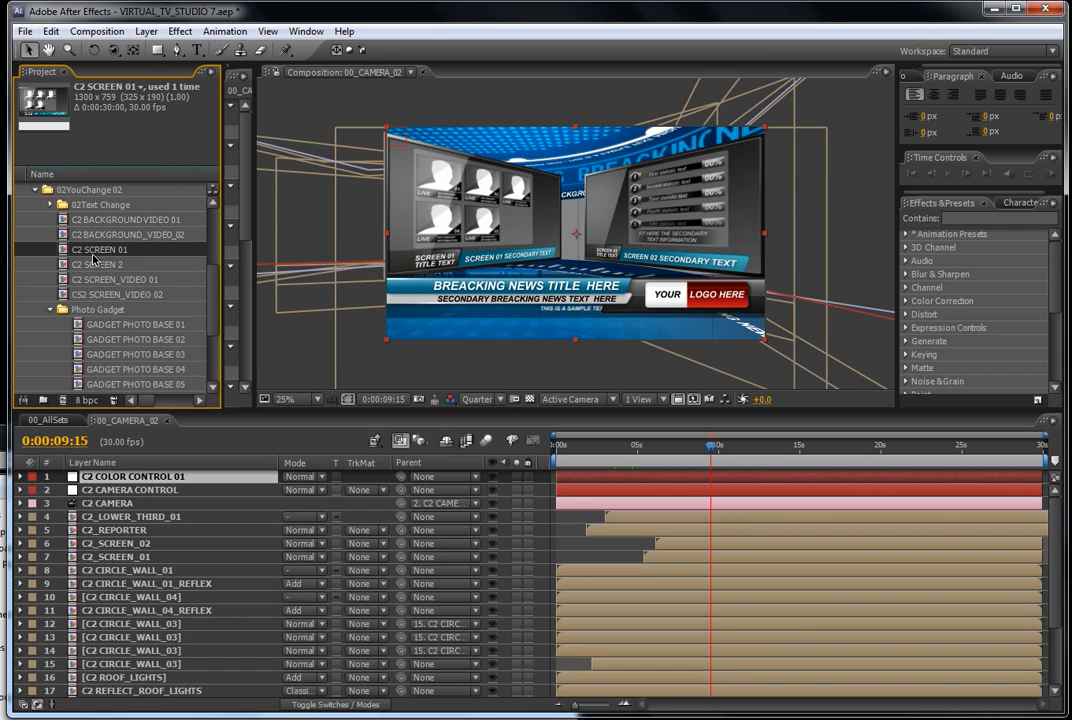
double_click(101, 250)
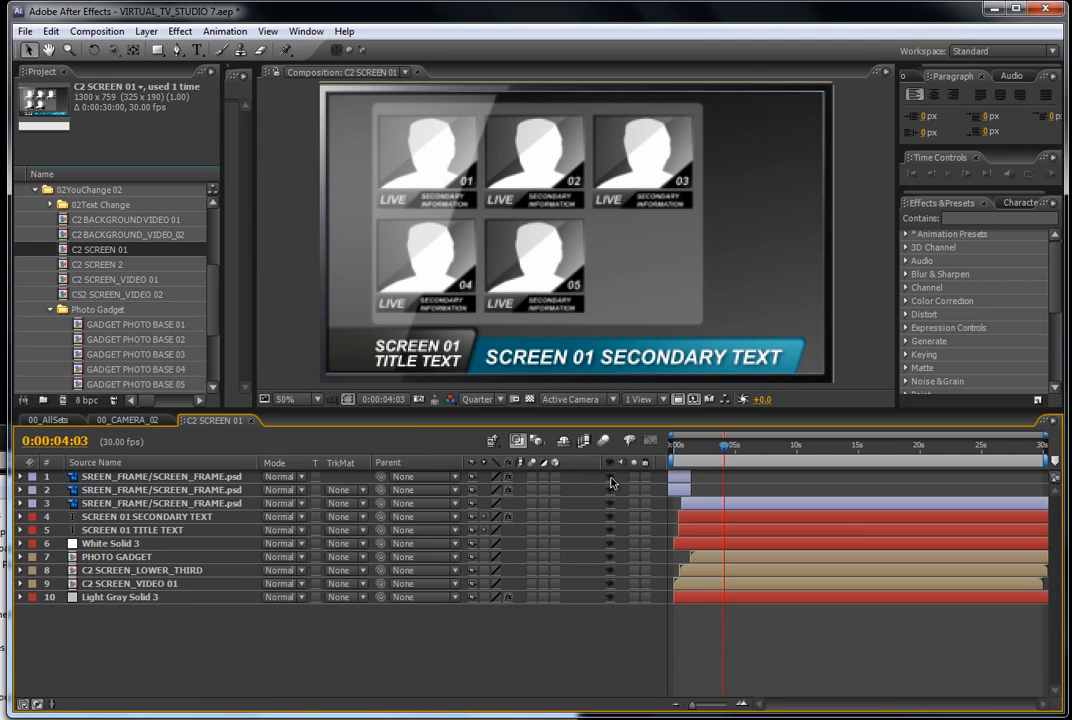
Hide the PHOTO GADGET layer in C2 SCREEN 01, identify the title and secondary text layers, and check the screen in 00_CAMERA_02.
left_click(150, 556)
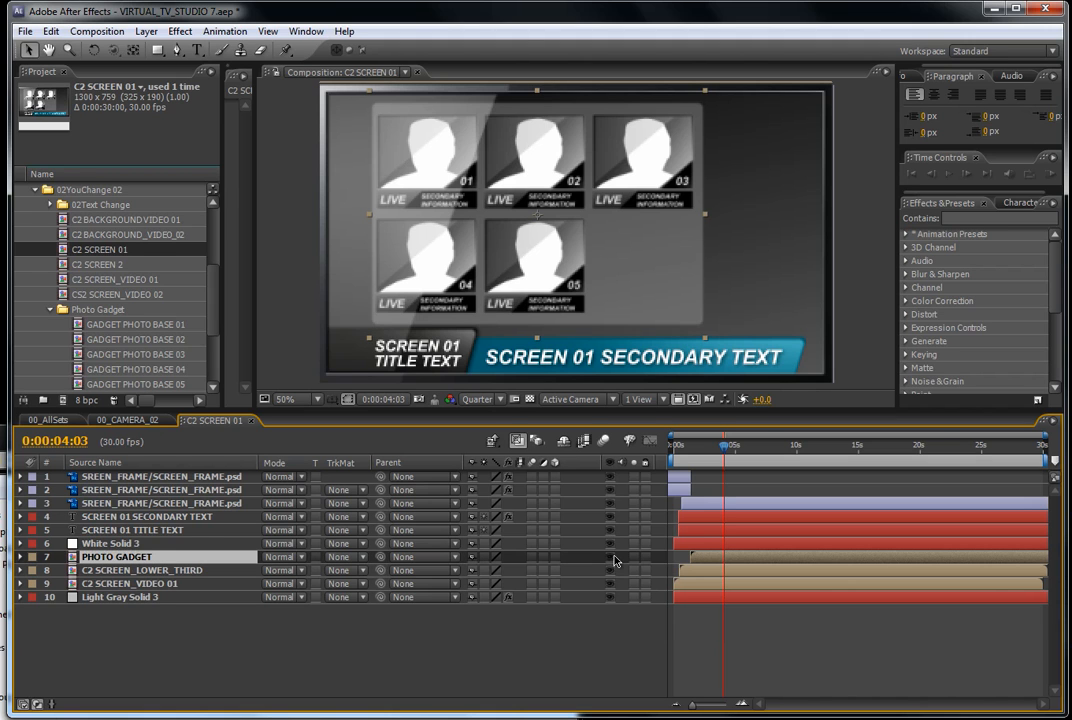
left_click(610, 557)
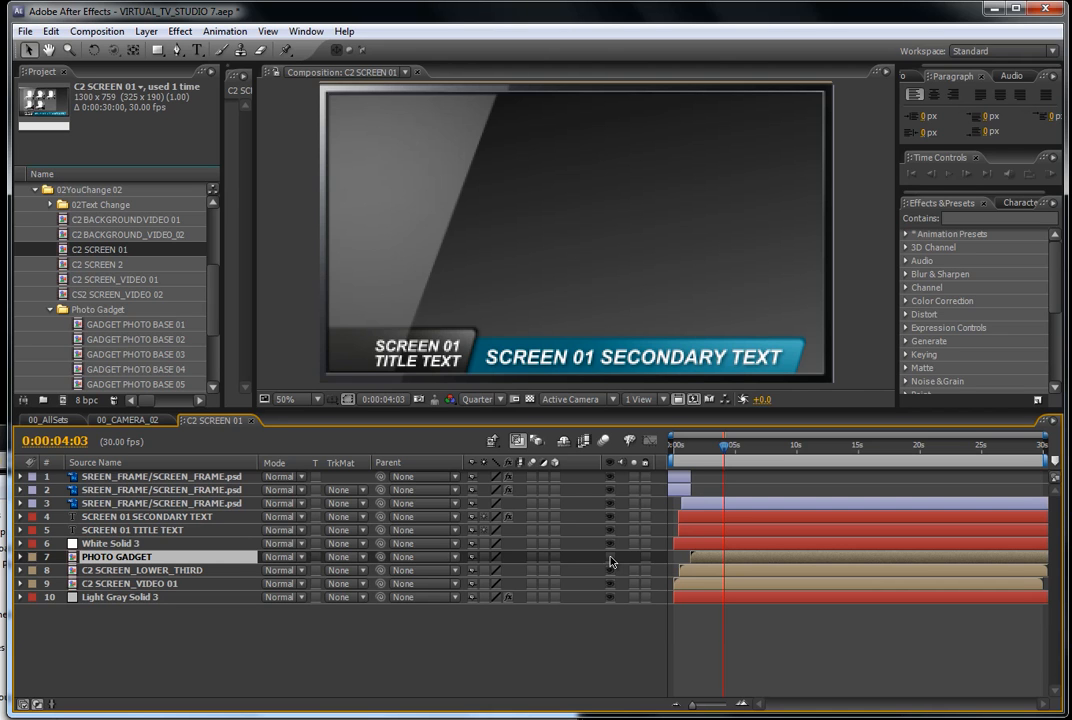
left_click(130, 530)
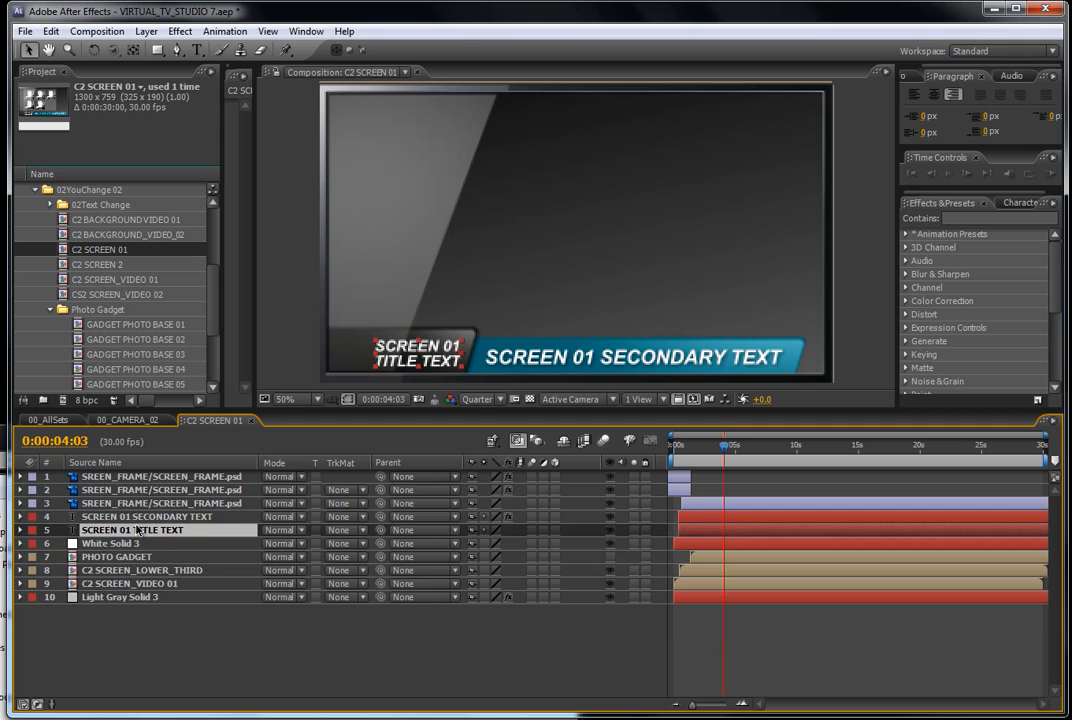
left_click(138, 518)
left_click(140, 531)
left_click(127, 420)
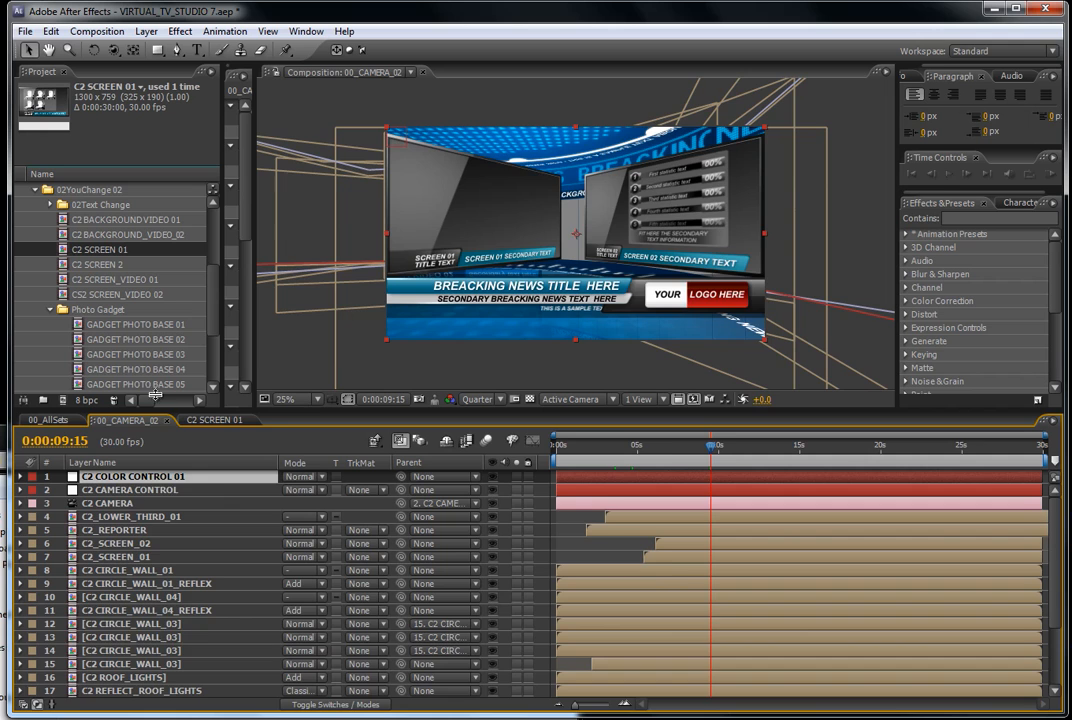
left_click(211, 421)
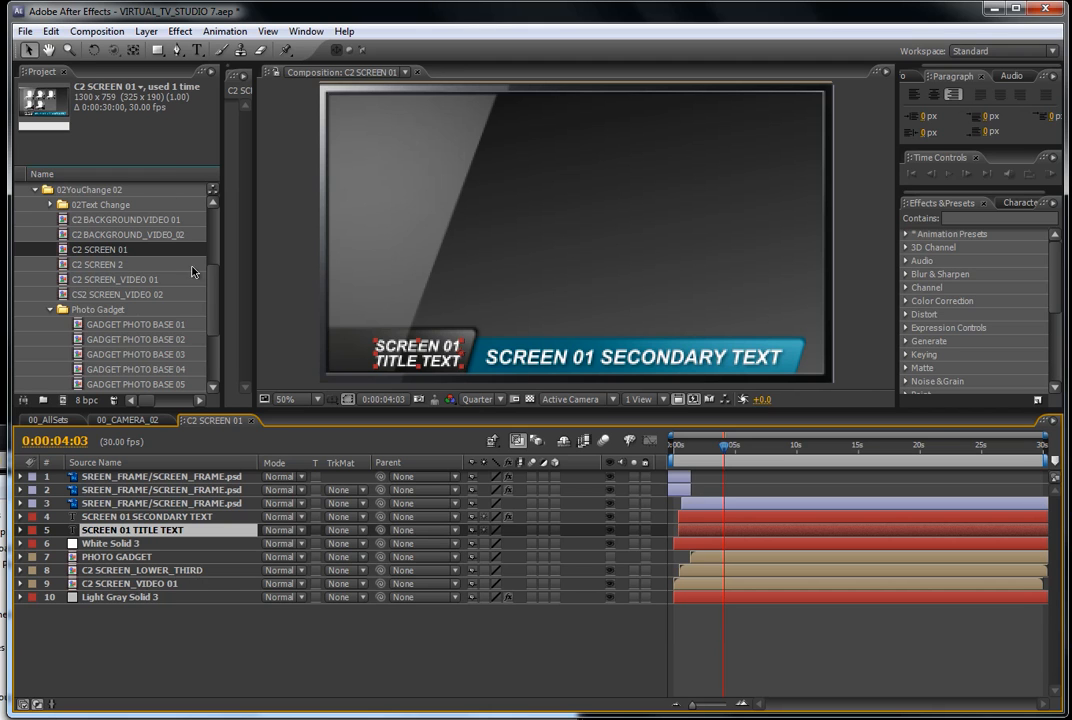
Open the C2 SCREEN_VIDEO 01 composition, add the Christmas2HDh265.mov footage to it, and view it at 25%.
left_click(136, 287)
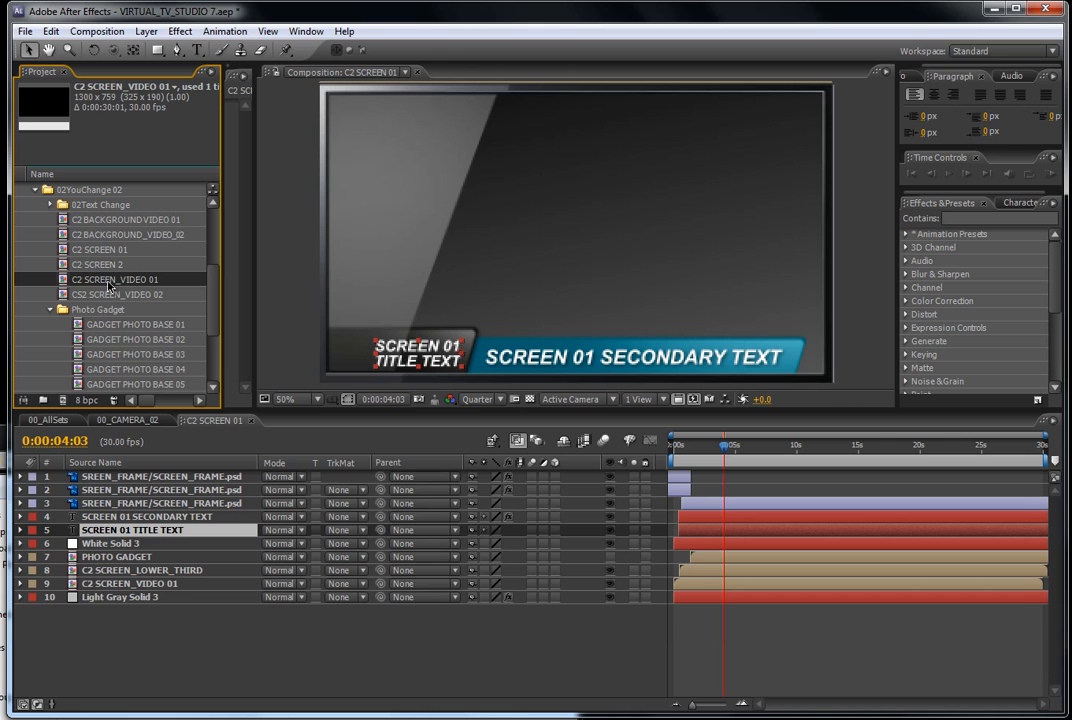
double_click(136, 287)
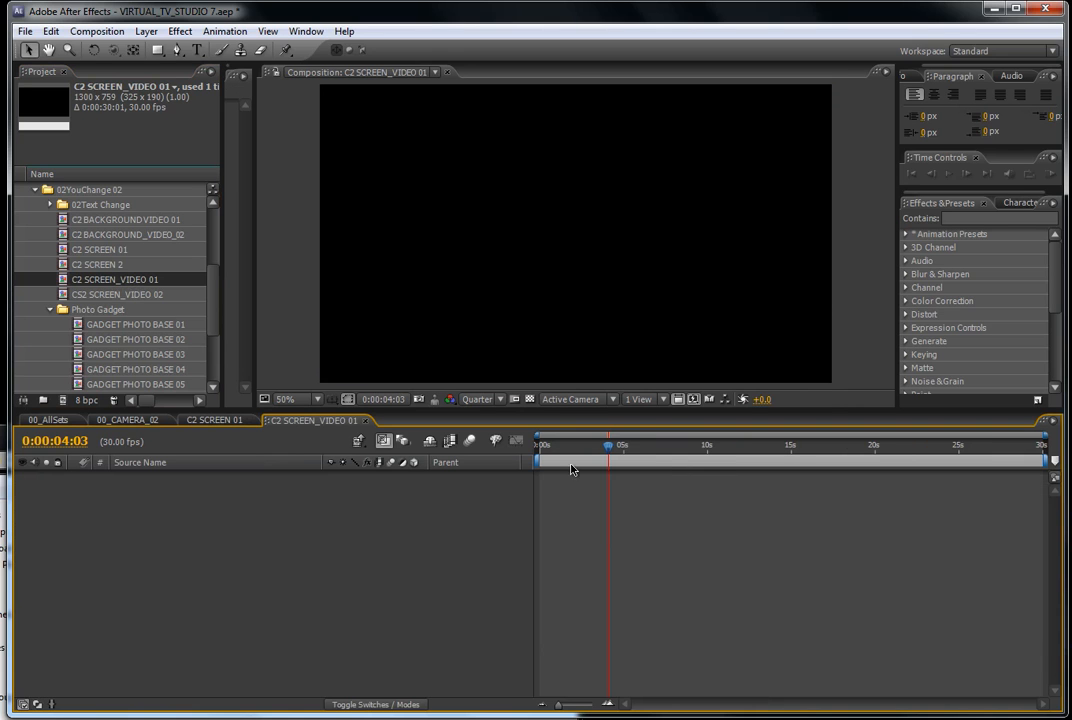
left_click_drag(211, 299, 213, 230)
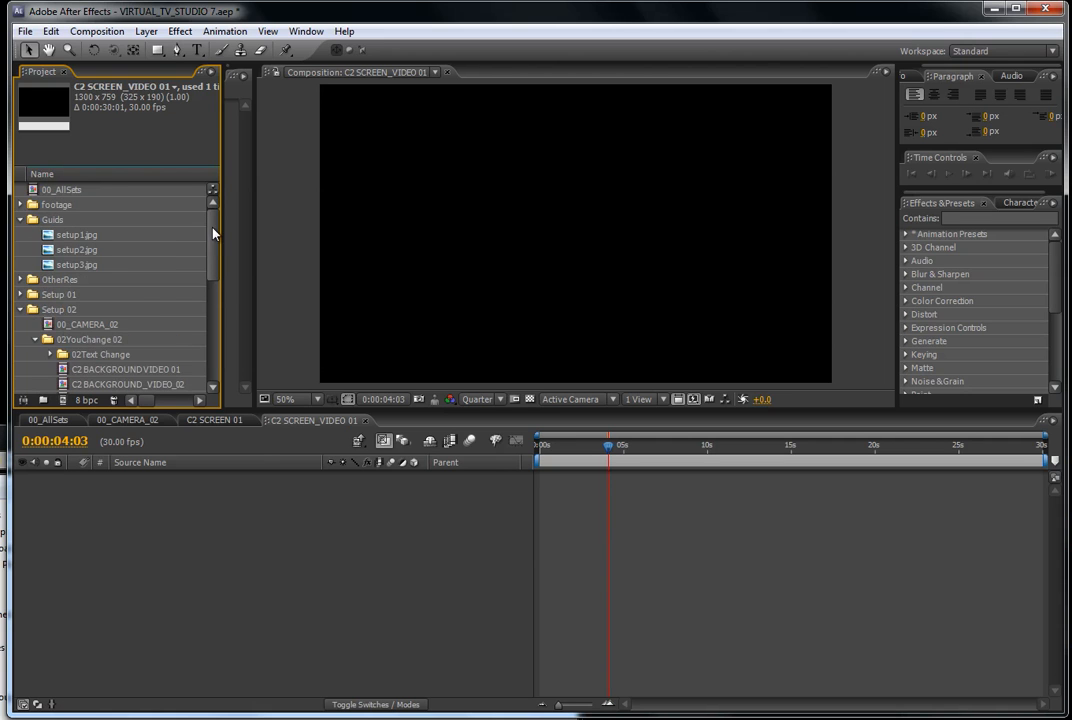
left_click(18, 205)
left_click_drag(80, 219, 160, 562)
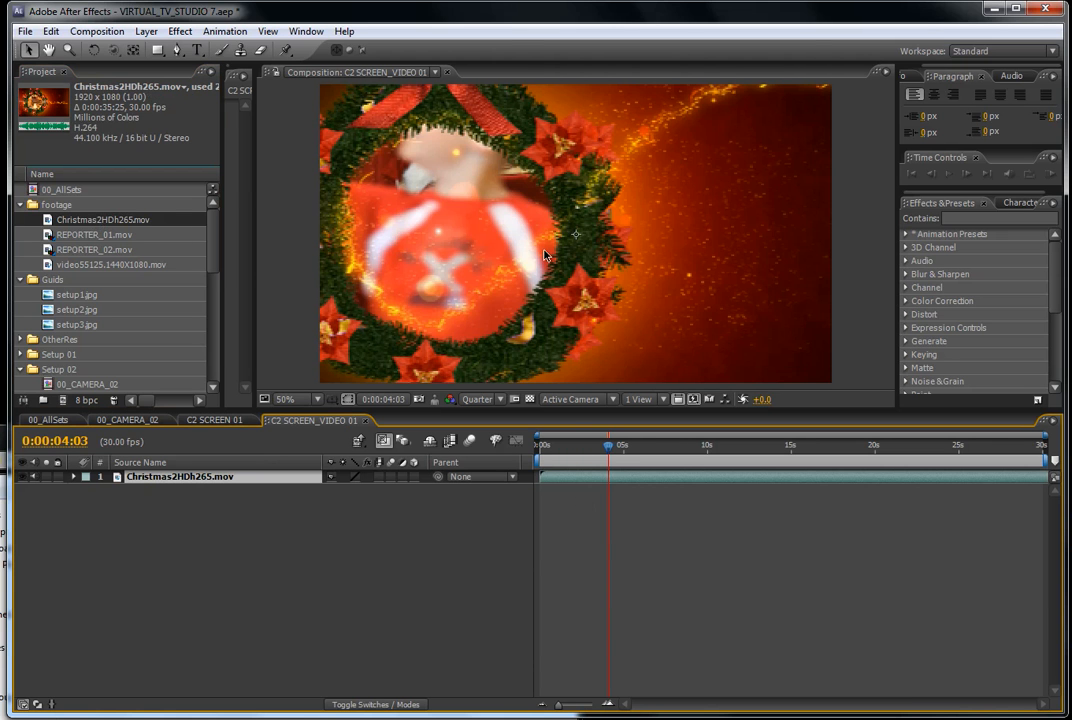
key("comma")
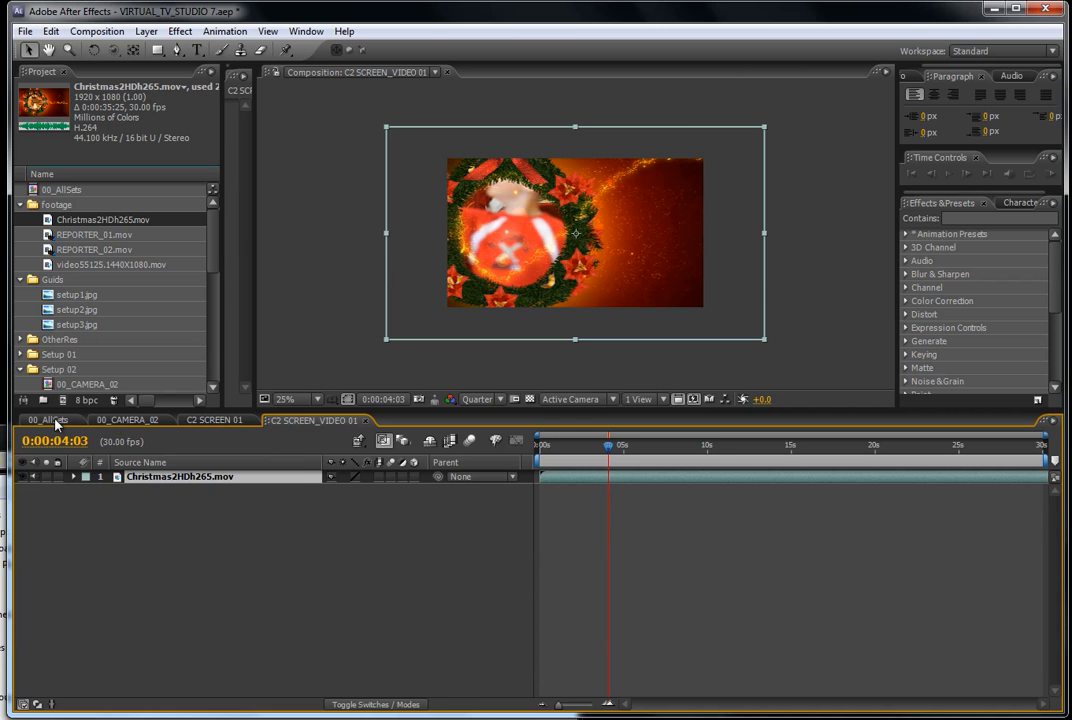
Preview the 00_CAMERA_02 composition at 0:00:10:19 to check the footage on screen 01.
left_click(117, 421)
left_click_drag(620, 450, 662, 451)
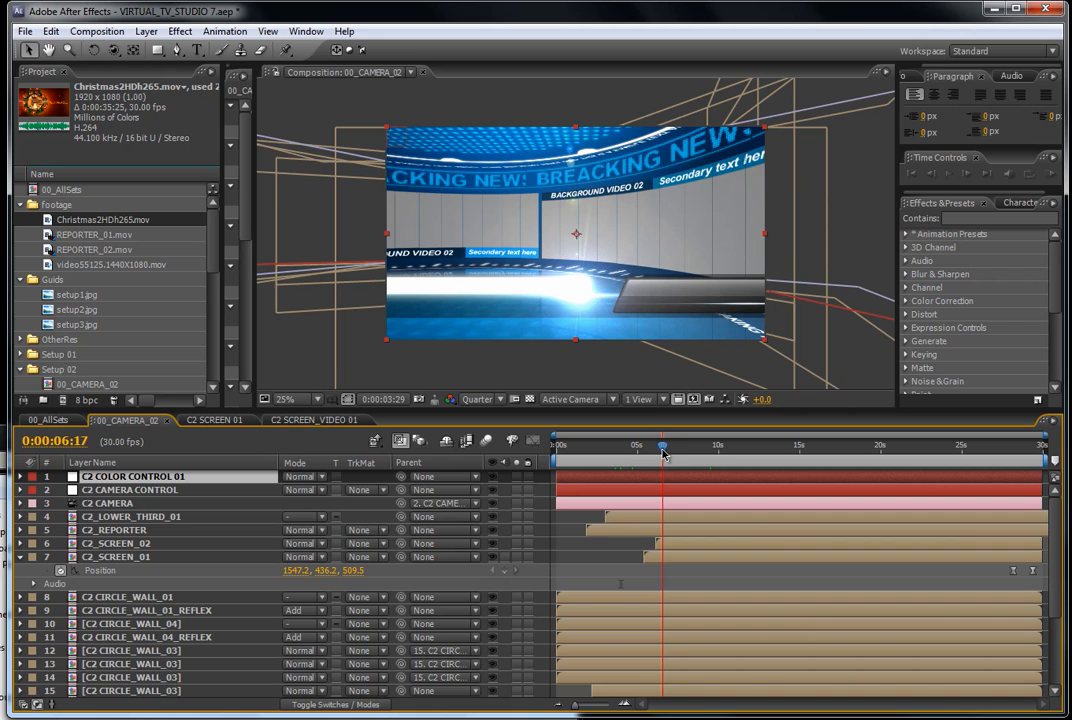
left_click(729, 452)
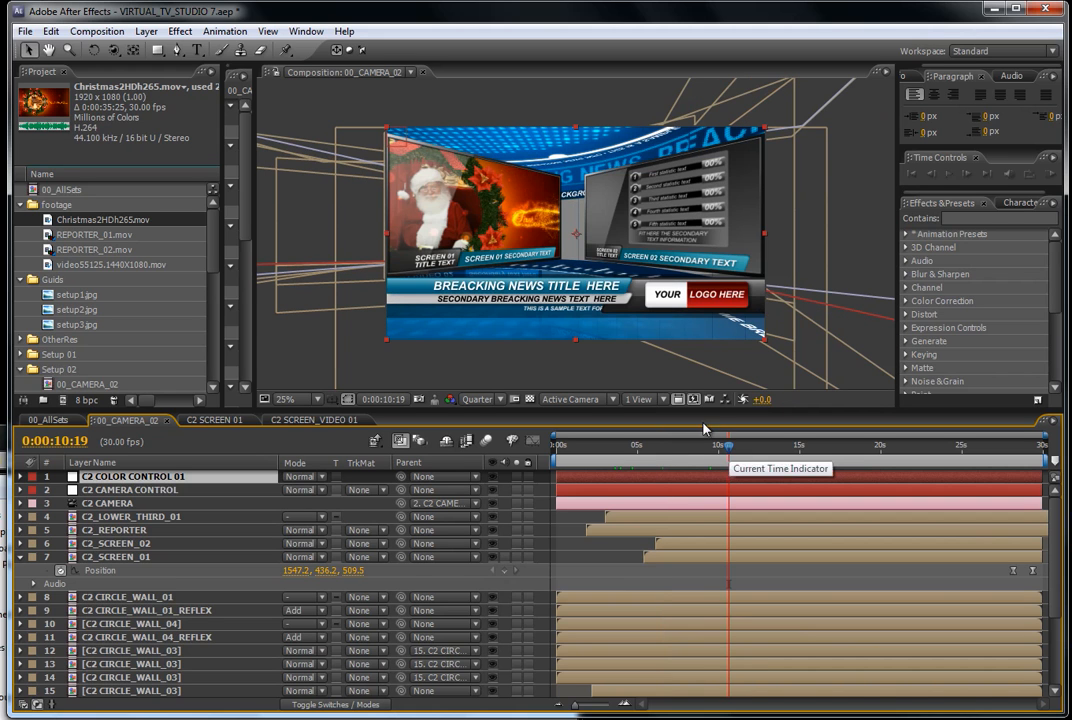
Reopen the C2 SCREEN 01 composition from Setup 02 and make its PHOTO GADGET layer visible.
scroll(178, 225, "down", 5)
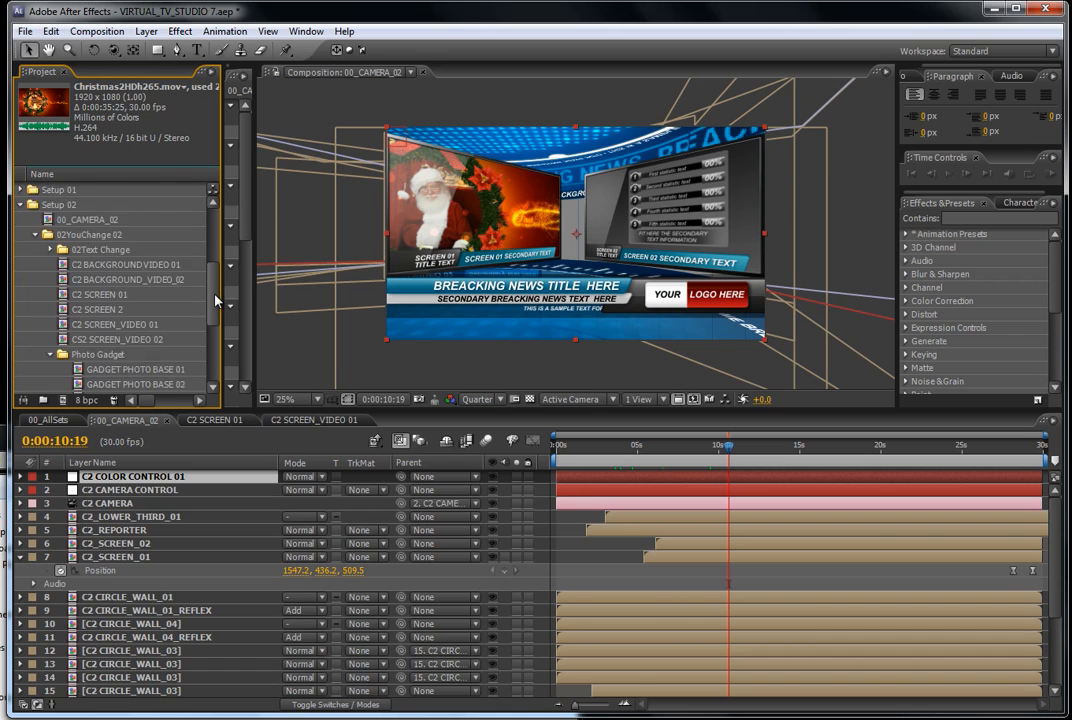
scroll(218, 326, "down", 1)
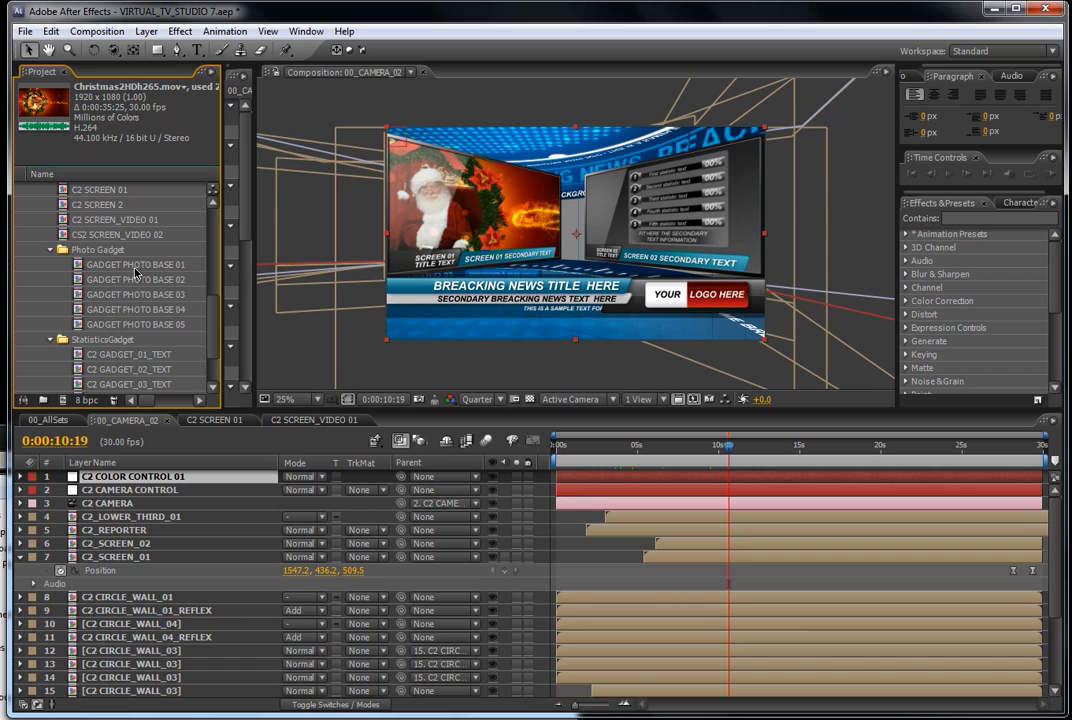
scroll(218, 330, "down", 1)
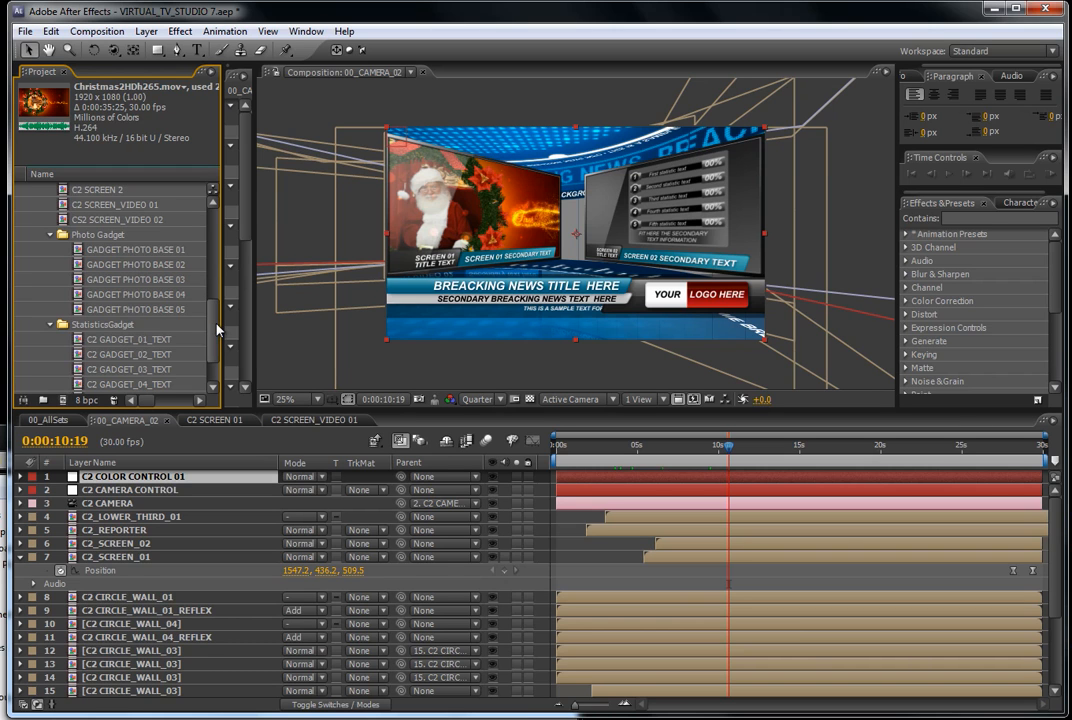
scroll(180, 279, "up", 3)
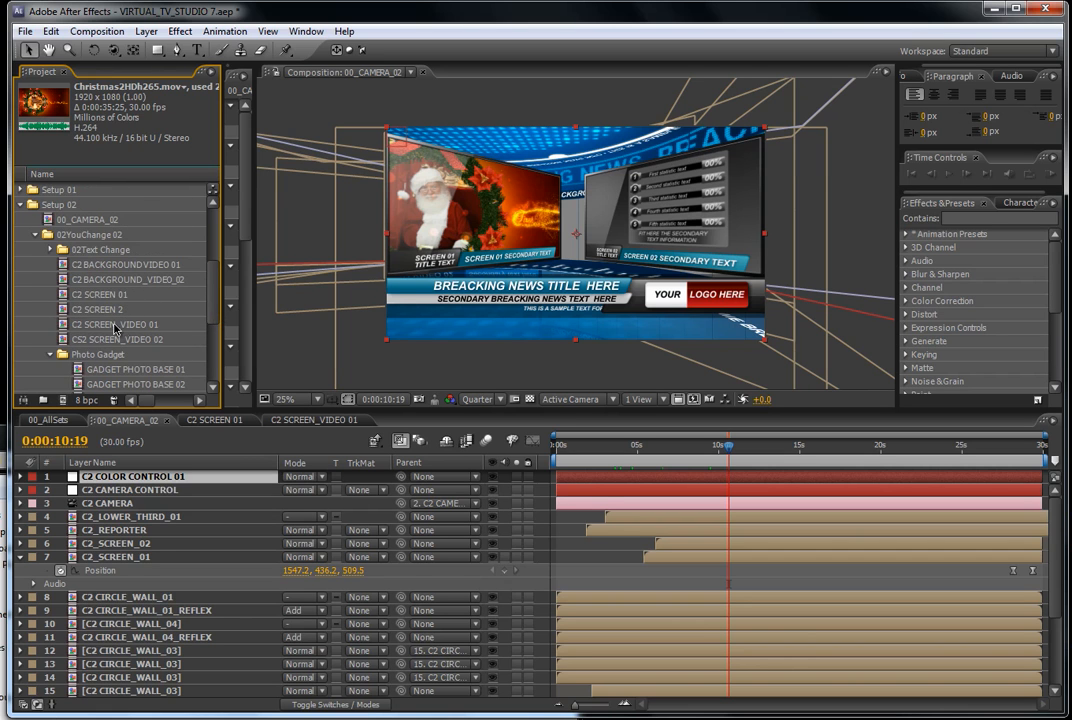
left_click(101, 297)
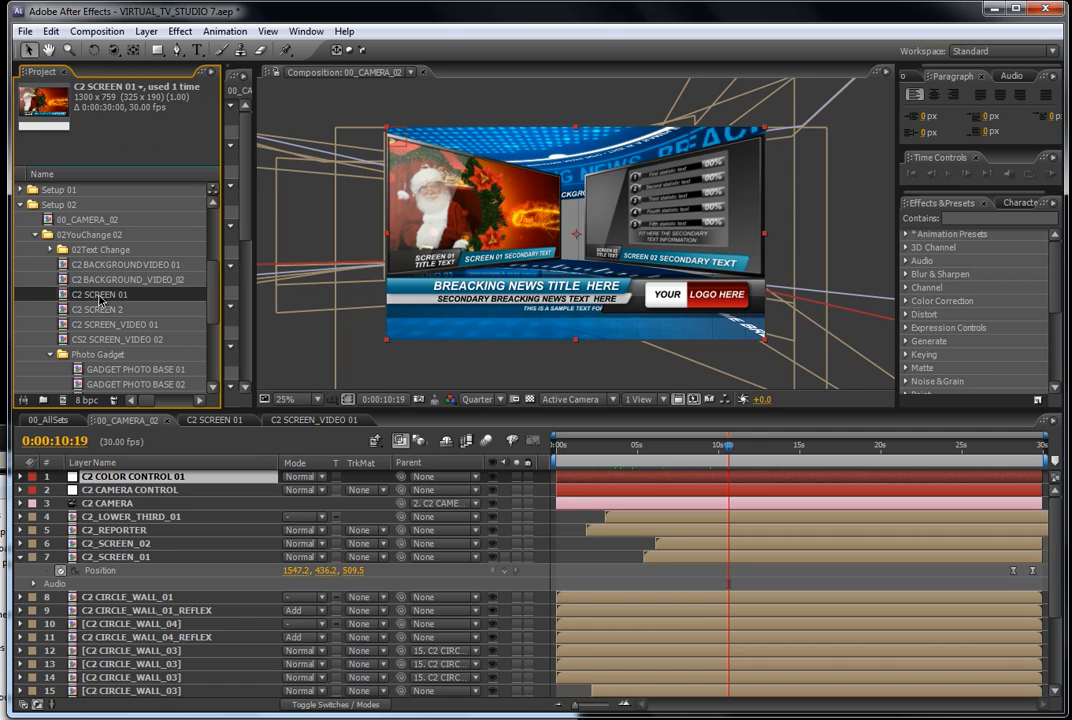
double_click(90, 297)
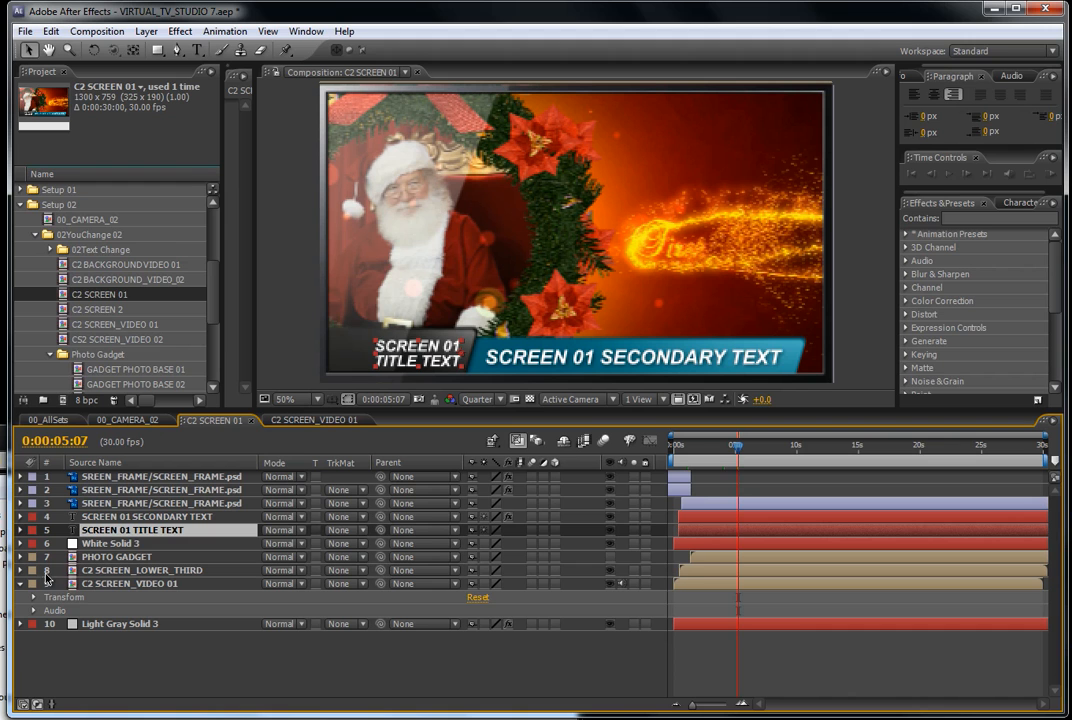
left_click(148, 557)
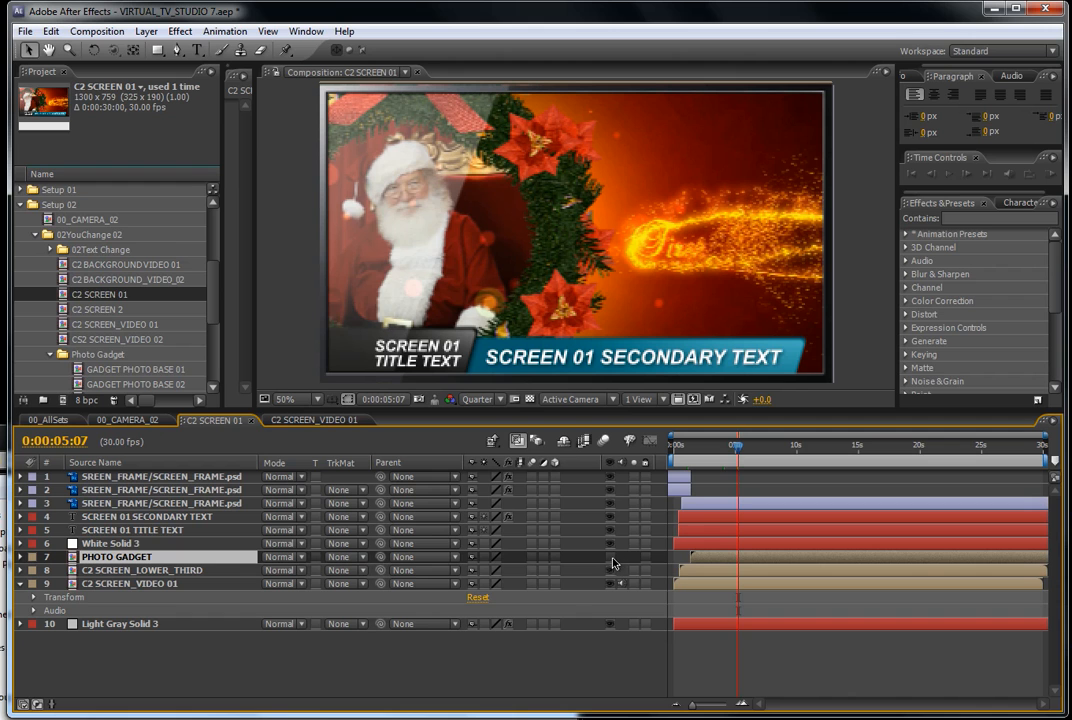
left_click(611, 558)
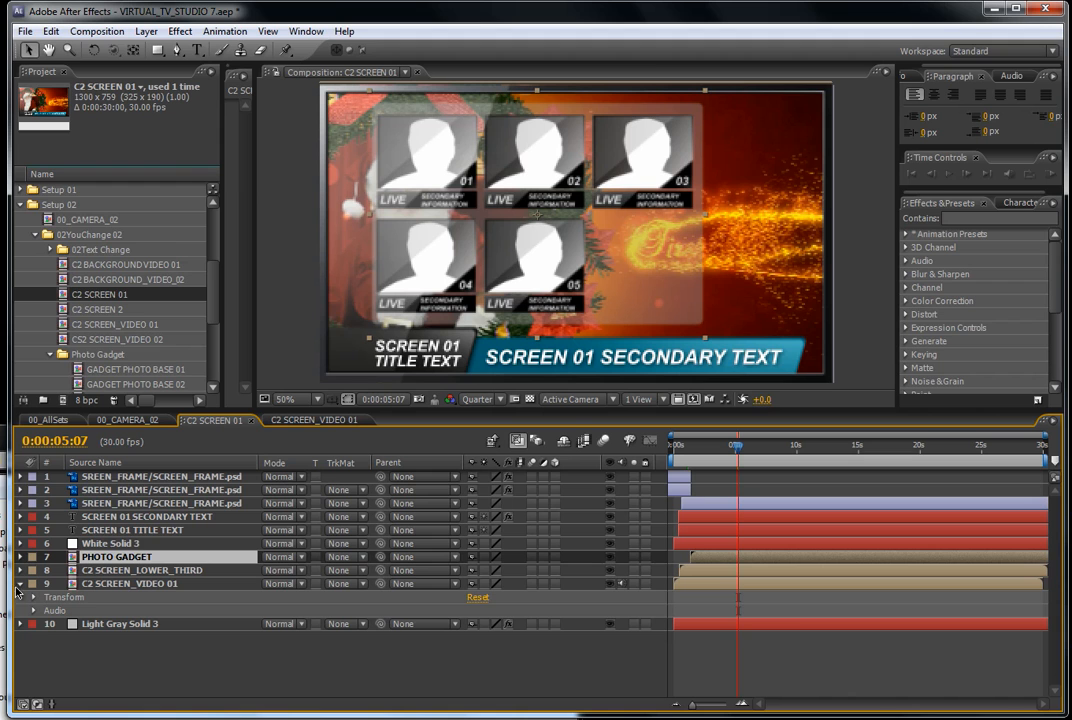
Hide the C2 SCREEN_VIDEO 01 layer in C2 SCREEN 01 and select the C2 SCREEN_LOWER_THIRD layer.
left_click(100, 586)
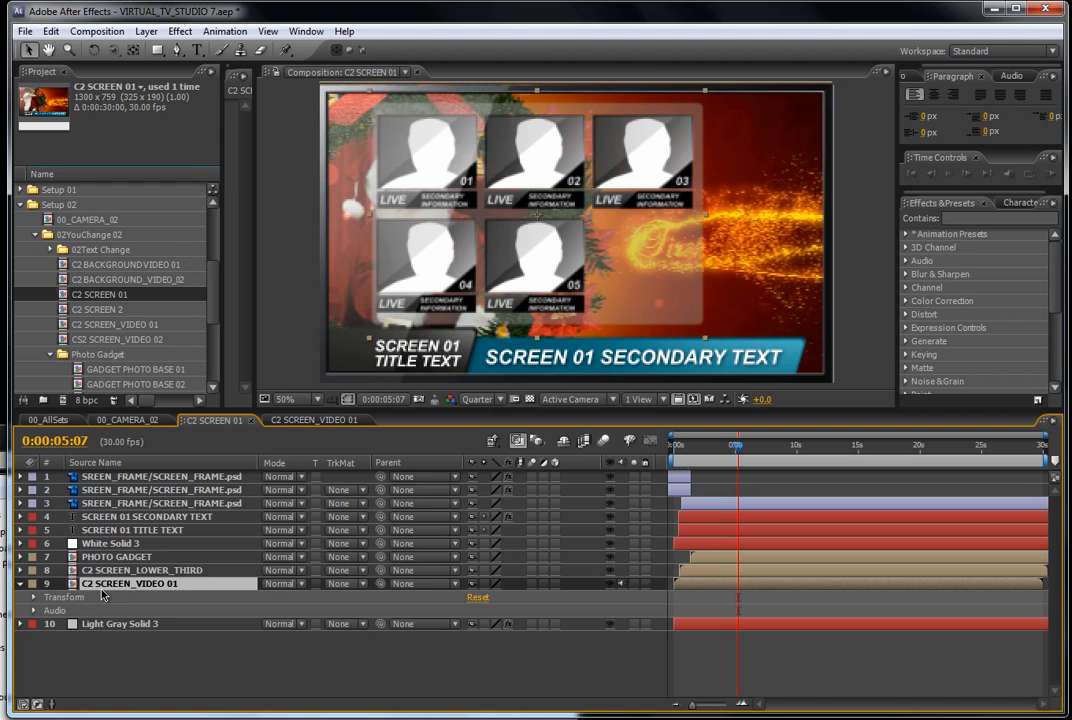
left_click(612, 584)
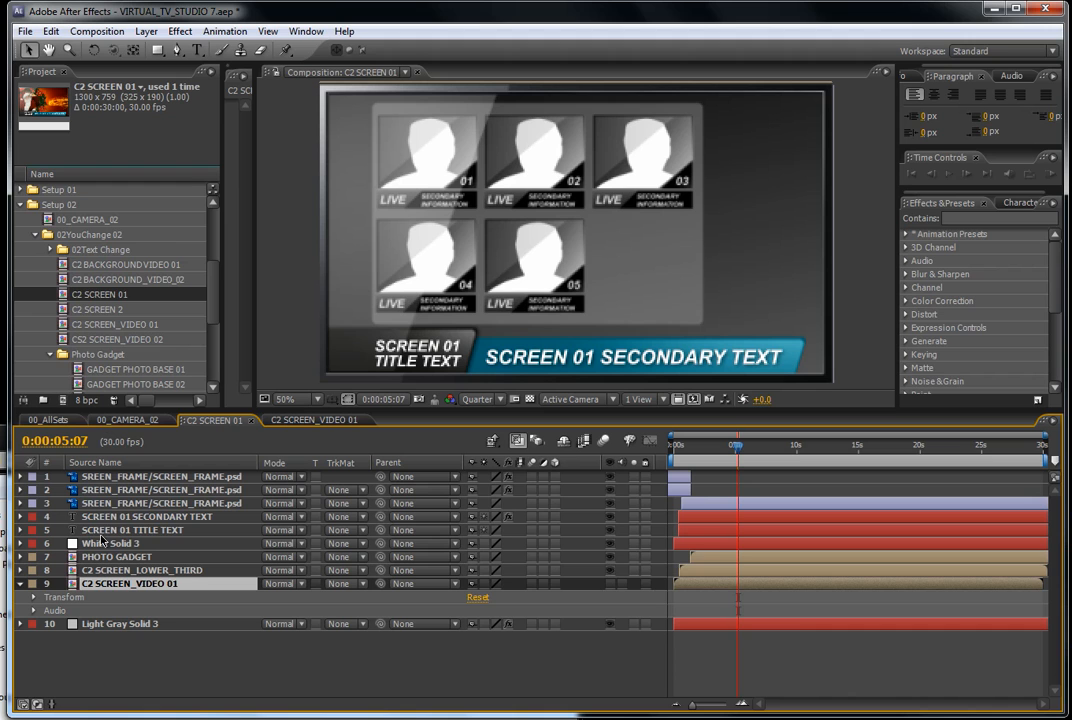
left_click(118, 570)
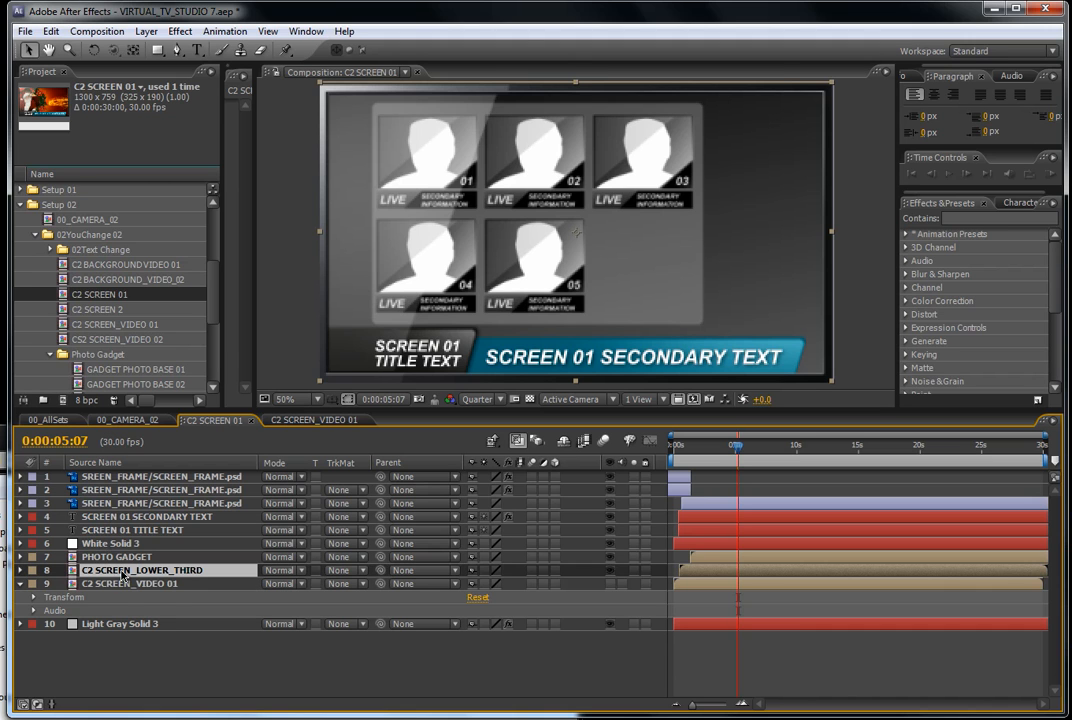
Open the GADGET PHOTO BASE 01 composition from the Photo Gadget folder.
scroll(178, 240, "down", 3)
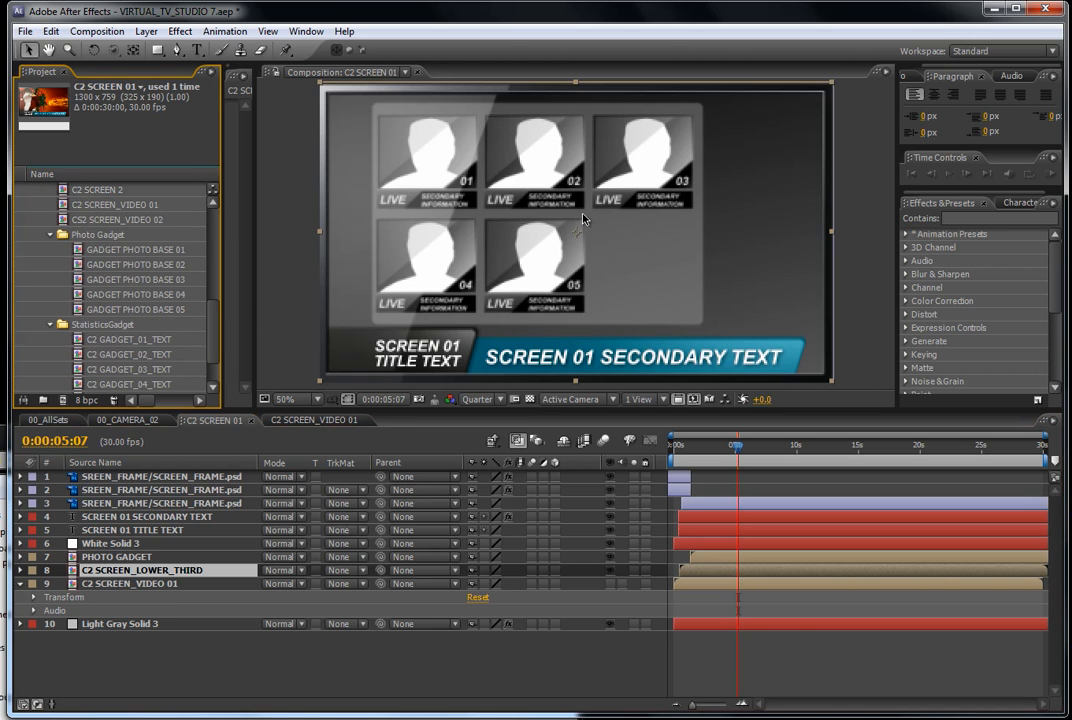
scroll(160, 285, "down", 1)
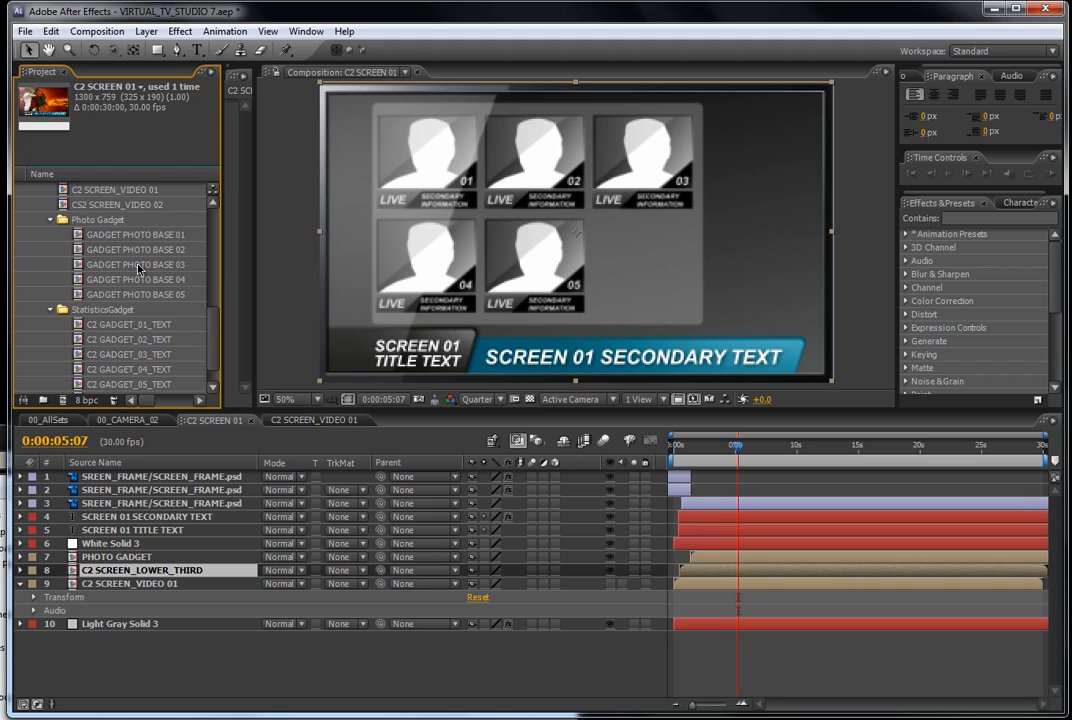
left_click(119, 235)
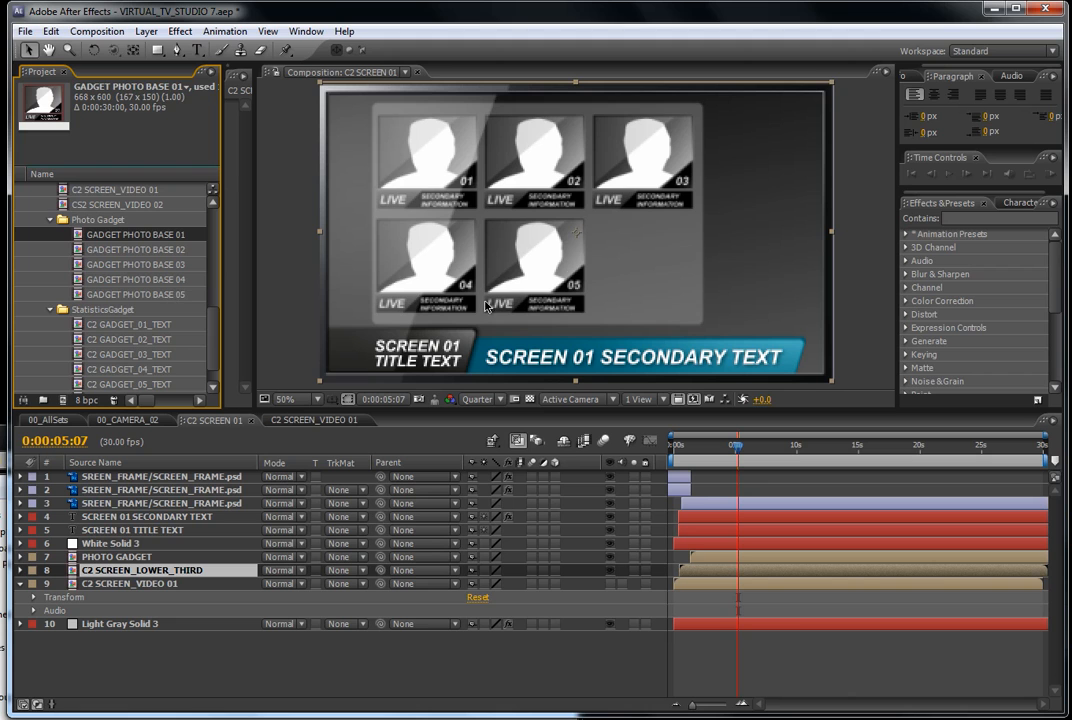
double_click(118, 238)
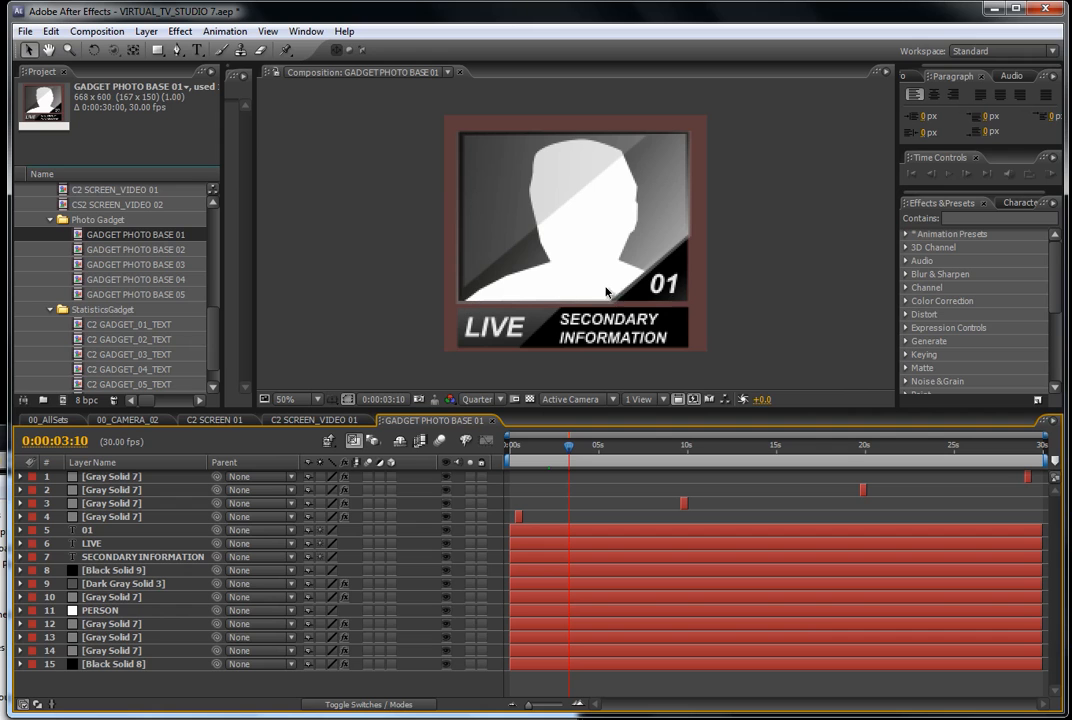
Hide the PERSON layer in the GADGET PHOTO BASE 01 composition.
left_click(108, 611)
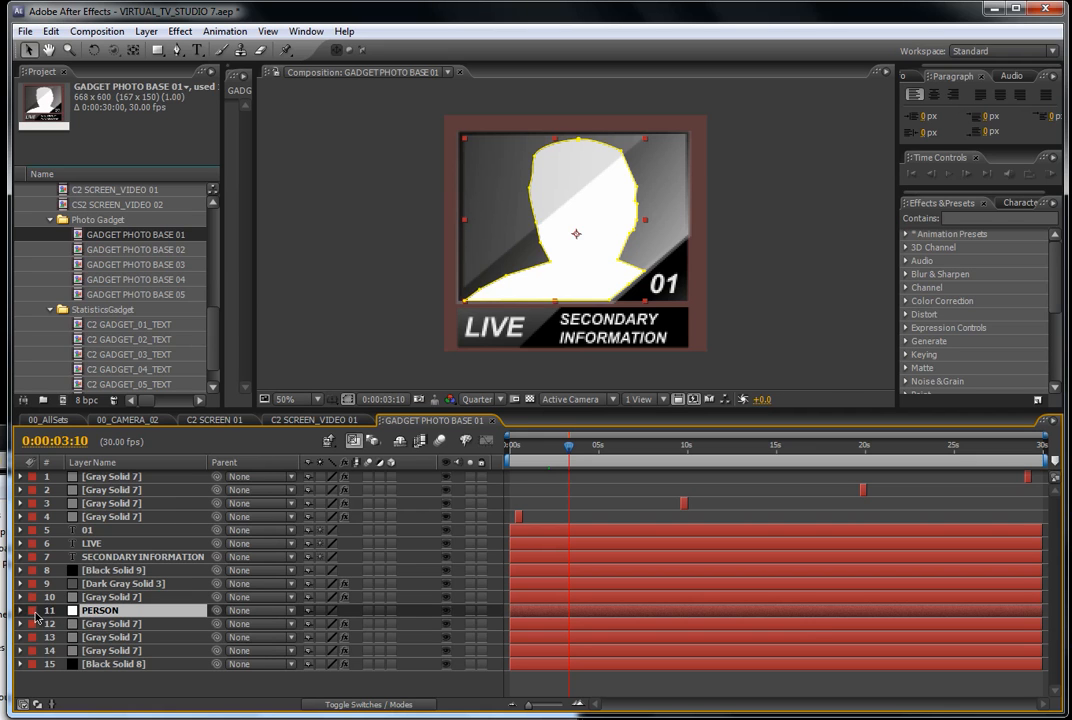
left_click(445, 612)
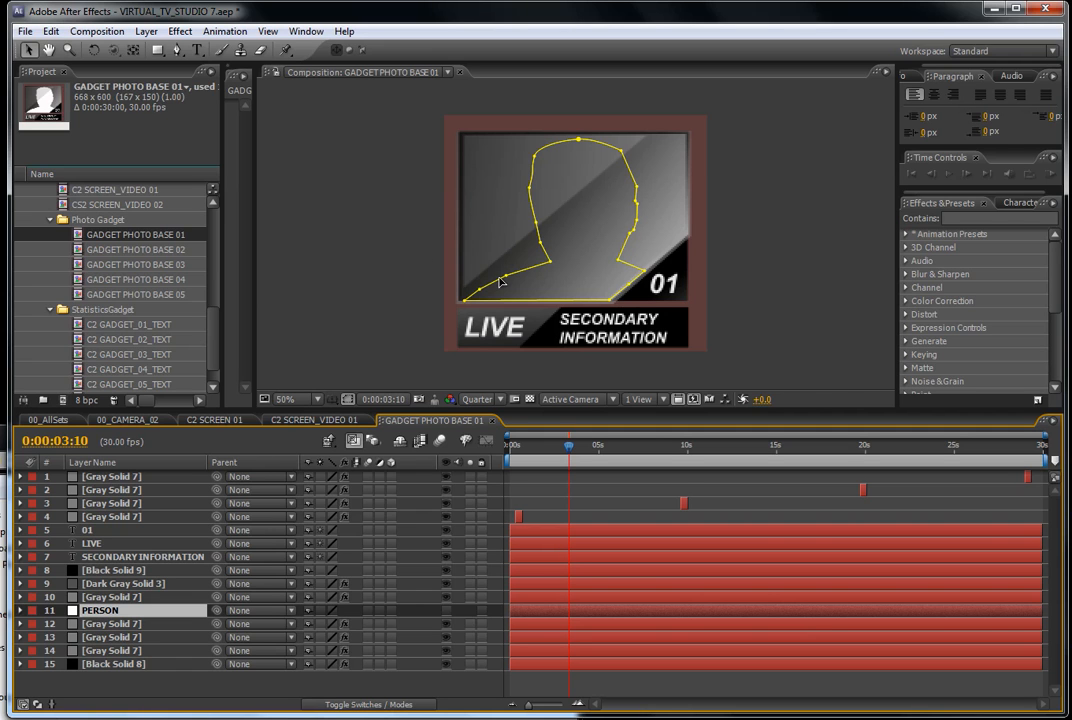
left_click(177, 50)
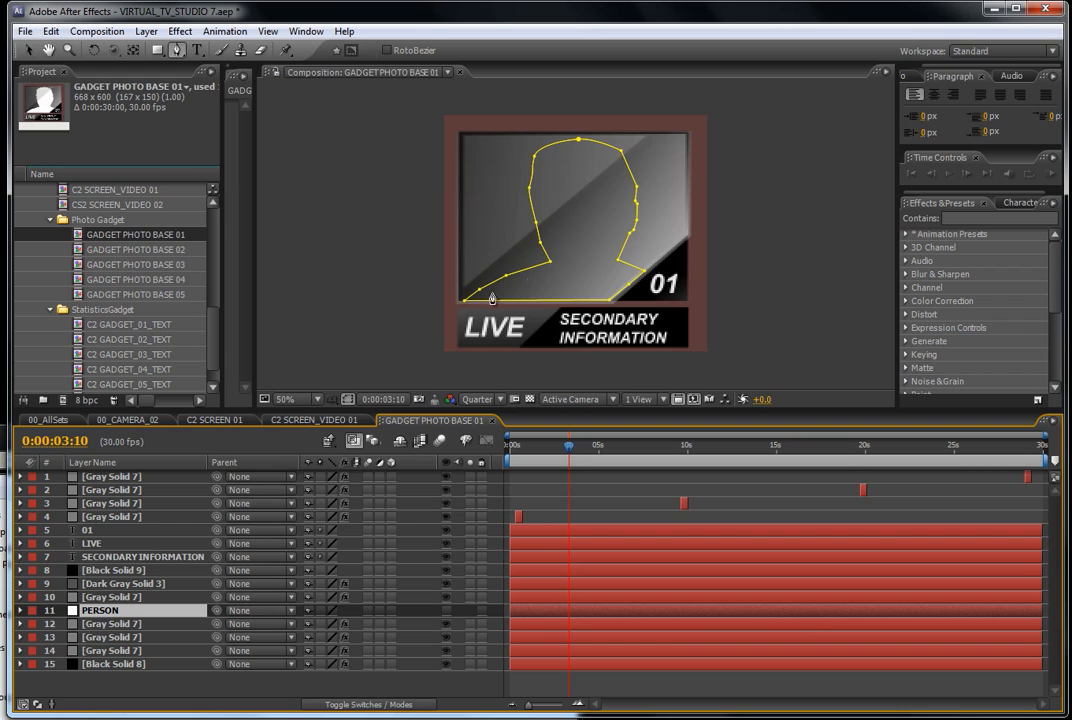
left_click(29, 49)
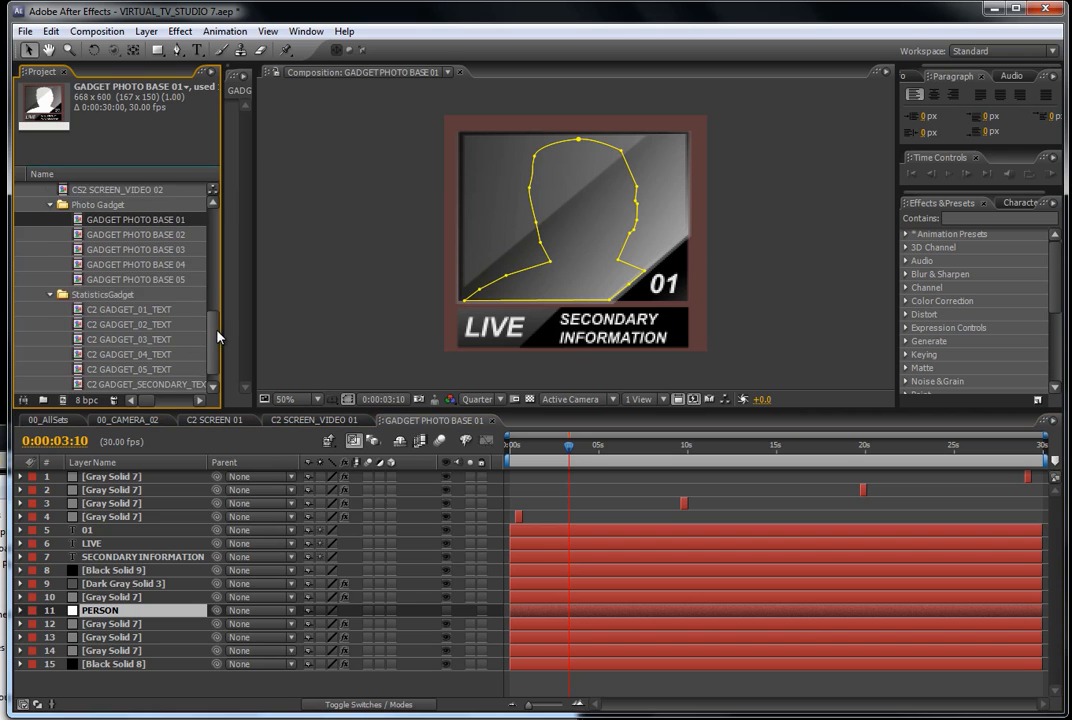
Look through the StatisticsGadget folder of Setup 02 and select the C2 GADGET_01_TEXT composition.
scroll(216, 335, "down", 1)
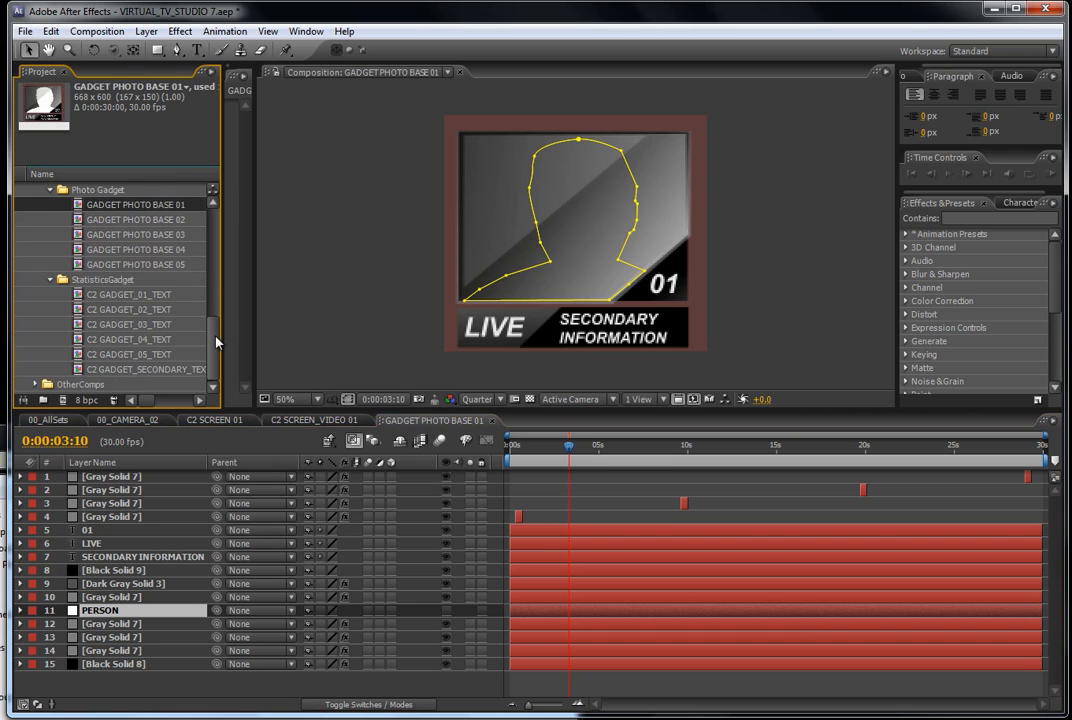
left_click(128, 296)
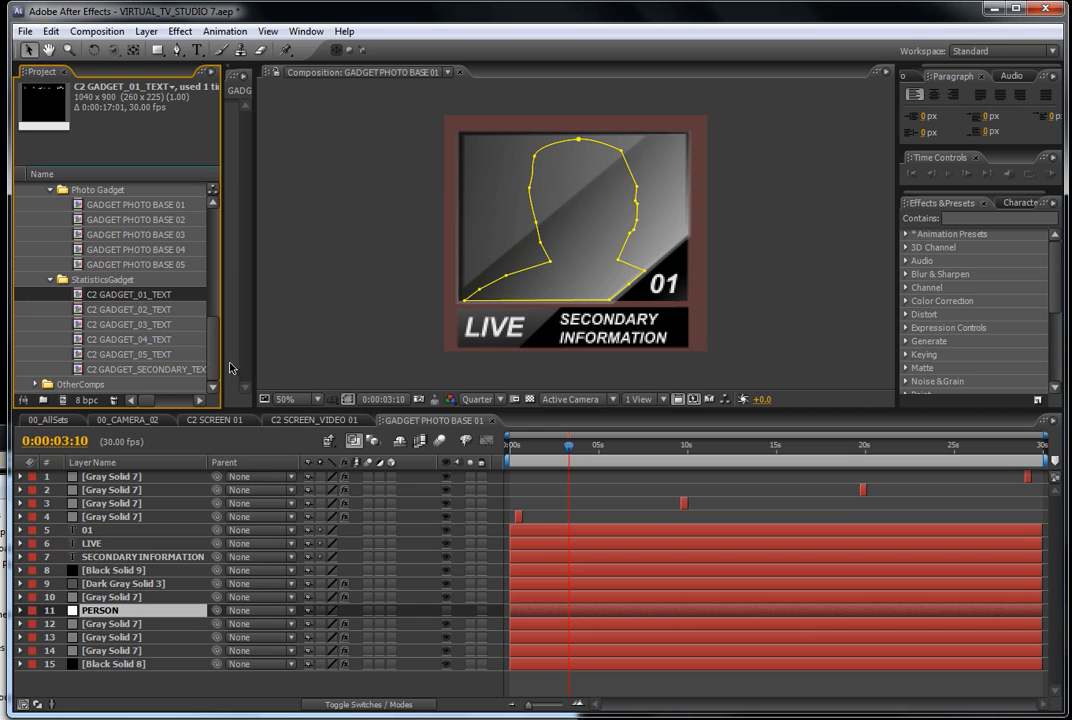
scroll(211, 358, "up", 3)
scroll(214, 358, "down", 3)
scroll(217, 369, "up", 2)
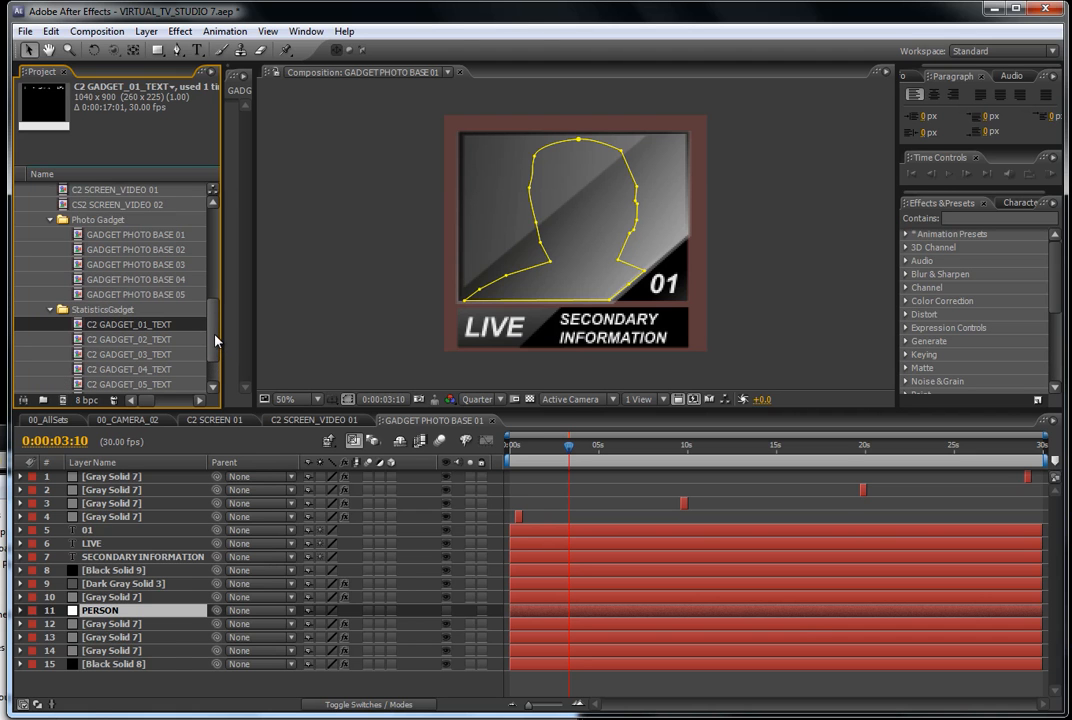
Return to the 00_CAMERA_02 composition and show the C2 COLOR CONTROL 01 layer's effects with more room for them.
left_click(109, 421)
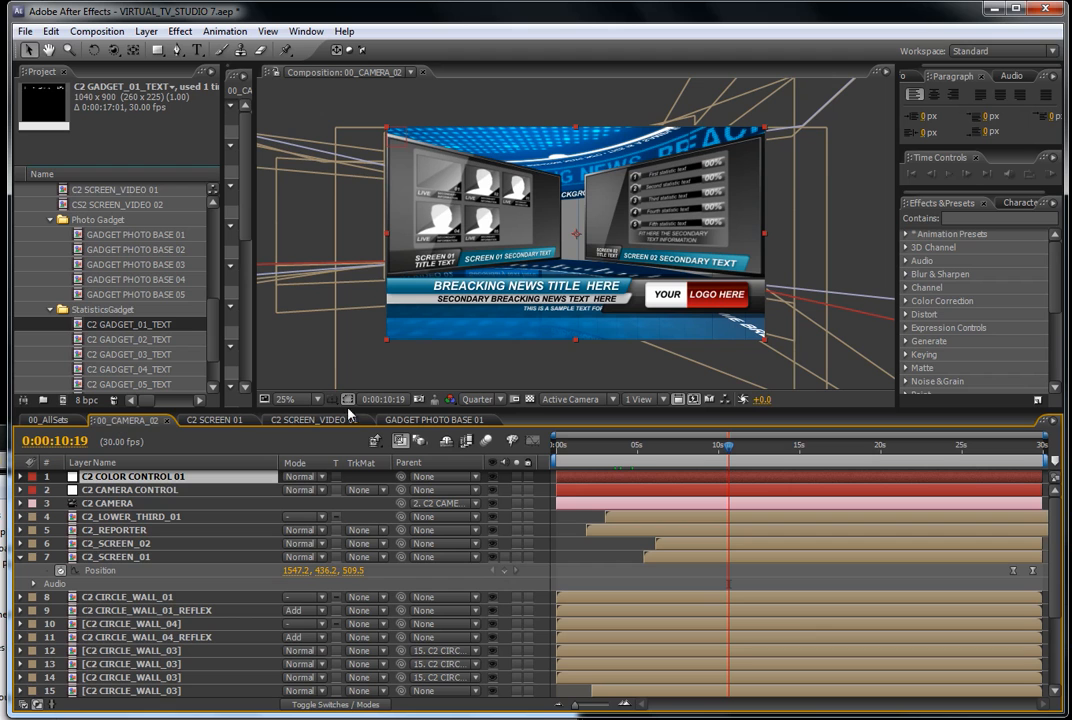
left_click_drag(256, 176, 561, 179)
left_click(145, 489)
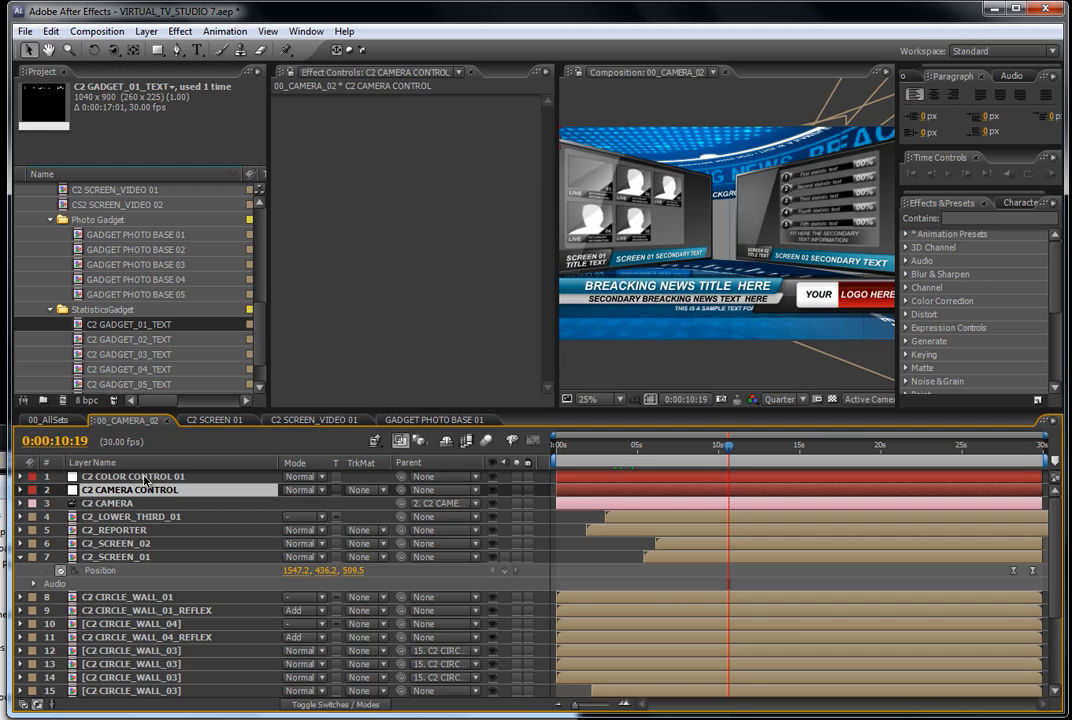
left_click(145, 478)
left_click(550, 177)
left_click_drag(550, 177, 548, 157)
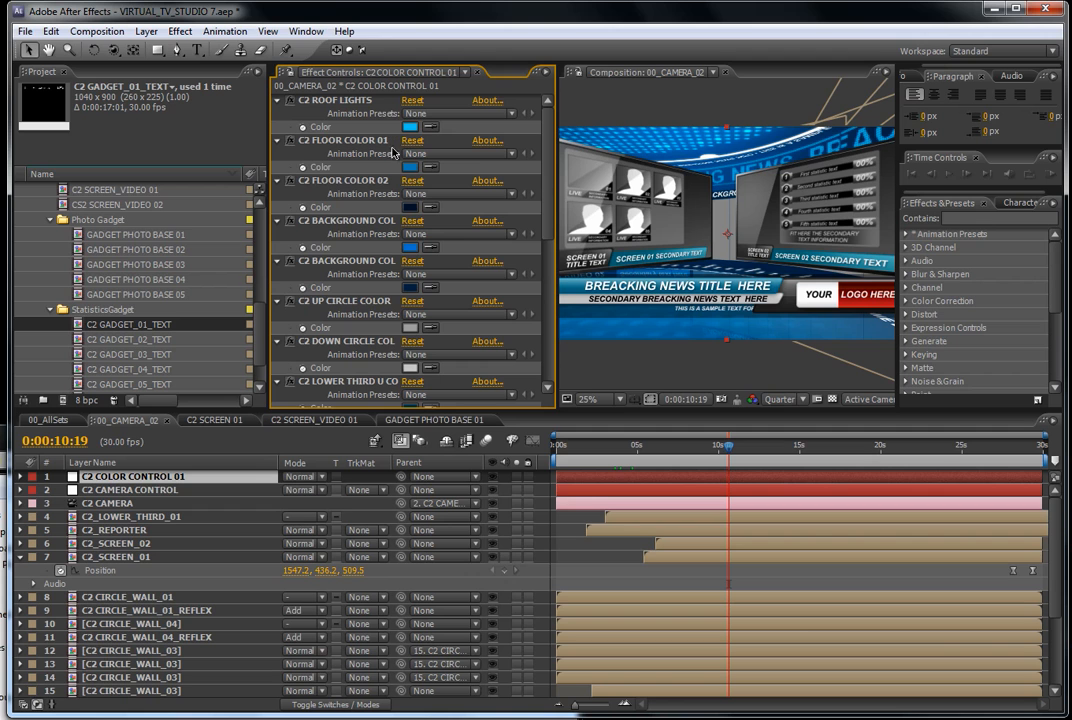
Try magenta EC18FF as the C2 BACKGROUND COLOR 01 color, and undo the color change.
left_click(420, 249)
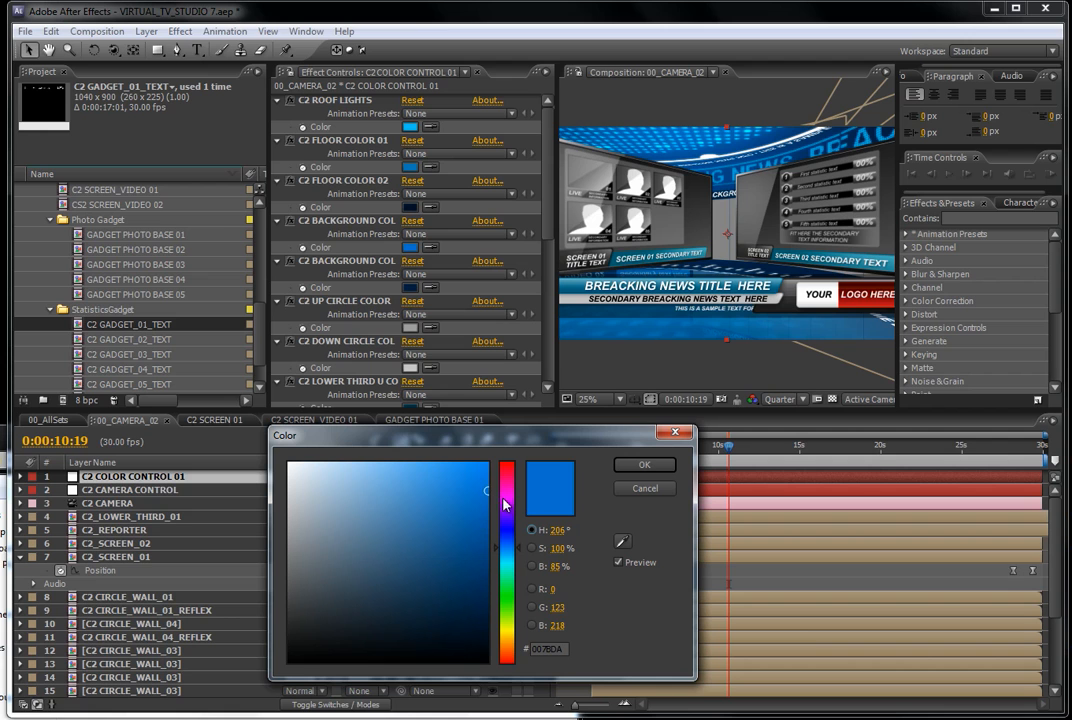
left_click(505, 499)
left_click(436, 557)
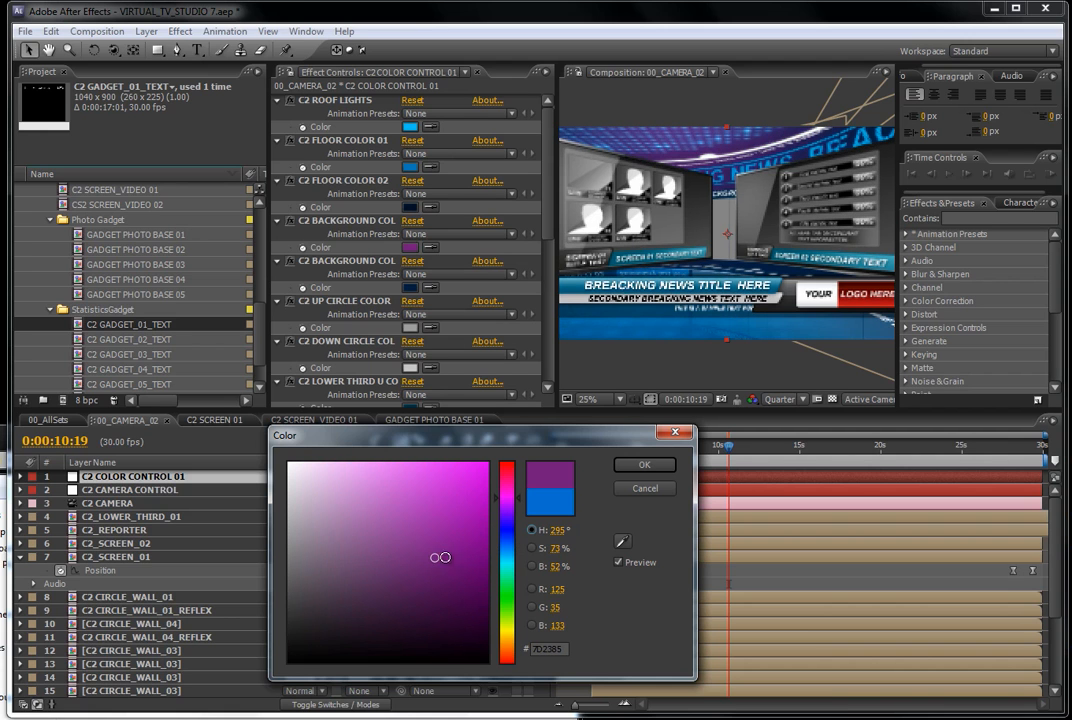
left_click(469, 459)
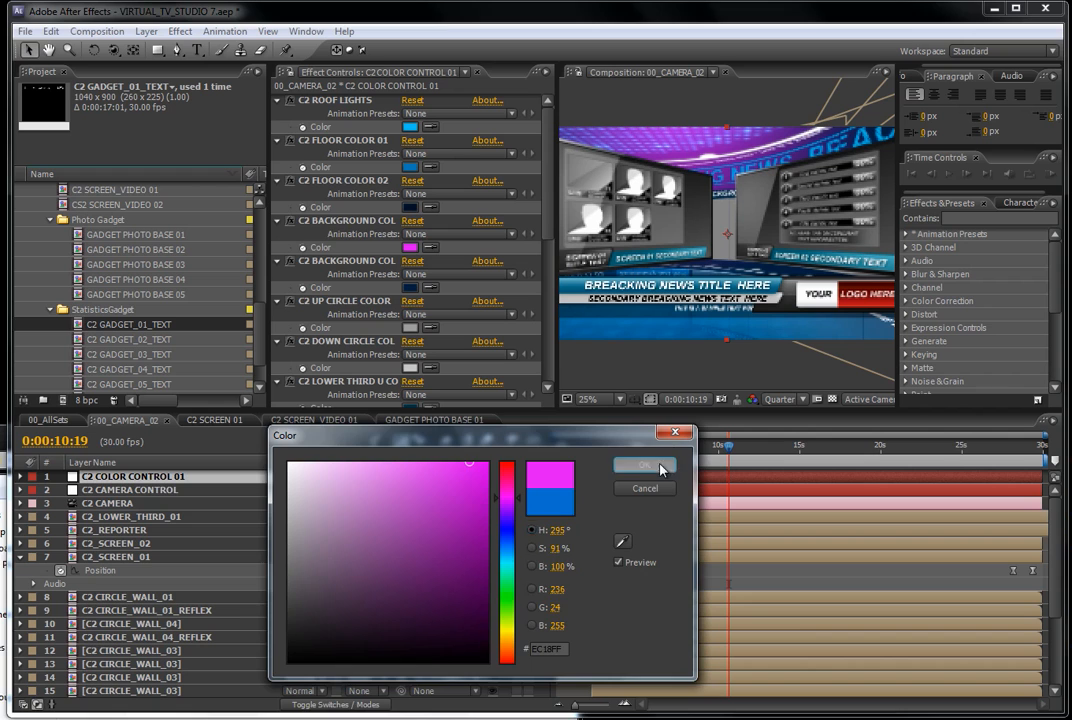
left_click(662, 465)
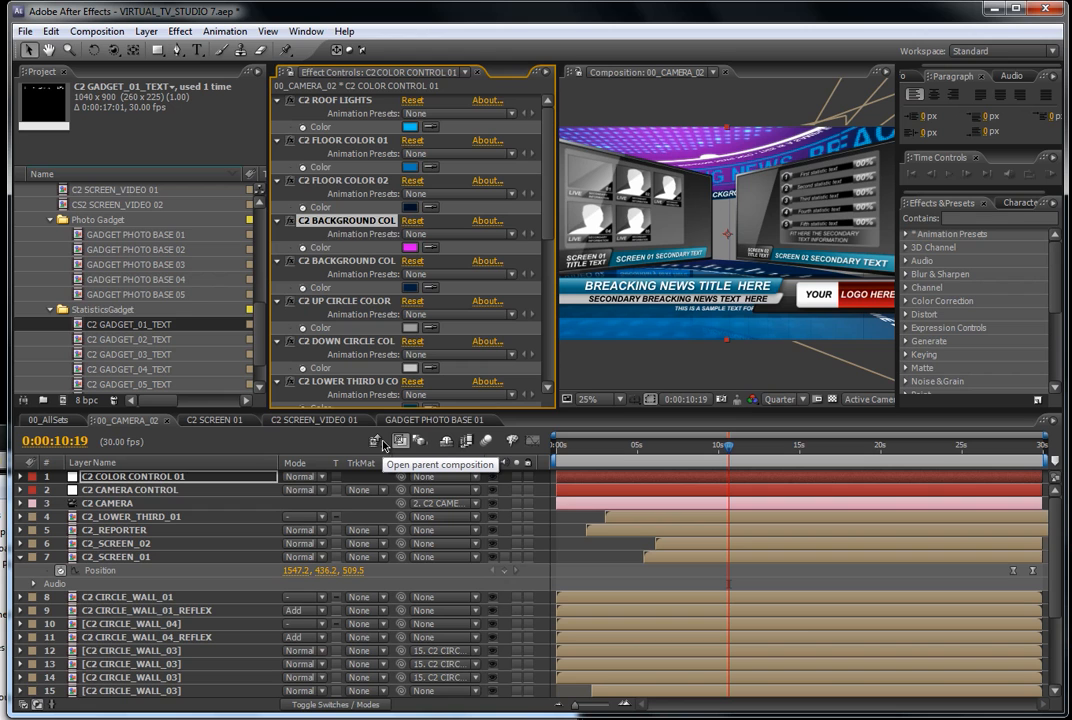
key("ctrl+z")
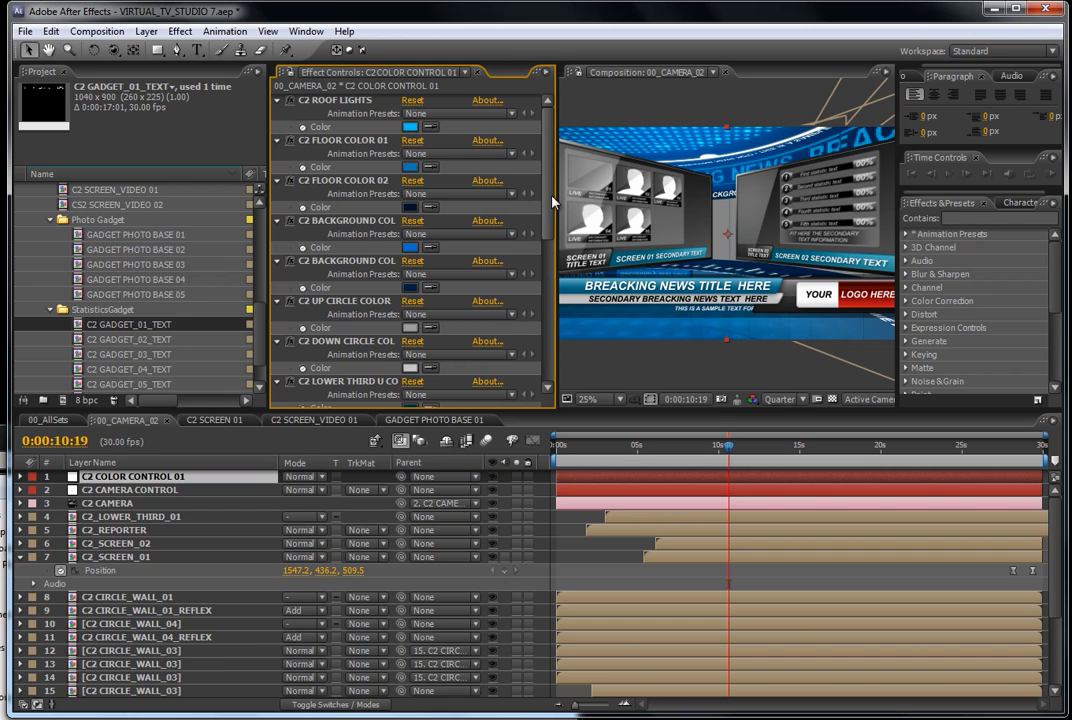
Look through the color controls of C2 COLOR CONTROL 01, including the circle, lower third and video wall title colors.
scroll(553, 202, "down", 2)
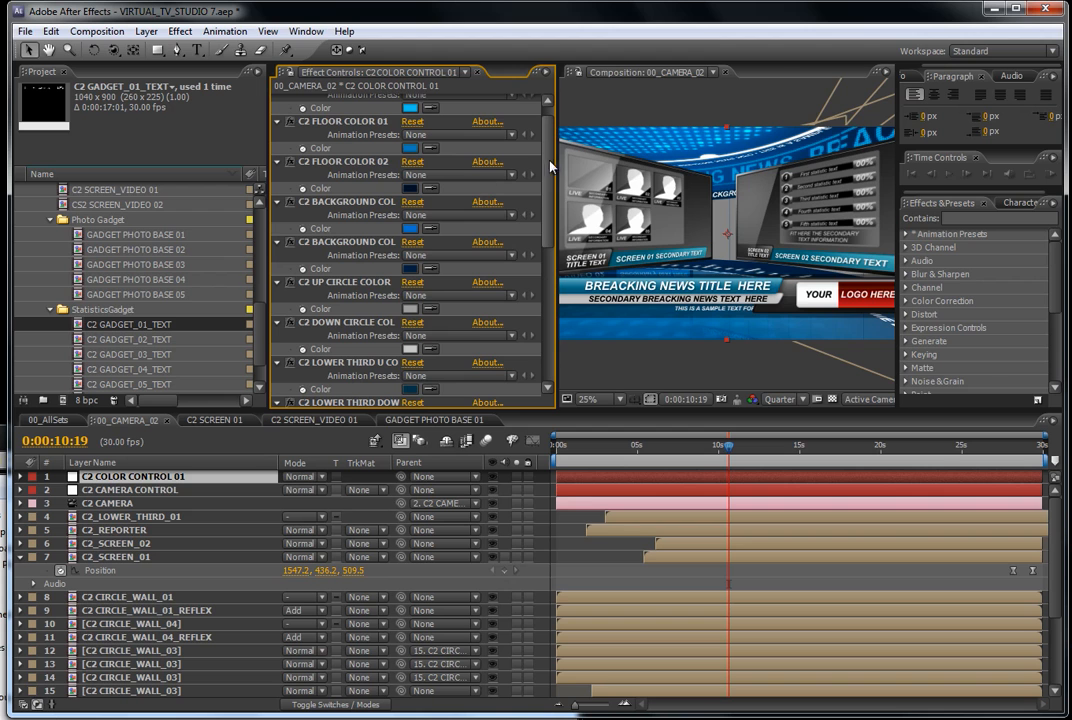
left_click_drag(551, 166, 636, 178)
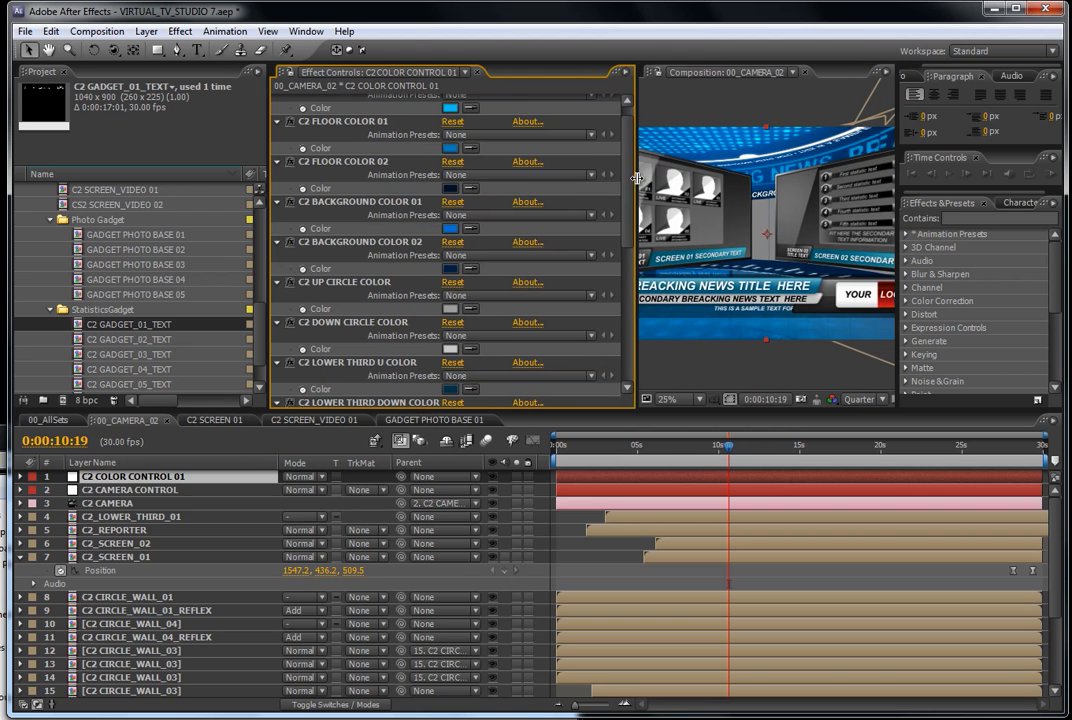
scroll(621, 250, "down", 5)
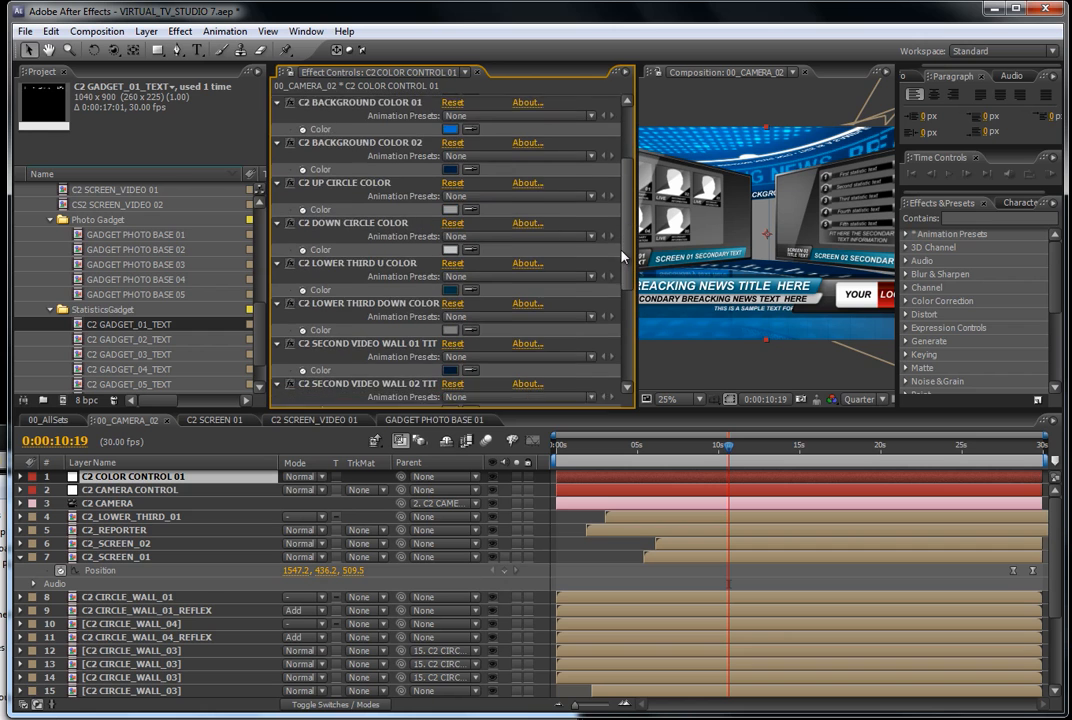
scroll(621, 257, "down", 4)
left_click_drag(629, 264, 468, 109)
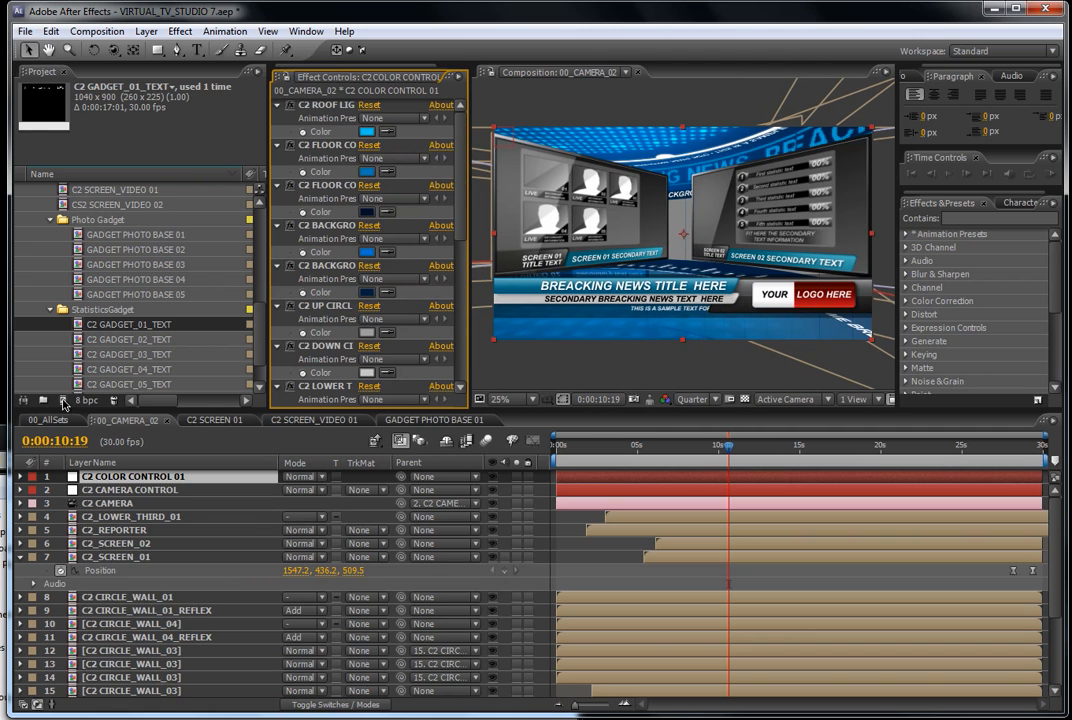
Collapse the Setup 02 folder and expand the Setup 03 folder in the project.
left_click_drag(259, 314, 266, 256)
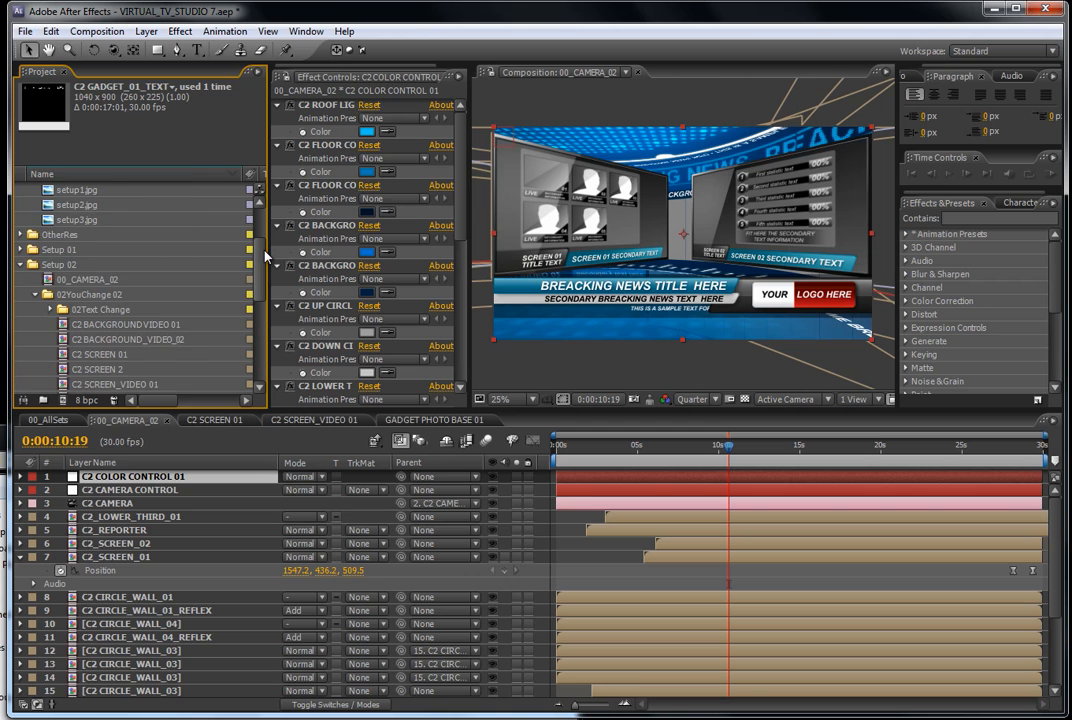
left_click(82, 32)
left_click(35, 14)
left_click(20, 264)
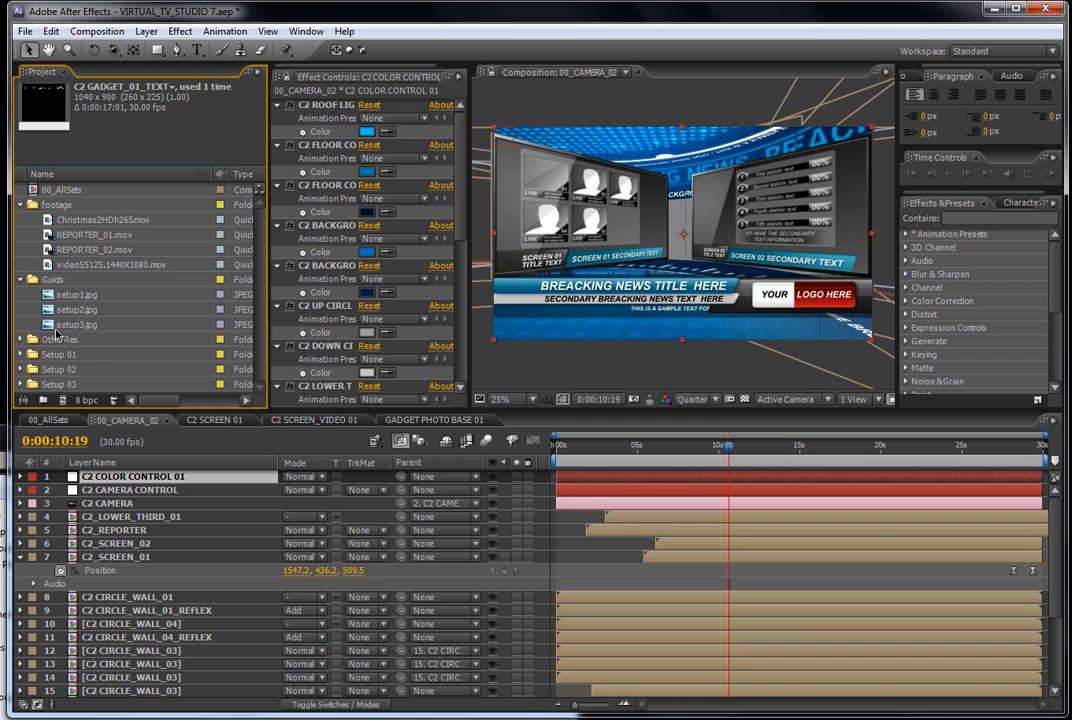
left_click(33, 385)
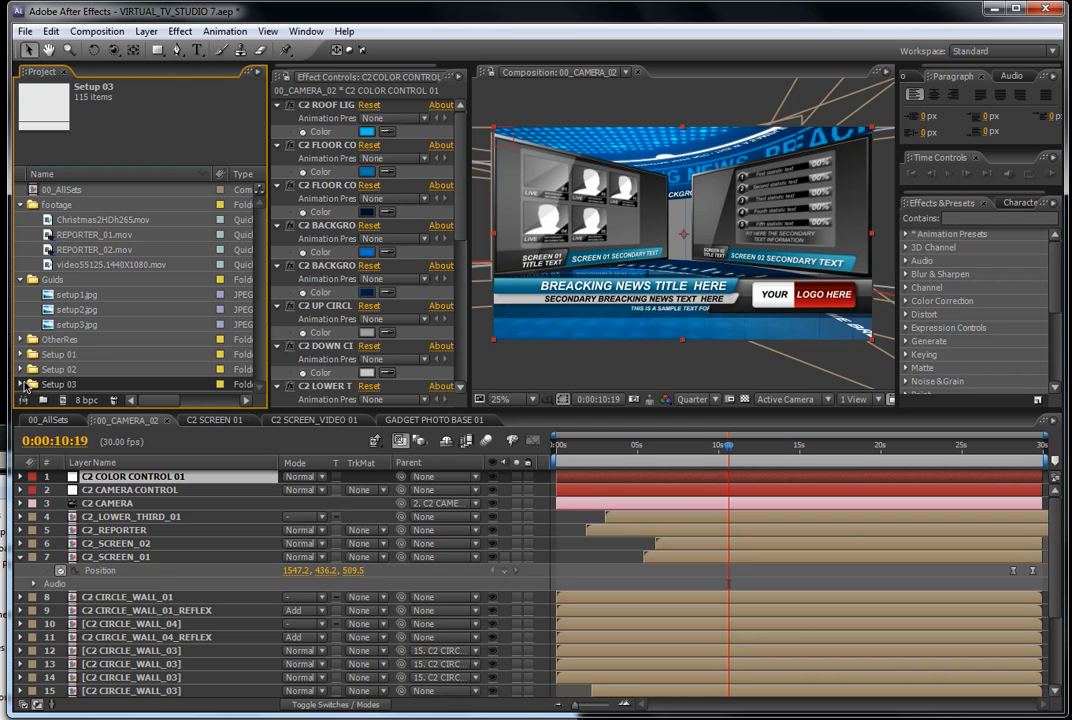
left_click(21, 384)
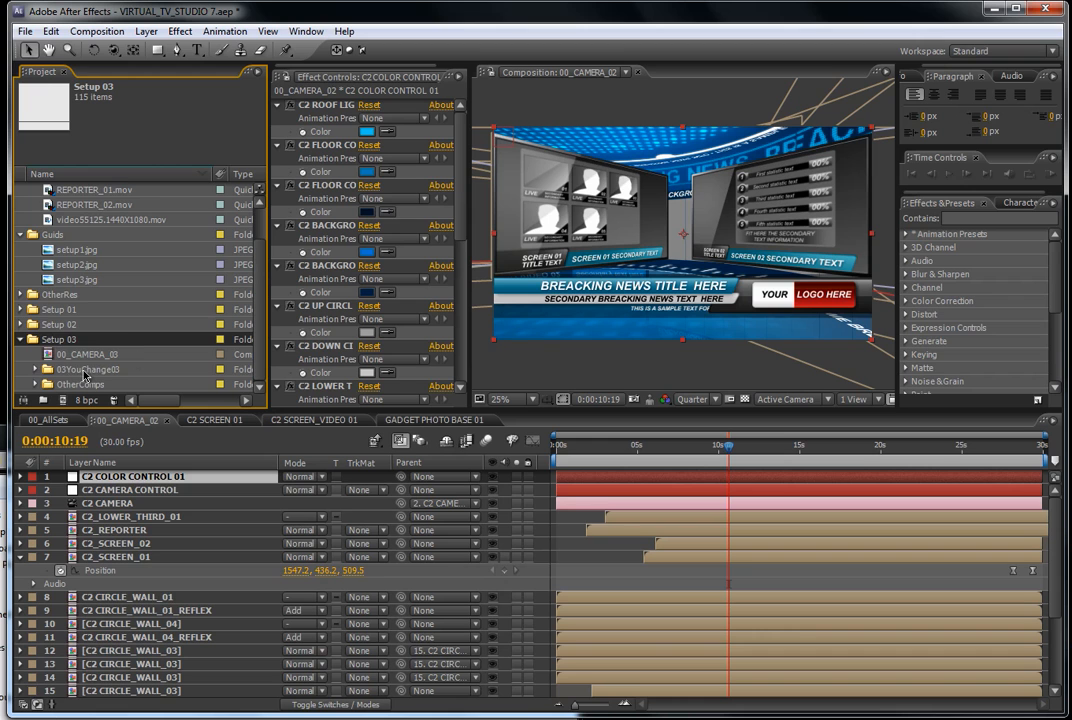
Expand the 03YouChange03, Statistic Gadget and 03TextChange03 folders and select the C3 BREAKING_NEWS composition.
left_click(36, 369)
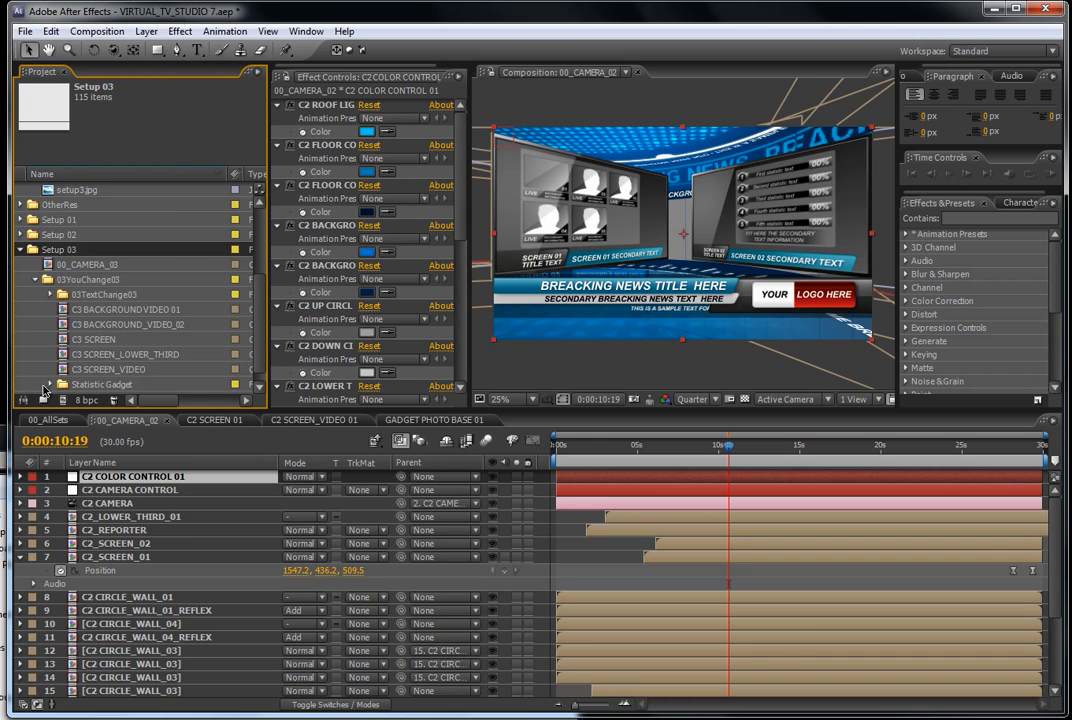
left_click(50, 385)
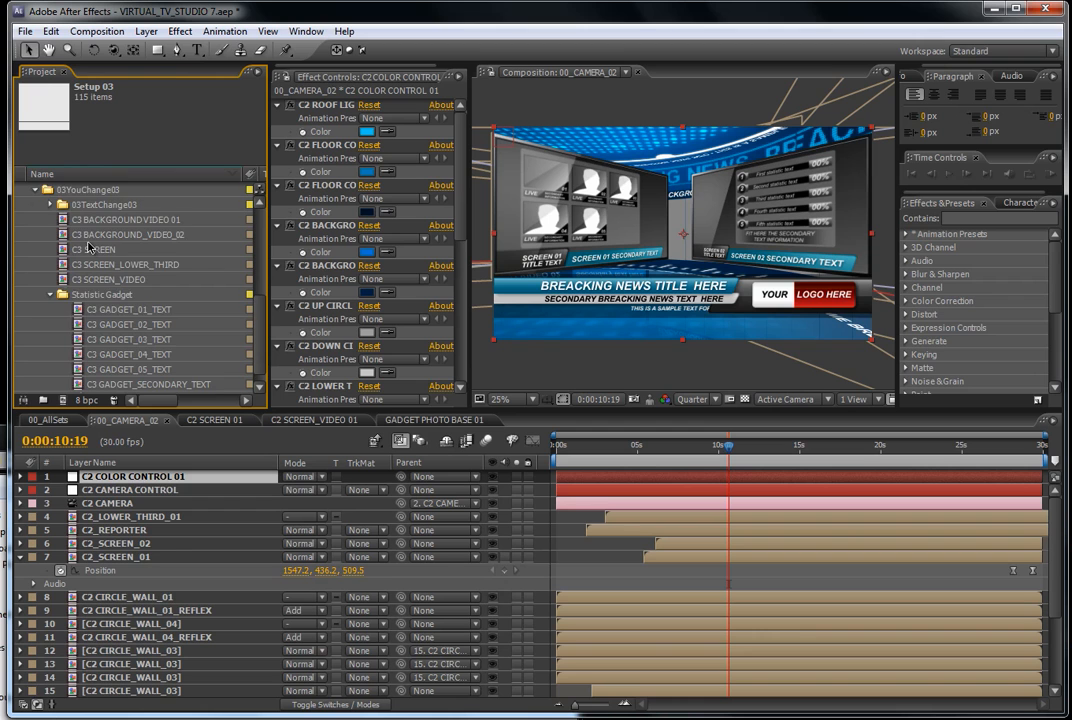
scroll(88, 246, "up", 2)
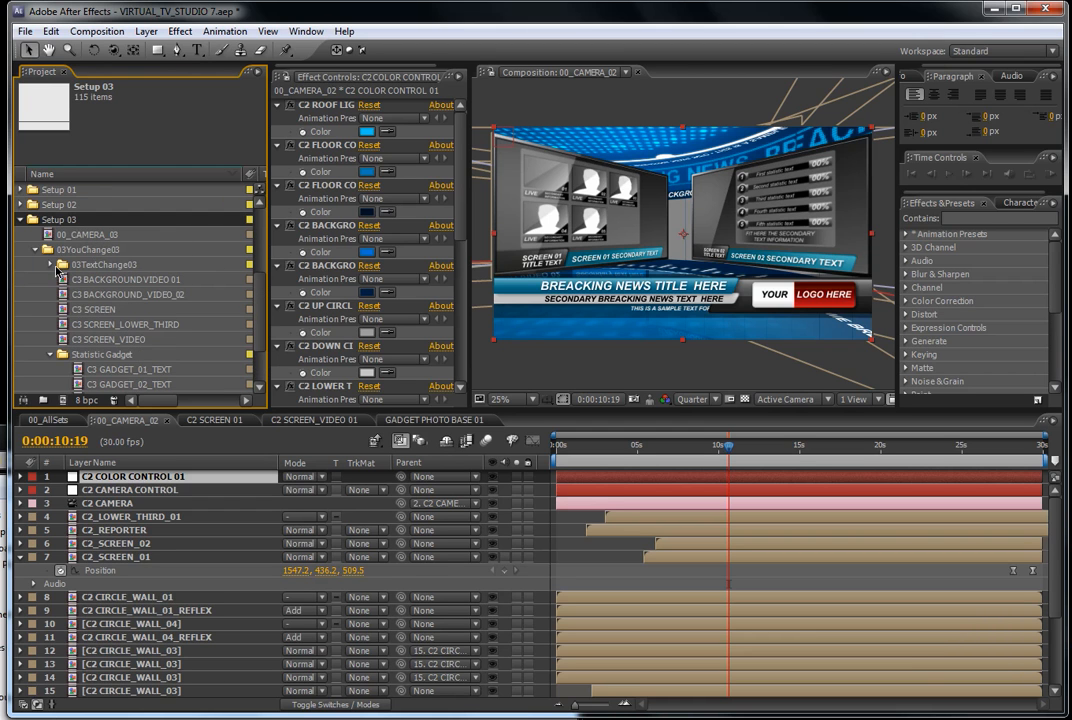
left_click(52, 268)
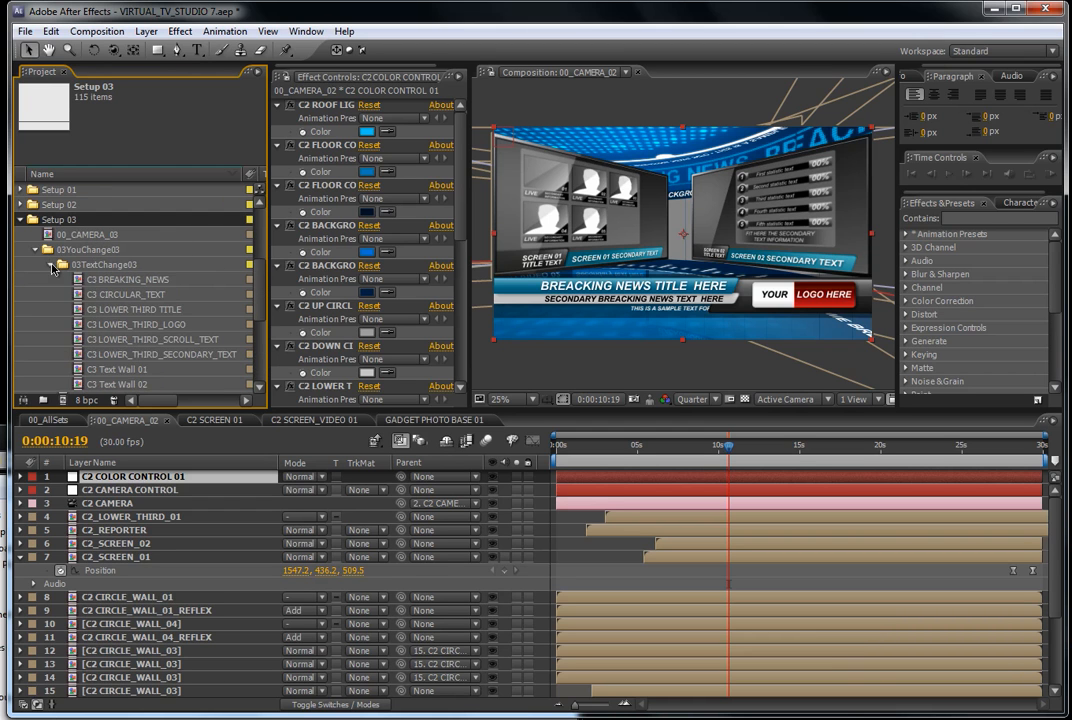
left_click(107, 267)
left_click(109, 291)
left_click(106, 279)
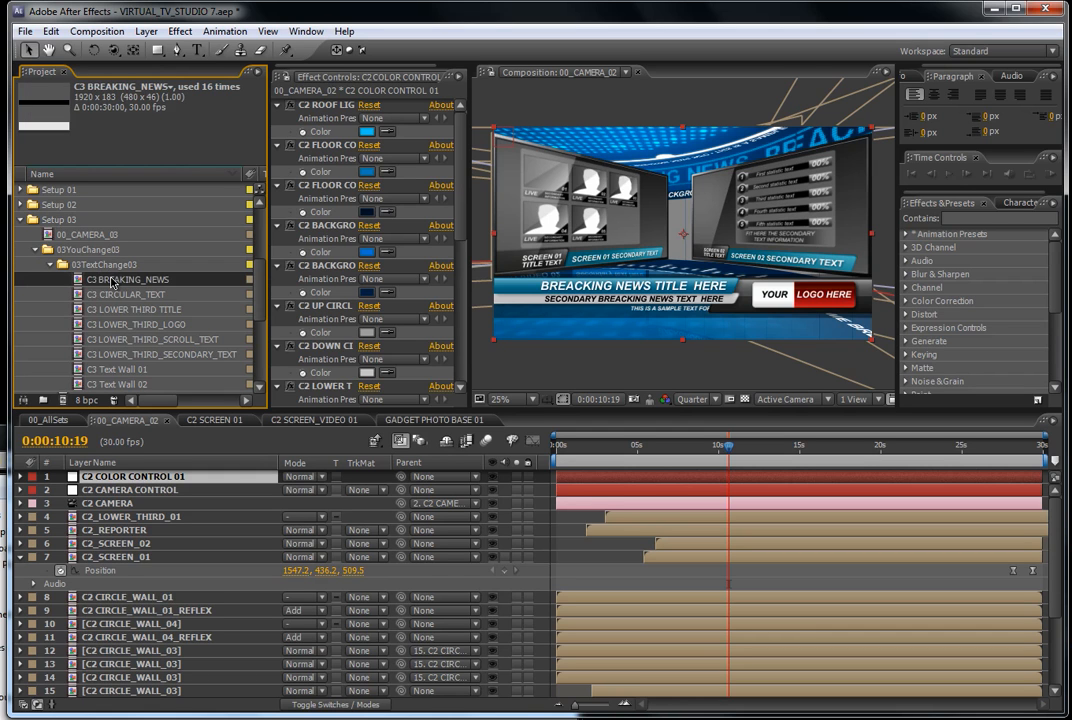
Open the 00_CAMERA_03 composition and preview it at 0:00:09:05 and 0:00:16:12.
double_click(91, 235)
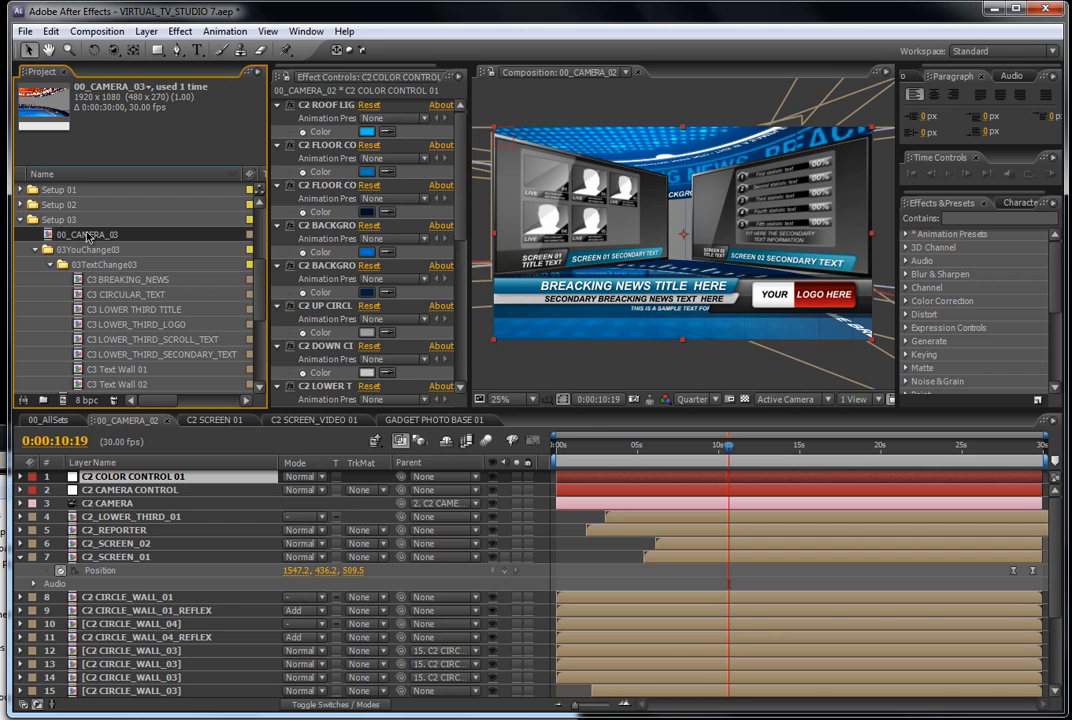
left_click(703, 446)
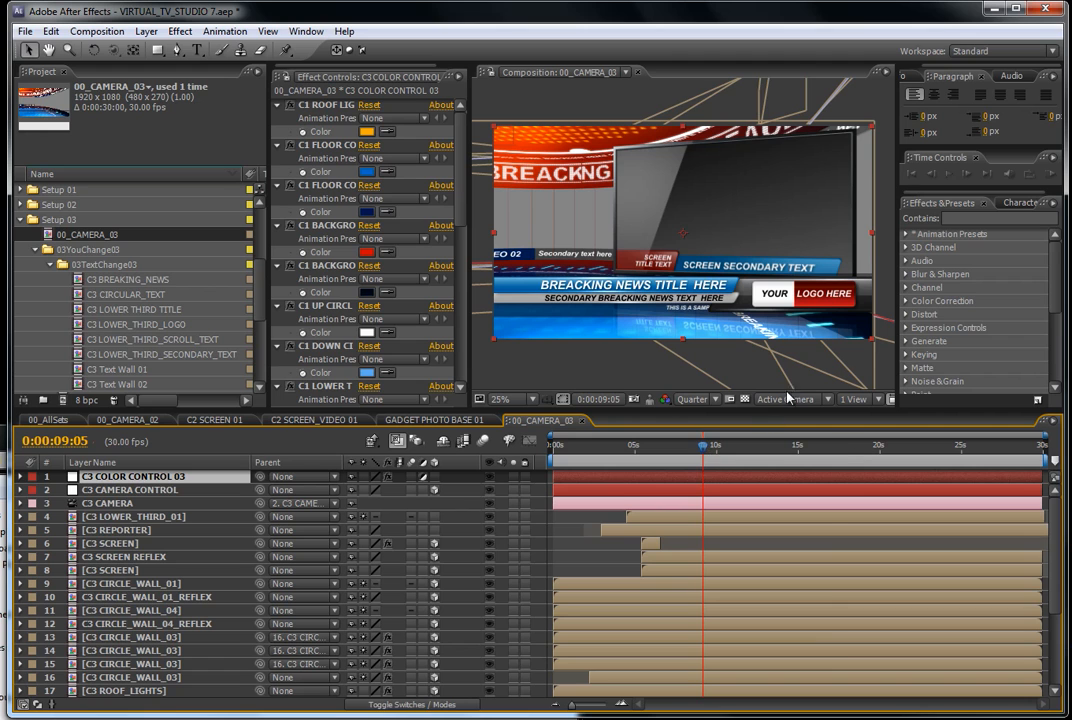
left_click(821, 447)
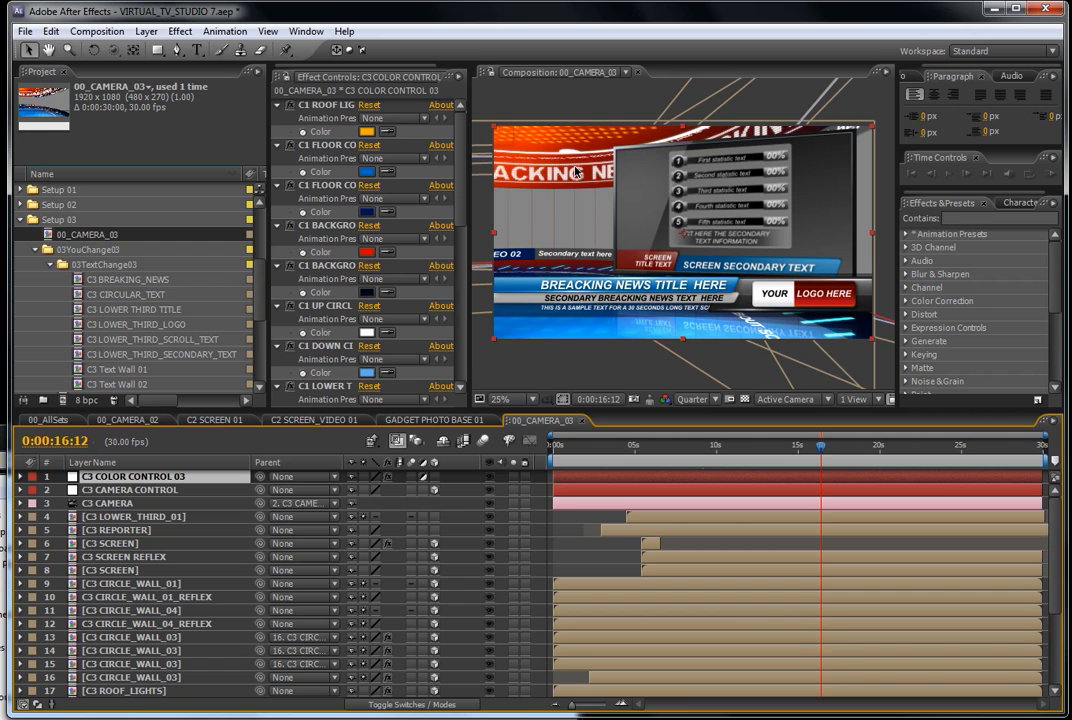
mouse_move(464, 200)
left_mouse_down()
mouse_move(464, 220)
mouse_move(464, 185)
left_mouse_up()
Open the C3 SCREEN_VIDEO composition from the 03YouChange03 folder.
left_click_drag(260, 288, 253, 372)
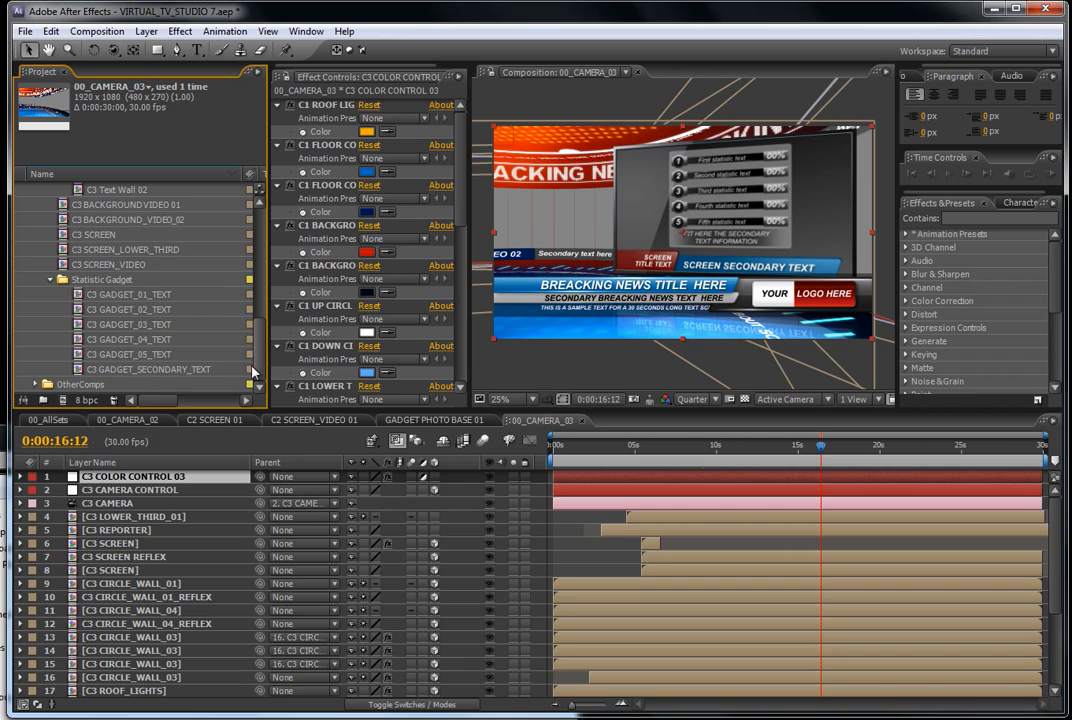
left_click(116, 370)
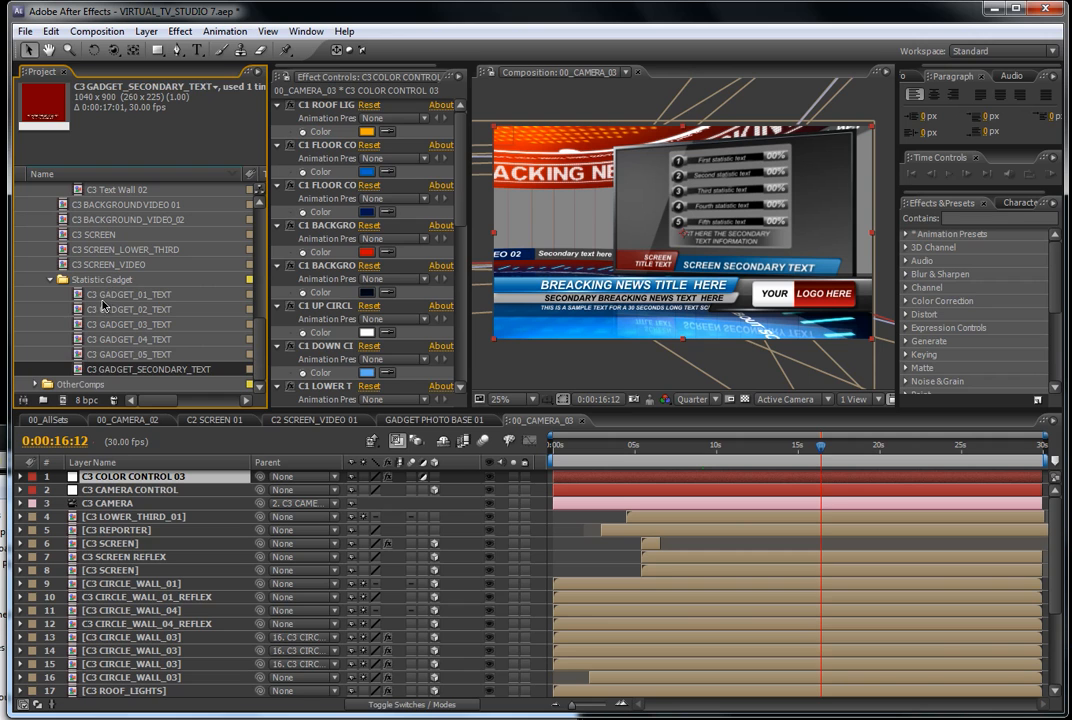
left_click(109, 266)
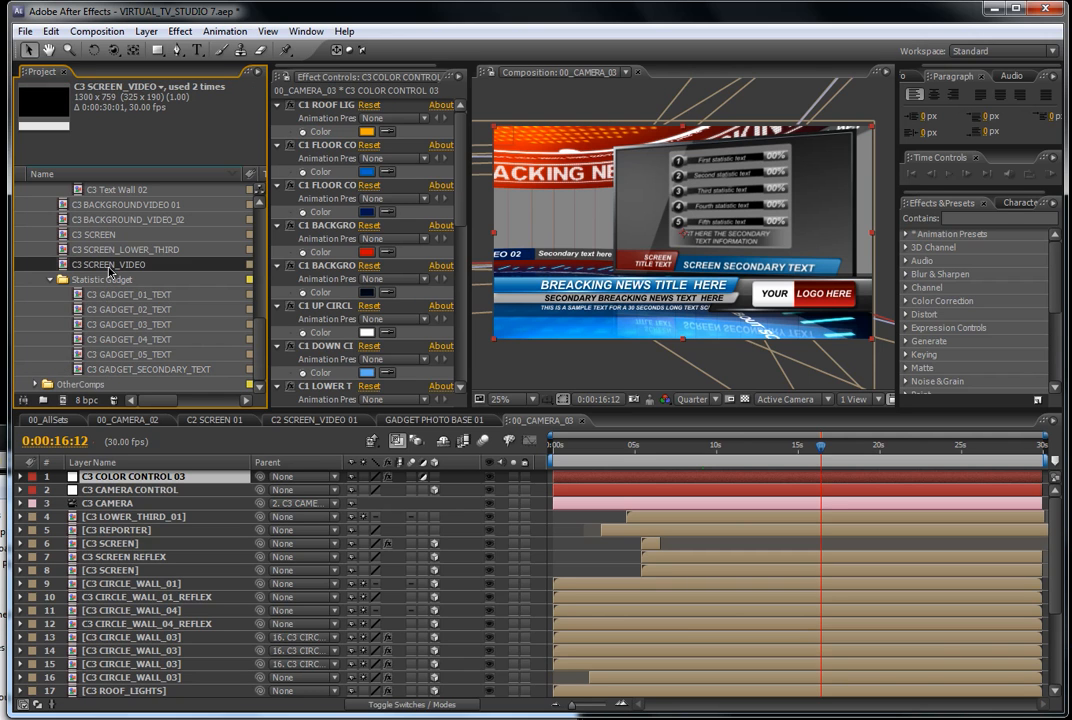
double_click(109, 266)
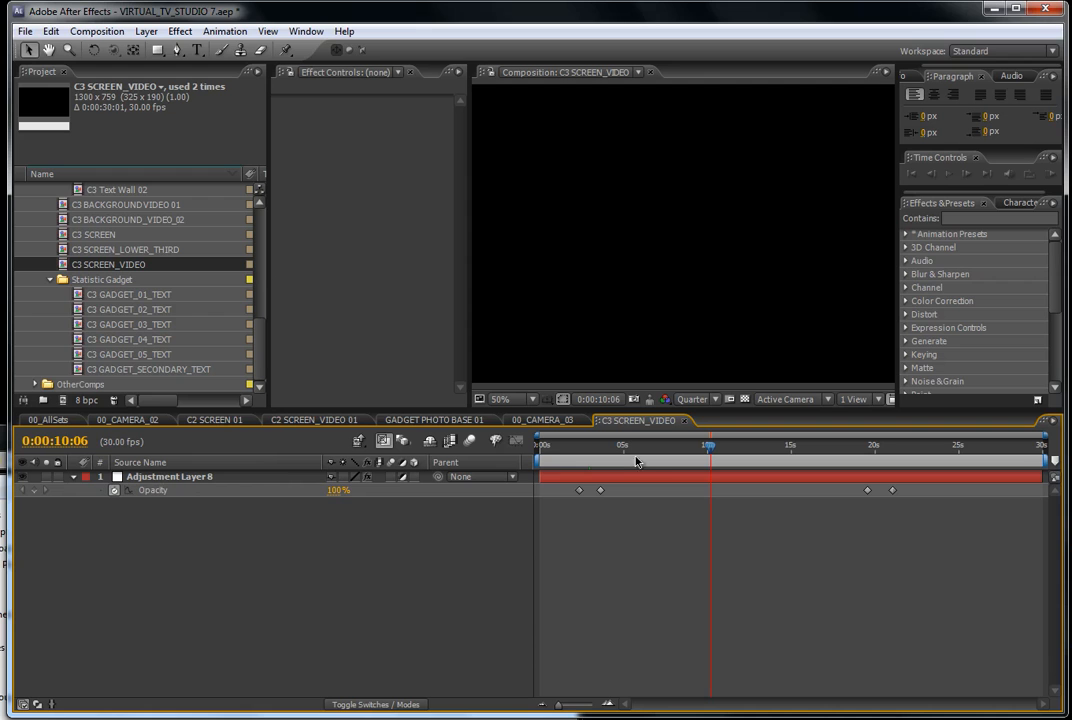
Add the video55125.1440X1080.mov footage to C3 SCREEN_VIDEO, beneath the Adjustment Layer 8 layer.
left_click_drag(556, 463, 714, 463)
left_click_drag(260, 345, 262, 232)
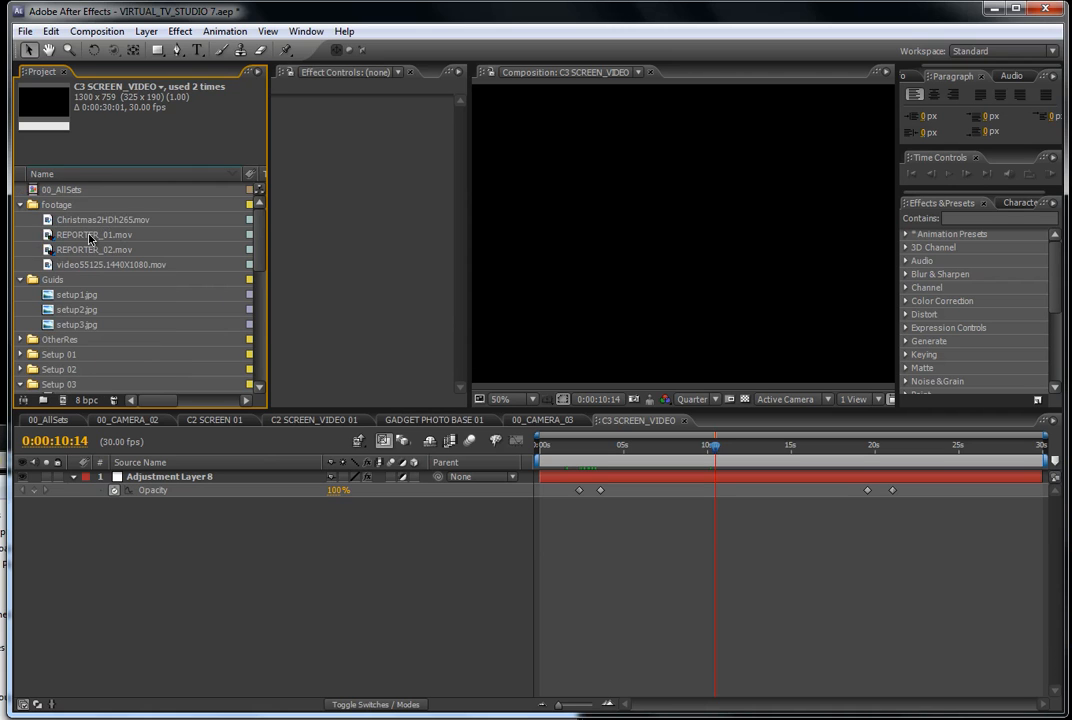
left_click_drag(110, 264, 226, 592)
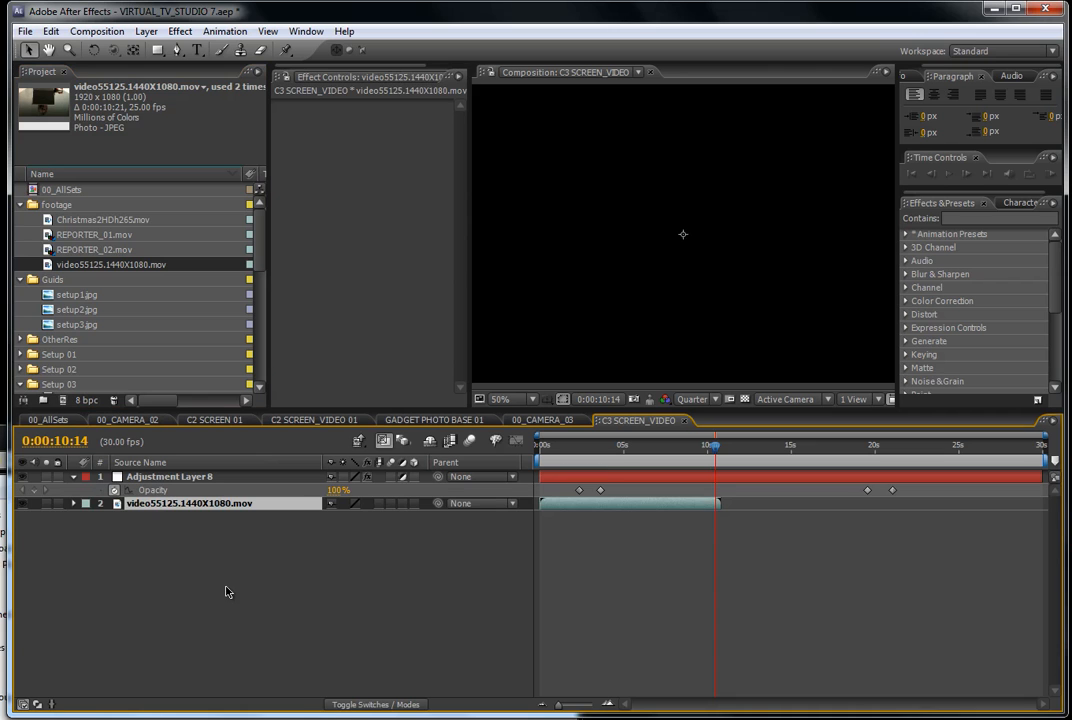
Preview the inserted footage at 0:00:05:07 in C3 SCREEN_VIDEO and at 0:00:53:16 in the 00_AllSets composition.
left_click_drag(570, 451, 627, 452)
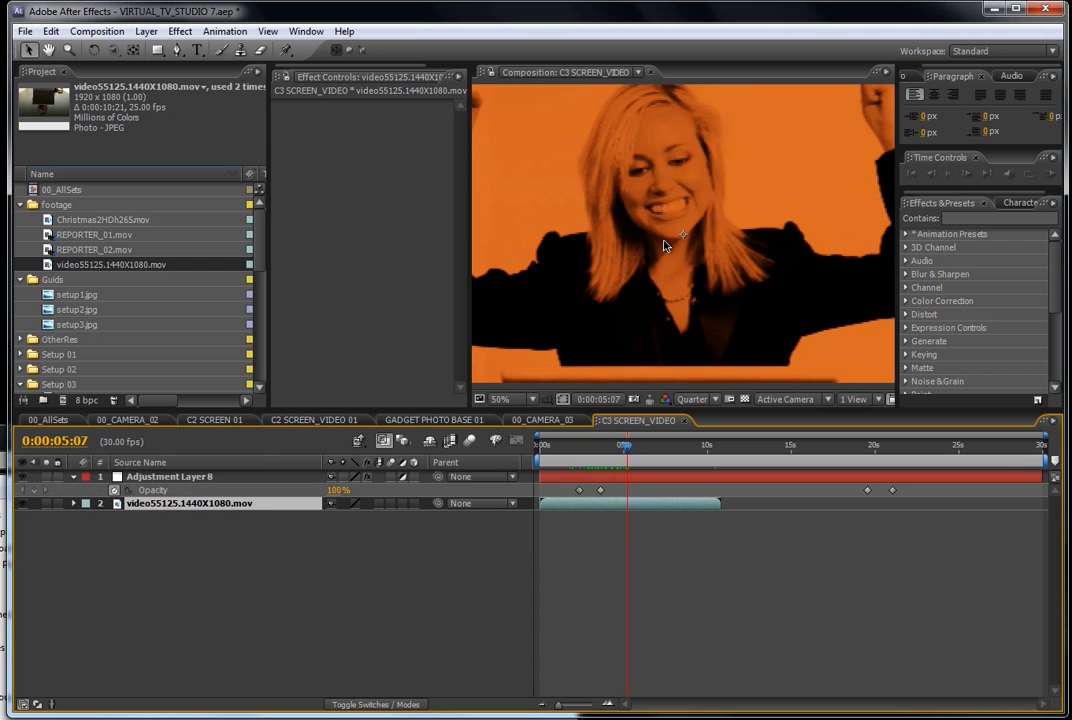
scroll(665, 245, "down", 1)
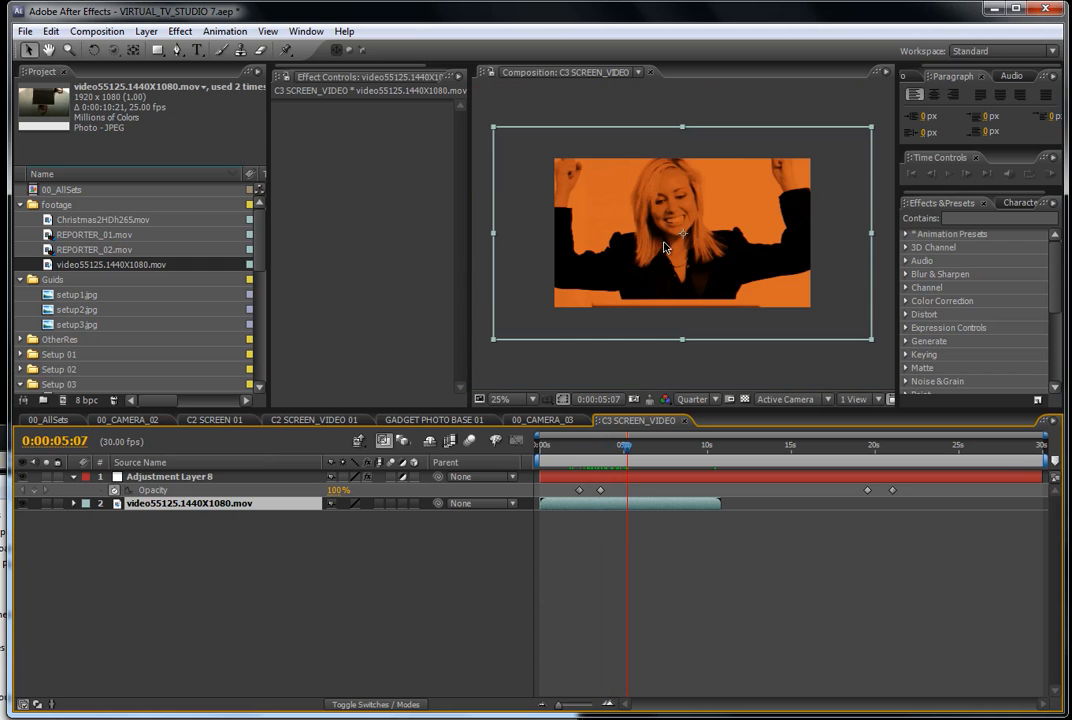
left_click(55, 424)
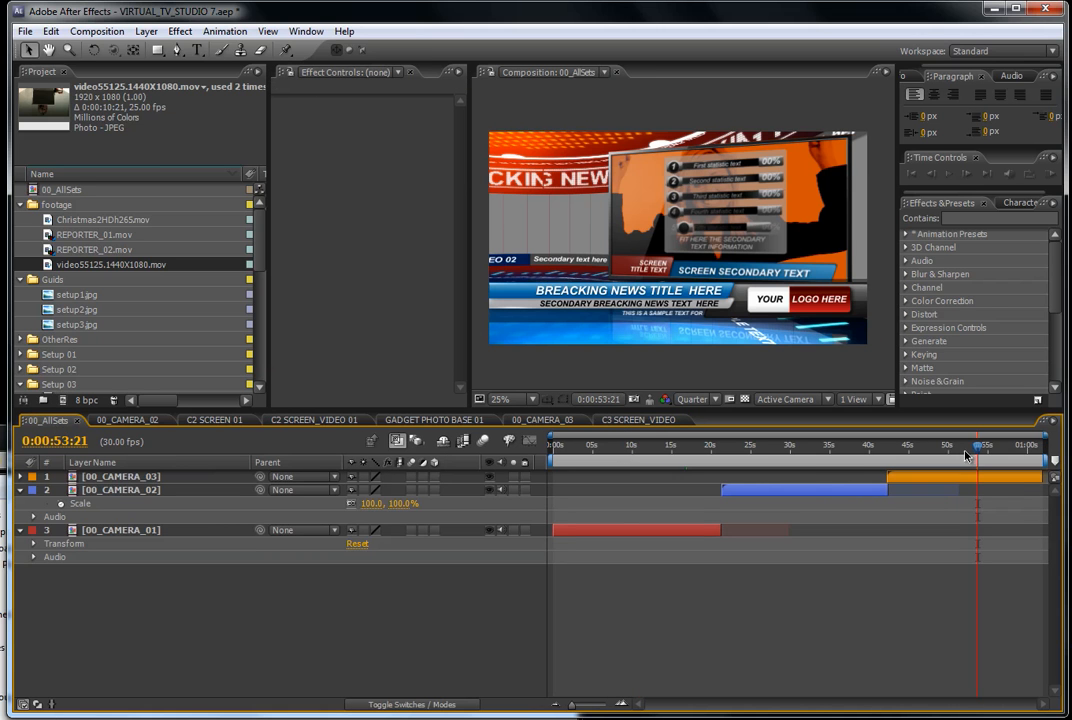
mouse_move(966, 455)
left_mouse_down()
mouse_move(930, 457)
mouse_move(976, 456)
left_mouse_up()
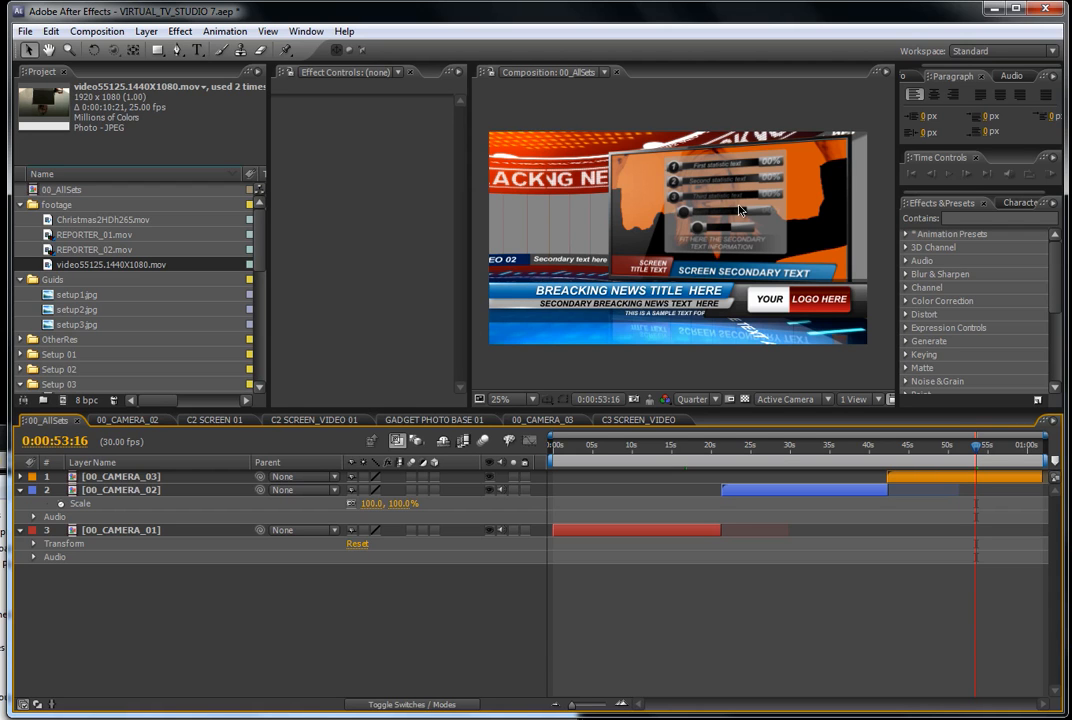
Collapse the Guids, Footage and Setup 03 folders in the project.
left_click(259, 256)
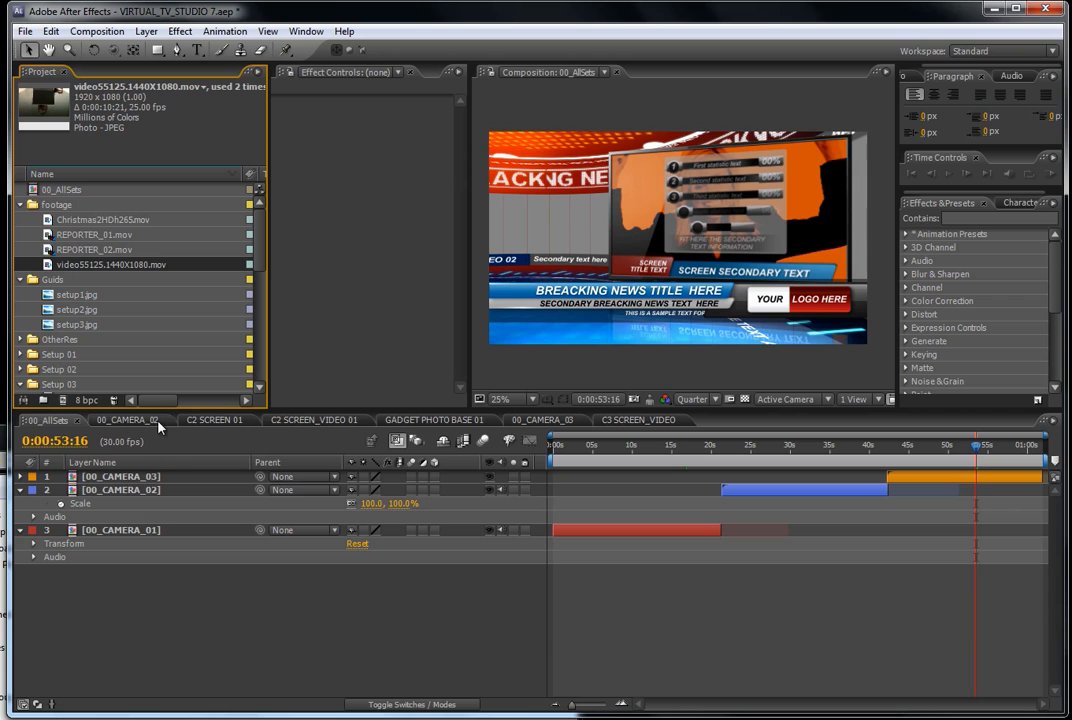
left_click(20, 282)
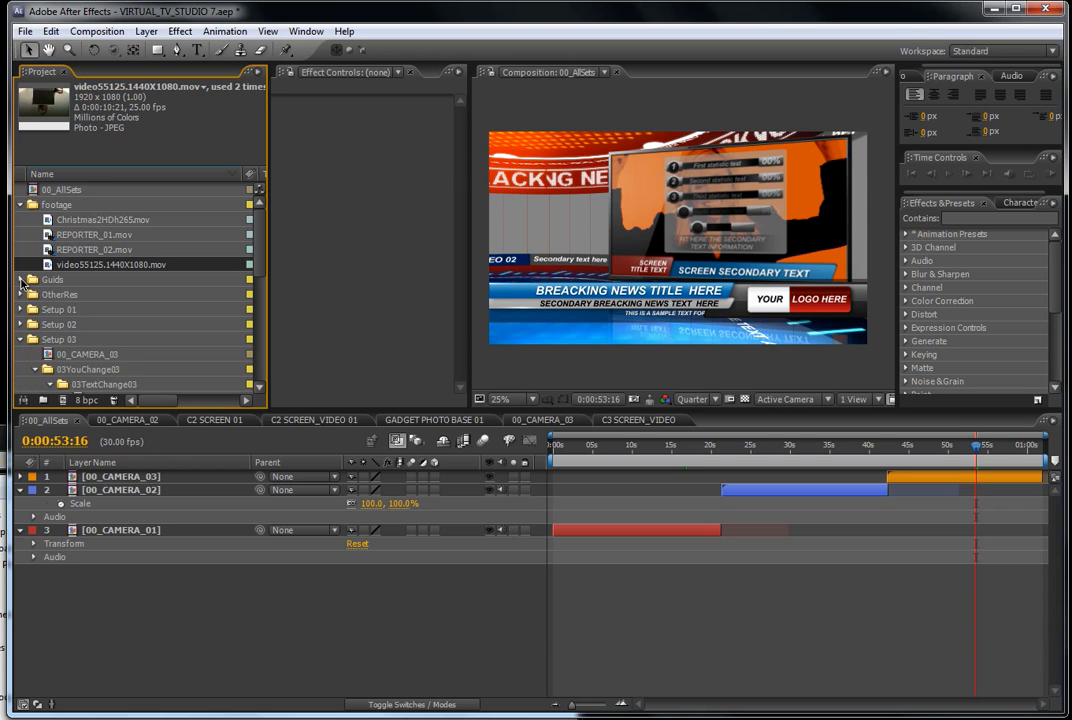
left_click(20, 205)
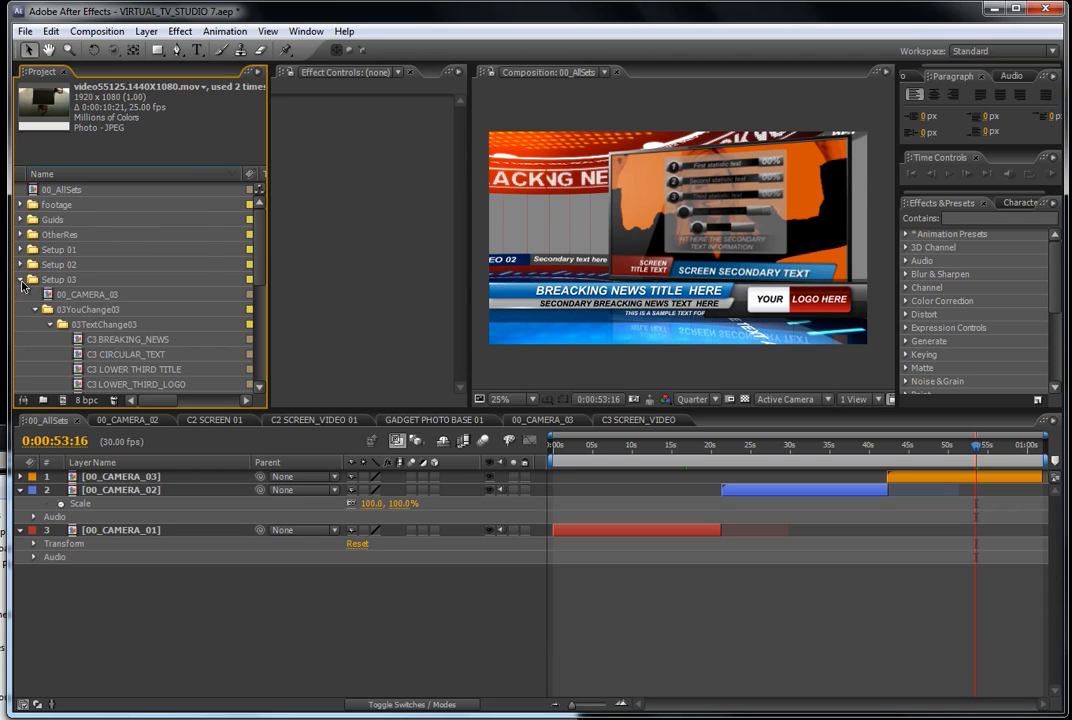
left_click(21, 281)
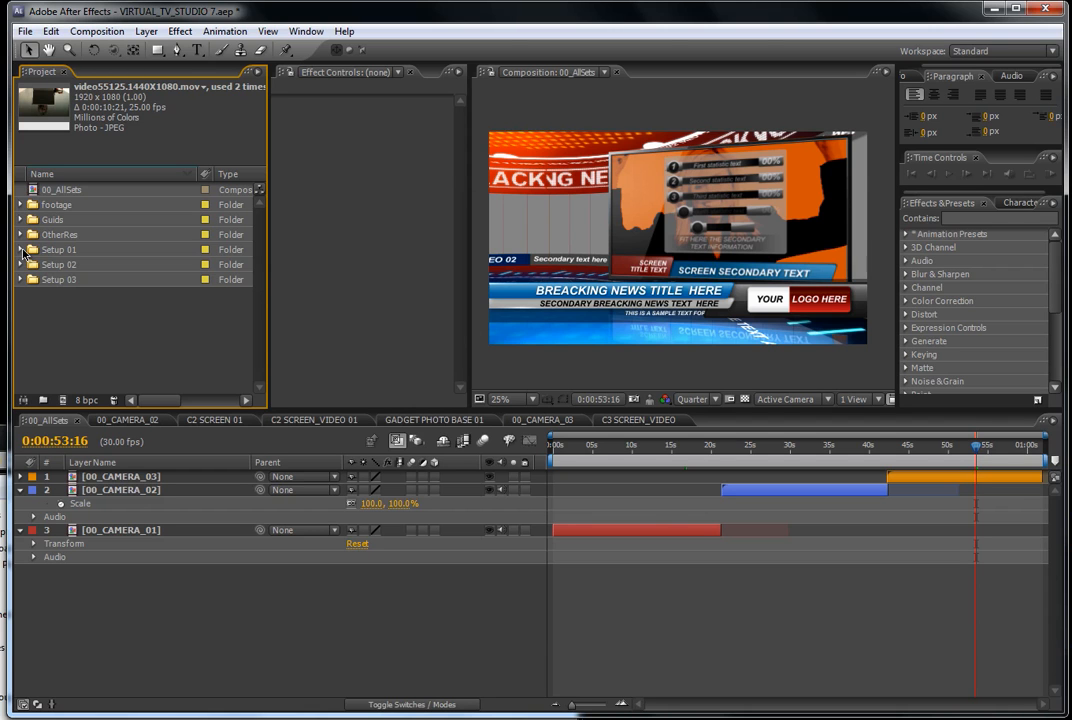
Open the 00_CAMERA_01 composition from the Setup 01 folder and preview it at 0:00:09:09.
left_click(20, 250)
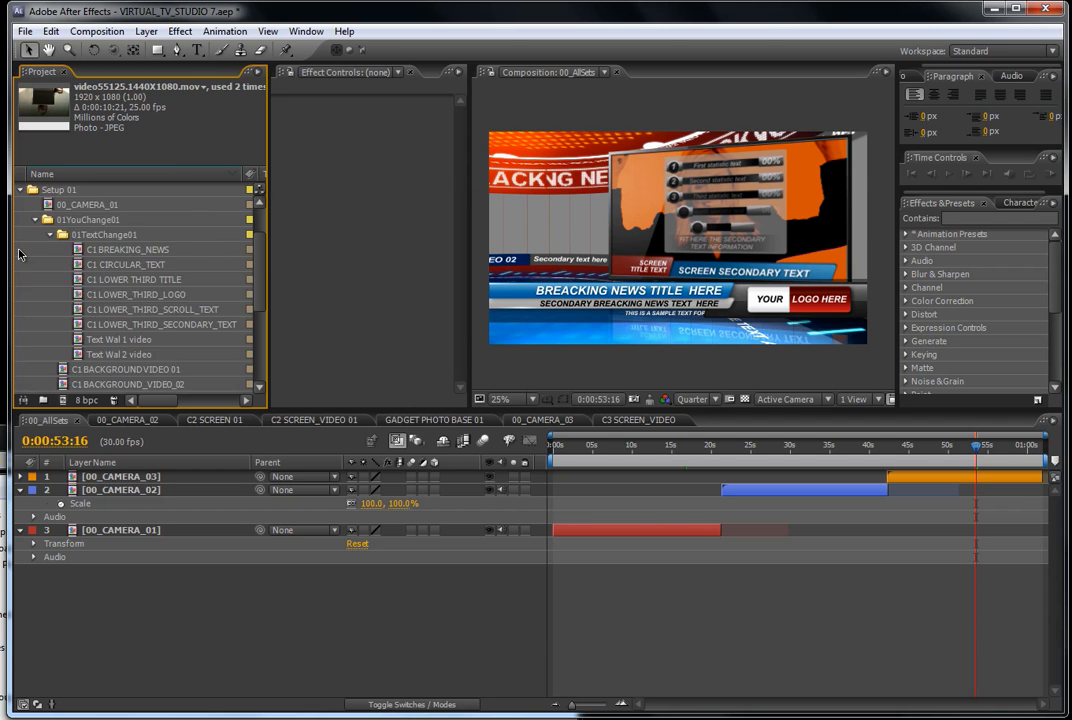
left_click(87, 205)
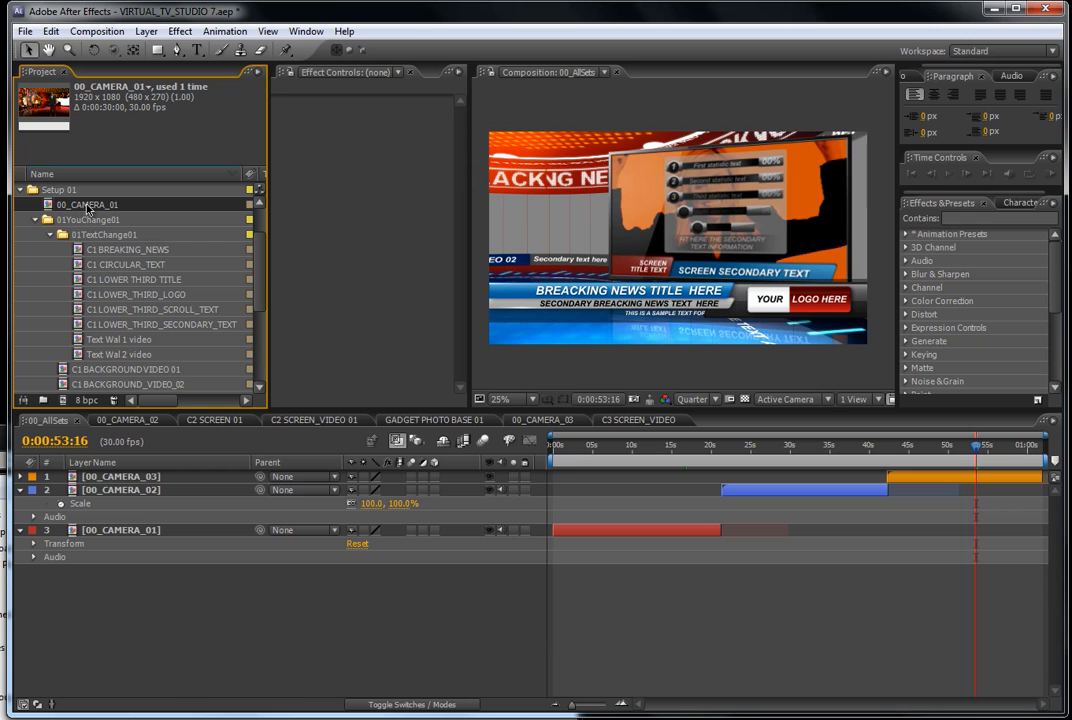
double_click(87, 205)
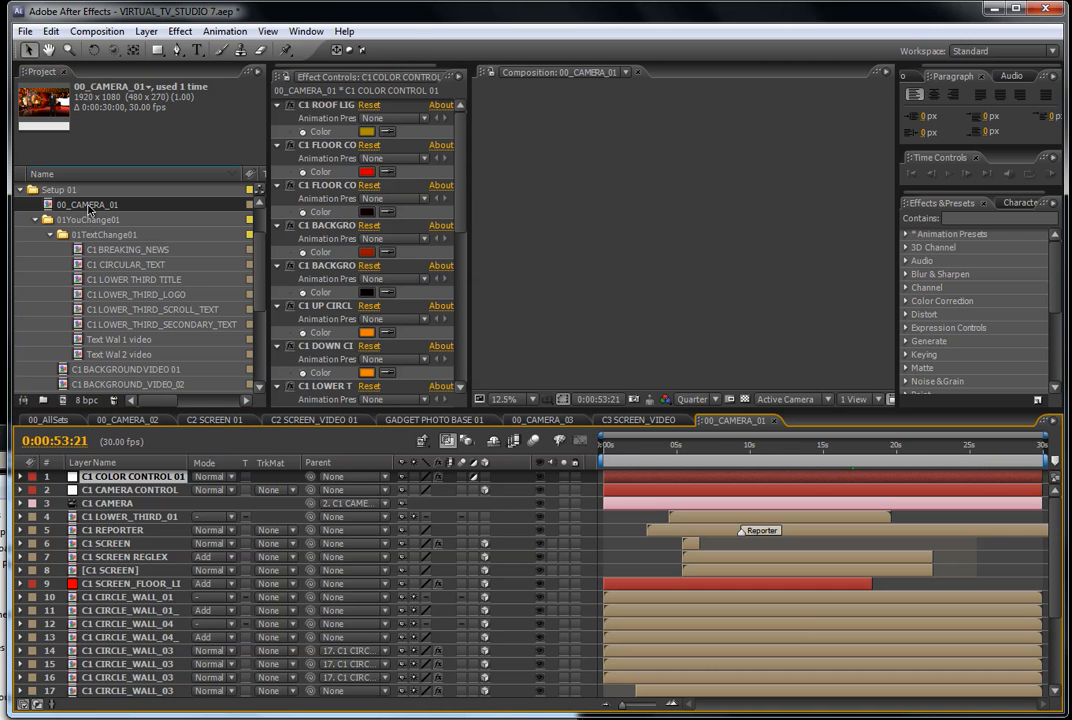
left_click(741, 446)
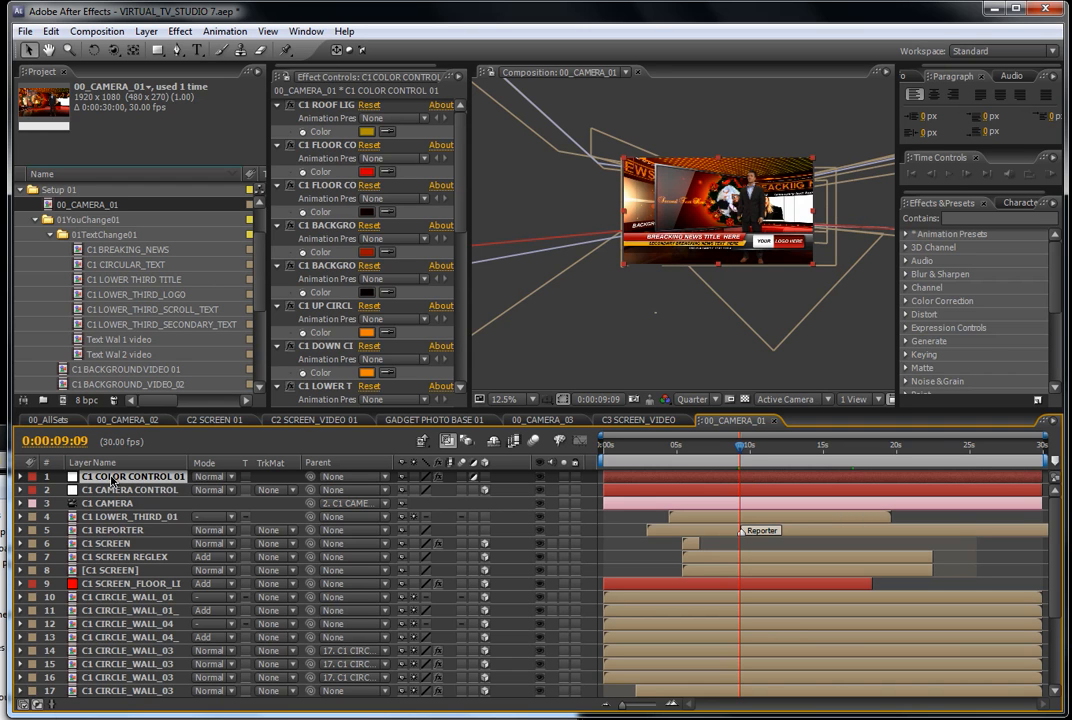
Create a second Effect Controls viewer and dock it beside the one showing C1 COLOR CONTROL 01.
left_click_drag(269, 145, 130, 162)
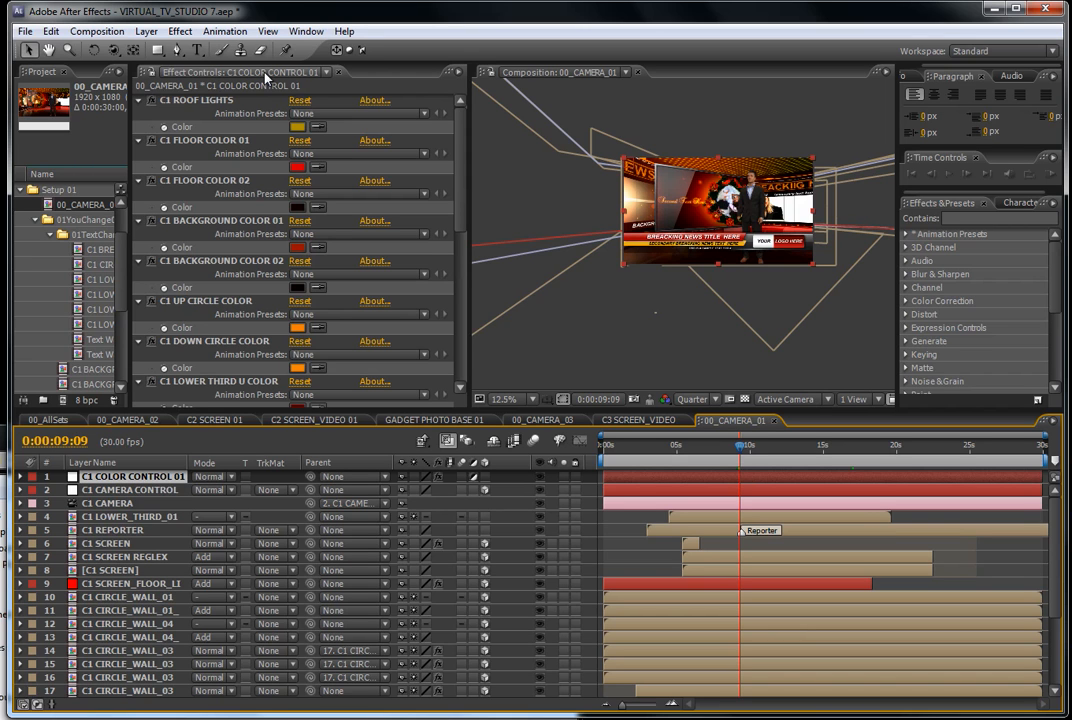
right_click(232, 77)
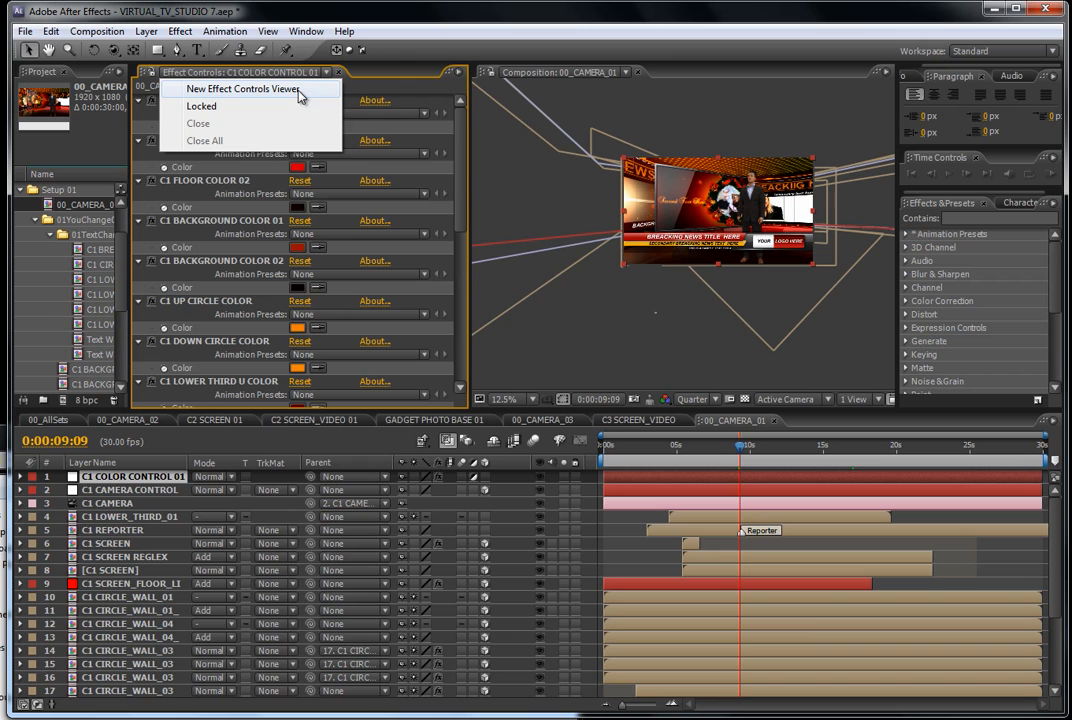
left_click(298, 92)
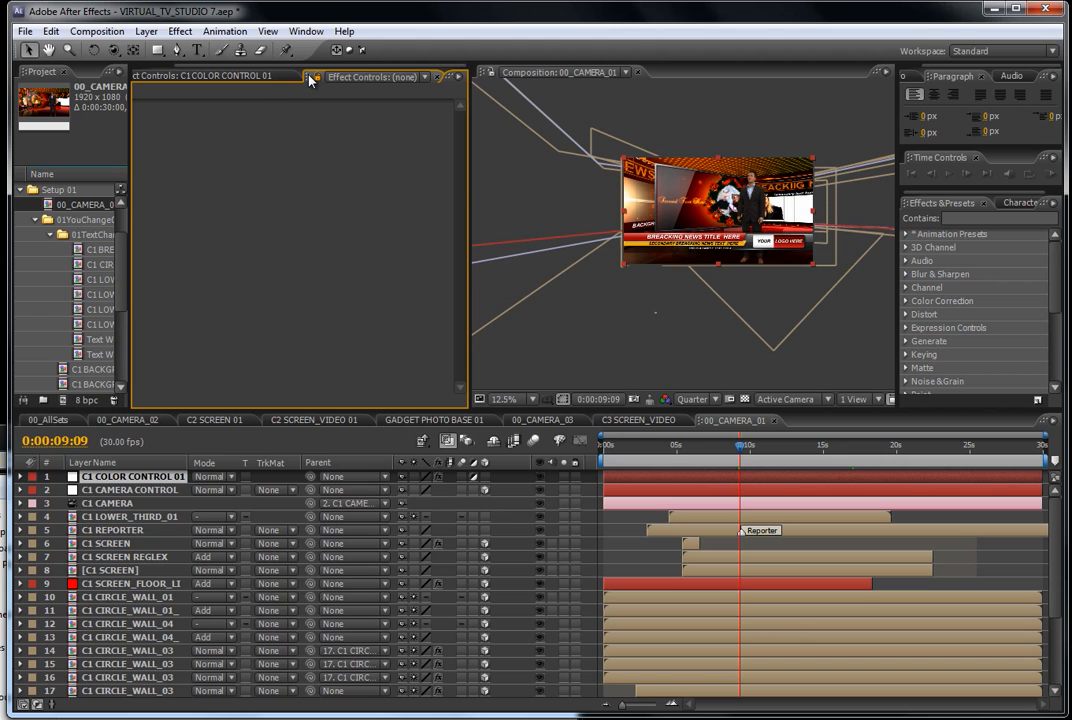
left_click_drag(309, 80, 455, 172)
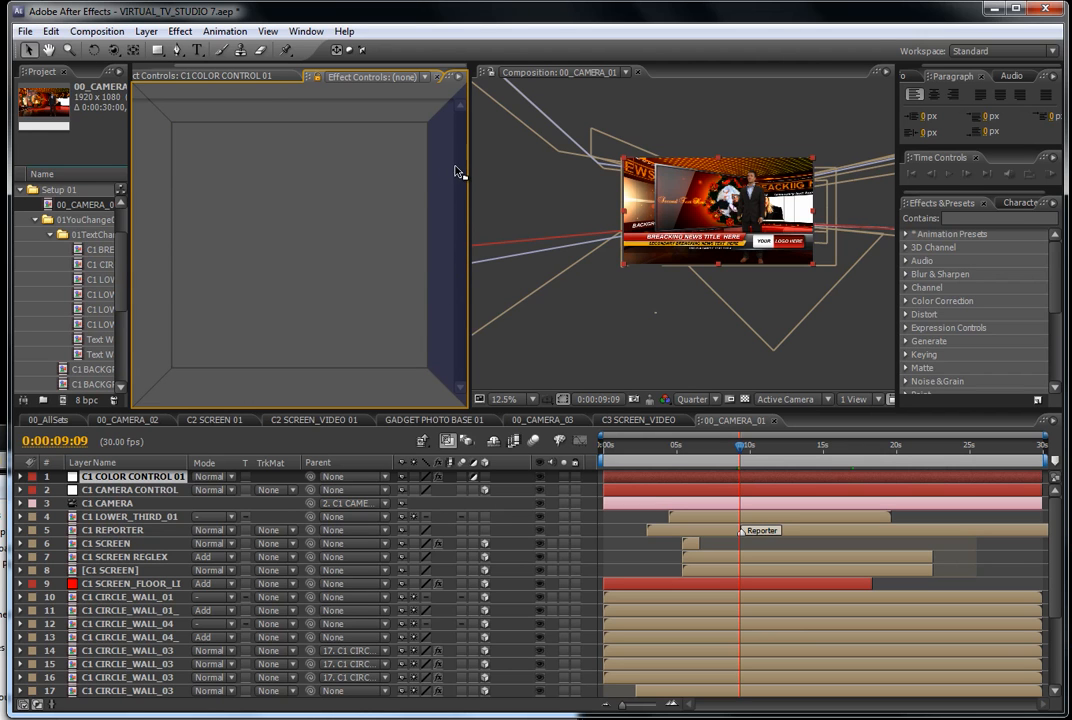
left_click_drag(450, 228, 448, 229)
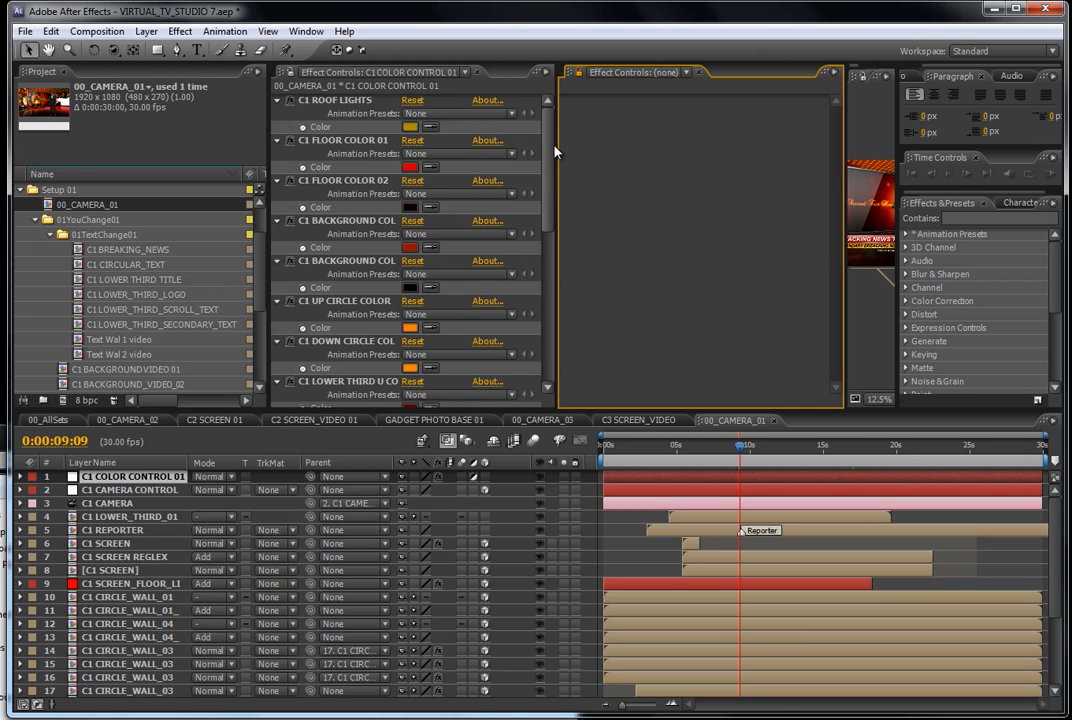
Resize the two Effect Controls viewers, locking the one showing C1 COLOR CONTROL 01 and unlocking the empty one.
left_click_drag(897, 150, 1022, 150)
left_click_drag(840, 143, 682, 116)
left_click_drag(557, 133, 479, 136)
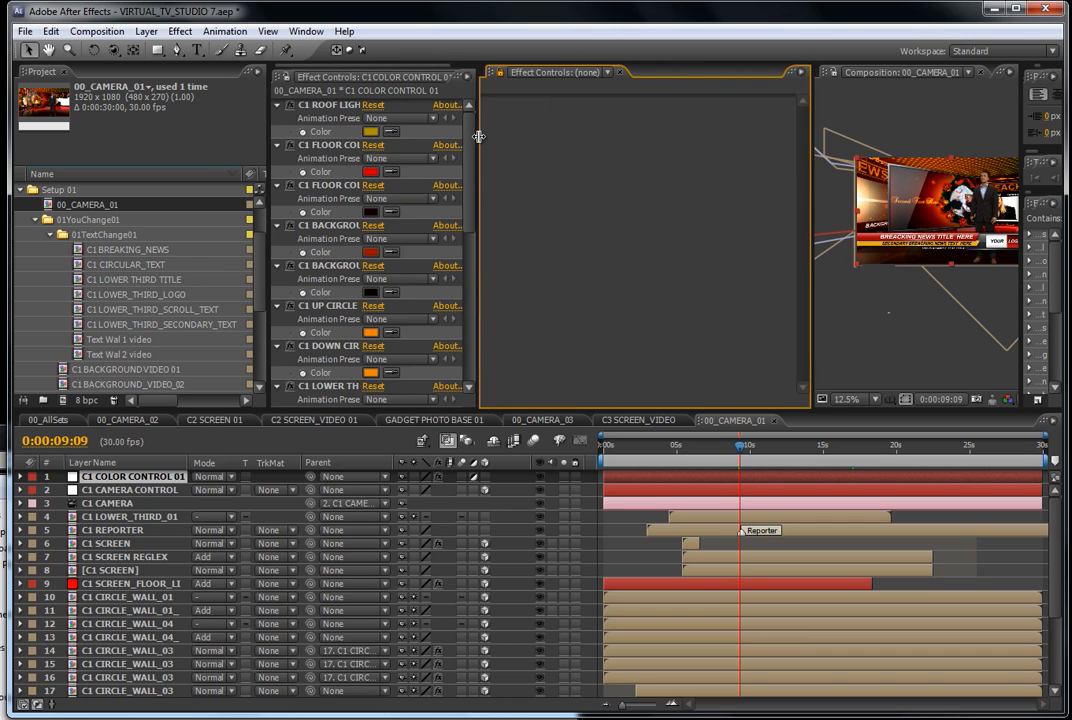
left_click(287, 80)
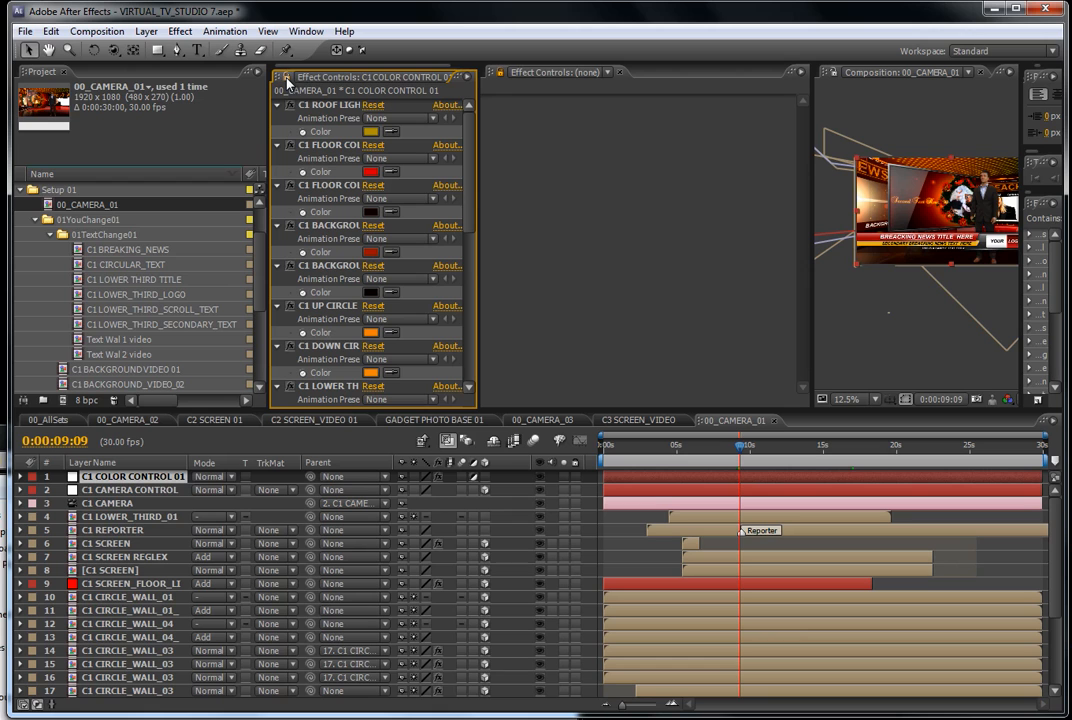
left_click(499, 81)
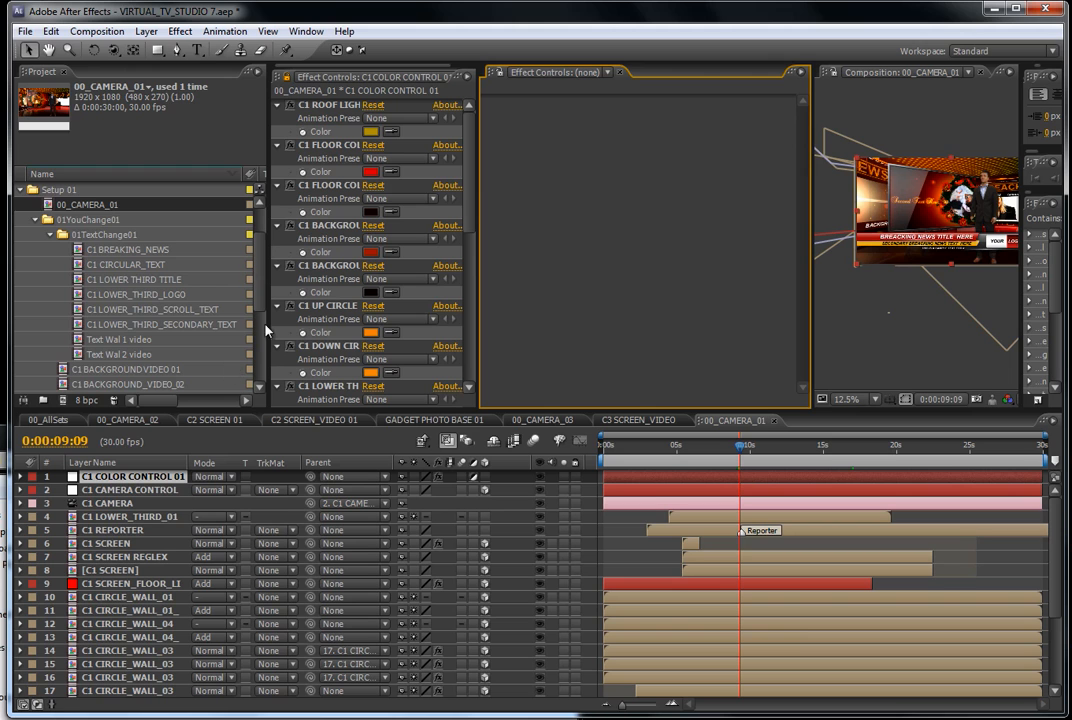
Open the 00_CAMERA_02 composition from the Setup 02 folder and set the current time to 0:00:07:17.
left_click_drag(258, 269, 262, 345)
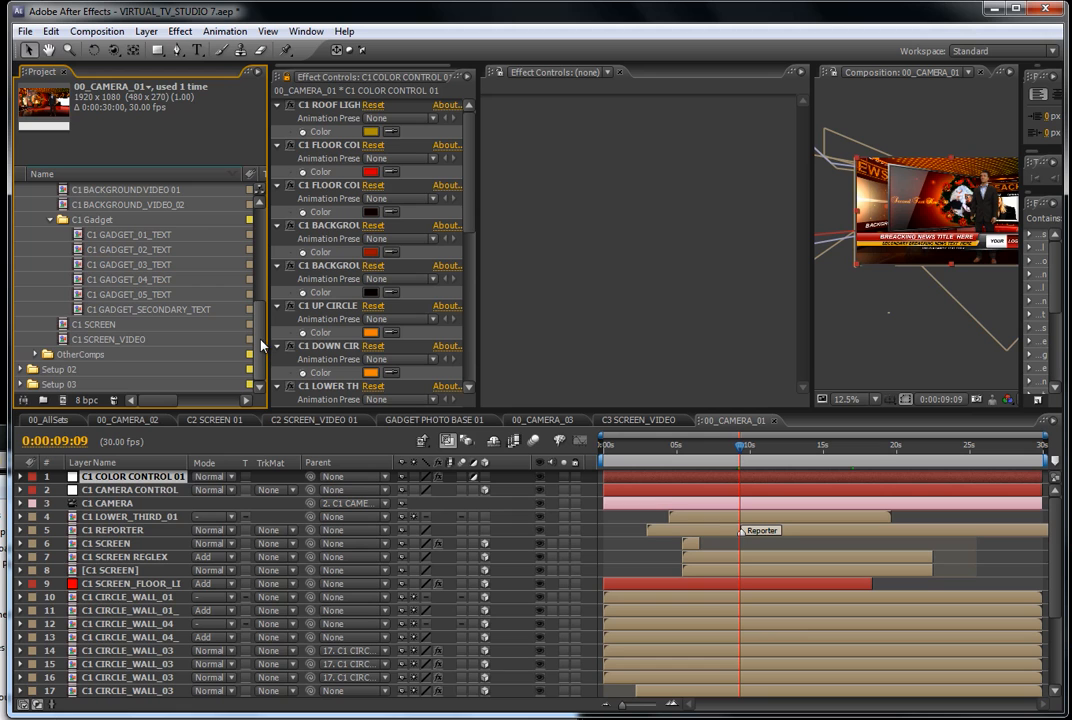
left_click(21, 369)
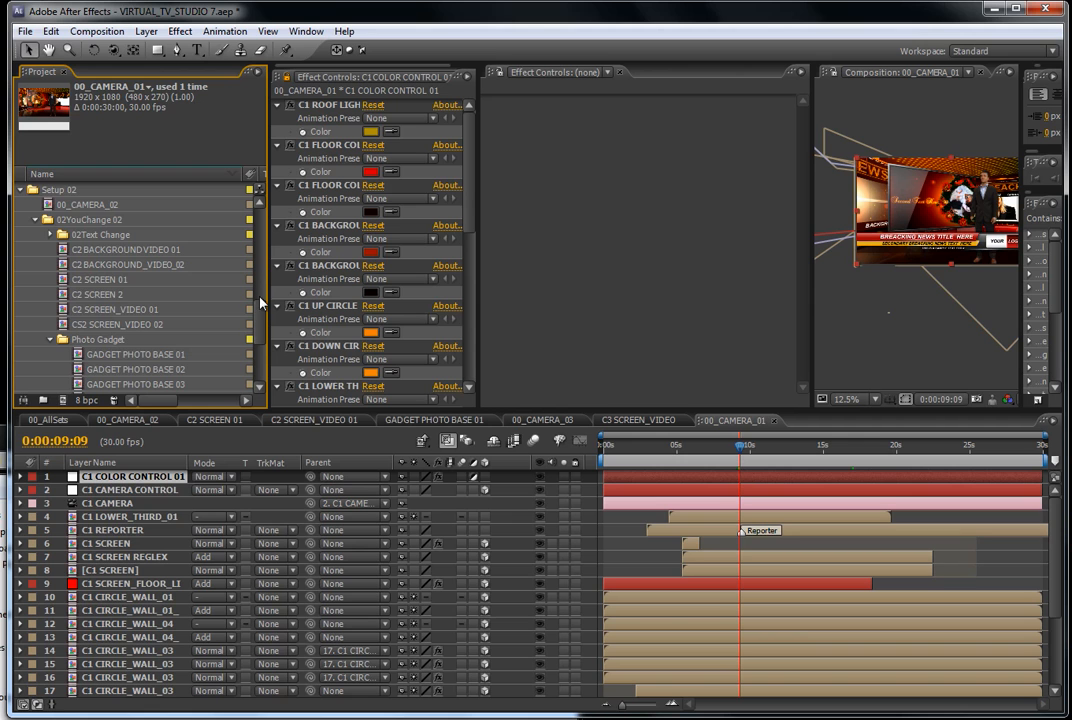
left_click(85, 206)
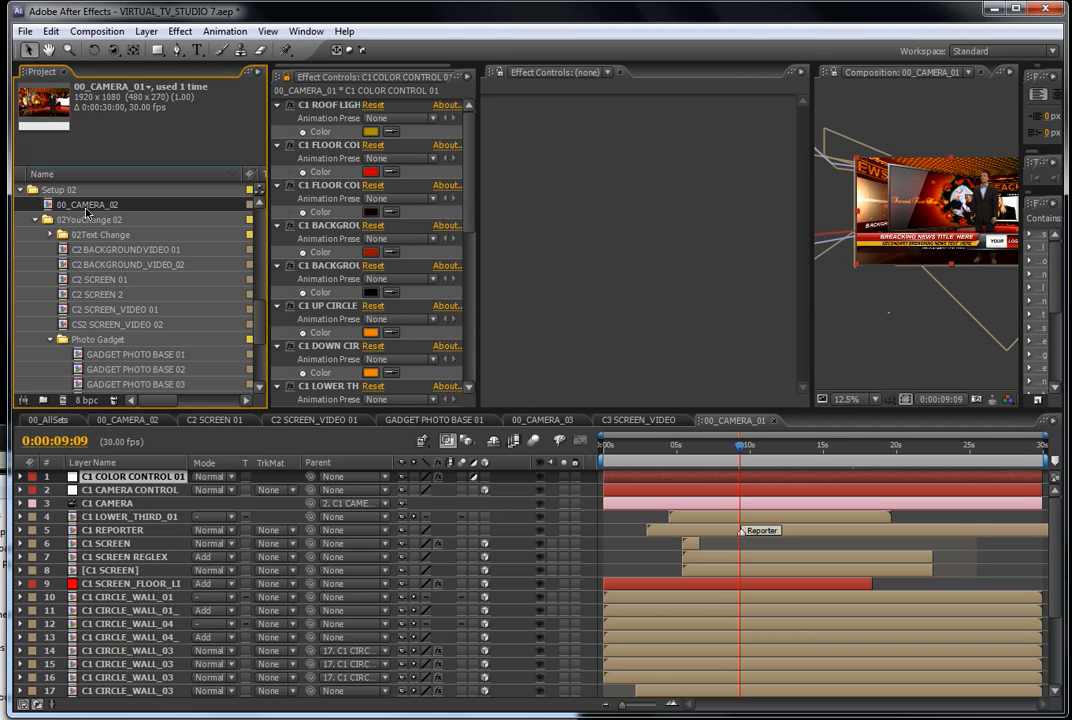
double_click(87, 205)
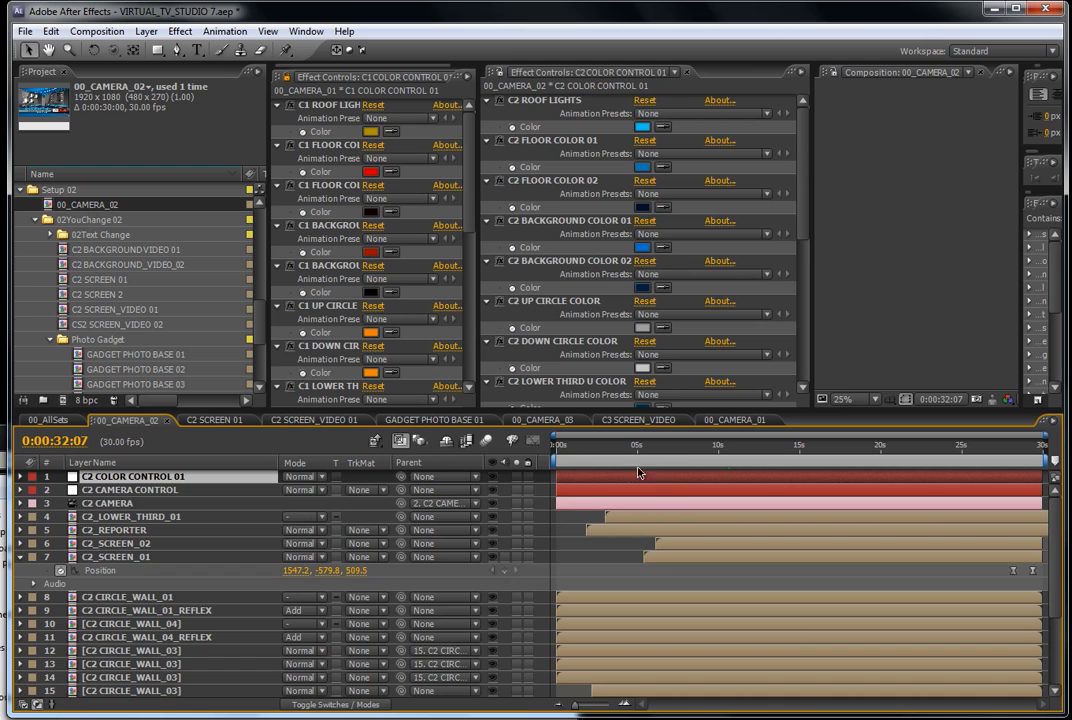
left_click(679, 455)
left_click(680, 455)
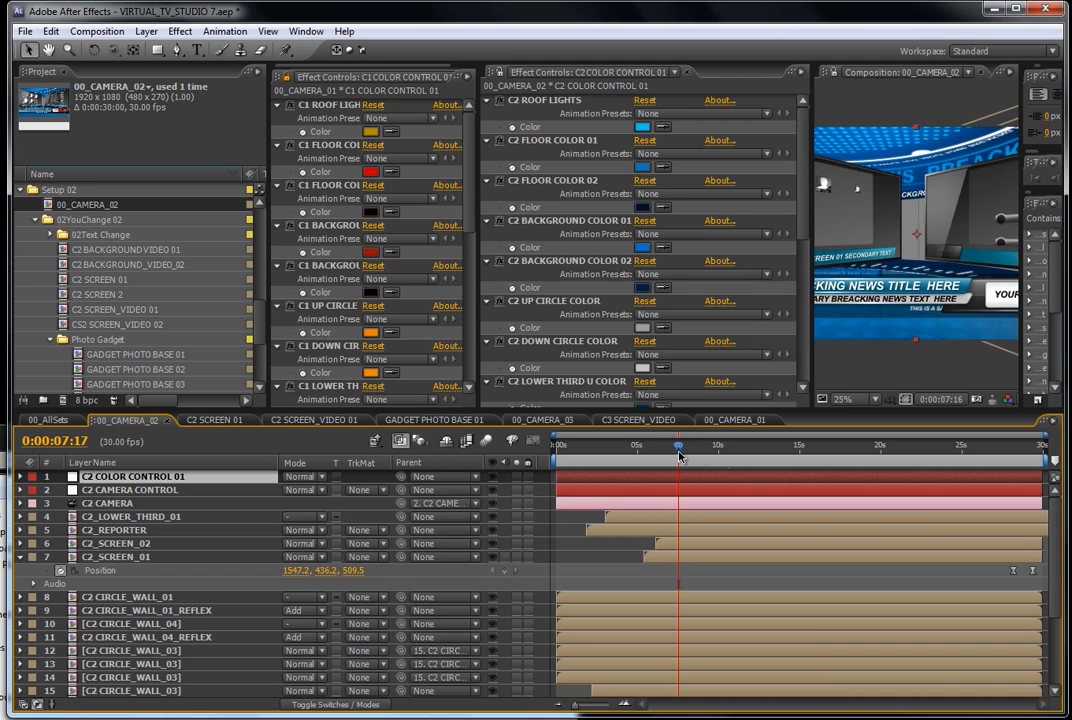
Narrow both Effect Controls viewers to give the 00_CAMERA_02 composition view more room.
left_click_drag(811, 241, 650, 246)
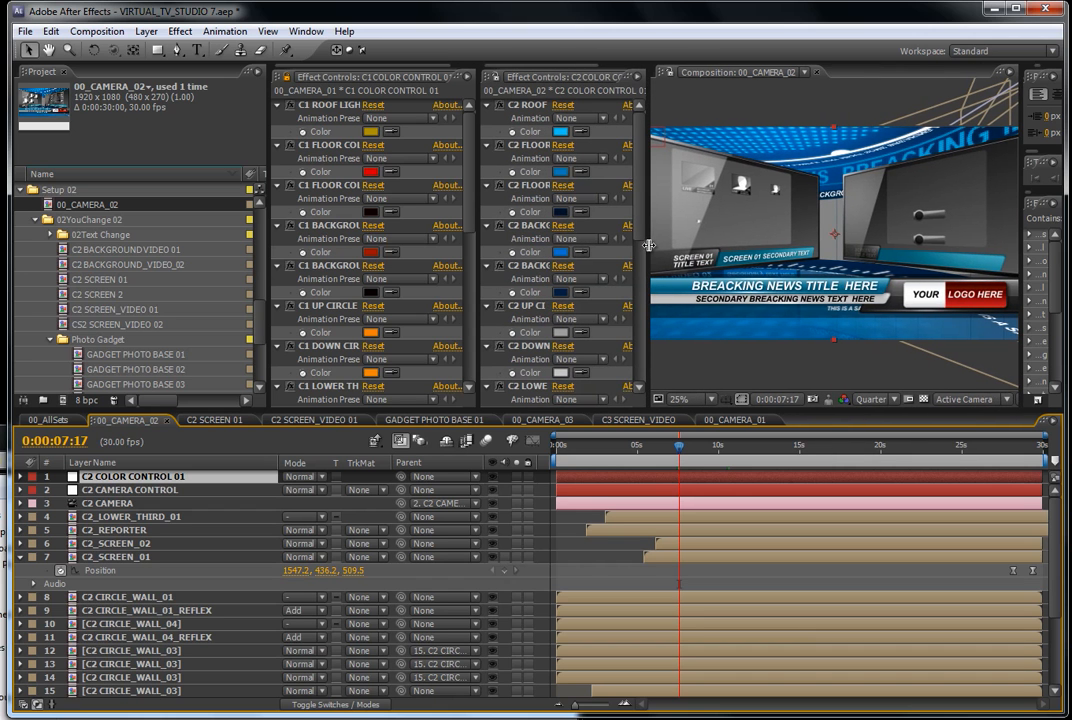
left_click_drag(480, 185, 446, 184)
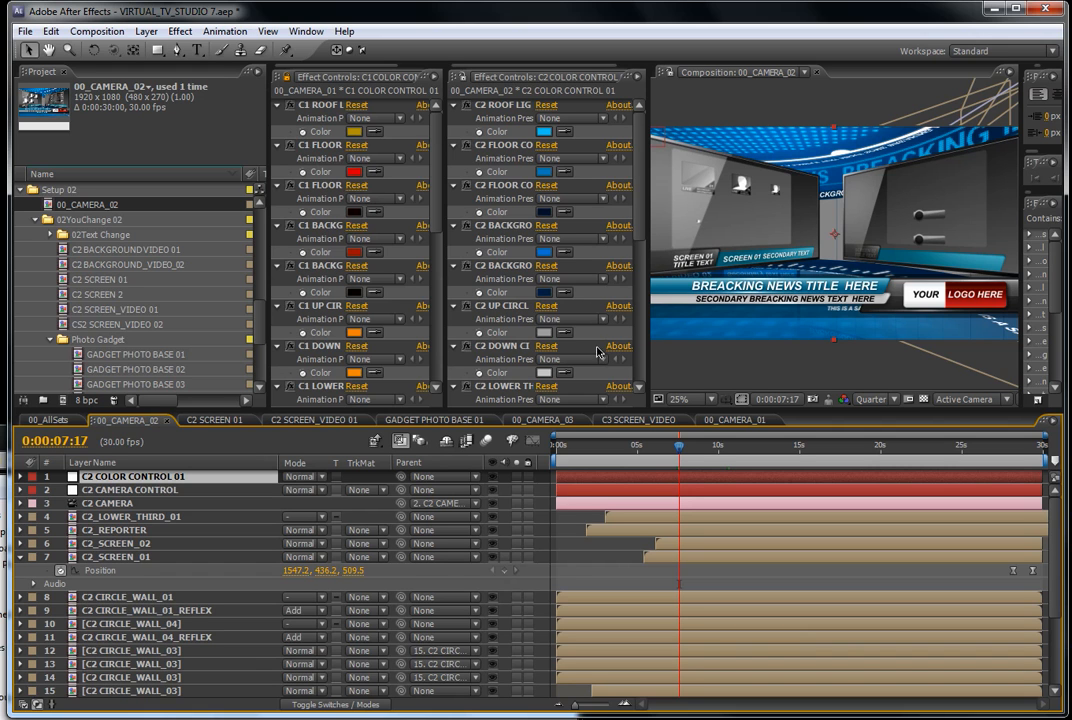
left_click(640, 127)
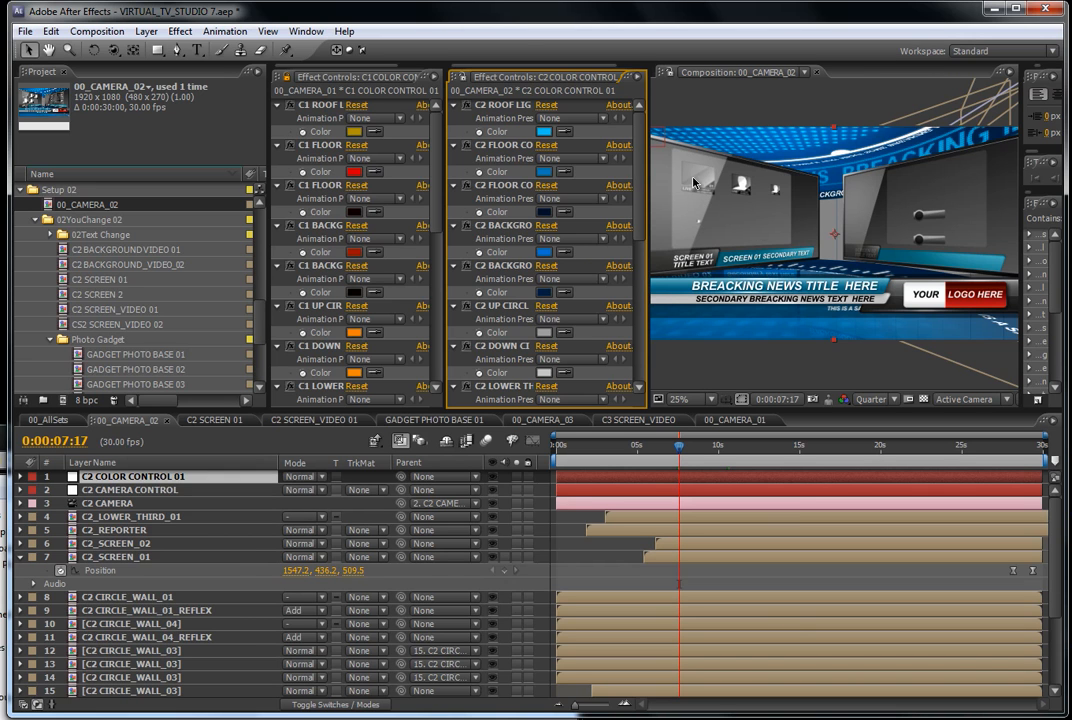
Match the C2 ROOF LIGHTS and C2 FLOOR COLOR 01 colors to their C1 counterparts by sampling the C1 swatches.
left_click(566, 134)
left_click(356, 127)
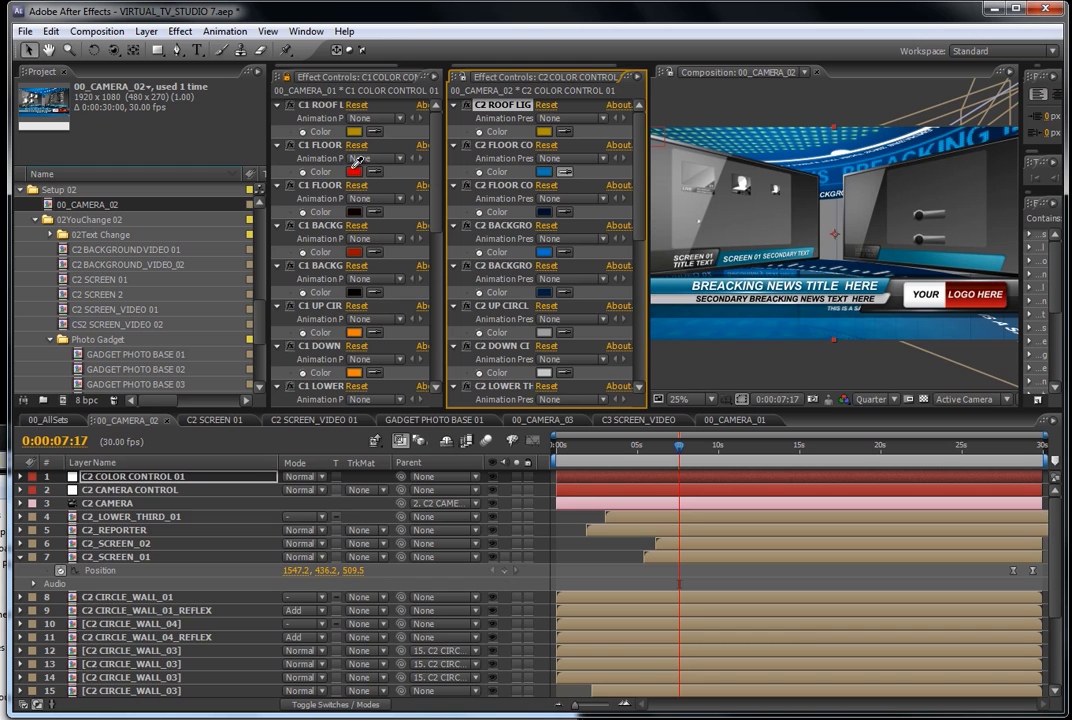
left_click(354, 171)
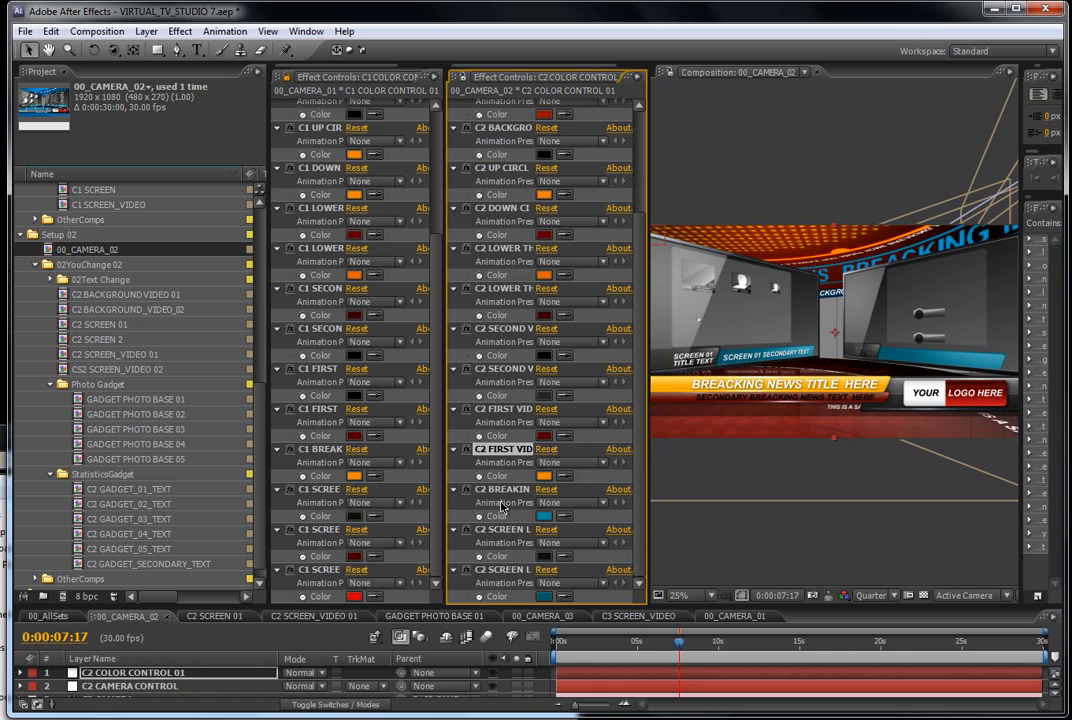
Set the C2 breaking-news color by sampling the near-black swatch of the first C1 screen color control.
left_click(565, 516)
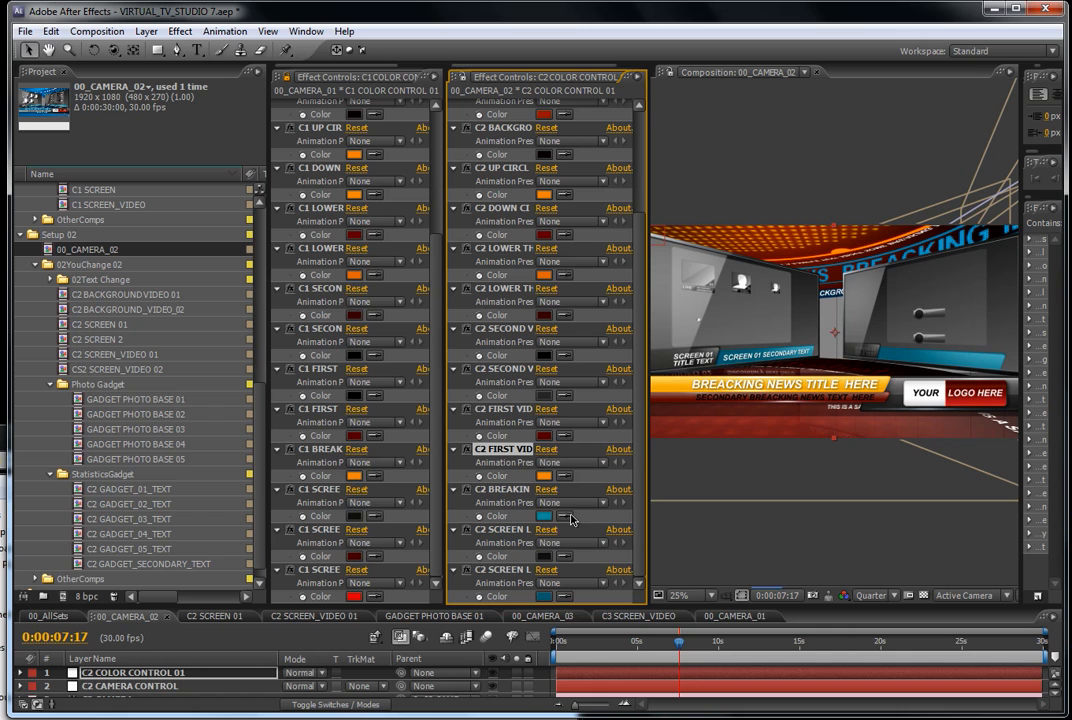
left_click(354, 516)
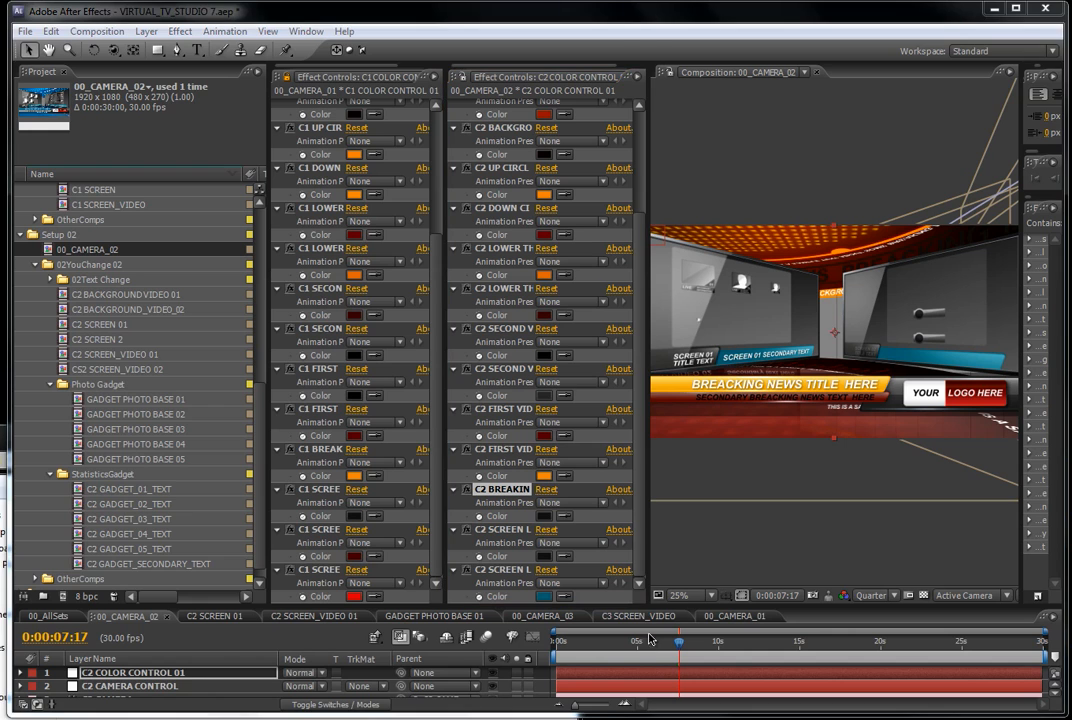
left_click(567, 517)
left_click(358, 517)
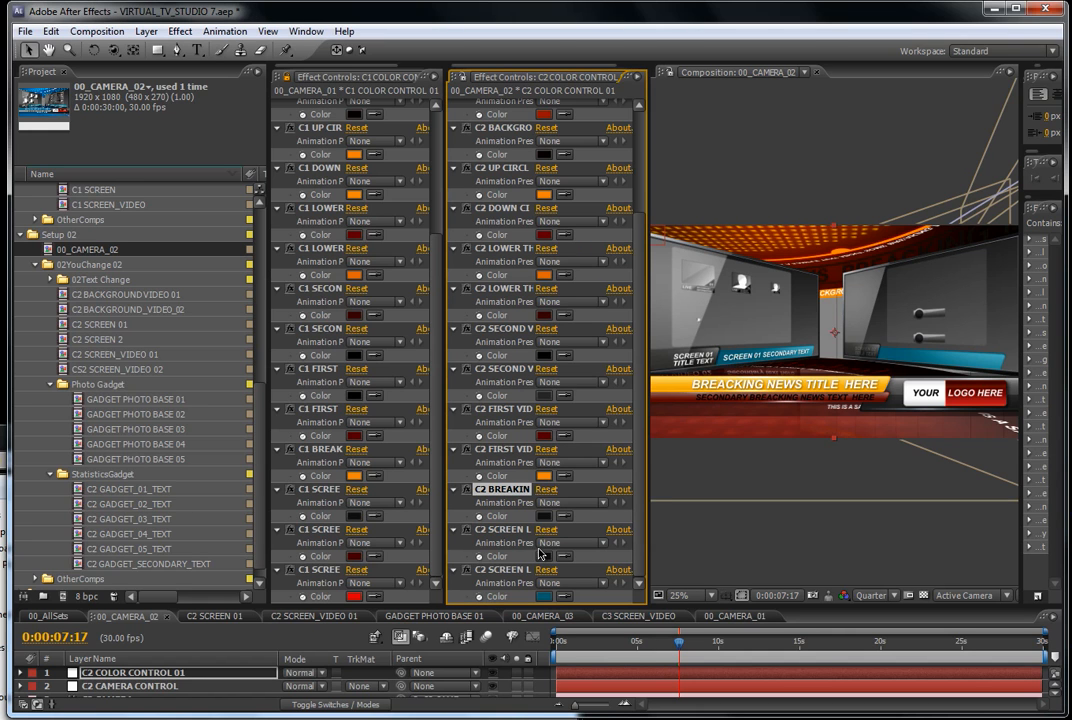
Match the last two C2 screen color controls to Setup 01 by sampling the dark red and bright red C1 screen swatches.
left_click(357, 556)
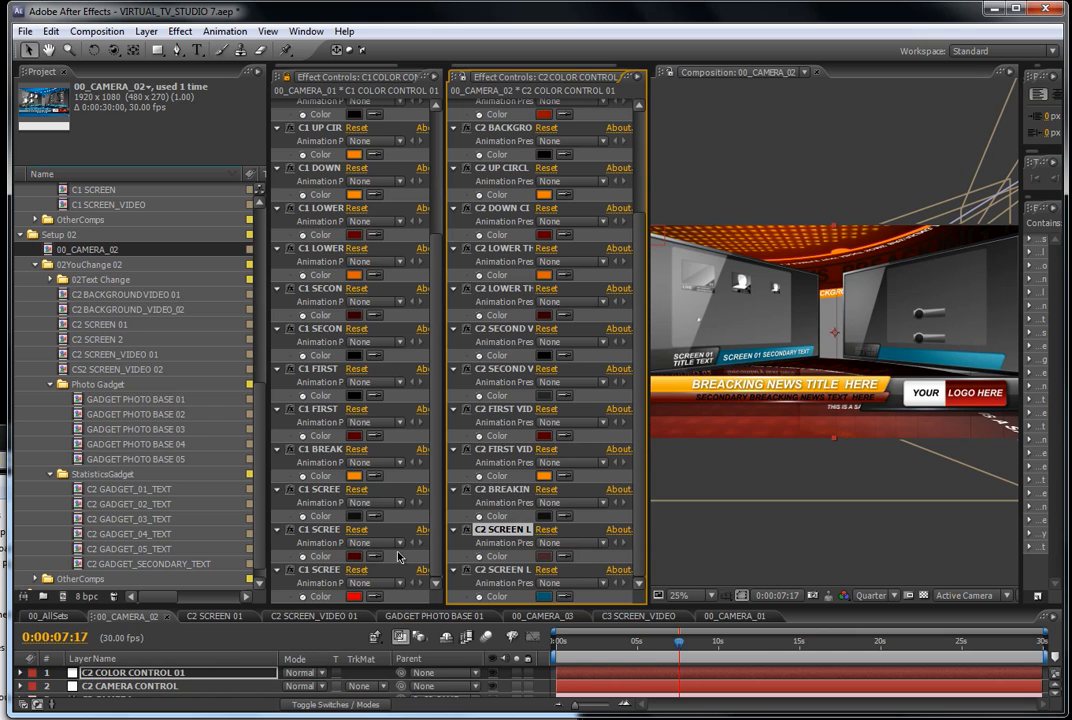
left_click(356, 596)
Narrow the C2 Effect Controls viewer to widen the composition view, and enlarge the timeline to show more layers.
left_click_drag(648, 322, 587, 320)
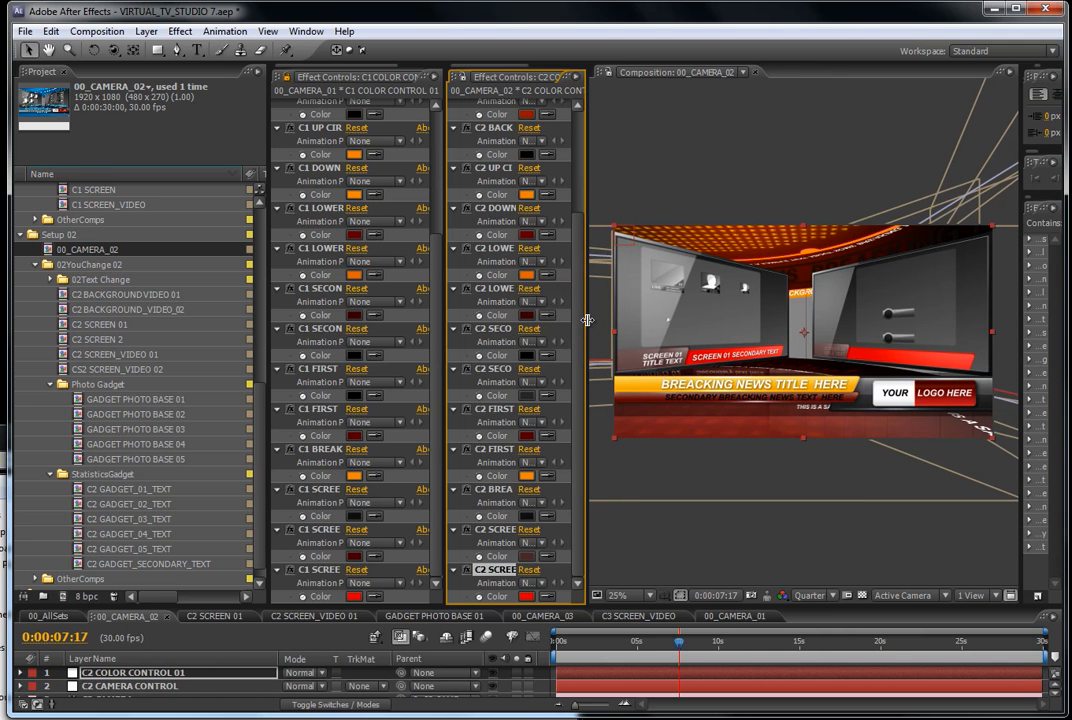
left_click(596, 504)
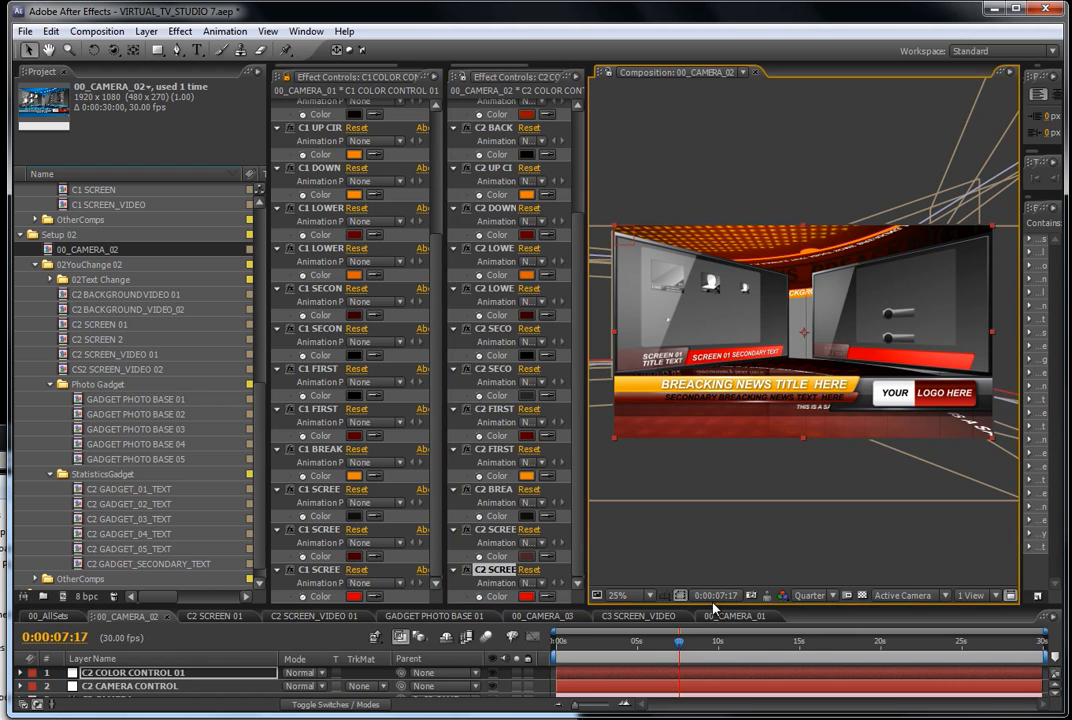
left_click_drag(710, 604, 710, 470)
Set the current time to 0:00:16:15 and review the recolored C2 set against its color controls.
left_click(745, 510)
left_click(825, 510)
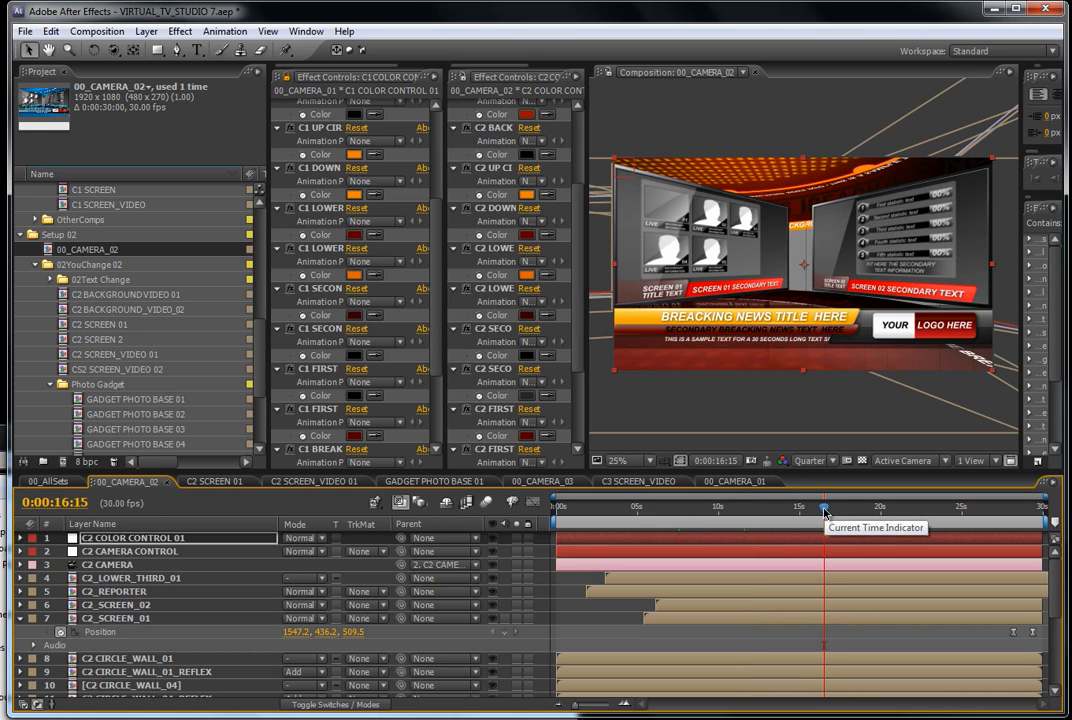
left_click_drag(580, 302, 583, 385)
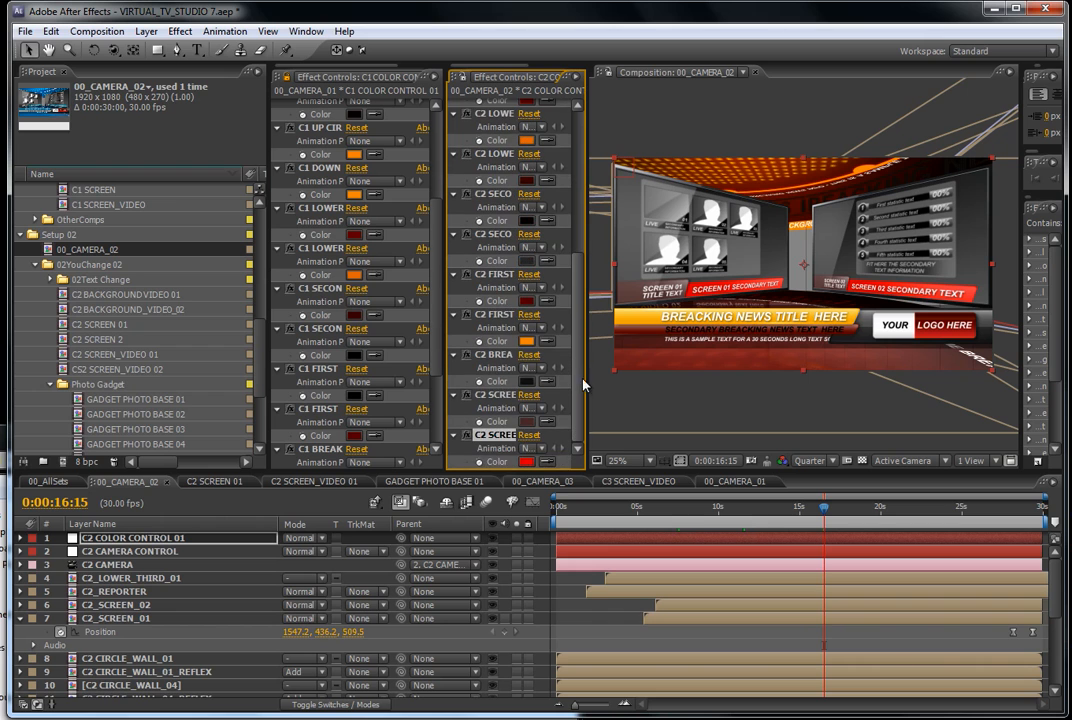
scroll(585, 390, "up", 5)
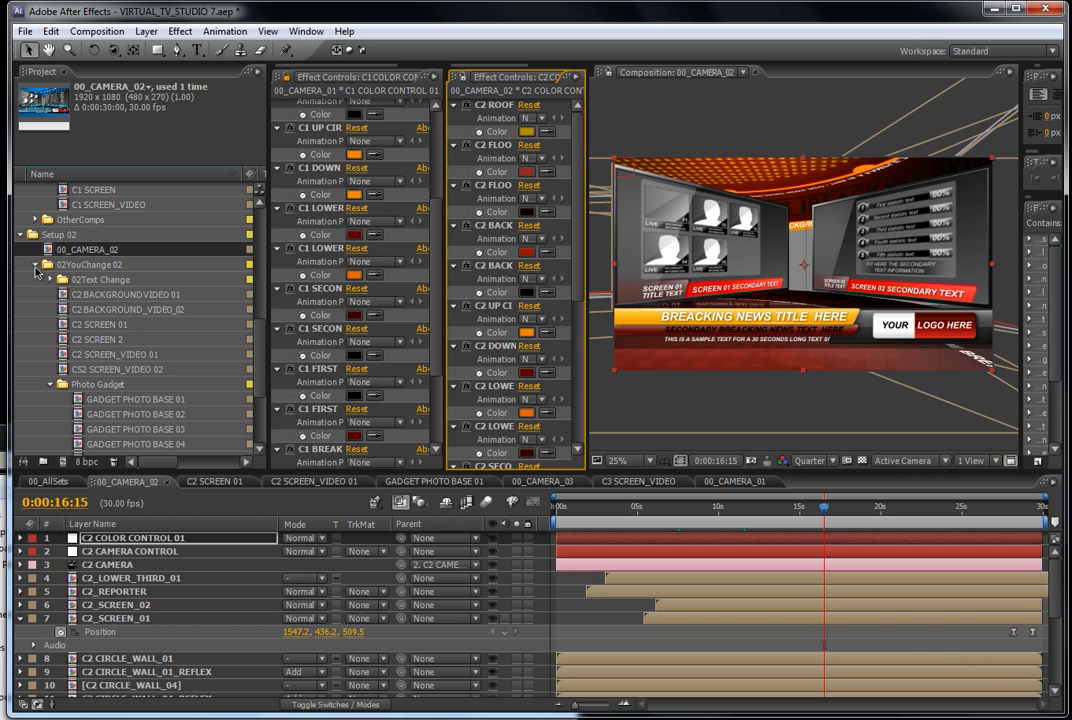
Collapse the 02YouChange 02 and 01YouChange01 folders in the project.
left_click(35, 266)
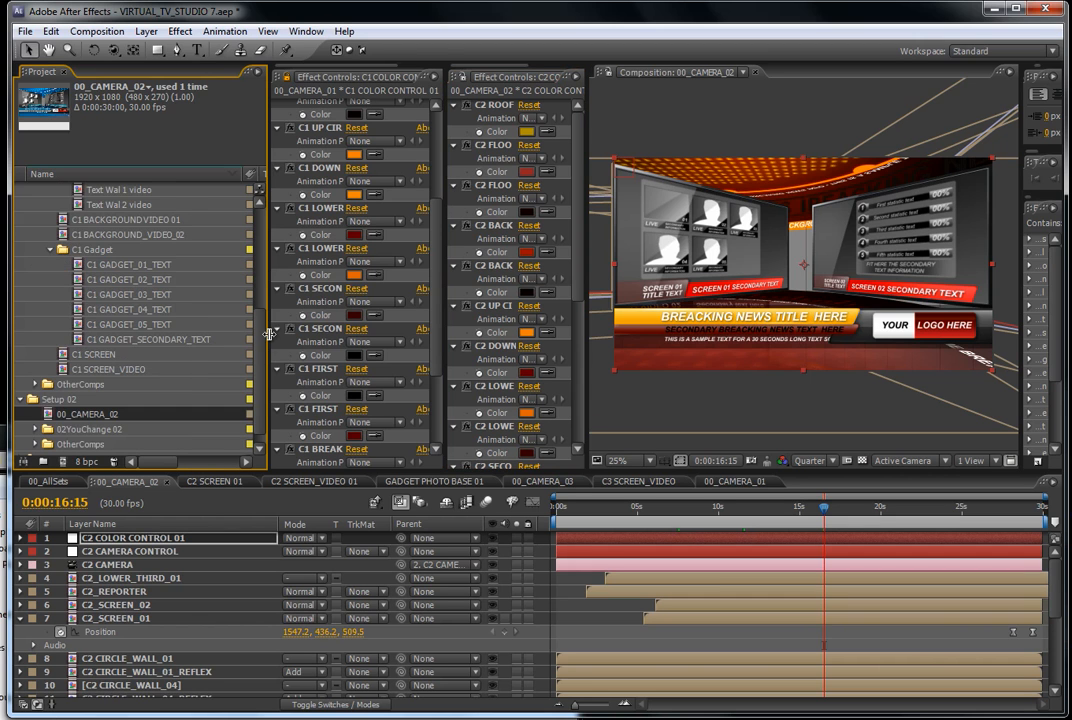
scroll(263, 240, "up", 5)
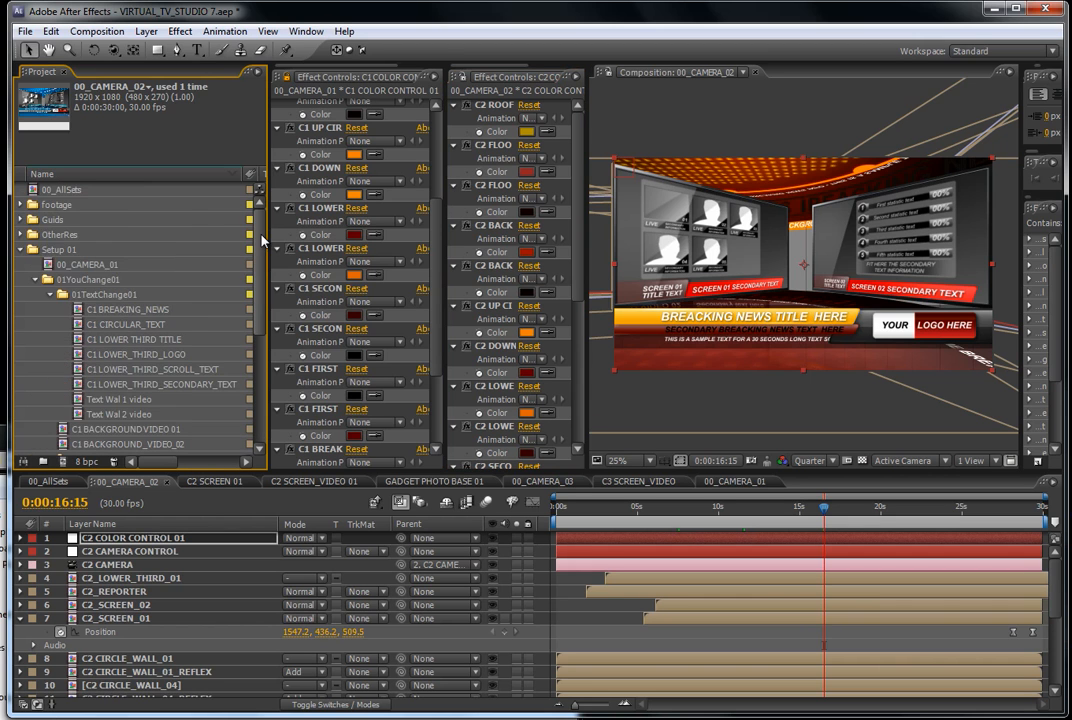
left_click(35, 280)
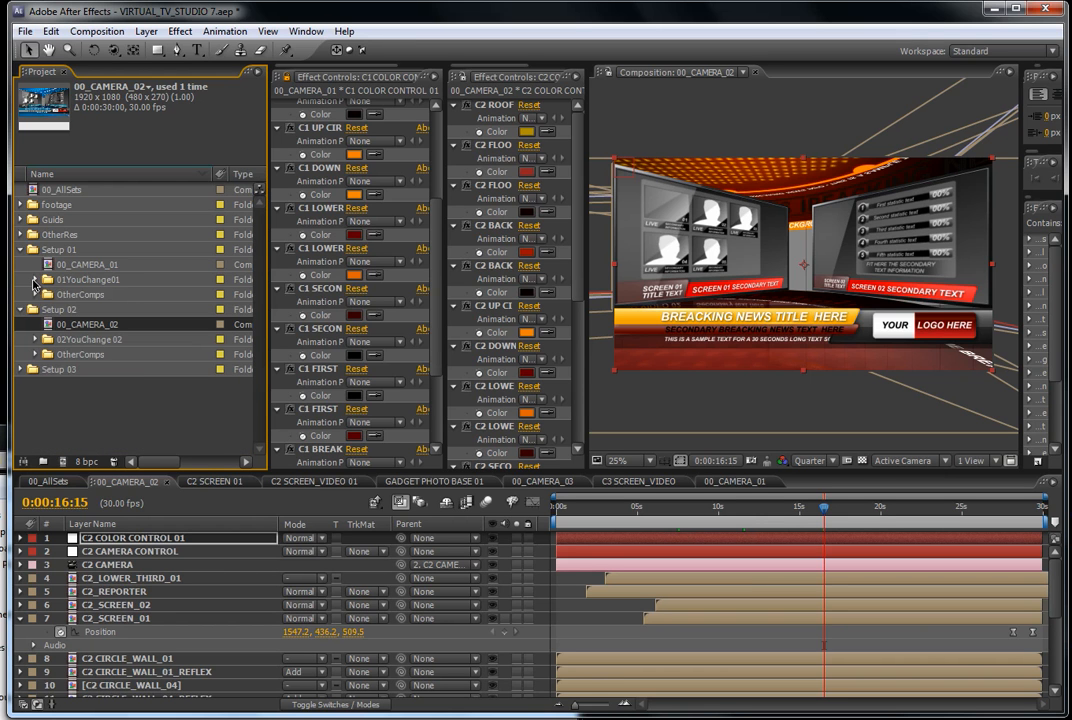